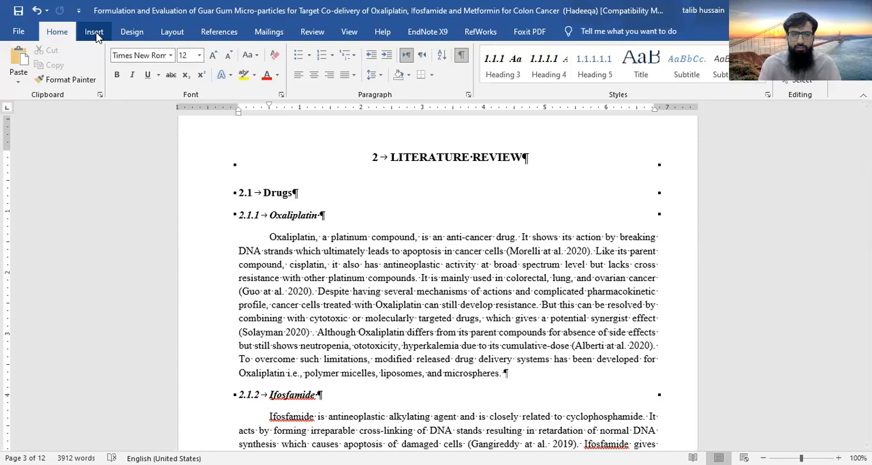
Insert a new blank equation in its own paragraph just above the "2.4 Technique and method" heading
{"action": "left_click", "coordinate": [94, 31]}
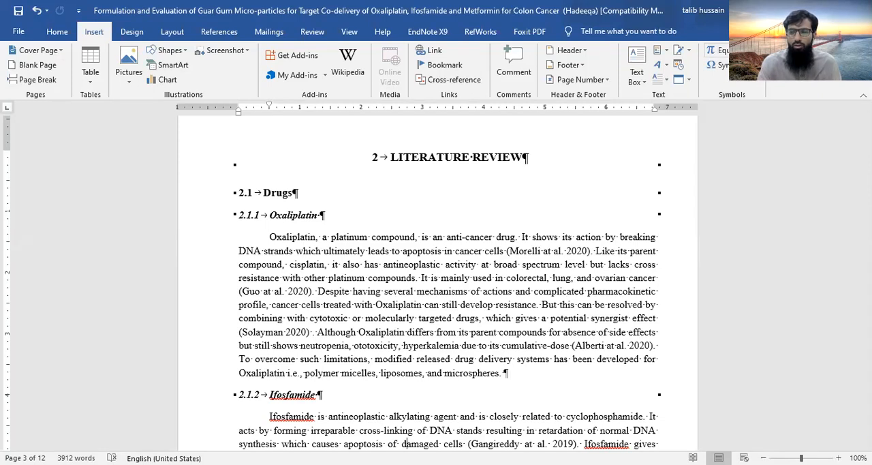
{"action": "left_click", "coordinate": [752, 50]}
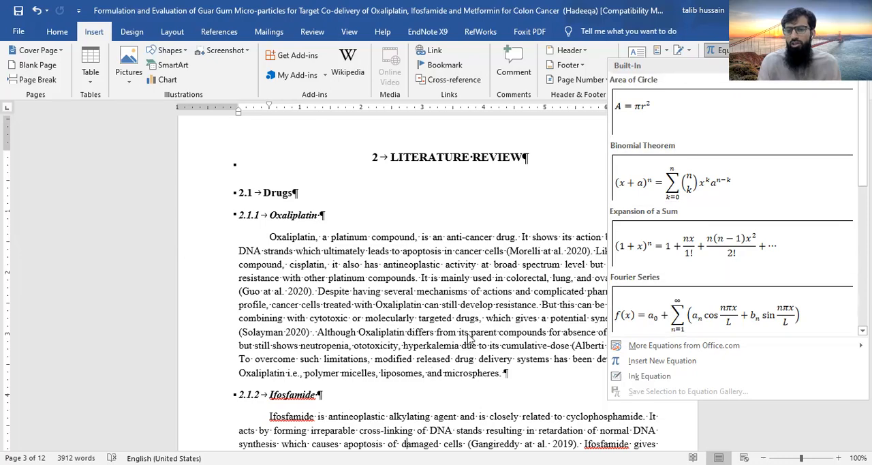
{"action": "key", "text": "Escape"}
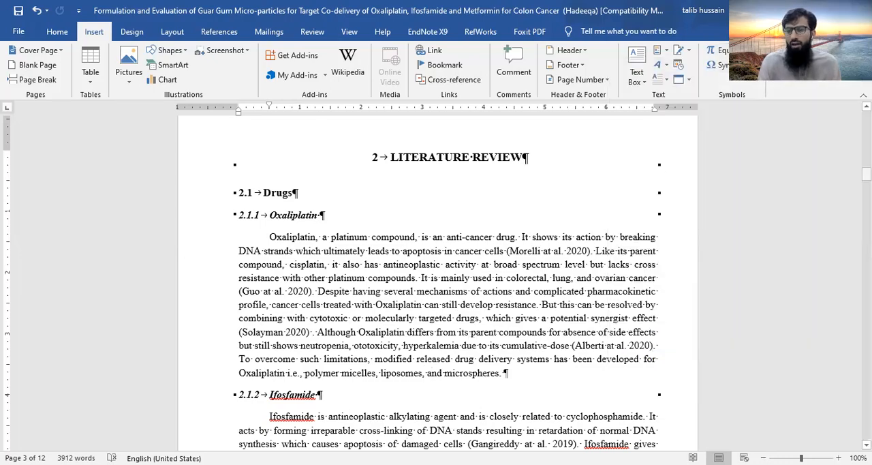
{"action": "scroll", "coordinate": [770, 270], "scroll_direction": "down", "scroll_amount": 1}
{"action": "left_click_drag", "start_coordinate": [867, 175], "coordinate": [866, 230]}
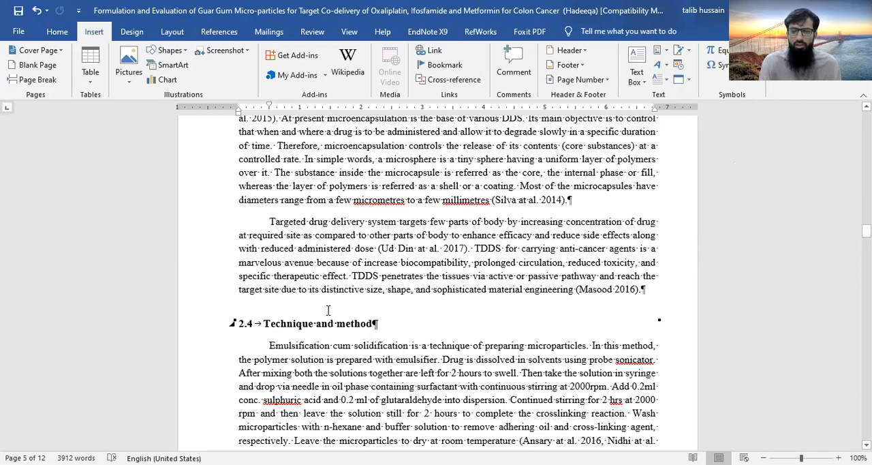
{"action": "left_click", "coordinate": [650, 290]}
{"action": "key", "text": "Return"}
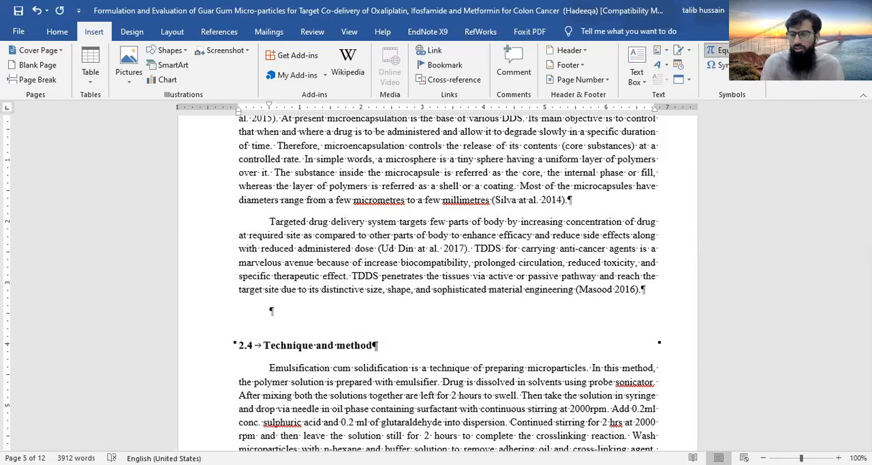
{"action": "left_click", "coordinate": [750, 50]}
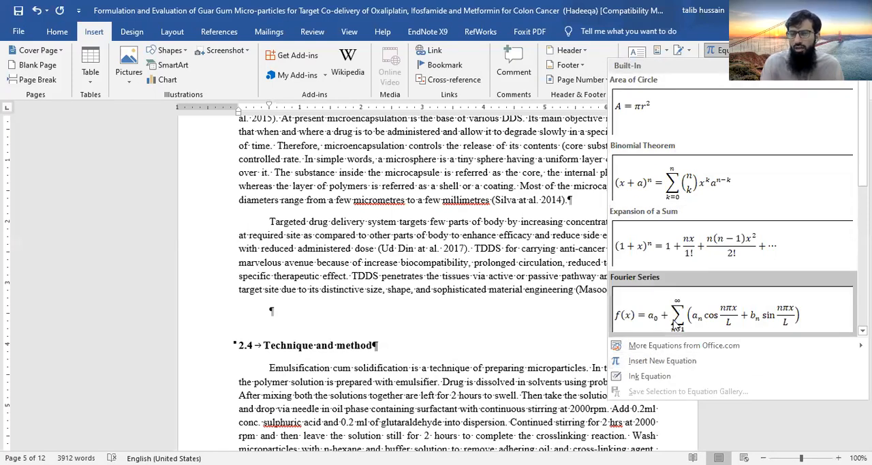
{"action": "left_click", "coordinate": [671, 368]}
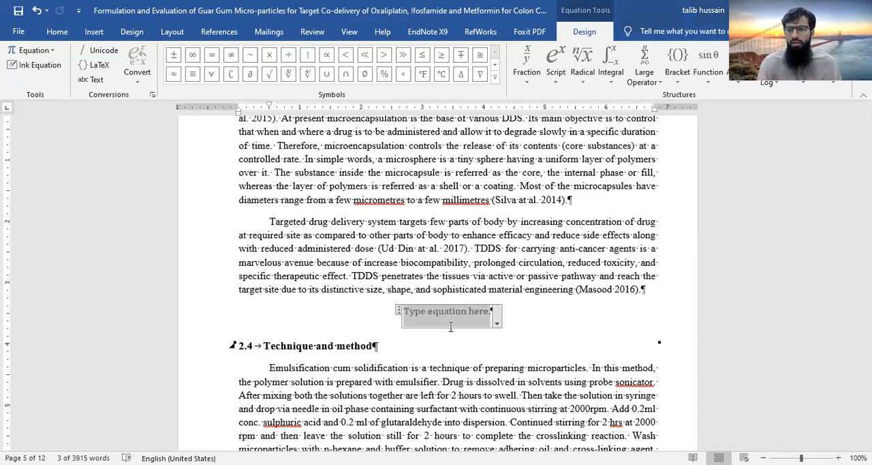
Insert the common fraction dy/dx into the equation and change its numerator to dV
{"action": "left_click", "coordinate": [527, 75]}
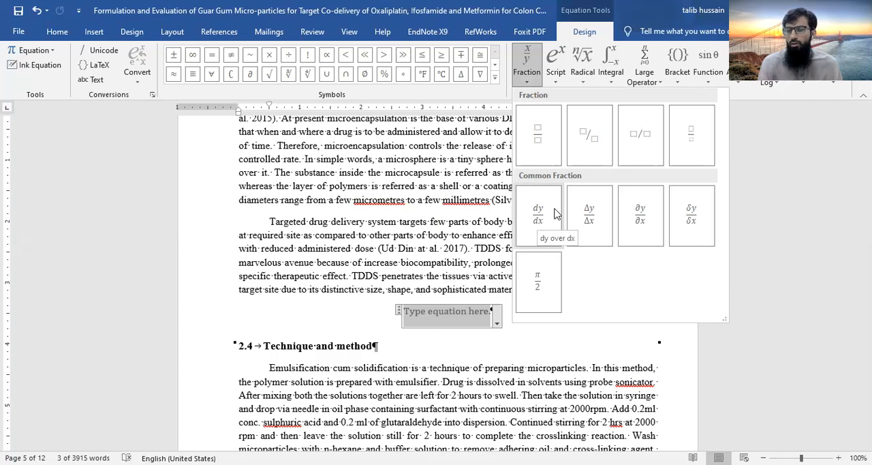
{"action": "left_click", "coordinate": [537, 211]}
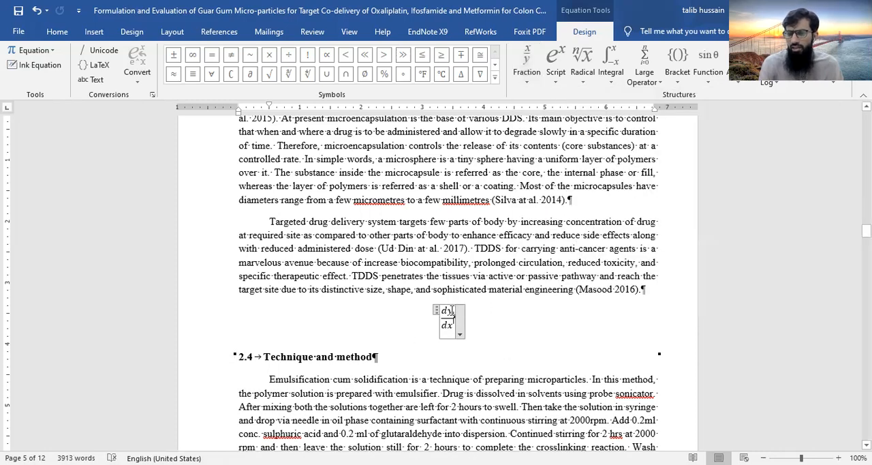
{"action": "left_click", "coordinate": [455, 311]}
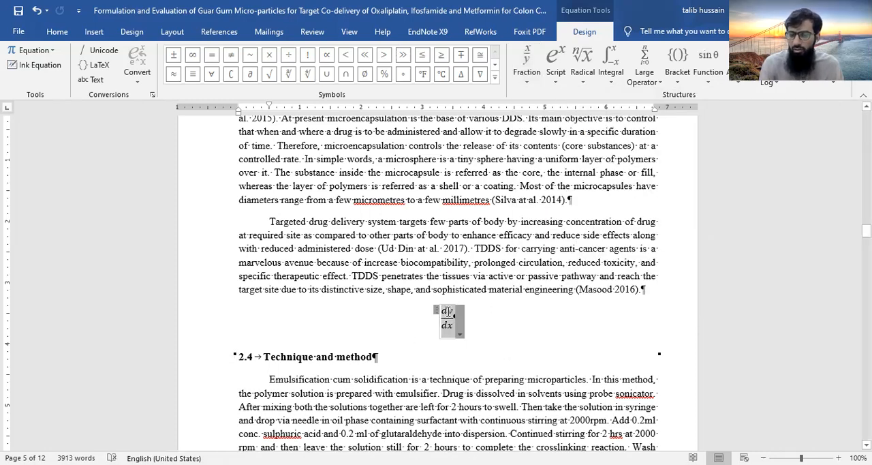
{"action": "double_click", "coordinate": [450, 311]}
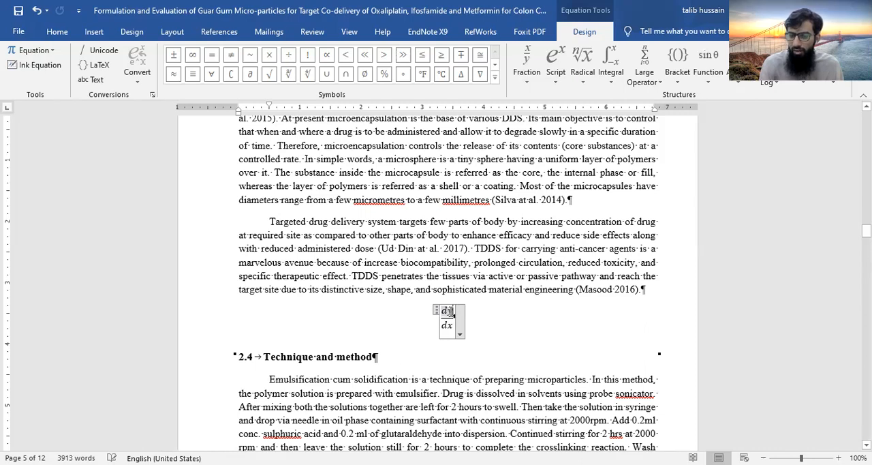
{"action": "left_click", "coordinate": [449, 311]}
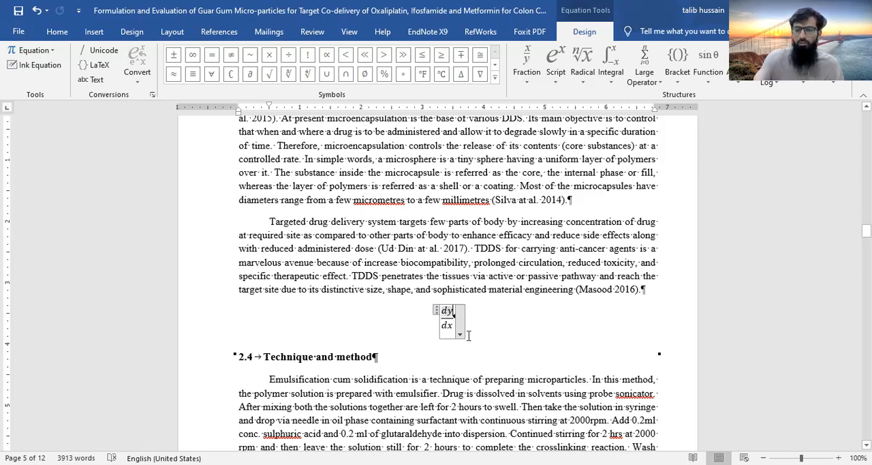
{"action": "key", "text": "Delete"}
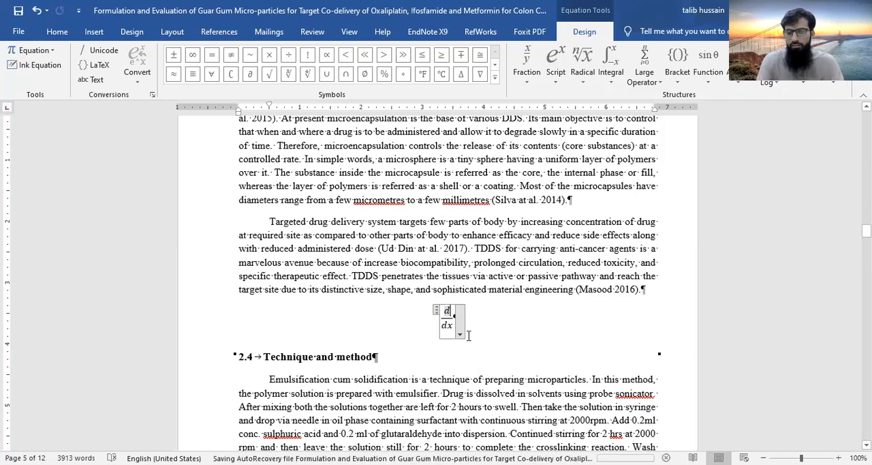
{"action": "type", "text": "V"}
{"action": "left_click", "coordinate": [485, 321]}
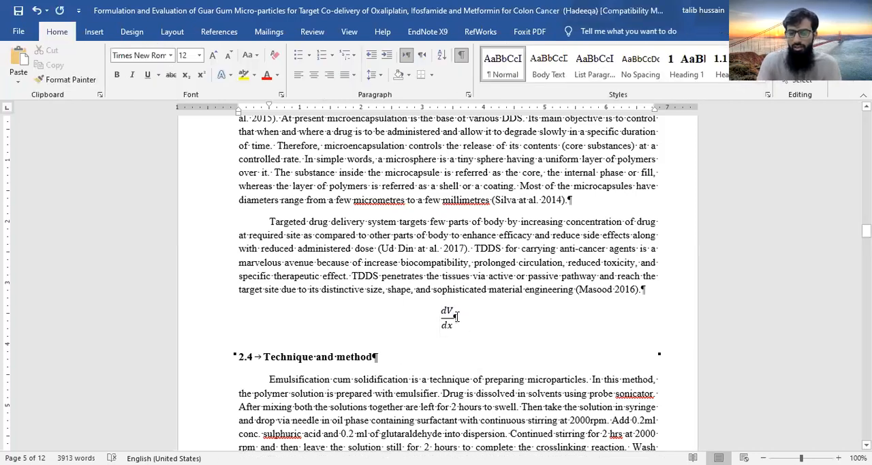
{"action": "type", "text": "="}
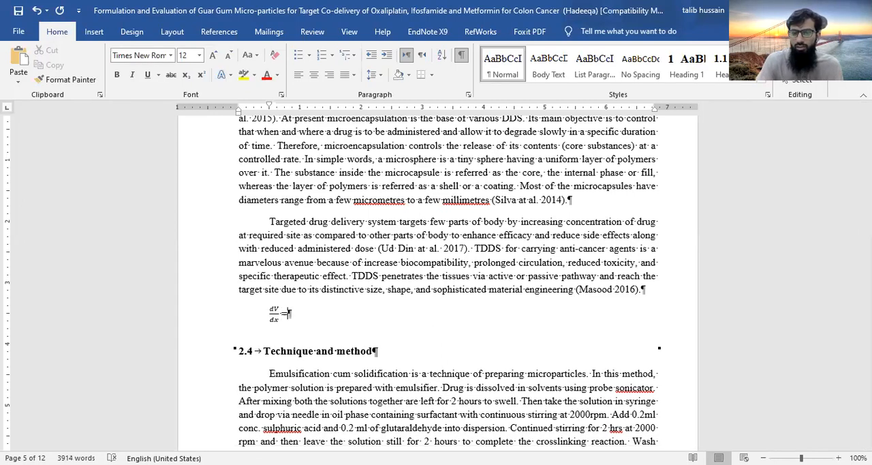
{"action": "key", "text": "BackSpace"}
{"action": "key", "text": "BackSpace"}
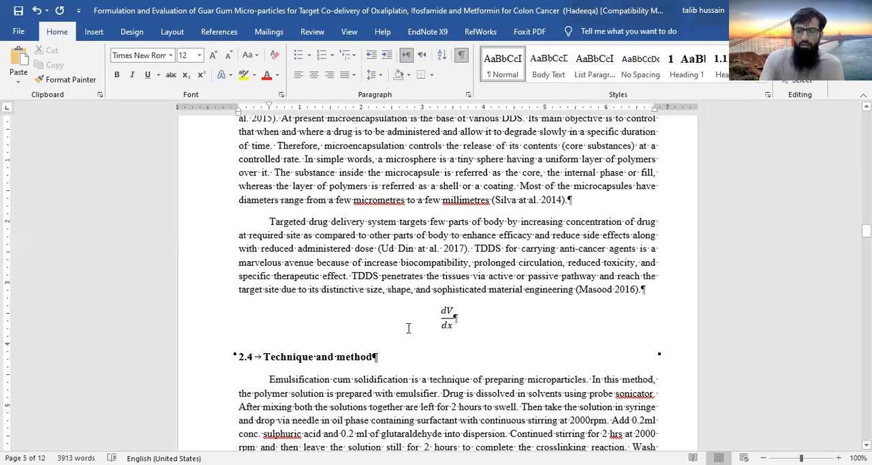
{"action": "type", "text": "="}
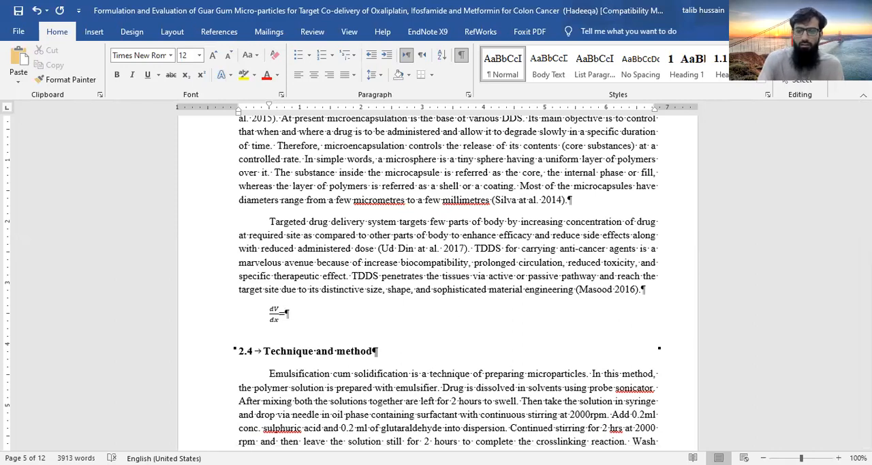
{"action": "key", "text": "BackSpace"}
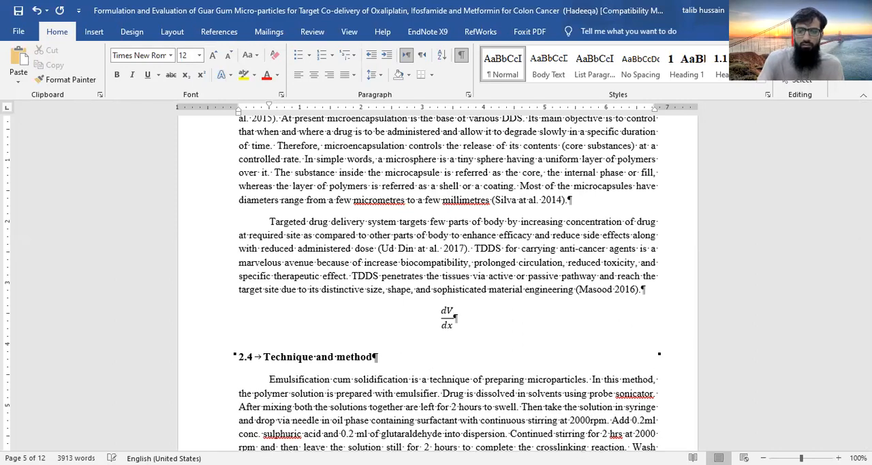
Add an equals sign after the dV/dx fraction inside the equation, followed by an empty superscript structure and an empty subscript structure
{"action": "left_click", "coordinate": [450, 320]}
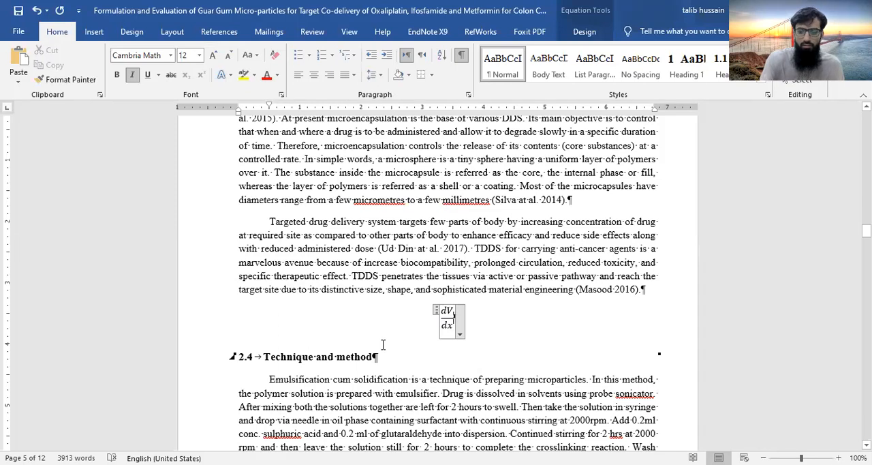
{"action": "type", "text": "="}
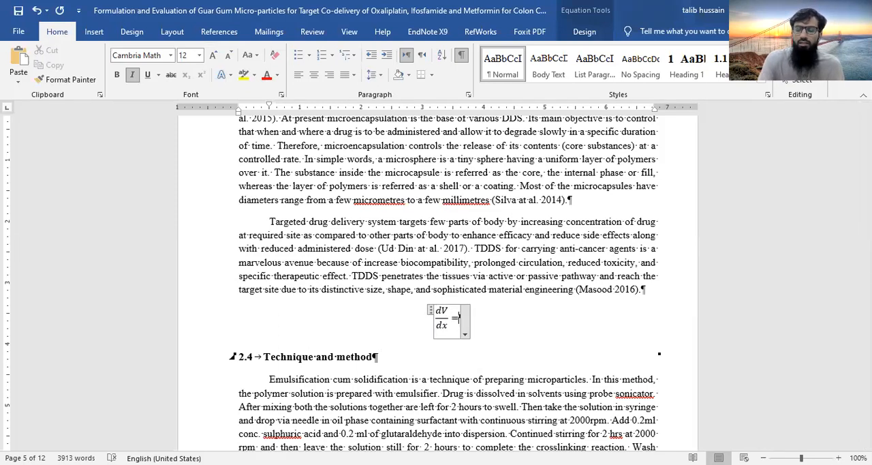
{"action": "left_click", "coordinate": [584, 32]}
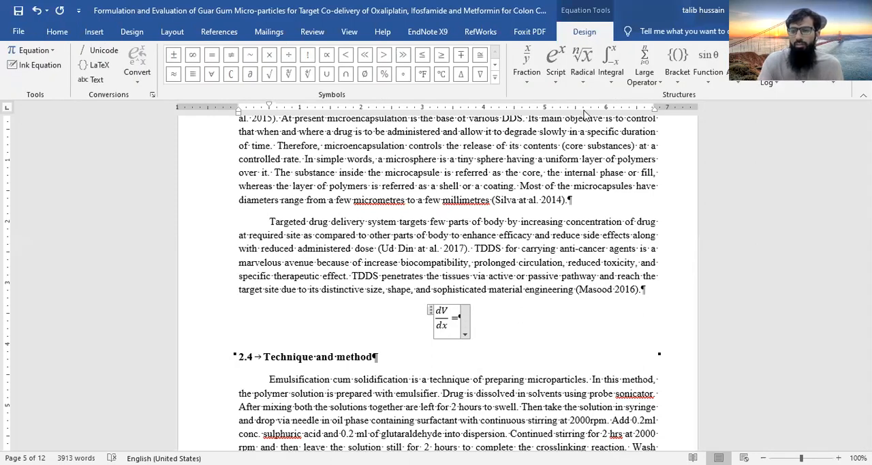
{"action": "left_click", "coordinate": [558, 76]}
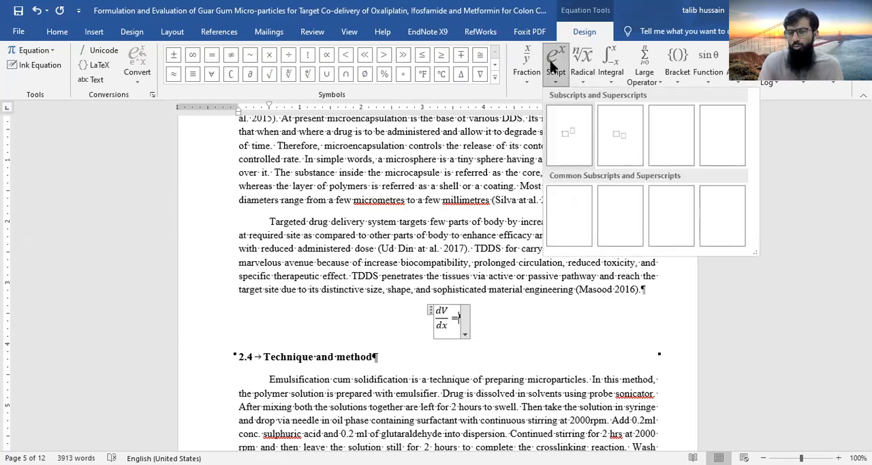
{"action": "left_click", "coordinate": [575, 137]}
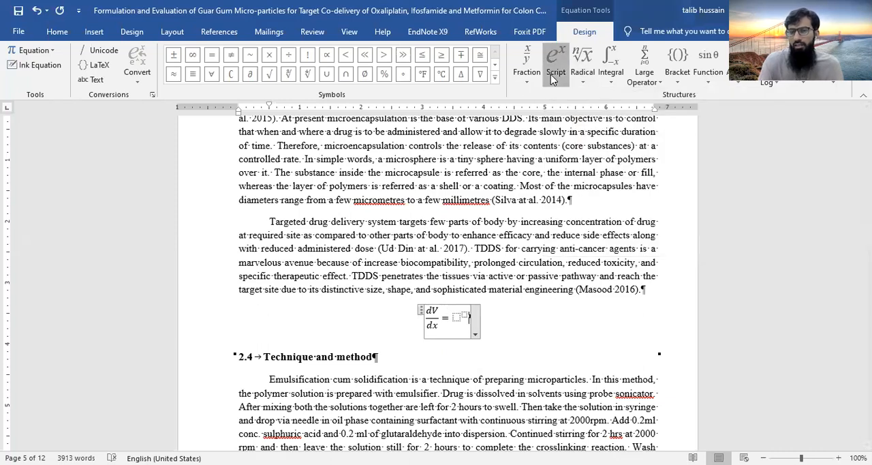
{"action": "left_click", "coordinate": [618, 130]}
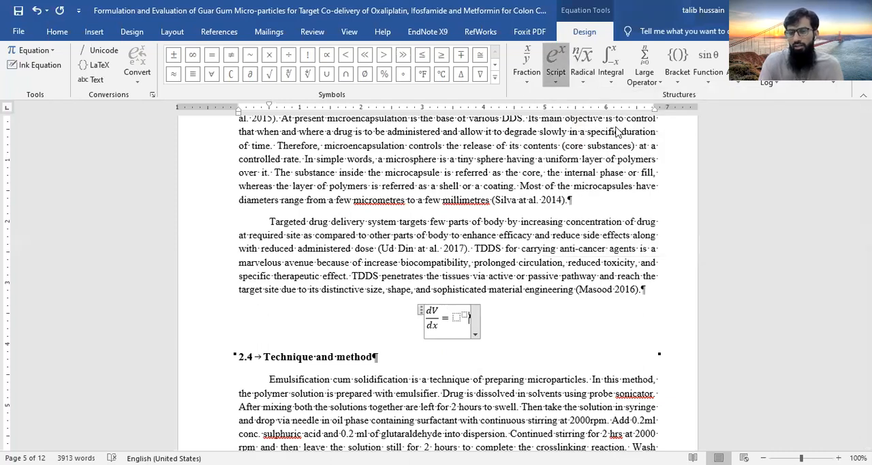
Fill the superscript structure with T as the base and the skewed fraction 1/2 as the exponent
{"action": "left_click", "coordinate": [450, 318]}
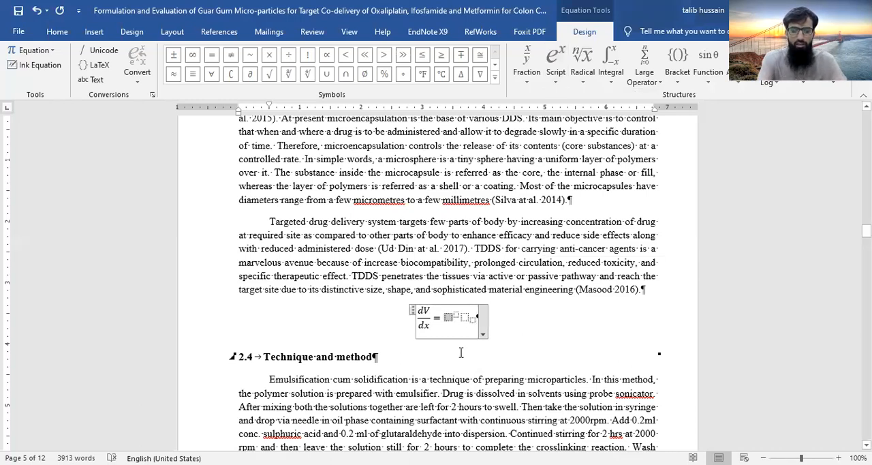
{"action": "type", "text": "T^"}
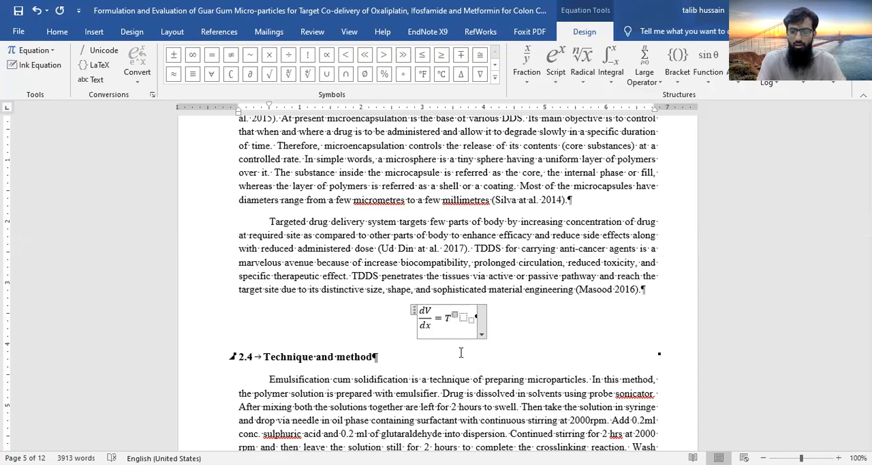
{"action": "type", "text": "1"}
{"action": "key", "text": "BackSpace"}
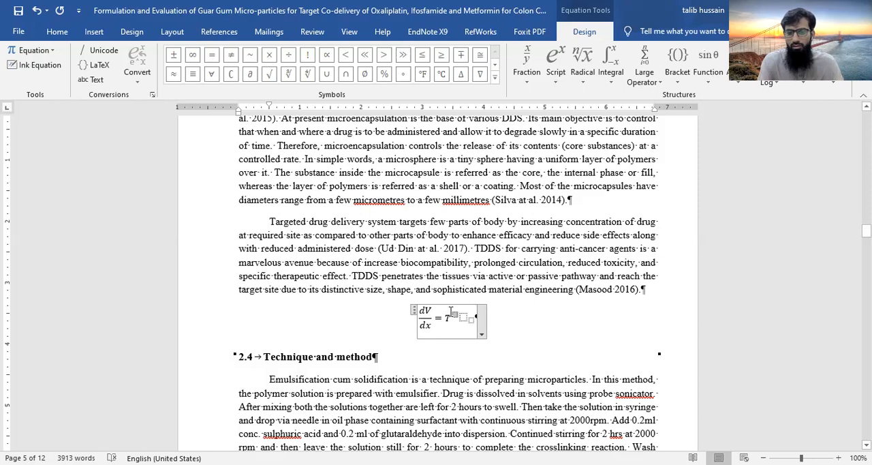
{"action": "left_click", "coordinate": [536, 75]}
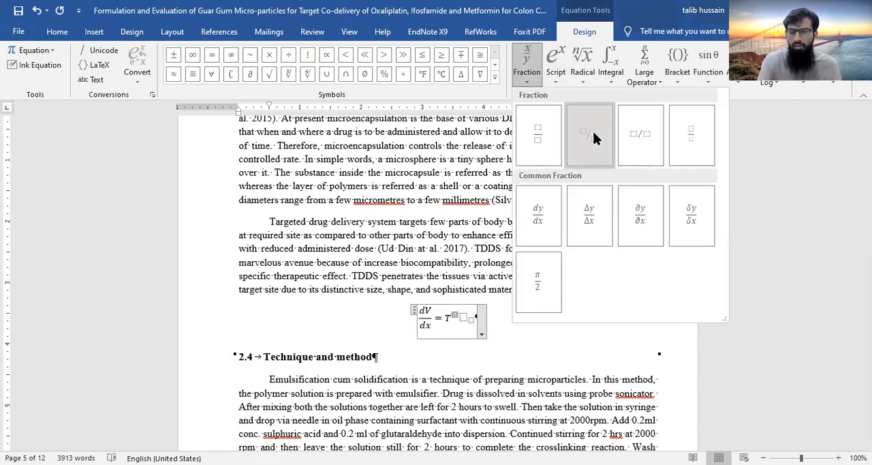
{"action": "left_click", "coordinate": [592, 128]}
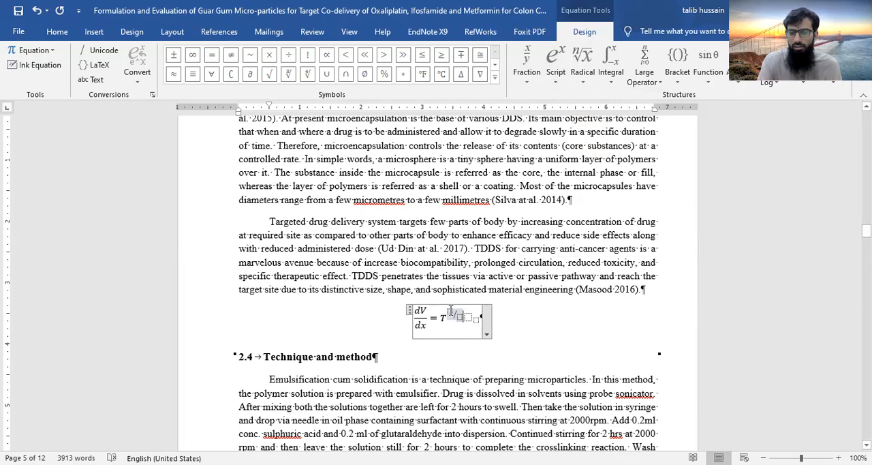
{"action": "type", "text": "1"}
{"action": "type", "text": "2"}
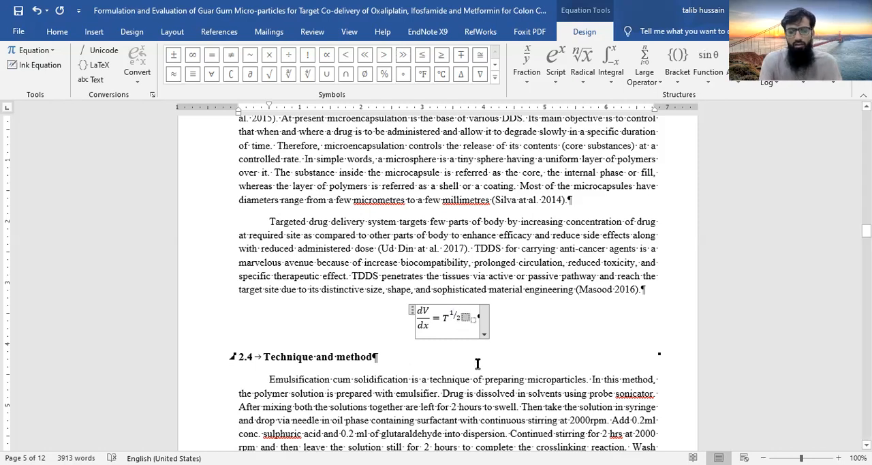
{"action": "type", "text": "C"}
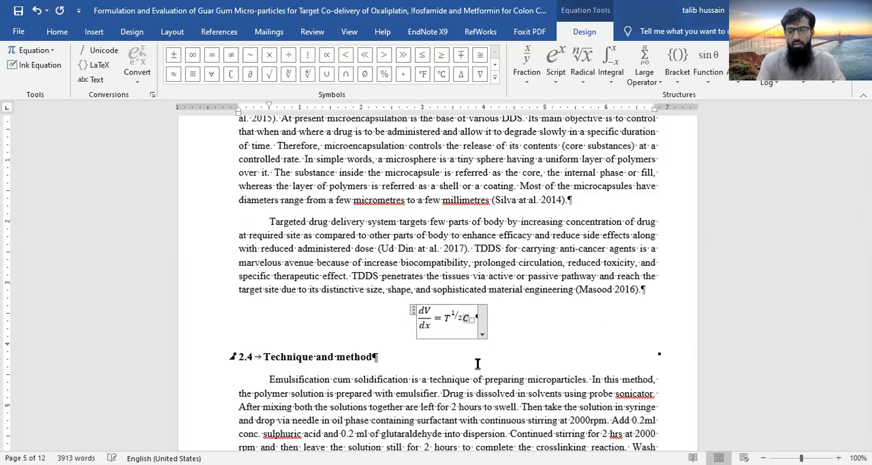
{"action": "type", "text": "p"}
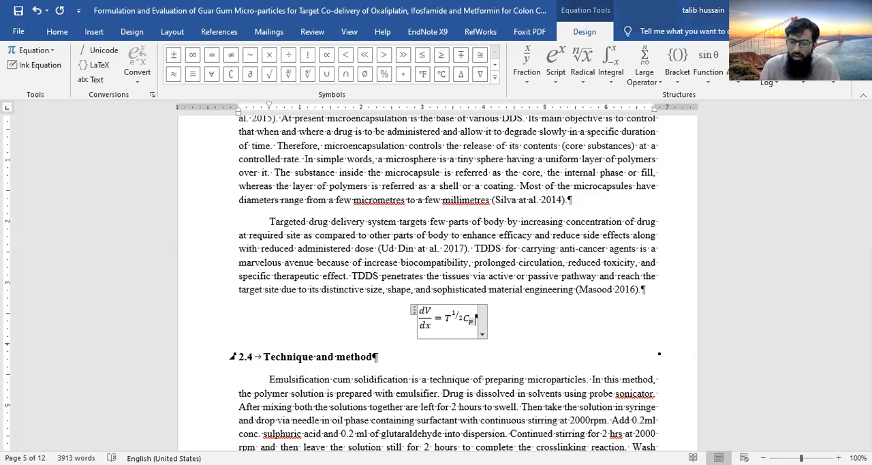
Fill the subscript structure with C and subscript p, and replace the base T with a lowercase t
{"action": "left_click", "coordinate": [455, 317]}
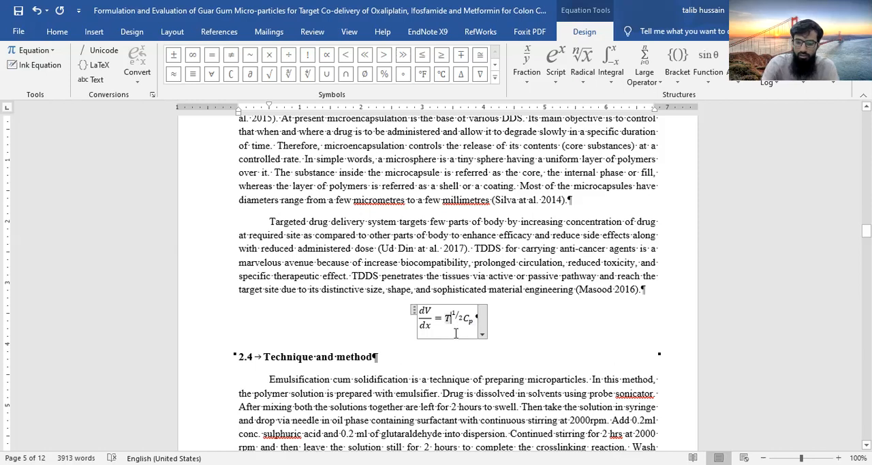
{"action": "key", "text": "BackSpace"}
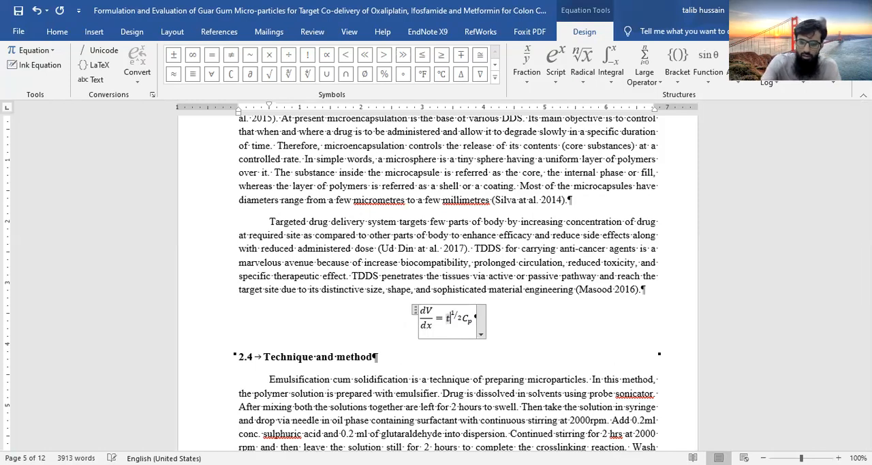
{"action": "type", "text": "t"}
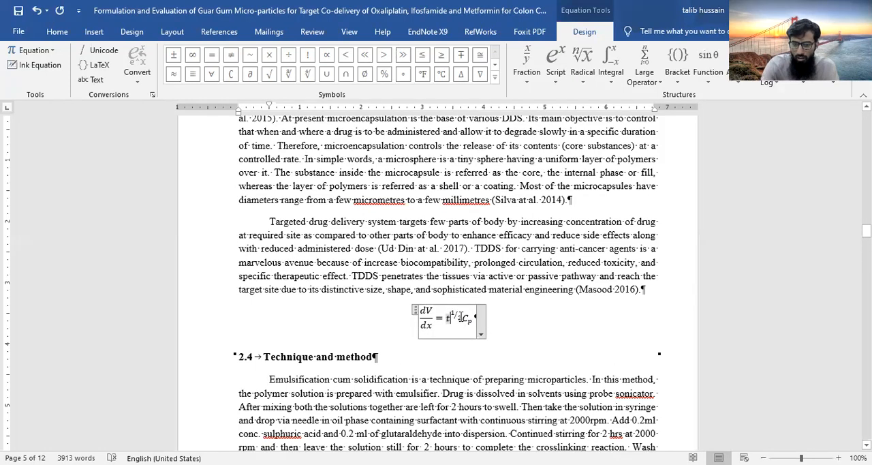
Replace the exponent of t in the equation with the linear fraction 1/2
{"action": "left_click_drag", "start_coordinate": [462, 315], "coordinate": [452, 314]}
{"action": "left_click", "coordinate": [554, 81]}
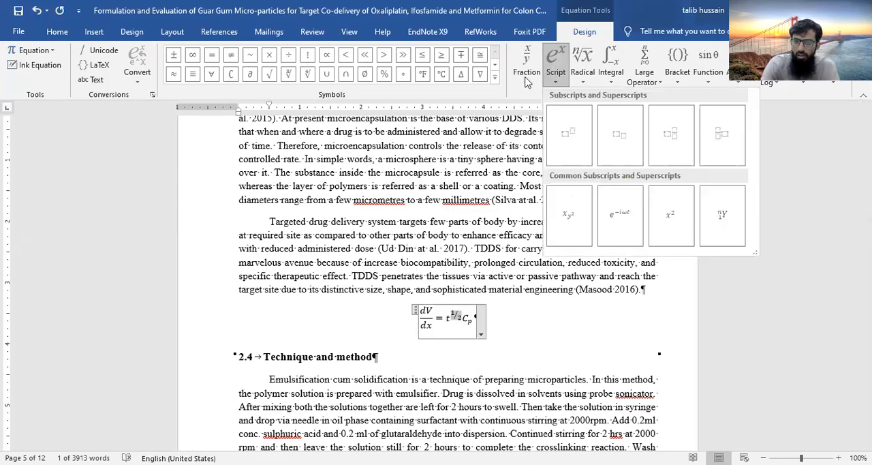
{"action": "left_click", "coordinate": [527, 76]}
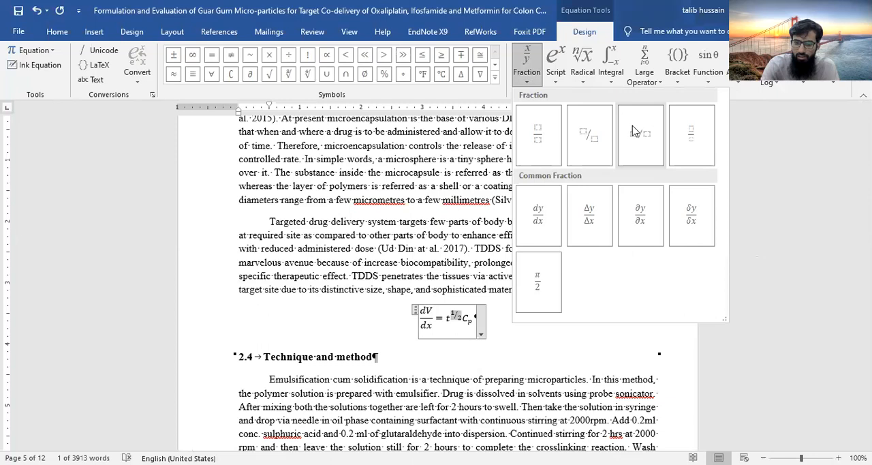
{"action": "left_click", "coordinate": [634, 132]}
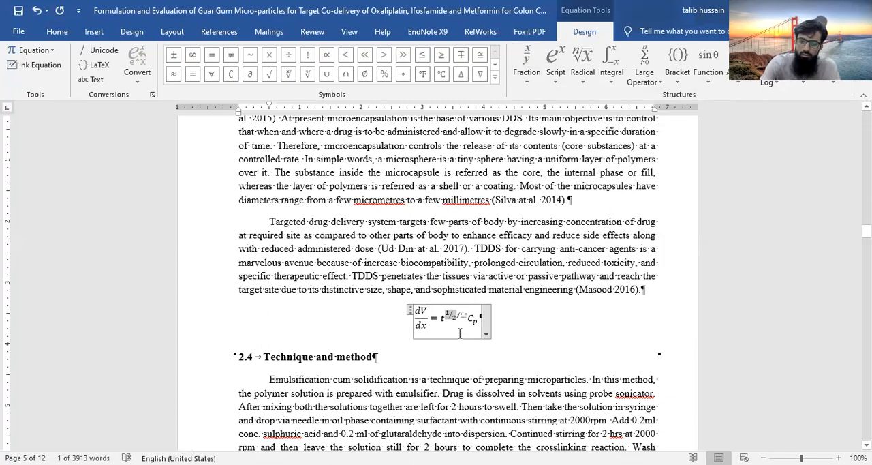
{"action": "key", "text": "BackSpace"}
{"action": "type", "text": "1/2"}
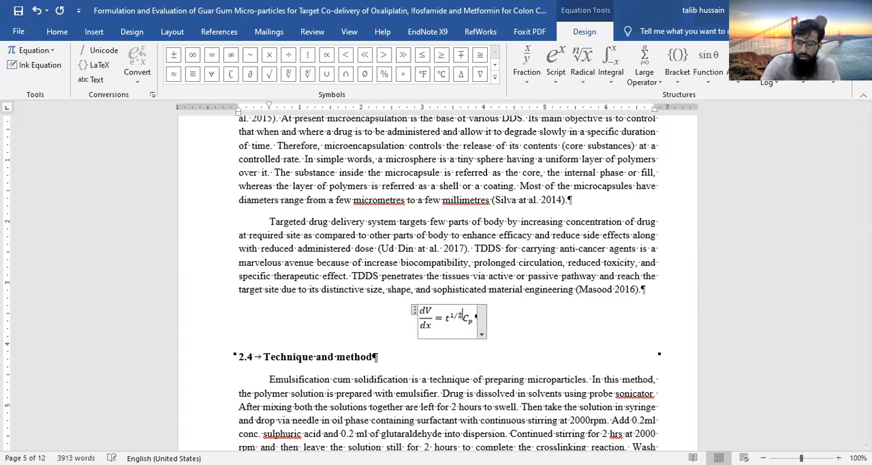
{"action": "left_click", "coordinate": [531, 323]}
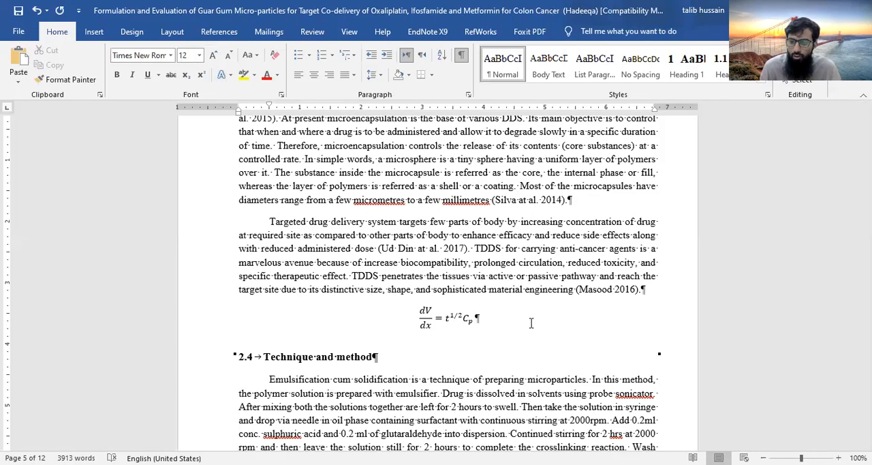
Try to change the whole equation's font to Times New Roman
{"action": "left_click", "coordinate": [417, 319]}
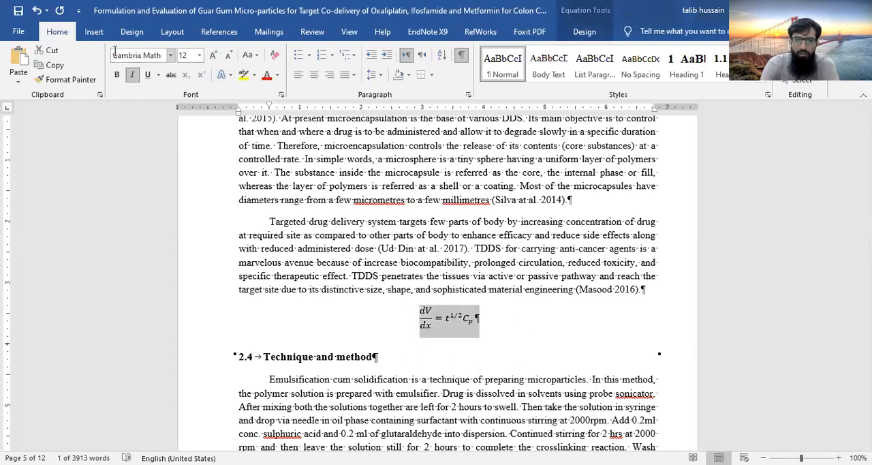
{"action": "left_click", "coordinate": [171, 57]}
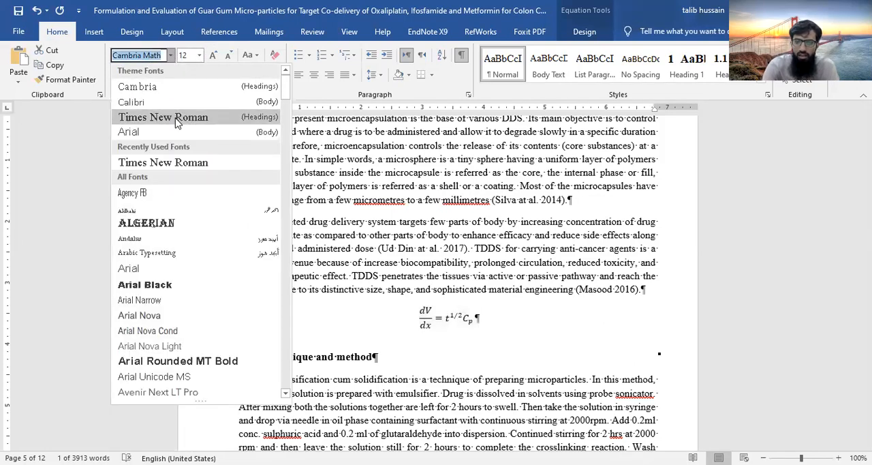
{"action": "left_click", "coordinate": [173, 119]}
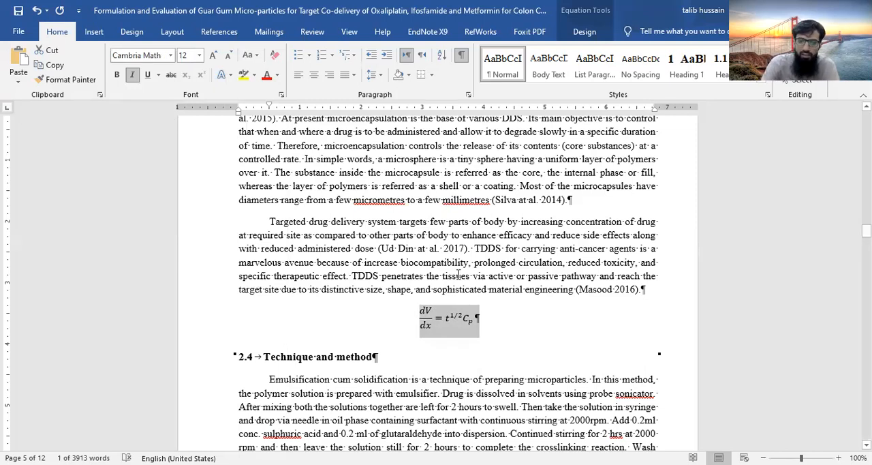
Open the equation's own options to examine the available layout conversions and justification
{"action": "left_click", "coordinate": [471, 318]}
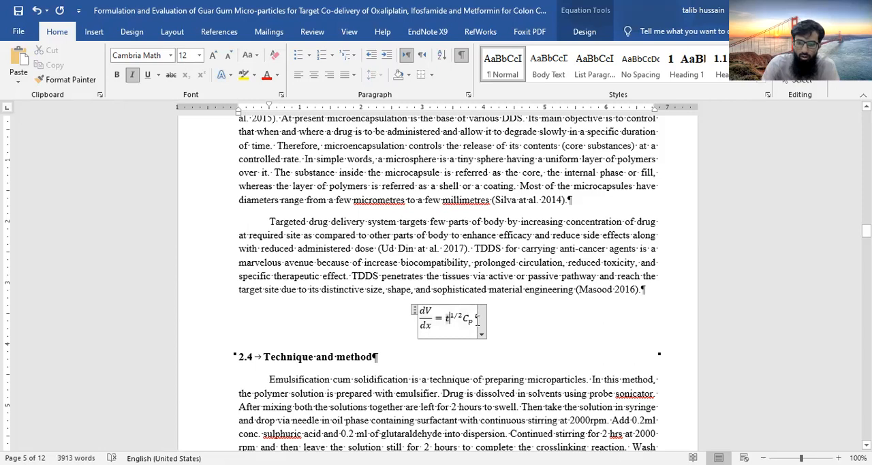
{"action": "left_click", "coordinate": [482, 335]}
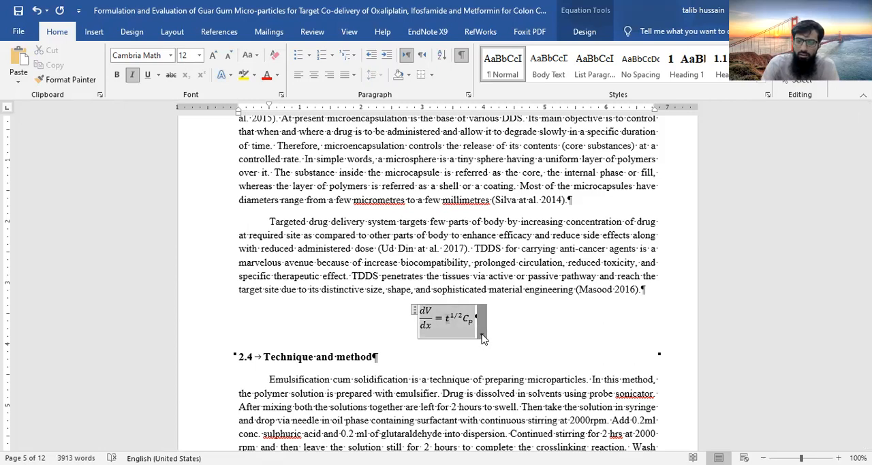
{"action": "left_click", "coordinate": [481, 335]}
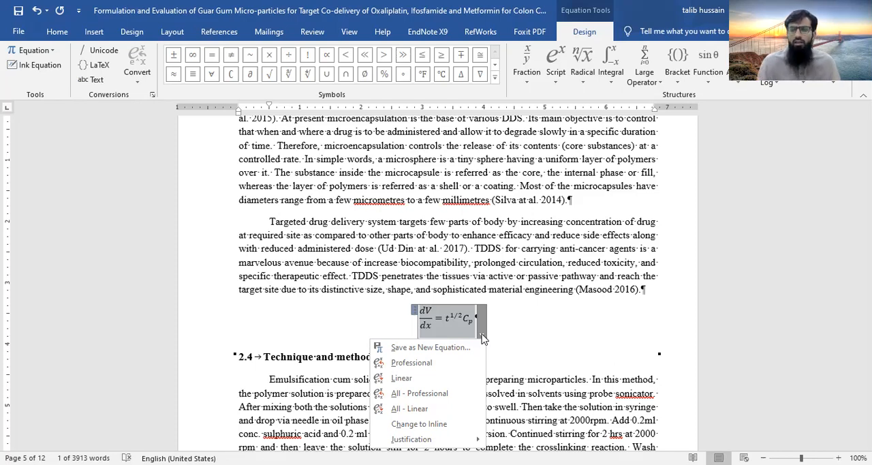
{"action": "left_click", "coordinate": [473, 320]}
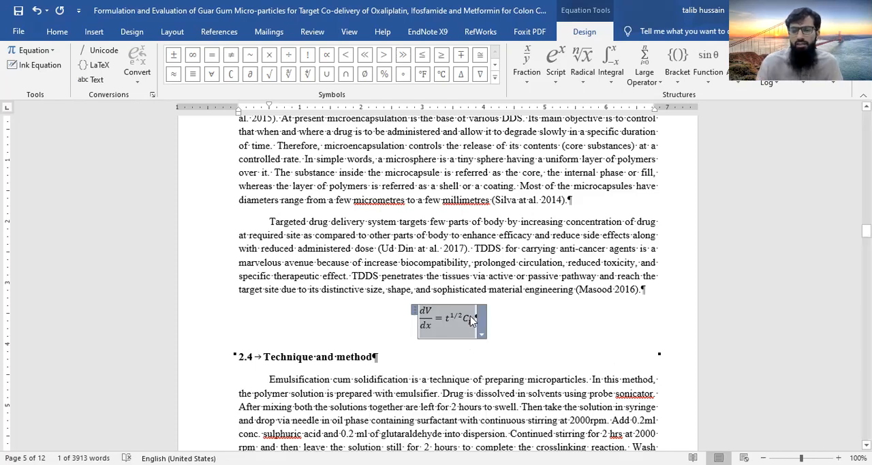
Add curly brackets after C_p at the end of the equation, with a pair of parentheses nested inside them
{"action": "left_click", "coordinate": [470, 319]}
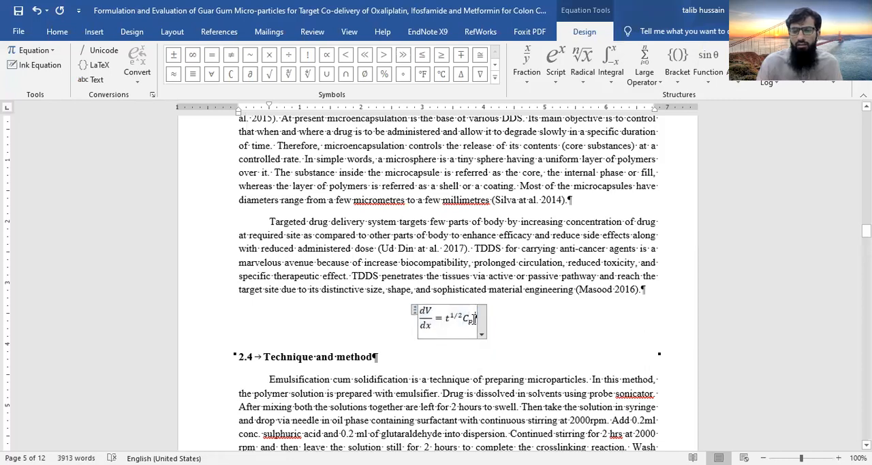
{"action": "left_click", "coordinate": [682, 75]}
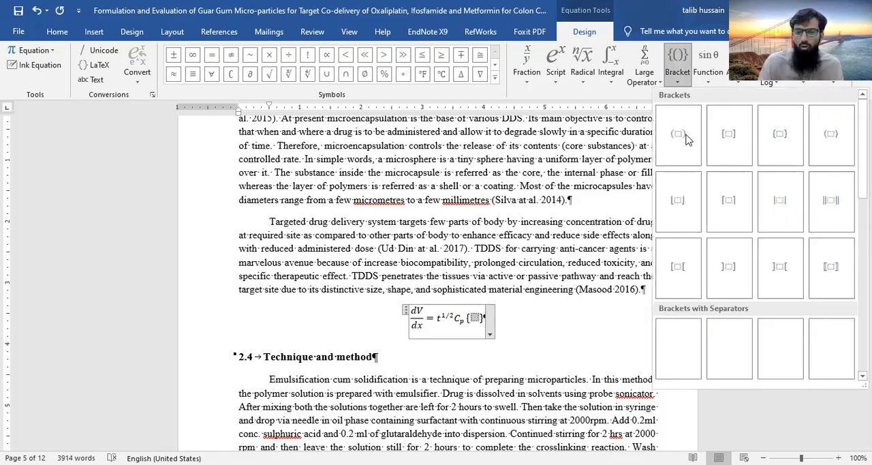
{"action": "left_click", "coordinate": [678, 130]}
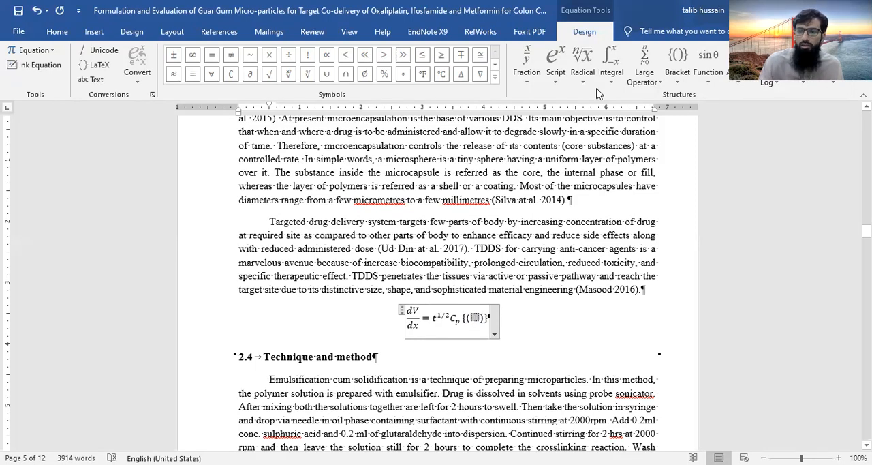
Insert a stacked fraction inside the parentheses, with an empty superscript structure as numerator and an empty subscript structure as denominator
{"action": "left_click", "coordinate": [525, 80]}
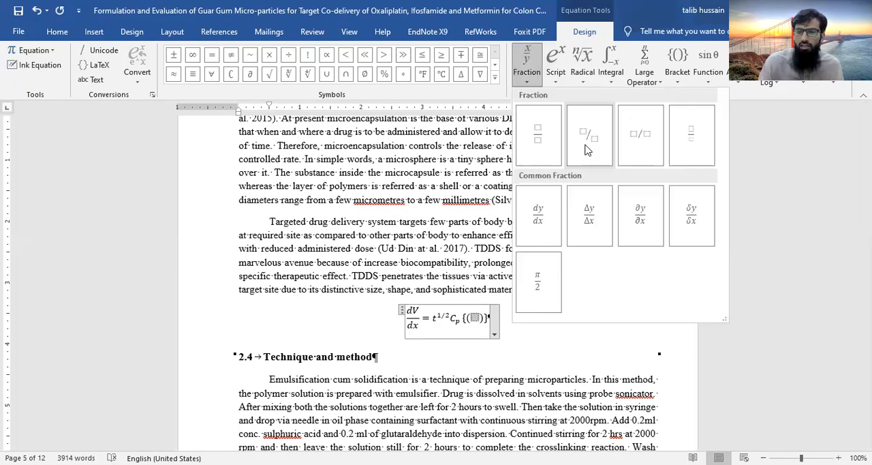
{"action": "left_click", "coordinate": [543, 140]}
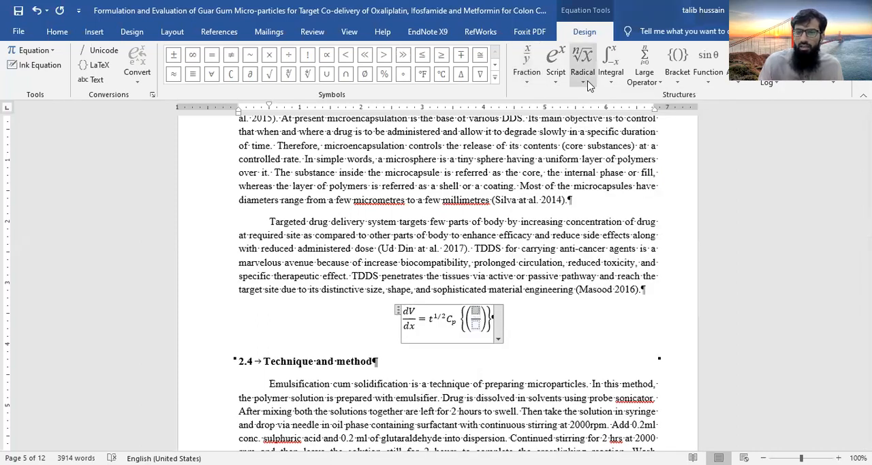
{"action": "left_click", "coordinate": [573, 128]}
{"action": "left_click", "coordinate": [477, 326]}
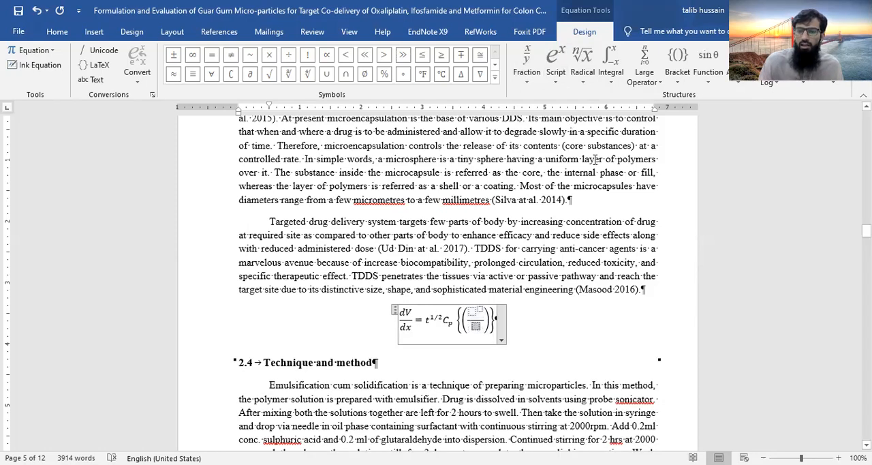
{"action": "left_click", "coordinate": [549, 77]}
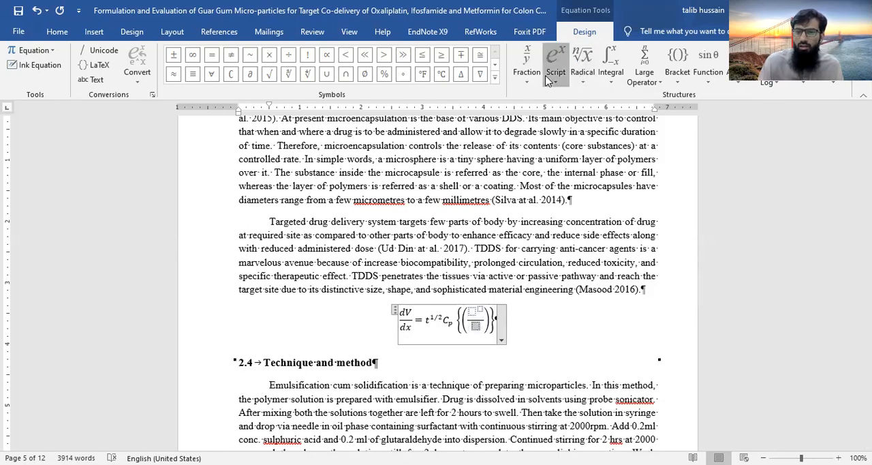
{"action": "left_click", "coordinate": [612, 132]}
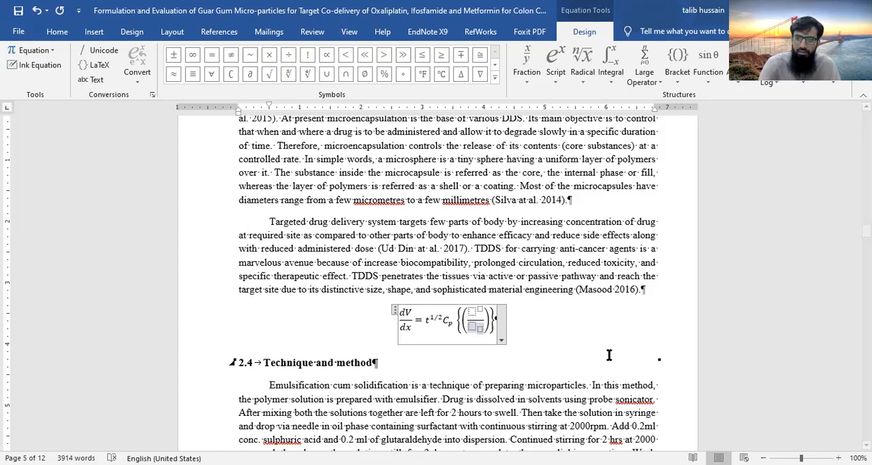
Look through the available trigonometric functions and the full set of Basic Math symbols
{"action": "left_click", "coordinate": [713, 82]}
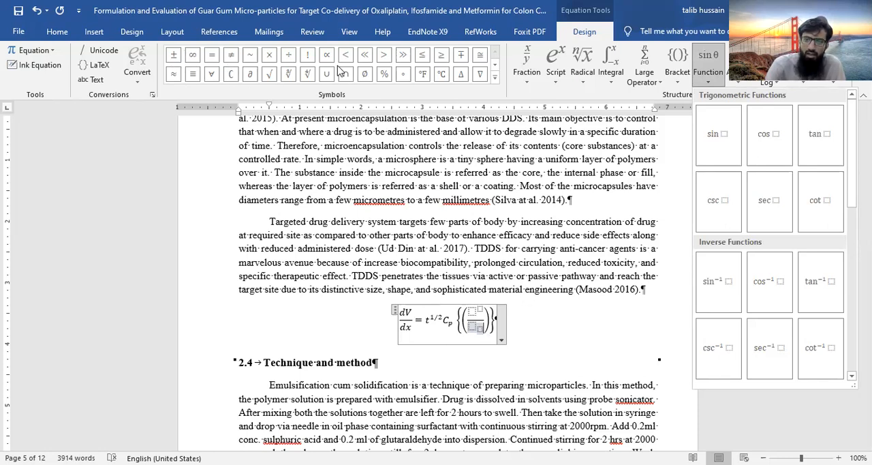
{"action": "left_click", "coordinate": [495, 81]}
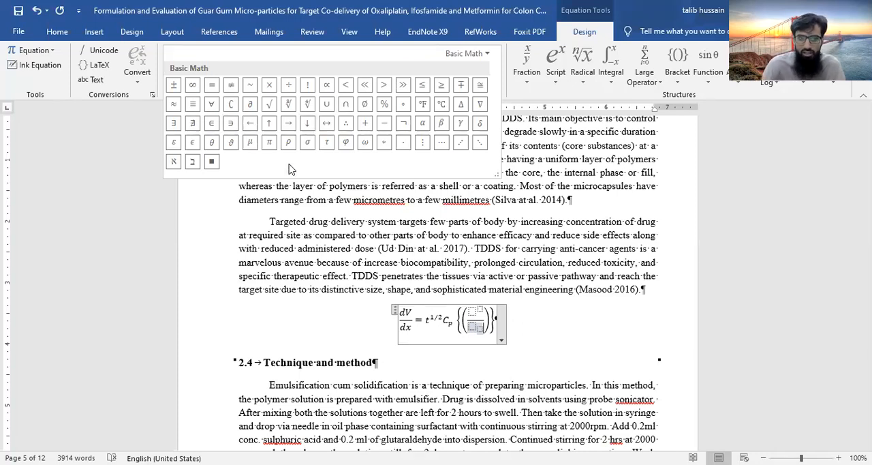
{"action": "key", "text": "Escape"}
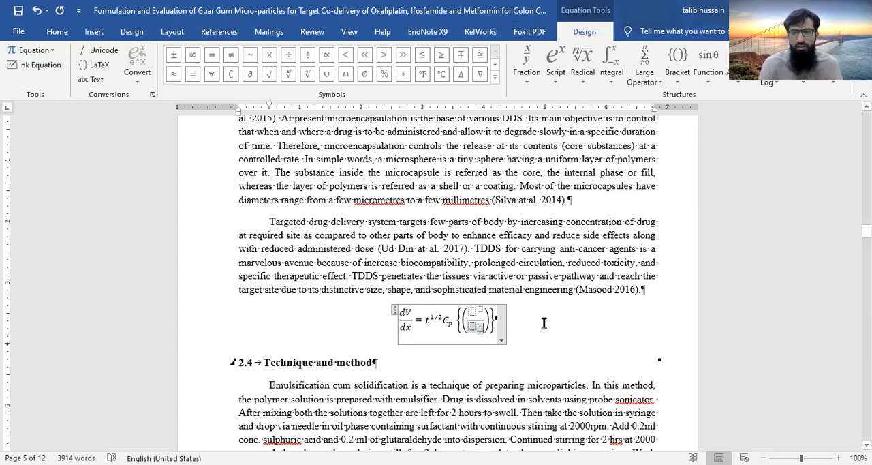
Delete the curly-bracket structure after C_p from the equation, and undo the deletion
{"action": "left_click", "coordinate": [544, 323]}
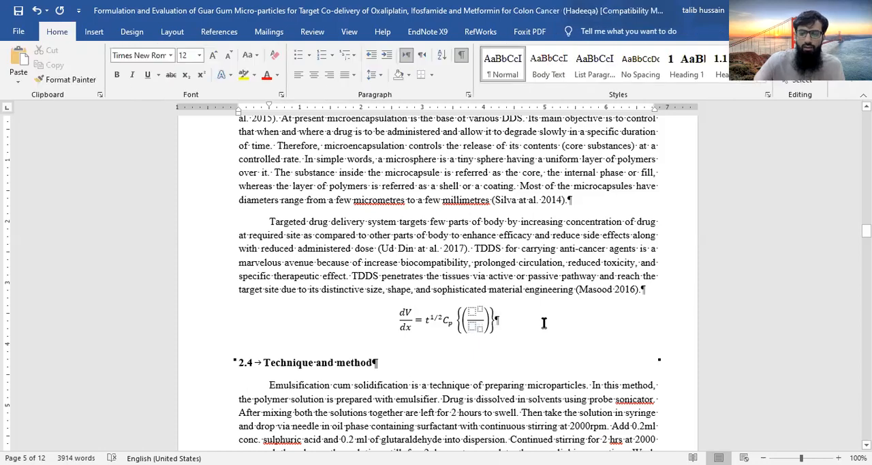
{"action": "key", "text": "BackSpace"}
{"action": "key", "text": "BackSpace"}
{"action": "key", "text": "BackSpace"}
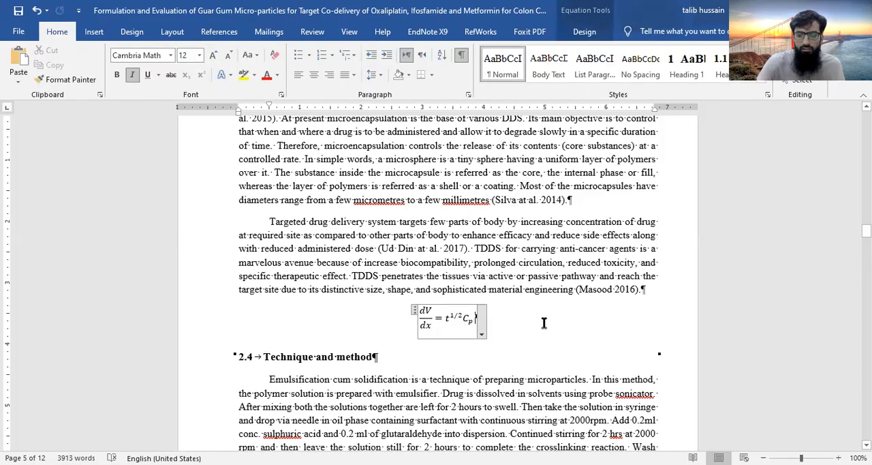
{"action": "key", "text": "ctrl+z"}
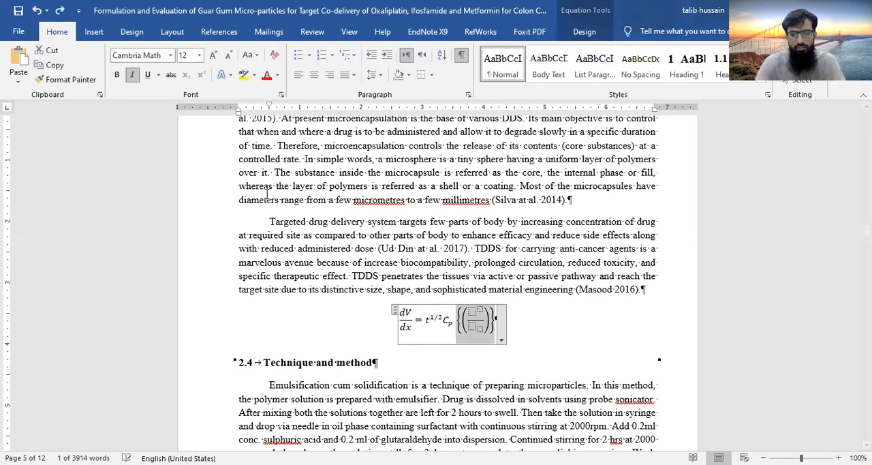
Insert the µ symbol after "few parts" in the targeted drug delivery paragraph and complete it as the unit µg/ml
{"action": "left_click", "coordinate": [416, 361]}
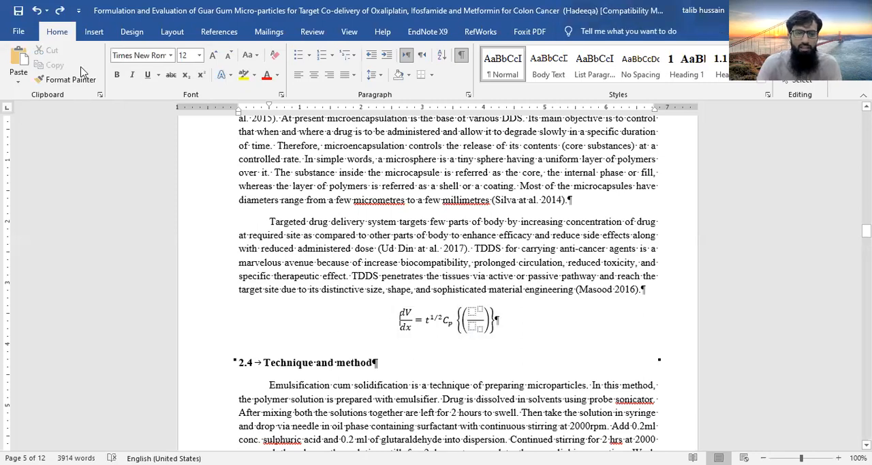
{"action": "left_click", "coordinate": [94, 32]}
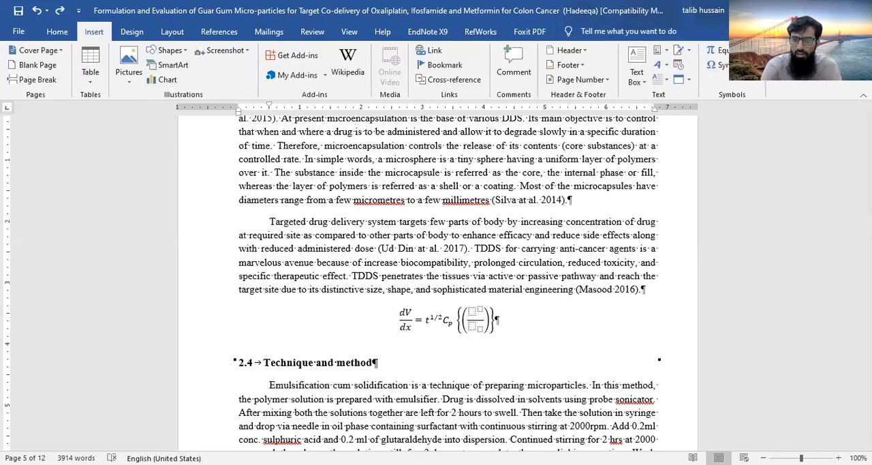
{"action": "left_click", "coordinate": [716, 65]}
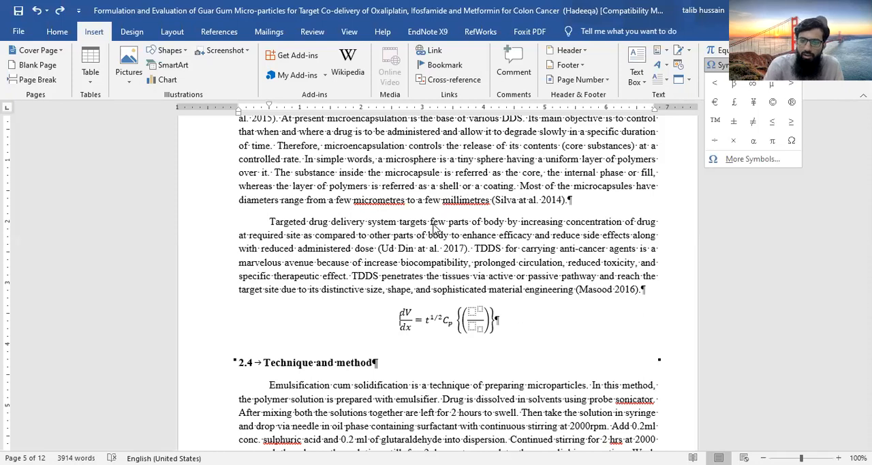
{"action": "left_click", "coordinate": [466, 223]}
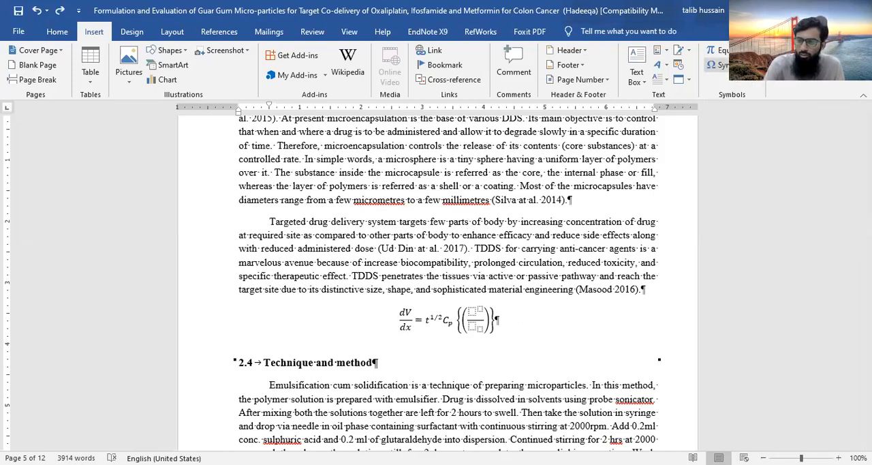
{"action": "left_click", "coordinate": [721, 65]}
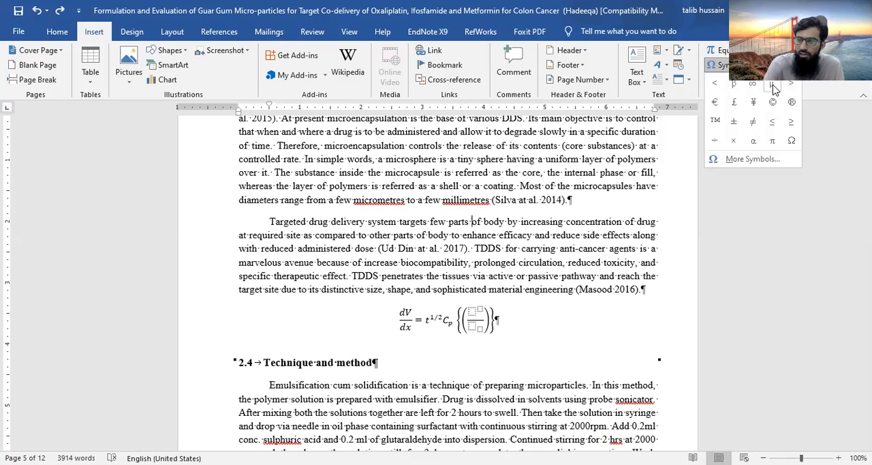
{"action": "left_click", "coordinate": [773, 85]}
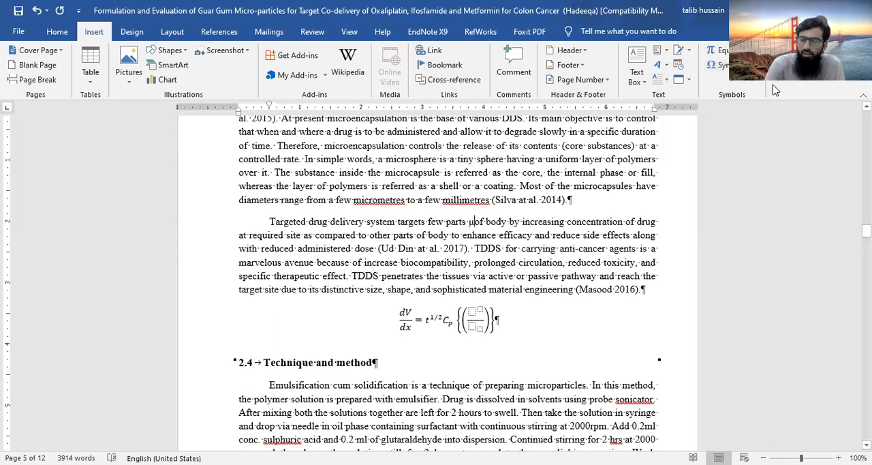
{"action": "type", "text": "g"}
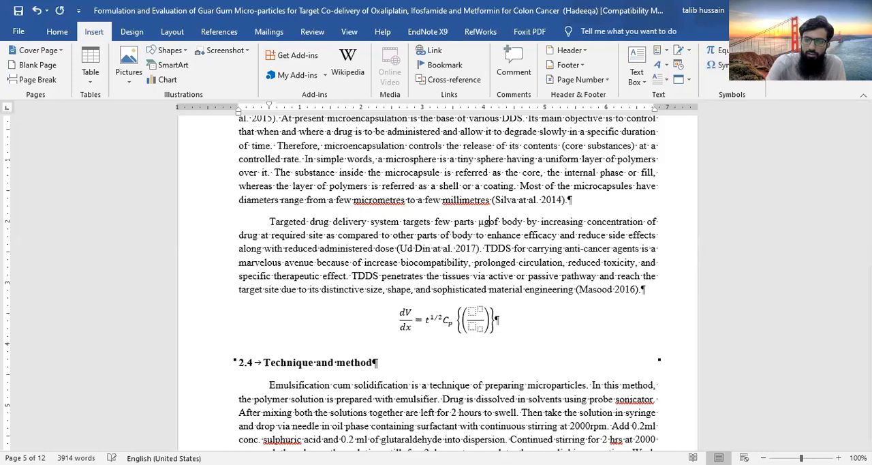
{"action": "type", "text": "/"}
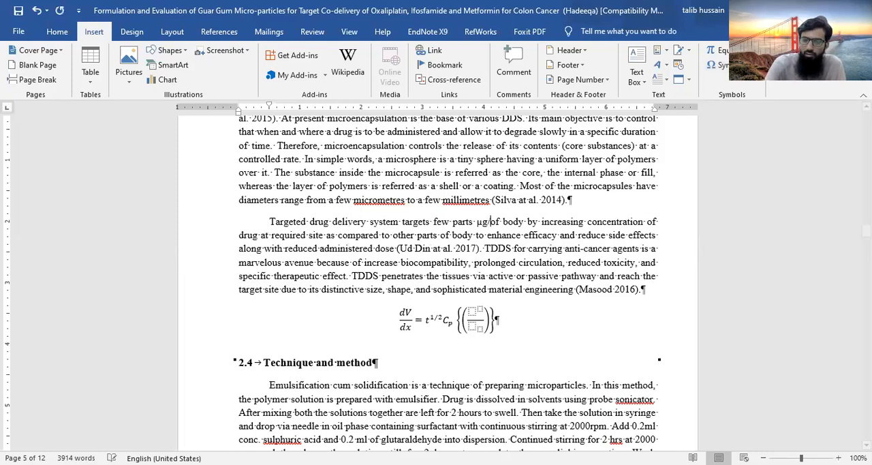
{"action": "type", "text": "ml"}
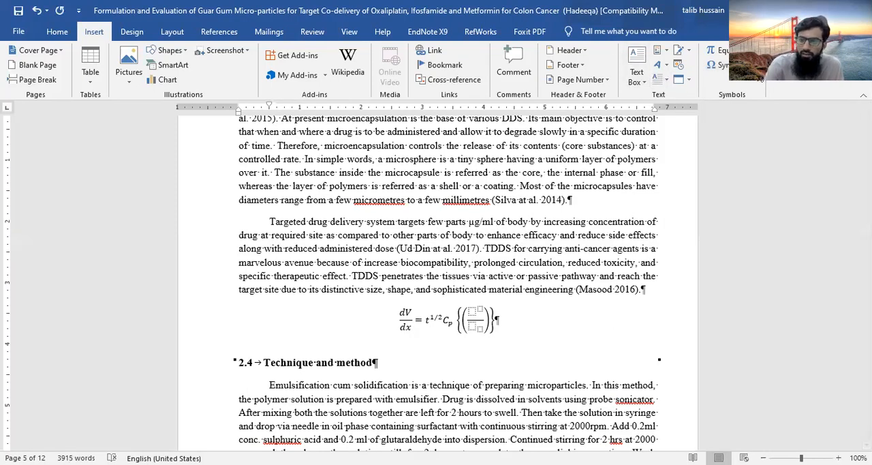
Look through the full symbol set, from the Basic Latin characters to the Greek and Coptic subset
{"action": "left_click", "coordinate": [721, 65]}
{"action": "left_click", "coordinate": [753, 159]}
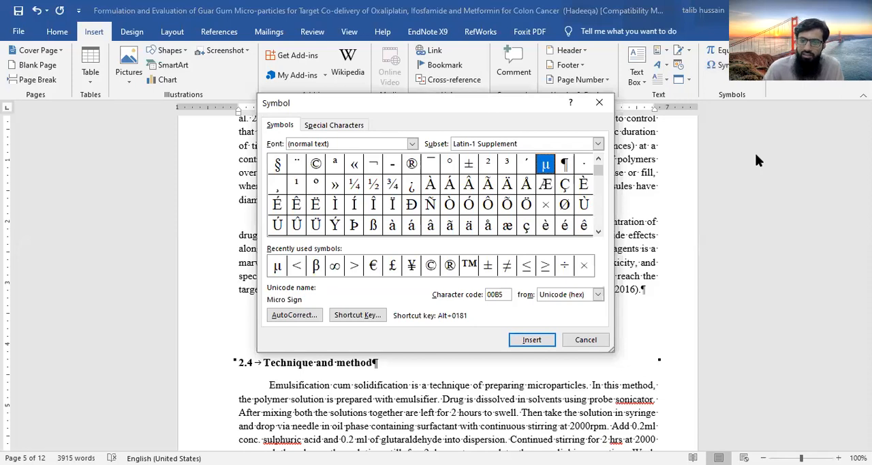
{"action": "left_click", "coordinate": [599, 161]}
{"action": "left_click", "coordinate": [600, 162]}
{"action": "left_click", "coordinate": [599, 161]}
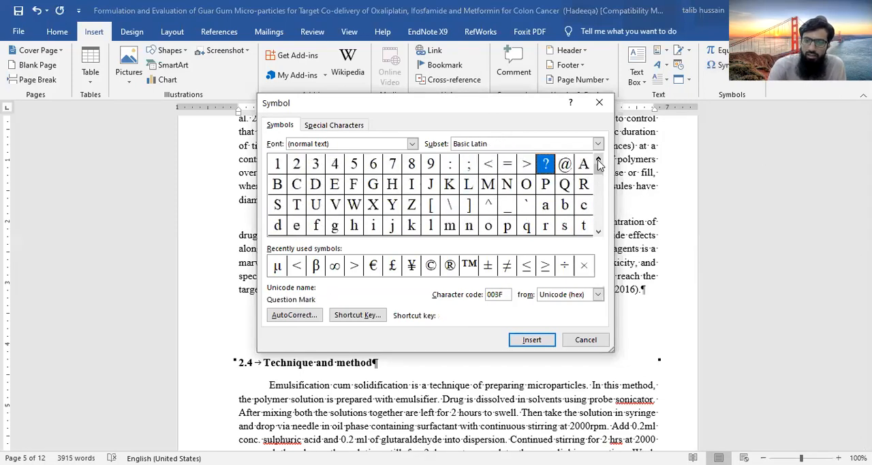
{"action": "left_click", "coordinate": [599, 162]}
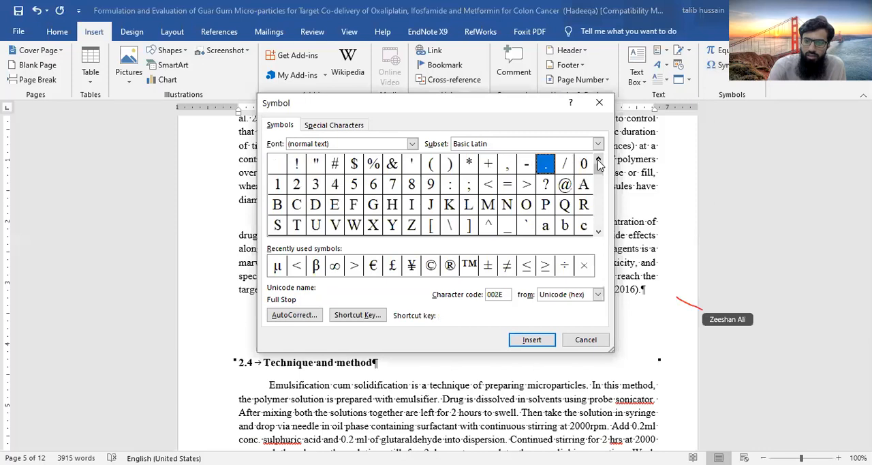
{"action": "left_click", "coordinate": [599, 235]}
{"action": "left_click", "coordinate": [599, 234]}
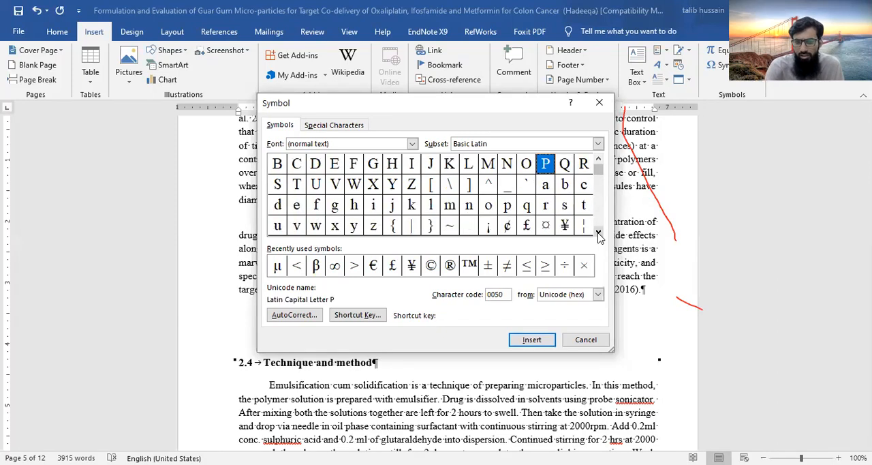
{"action": "left_click", "coordinate": [599, 234]}
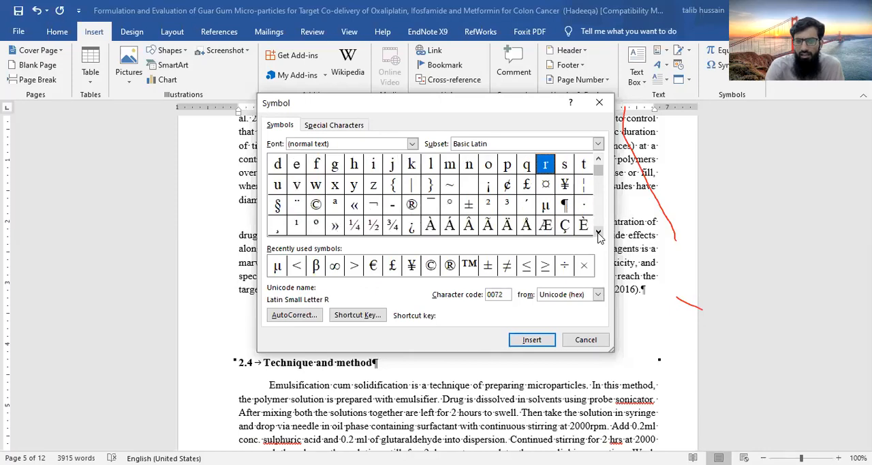
{"action": "left_click", "coordinate": [599, 234]}
{"action": "left_click", "coordinate": [598, 234]}
{"action": "left_click", "coordinate": [598, 234]}
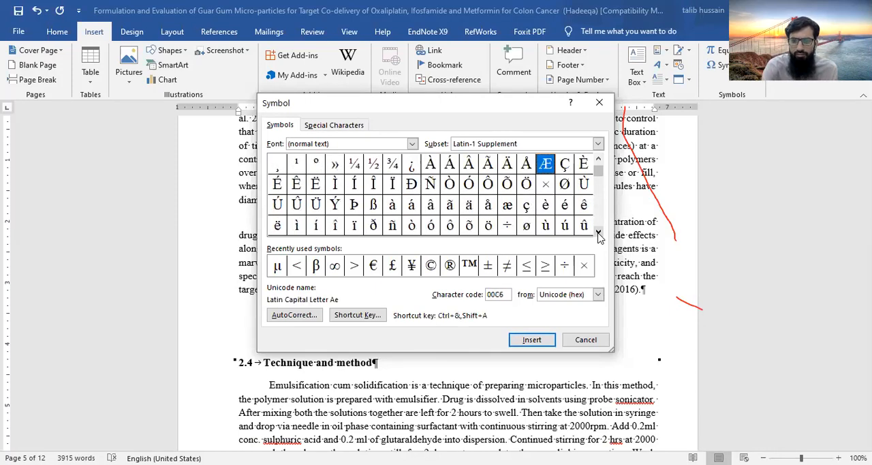
{"action": "left_click", "coordinate": [598, 234]}
{"action": "left_click", "coordinate": [598, 234]}
{"action": "left_click", "coordinate": [598, 233]}
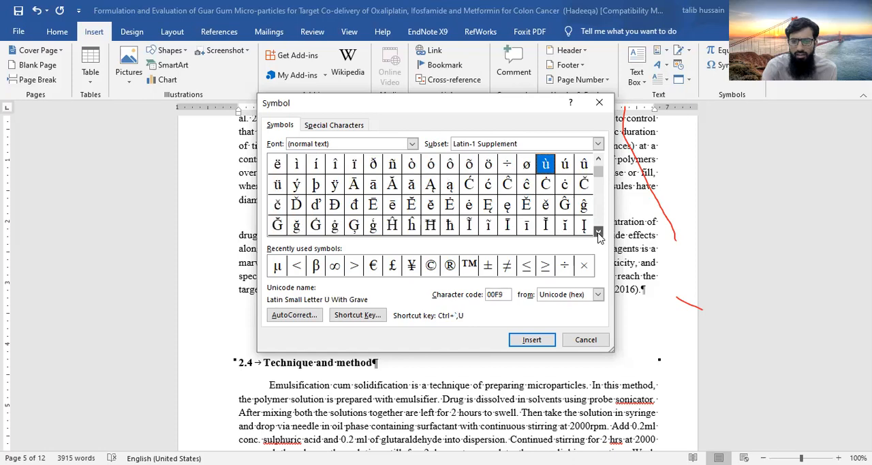
{"action": "left_click", "coordinate": [598, 234]}
{"action": "left_click", "coordinate": [599, 233]}
{"action": "left_click", "coordinate": [599, 234]}
{"action": "left_click", "coordinate": [599, 234]}
{"action": "left_click", "coordinate": [599, 234]}
{"action": "left_click", "coordinate": [599, 234]}
{"action": "left_click", "coordinate": [599, 234]}
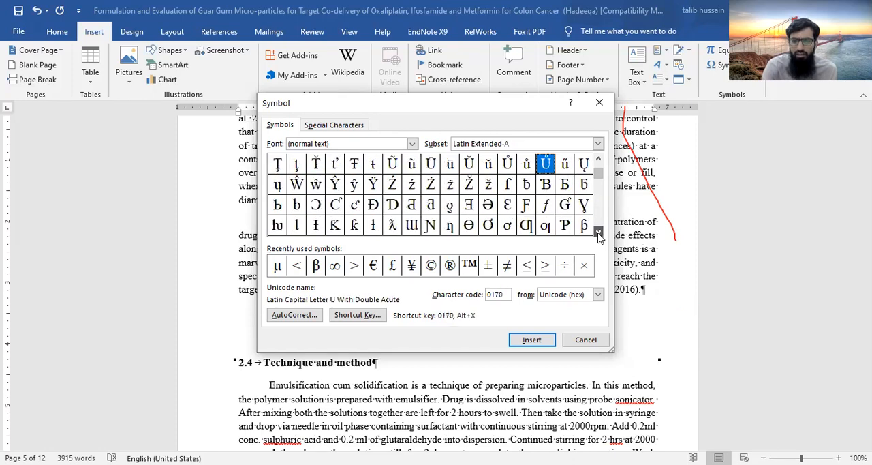
{"action": "left_click", "coordinate": [599, 234]}
{"action": "left_click", "coordinate": [598, 233]}
{"action": "left_click", "coordinate": [599, 234]}
{"action": "left_click", "coordinate": [599, 234]}
{"action": "left_click", "coordinate": [598, 234]}
{"action": "left_click", "coordinate": [598, 234]}
{"action": "left_click", "coordinate": [599, 234]}
{"action": "left_click", "coordinate": [598, 234]}
{"action": "left_click", "coordinate": [599, 234]}
{"action": "left_click", "coordinate": [599, 234]}
{"action": "left_click", "coordinate": [599, 233]}
{"action": "left_click", "coordinate": [598, 234]}
{"action": "left_click", "coordinate": [599, 234]}
{"action": "left_click", "coordinate": [598, 234]}
{"action": "left_click", "coordinate": [599, 234]}
{"action": "left_click", "coordinate": [599, 234]}
{"action": "left_click", "coordinate": [598, 234]}
{"action": "left_click", "coordinate": [599, 234]}
{"action": "left_click", "coordinate": [599, 234]}
{"action": "left_click", "coordinate": [598, 234]}
{"action": "left_click", "coordinate": [598, 234]}
{"action": "left_click", "coordinate": [599, 233]}
{"action": "left_click", "coordinate": [599, 233]}
{"action": "left_click", "coordinate": [598, 233]}
{"action": "left_click", "coordinate": [598, 234]}
{"action": "left_click", "coordinate": [598, 234]}
{"action": "left_click", "coordinate": [599, 234]}
{"action": "left_click", "coordinate": [598, 233]}
{"action": "left_click", "coordinate": [598, 234]}
{"action": "left_click", "coordinate": [598, 234]}
{"action": "left_click", "coordinate": [598, 234]}
{"action": "left_click", "coordinate": [599, 234]}
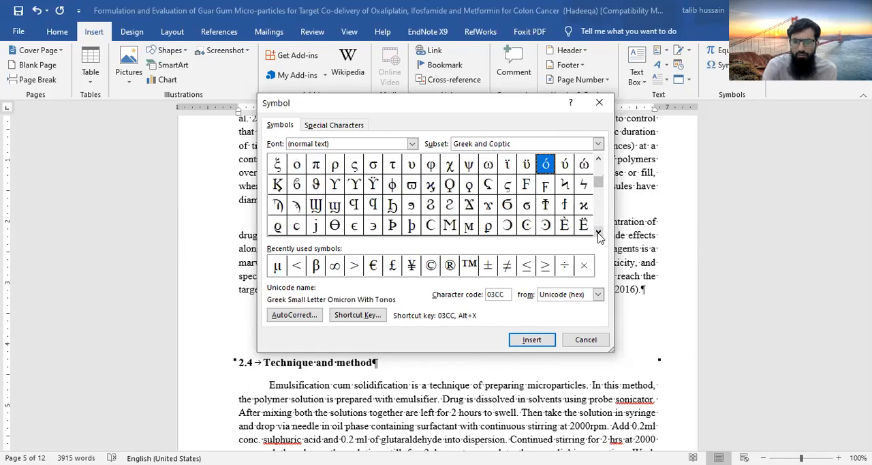
{"action": "left_click", "coordinate": [599, 160]}
{"action": "left_click", "coordinate": [598, 160]}
{"action": "left_click", "coordinate": [599, 160]}
{"action": "left_click", "coordinate": [598, 160]}
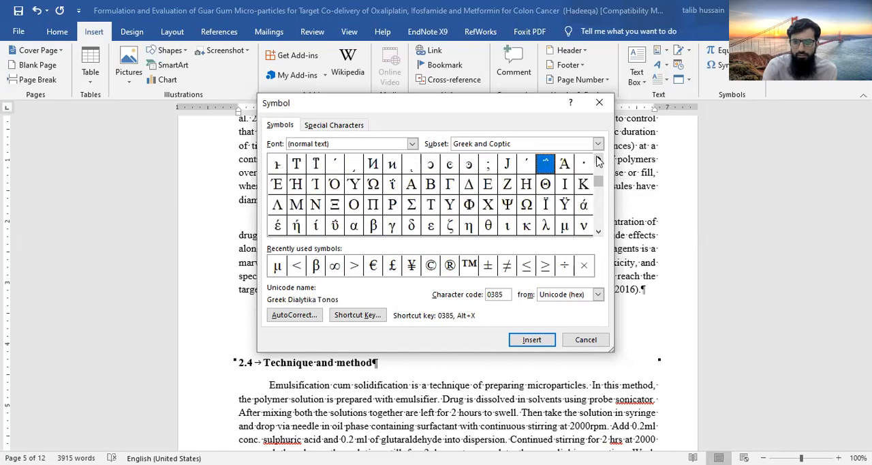
Examine the symbols beyond Greek, through the Cyrillic Supplement and Armenian subsets, and close the symbol set without inserting anything
{"action": "left_click", "coordinate": [599, 234]}
{"action": "left_click", "coordinate": [599, 234]}
{"action": "left_click", "coordinate": [598, 234]}
{"action": "left_click", "coordinate": [599, 234]}
{"action": "left_click", "coordinate": [598, 234]}
{"action": "left_click", "coordinate": [598, 233]}
{"action": "left_click", "coordinate": [598, 234]}
{"action": "left_click", "coordinate": [599, 234]}
{"action": "left_click", "coordinate": [598, 234]}
{"action": "left_click", "coordinate": [598, 234]}
{"action": "left_click", "coordinate": [599, 233]}
{"action": "left_click", "coordinate": [598, 234]}
{"action": "left_click", "coordinate": [598, 234]}
{"action": "left_click", "coordinate": [599, 233]}
{"action": "left_click", "coordinate": [599, 233]}
{"action": "left_click", "coordinate": [599, 234]}
{"action": "left_click", "coordinate": [598, 233]}
{"action": "left_click", "coordinate": [598, 233]}
{"action": "left_click", "coordinate": [598, 233]}
{"action": "left_click", "coordinate": [599, 234]}
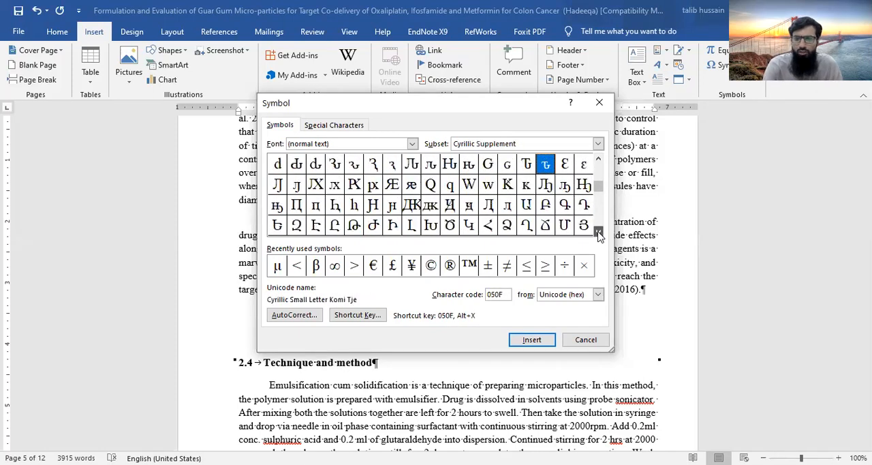
{"action": "left_click", "coordinate": [599, 234]}
{"action": "left_click", "coordinate": [599, 234]}
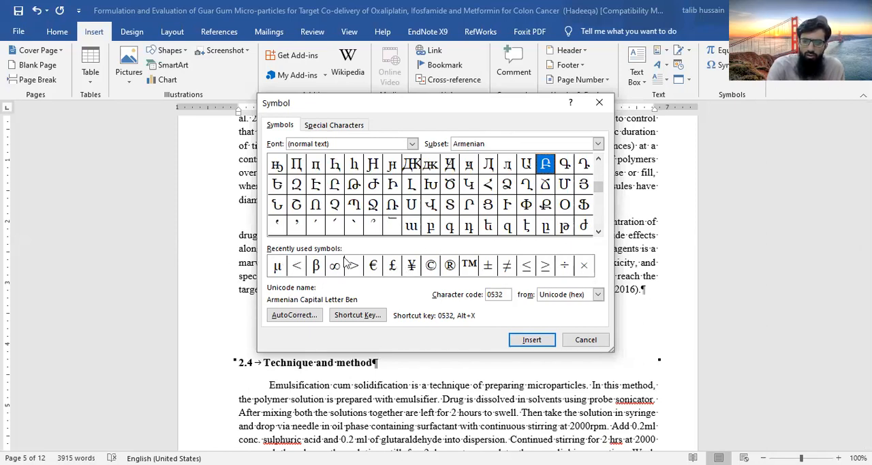
{"action": "left_click", "coordinate": [589, 339]}
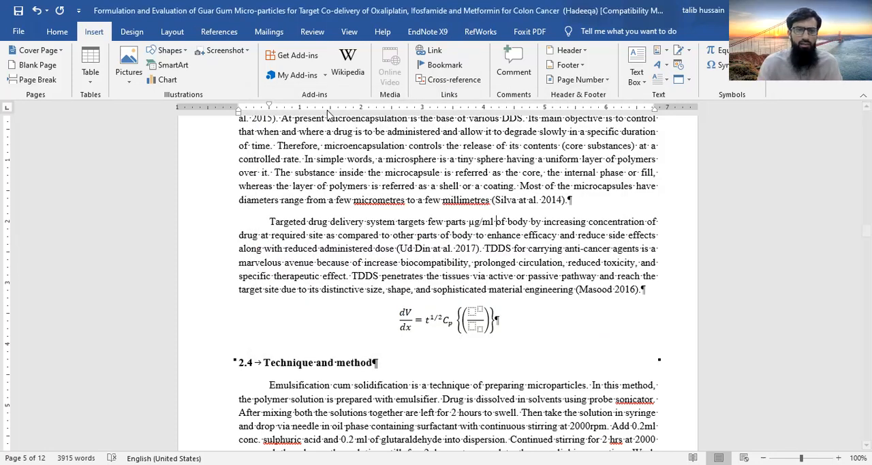
Look through the available theme fonts, theme colors and document themes without applying any
{"action": "left_click", "coordinate": [132, 32]}
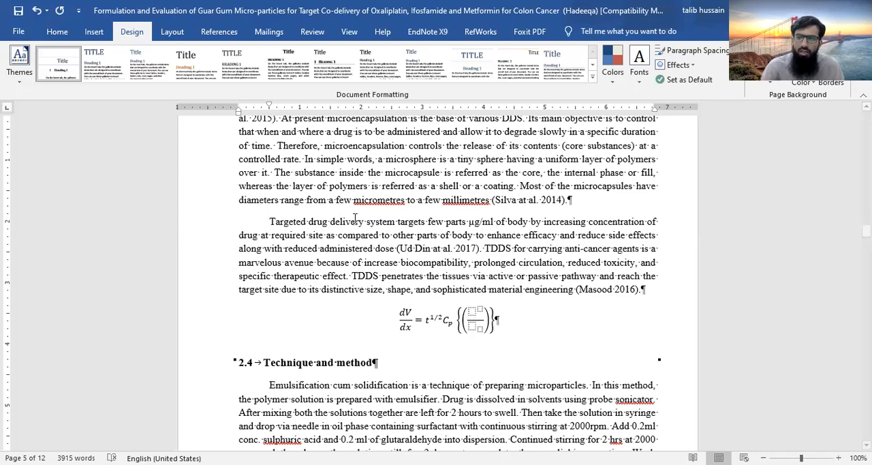
{"action": "left_click", "coordinate": [637, 82]}
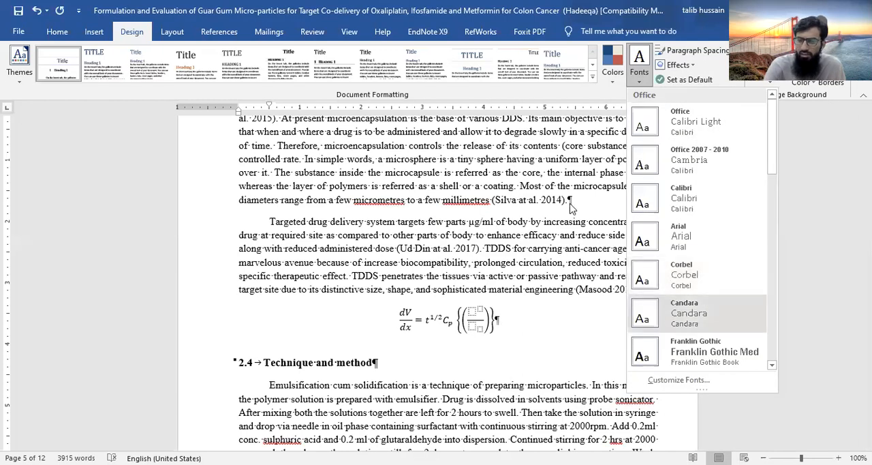
{"action": "left_click", "coordinate": [612, 99]}
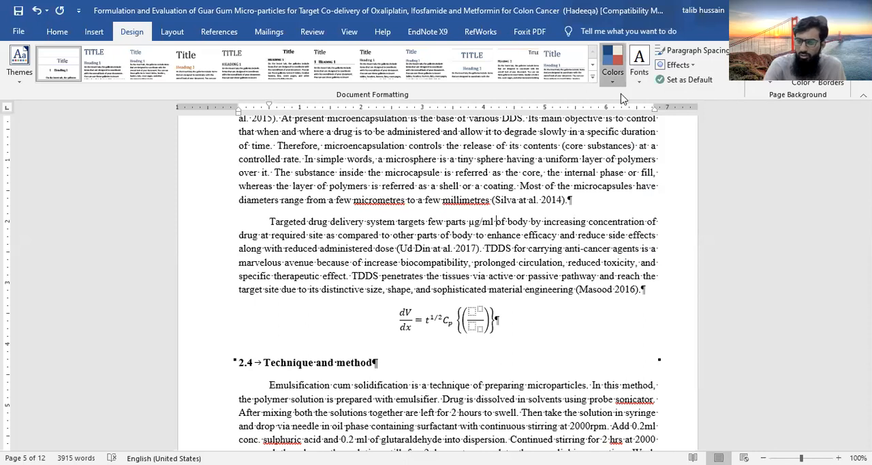
{"action": "left_click", "coordinate": [614, 76]}
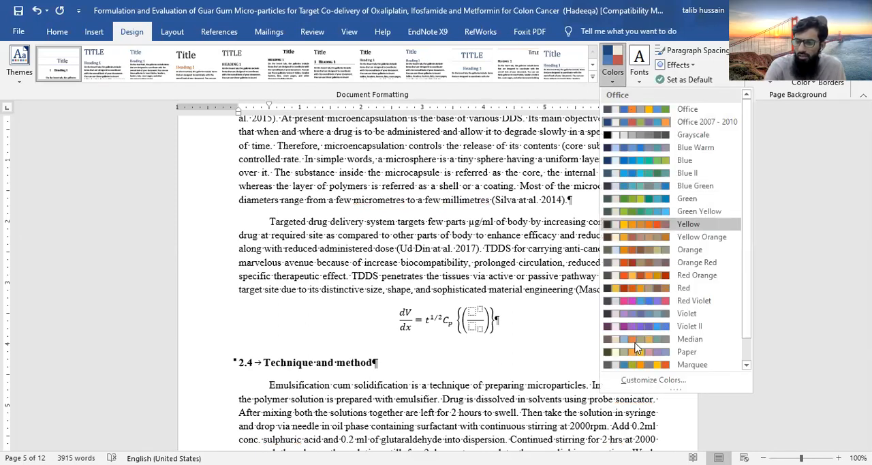
{"action": "left_click", "coordinate": [282, 105]}
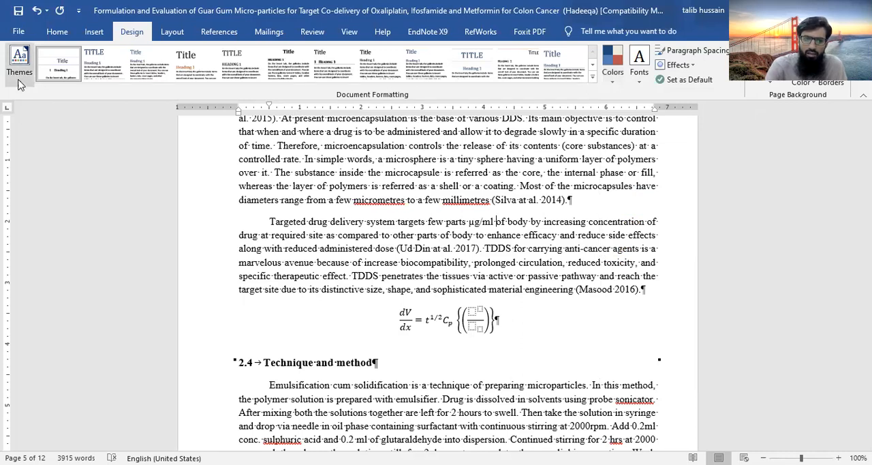
{"action": "left_click", "coordinate": [20, 75]}
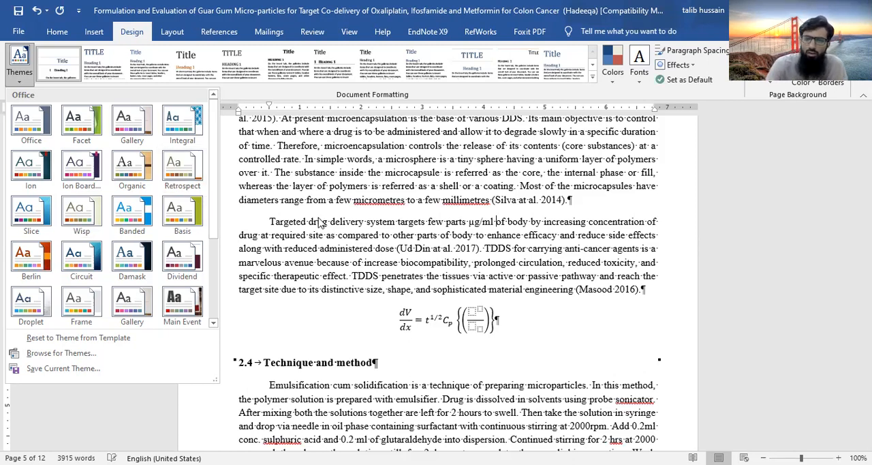
{"action": "left_click", "coordinate": [547, 189]}
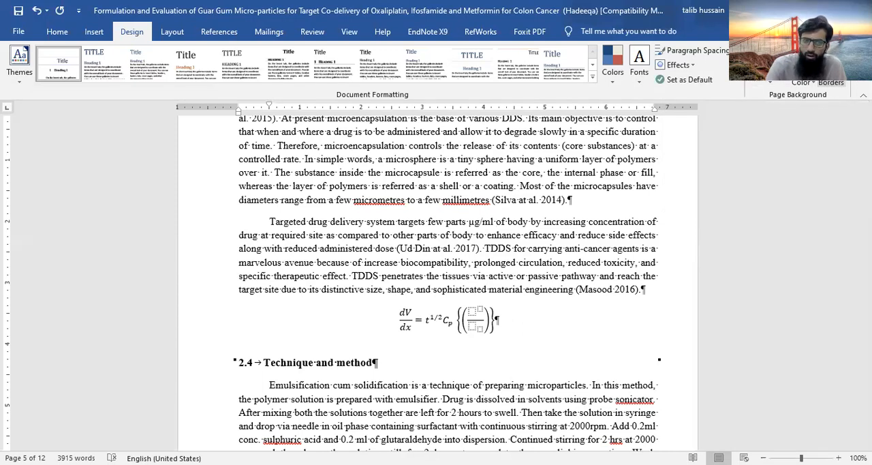
Apply the built-in CONFIDENTIAL 1 diagonal watermark to the document pages
{"action": "left_click", "coordinate": [771, 86]}
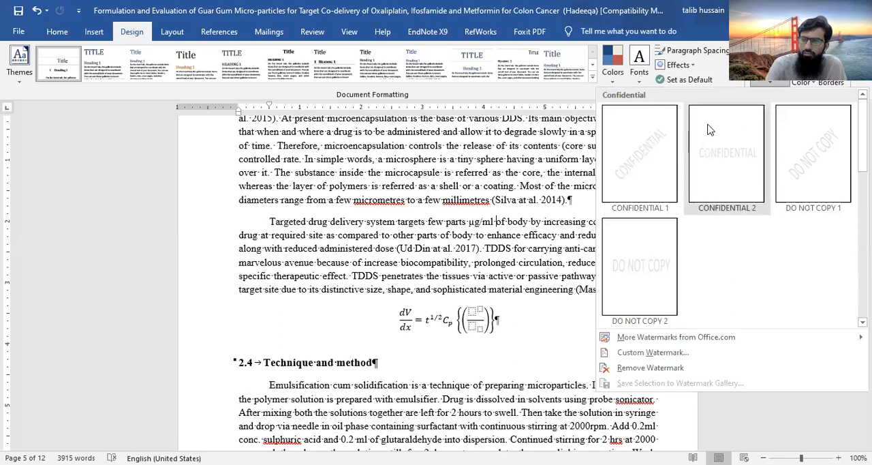
{"action": "left_click", "coordinate": [651, 175]}
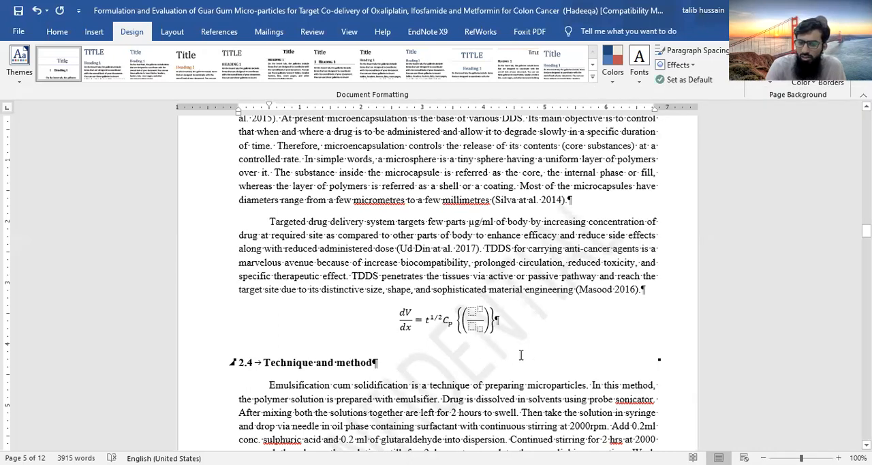
{"action": "left_click", "coordinate": [509, 302]}
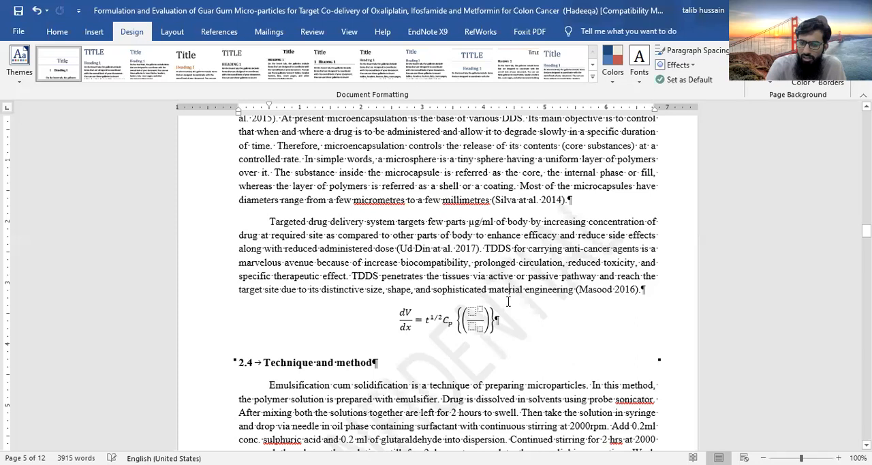
{"action": "double_click", "coordinate": [427, 366]}
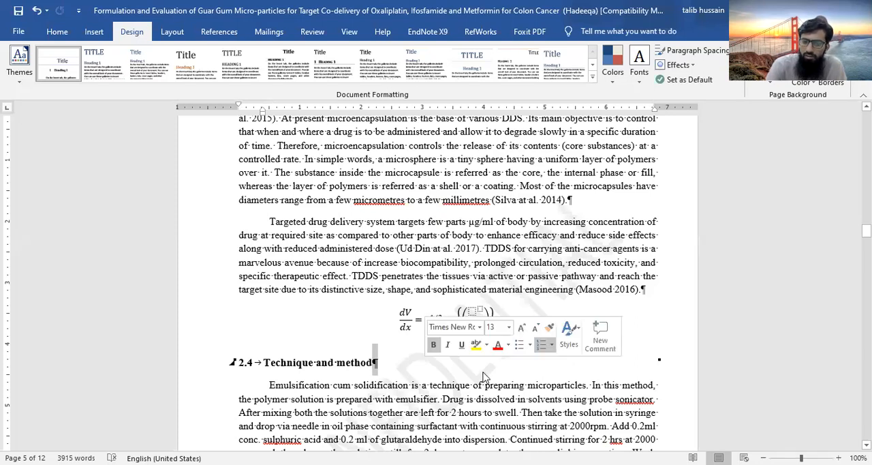
{"action": "left_click", "coordinate": [417, 363]}
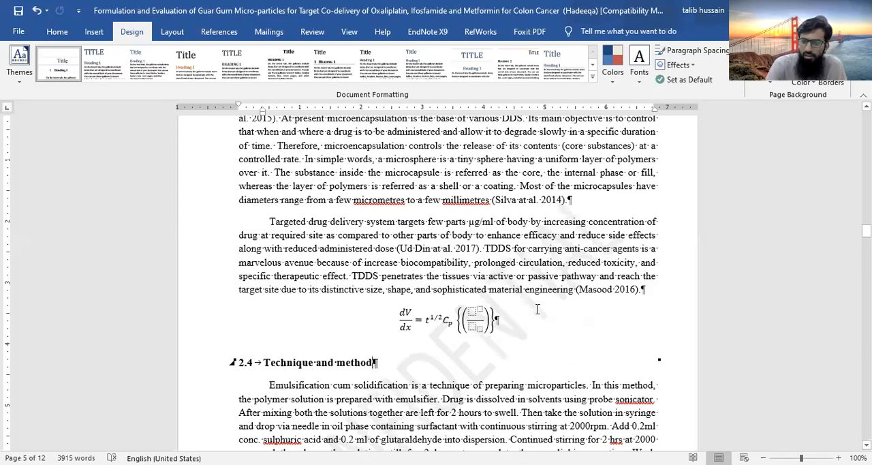
Undo the CONFIDENTIAL 1 watermark
{"action": "left_click", "coordinate": [768, 85]}
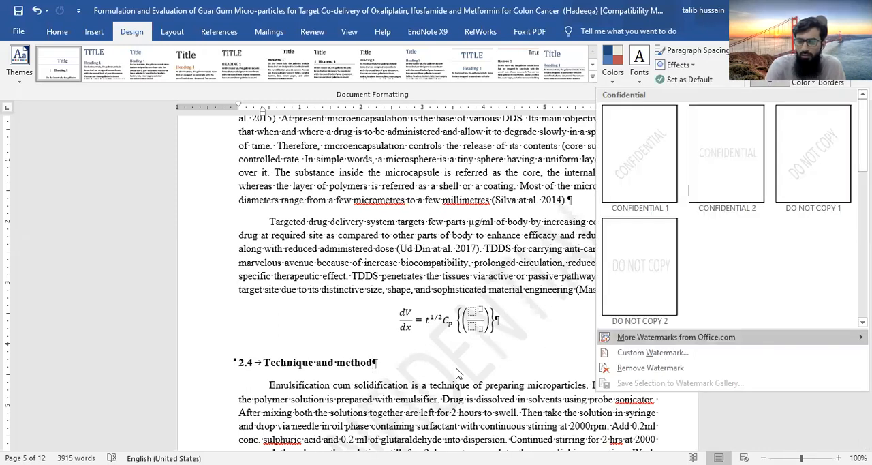
{"action": "left_click", "coordinate": [560, 226]}
{"action": "key", "text": "ctrl+z"}
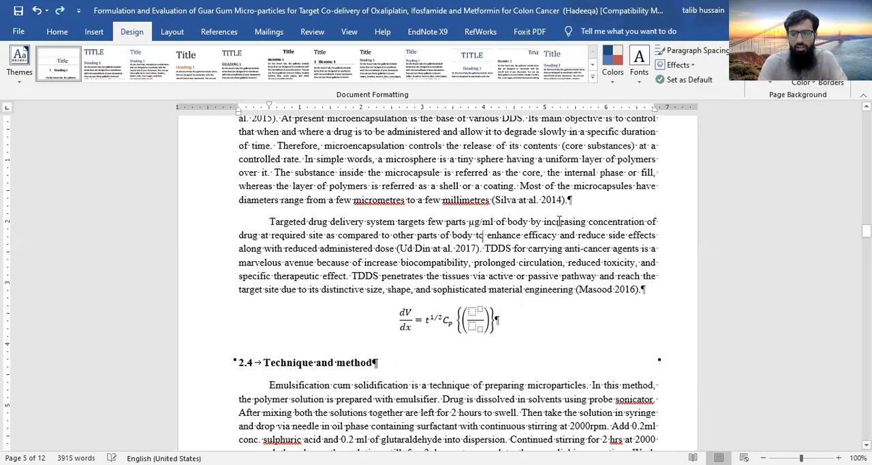
Start a custom text watermark for the document and clear its default text ASAP
{"action": "left_click", "coordinate": [764, 82]}
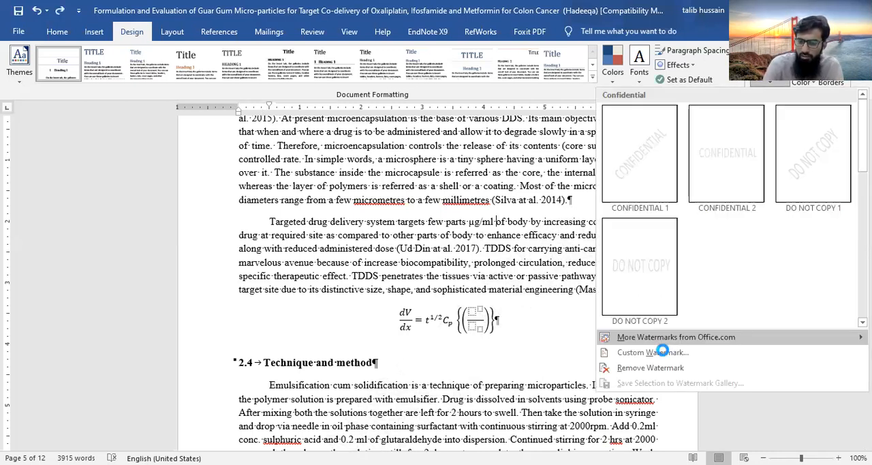
{"action": "left_click", "coordinate": [660, 354]}
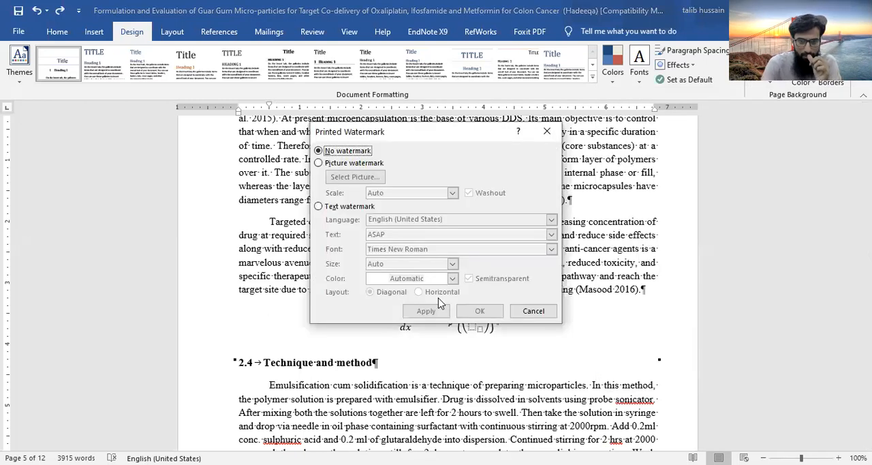
{"action": "left_click", "coordinate": [328, 167]}
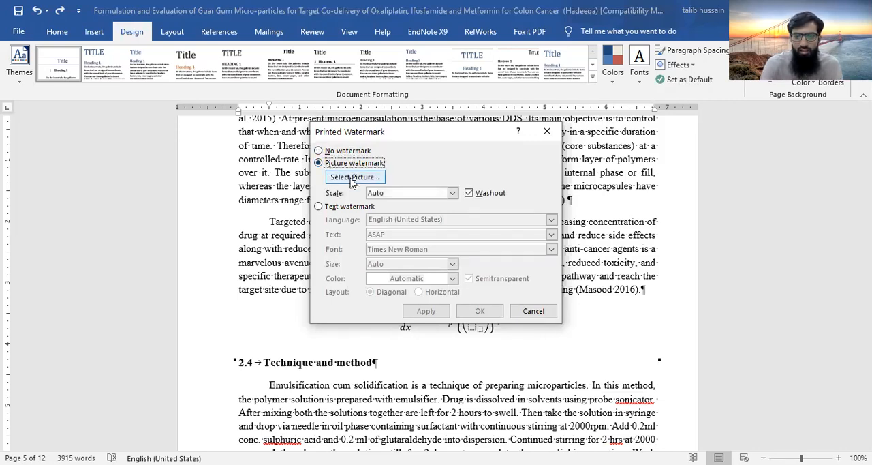
{"action": "left_click", "coordinate": [319, 207]}
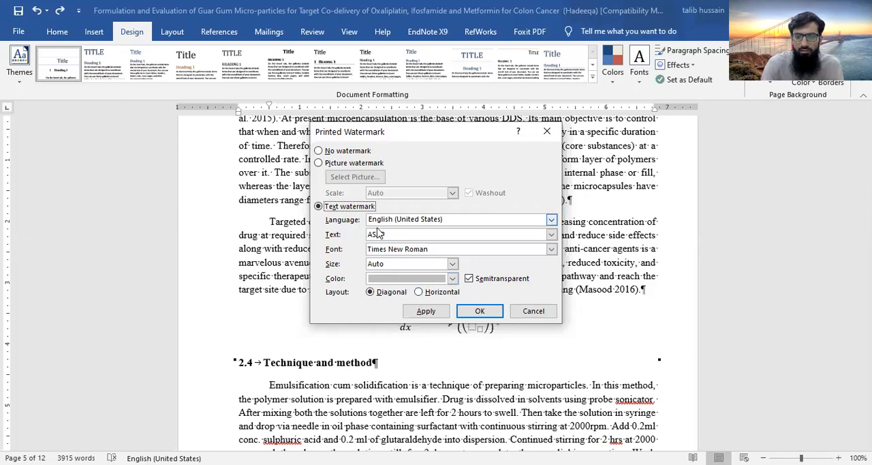
{"action": "left_click", "coordinate": [466, 234]}
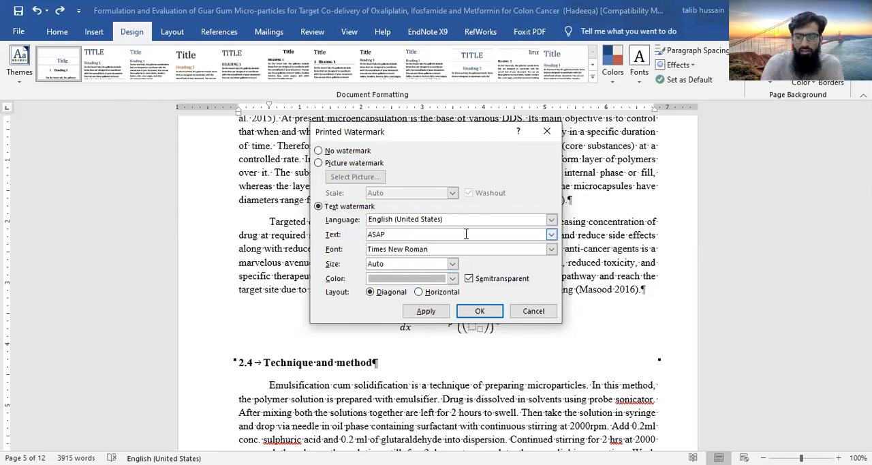
{"action": "key", "text": "BackSpace"}
{"action": "key", "text": "BackSpace"}
{"action": "key", "text": "BackSpace"}
{"action": "key", "text": "BackSpace"}
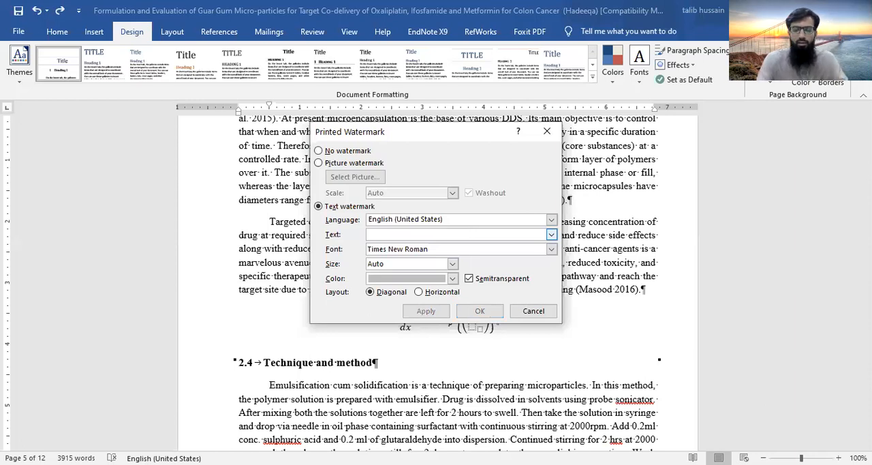
Apply a diagonal text watermark with the student's first name in capitals to the document pages
{"action": "type", "text": "Hadeeqa"}
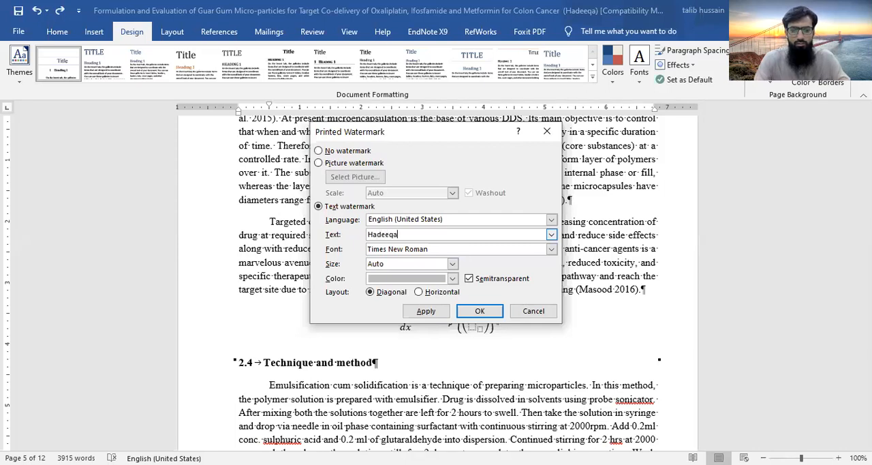
{"action": "key", "text": "BackSpace"}
{"action": "key", "text": "BackSpace"}
{"action": "key", "text": "BackSpace"}
{"action": "key", "text": "BackSpace"}
{"action": "key", "text": "BackSpace"}
{"action": "key", "text": "BackSpace"}
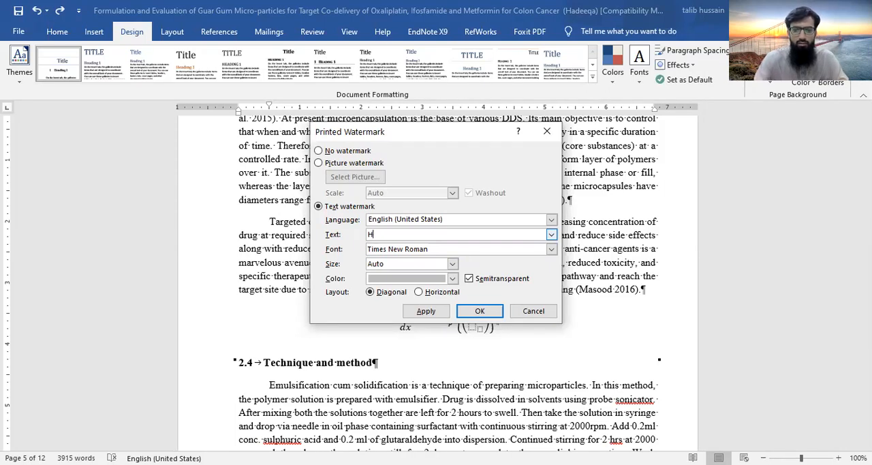
{"action": "type", "text": "ADEEQA"}
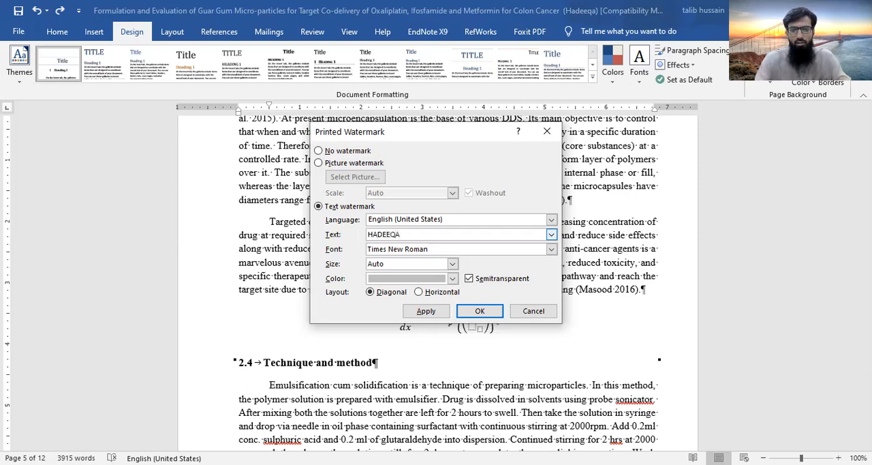
{"action": "left_click", "coordinate": [435, 312]}
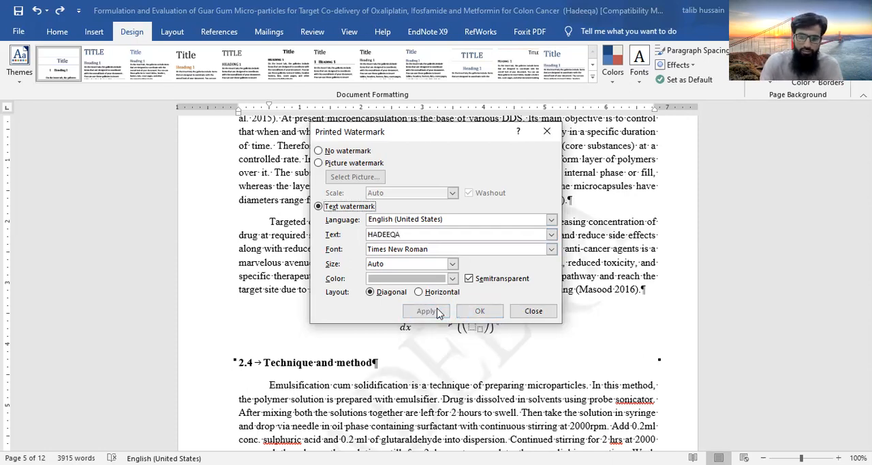
{"action": "left_click", "coordinate": [542, 311]}
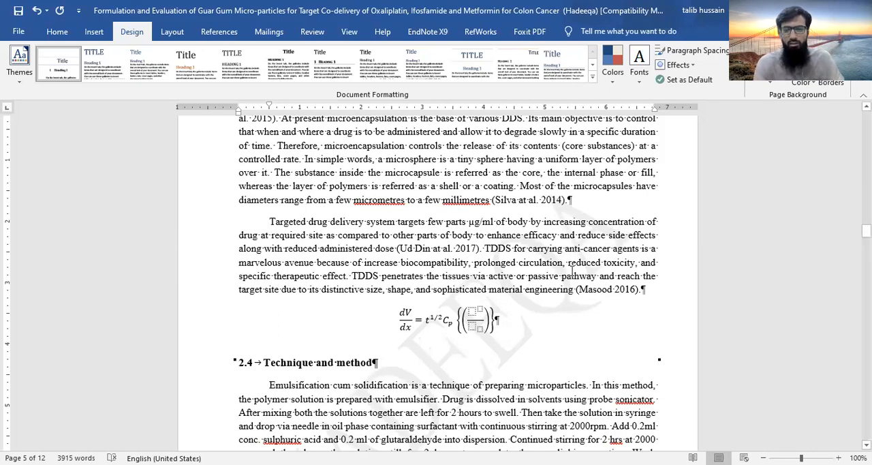
Try the Book fold and Reverse book fold options for multiple pages in the custom margins settings
{"action": "left_click", "coordinate": [170, 33]}
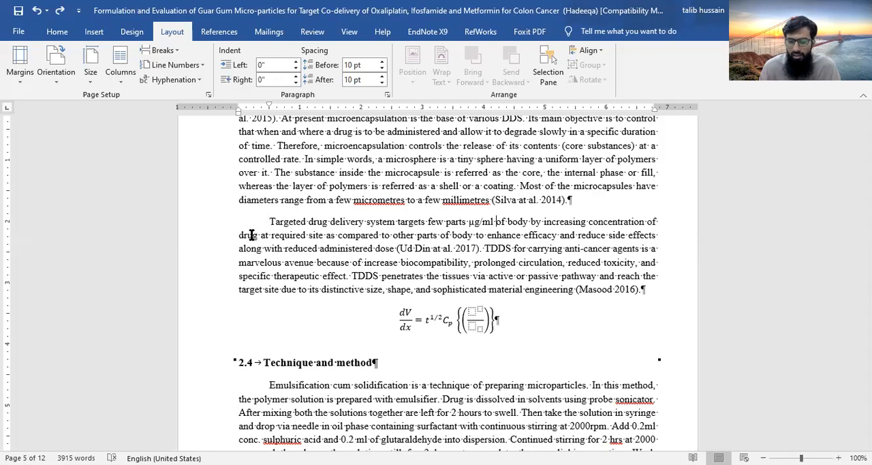
{"action": "left_click", "coordinate": [20, 68]}
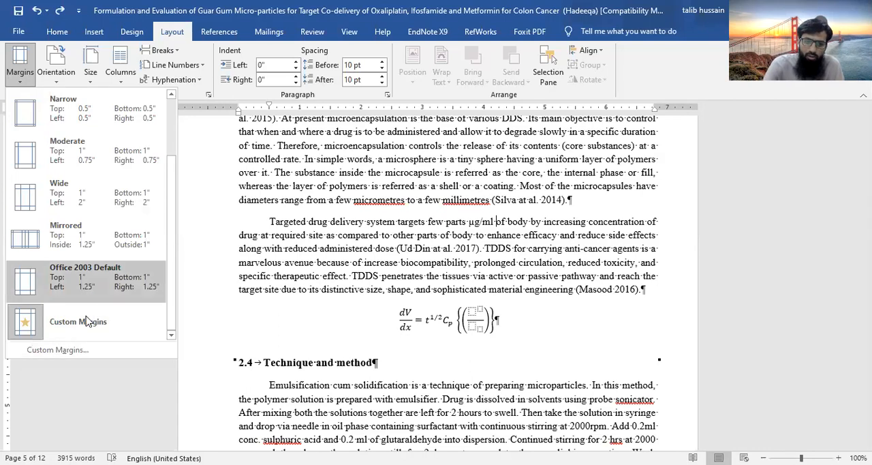
{"action": "left_click", "coordinate": [70, 351]}
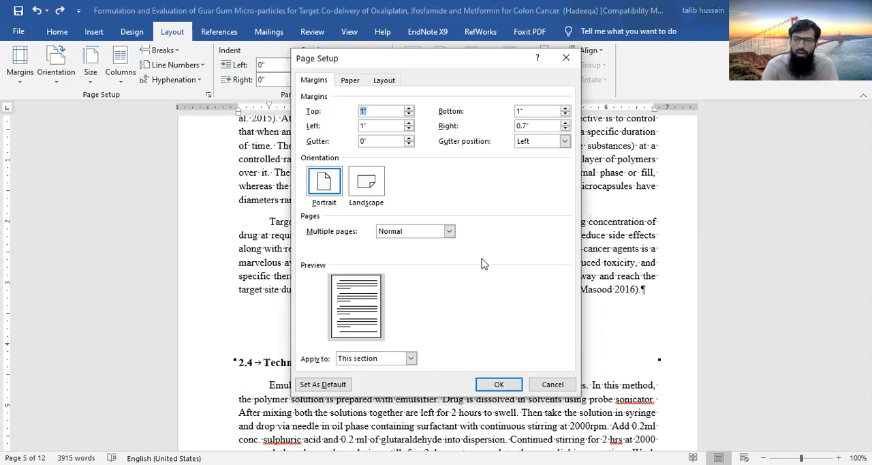
{"action": "left_click", "coordinate": [449, 232]}
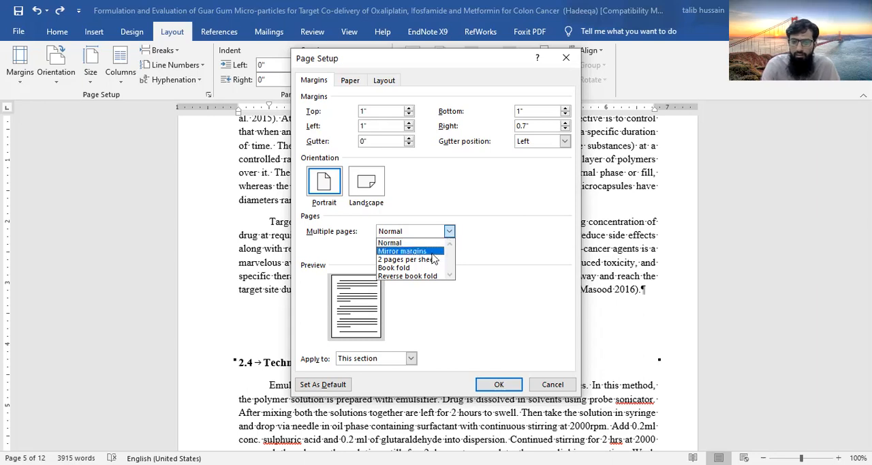
{"action": "left_click", "coordinate": [409, 269]}
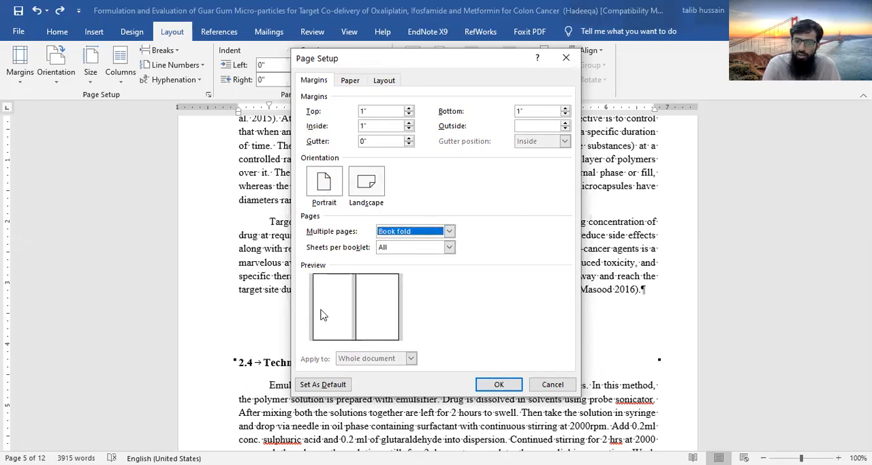
{"action": "left_click", "coordinate": [450, 231]}
{"action": "left_click", "coordinate": [428, 276]}
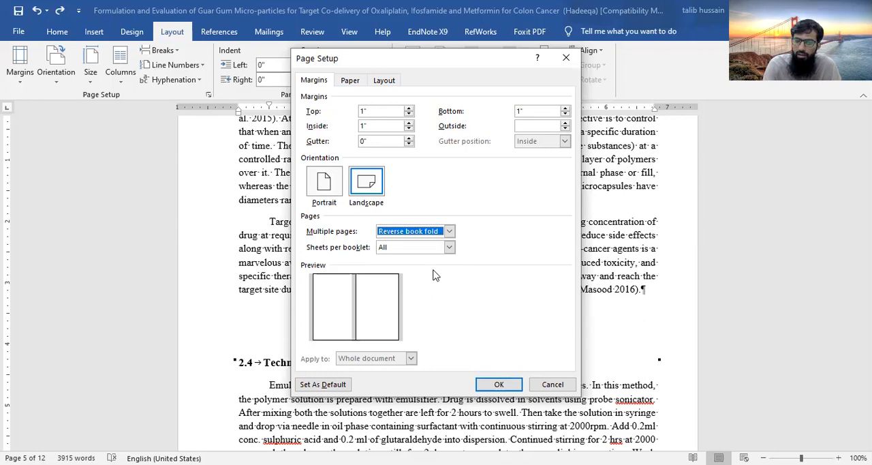
{"action": "left_click", "coordinate": [450, 248]}
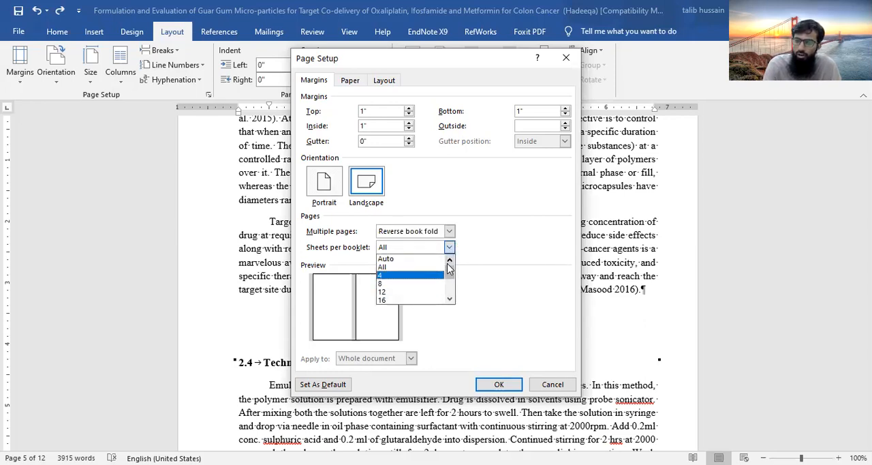
{"action": "left_click", "coordinate": [450, 232]}
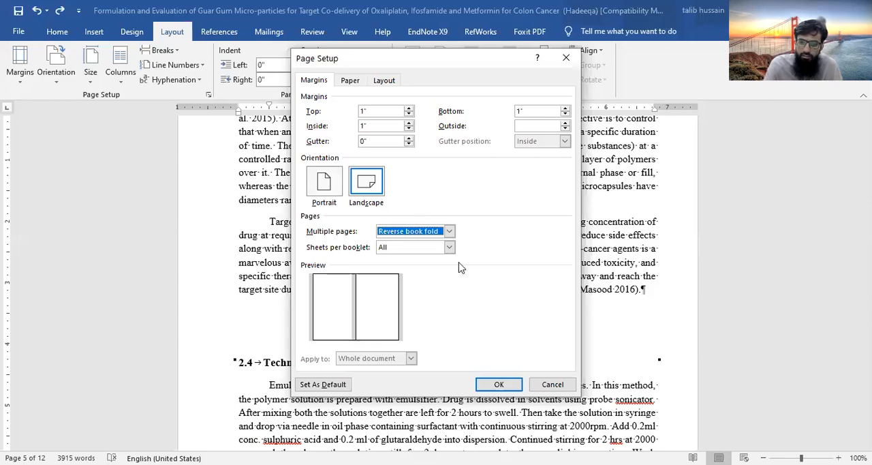
Switch the multiple pages setting to Book fold, and on to Mirror margins with portrait orientation
{"action": "left_click", "coordinate": [450, 232]}
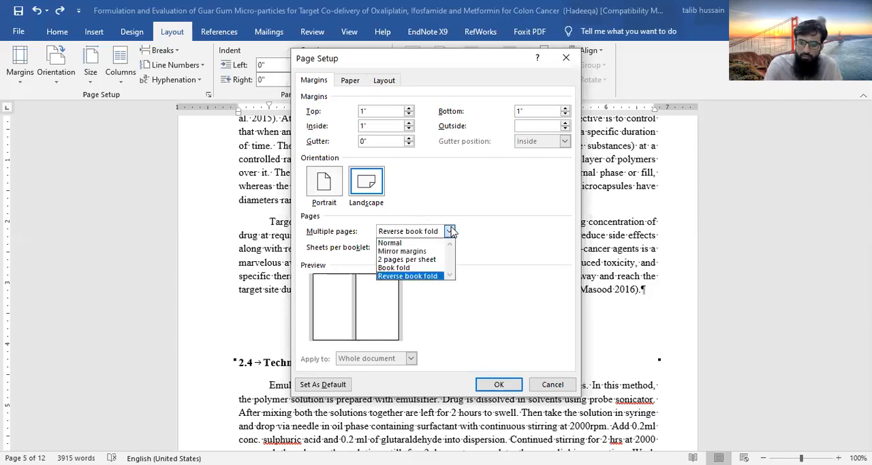
{"action": "left_click", "coordinate": [436, 267]}
{"action": "left_click", "coordinate": [450, 233]}
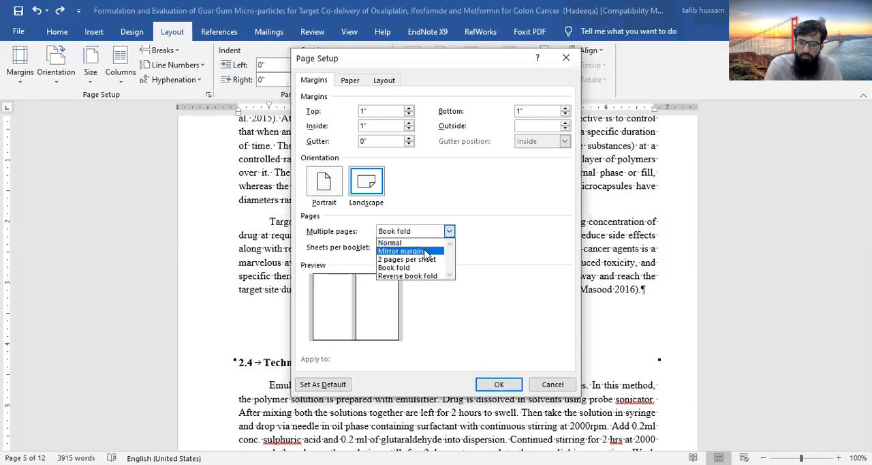
{"action": "left_click", "coordinate": [425, 251]}
{"action": "left_click", "coordinate": [338, 193]}
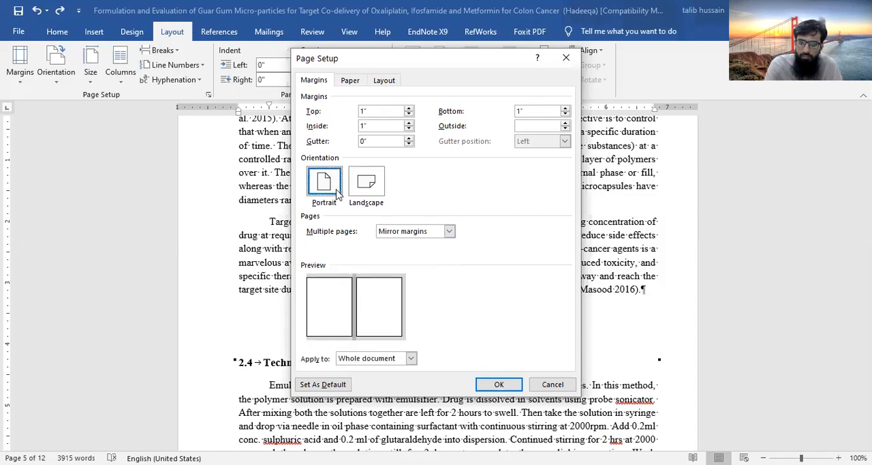
Review the available multiple pages options and the choices for which part of the document the page setup applies to
{"action": "left_click", "coordinate": [450, 231]}
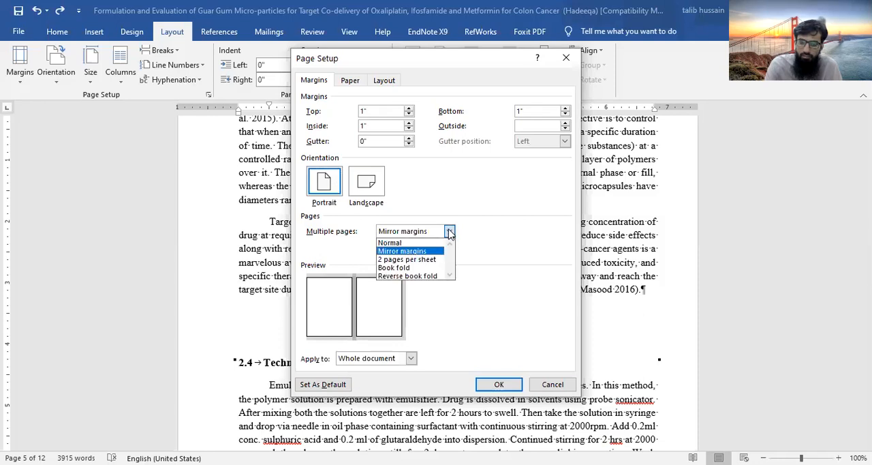
{"action": "left_click", "coordinate": [514, 275]}
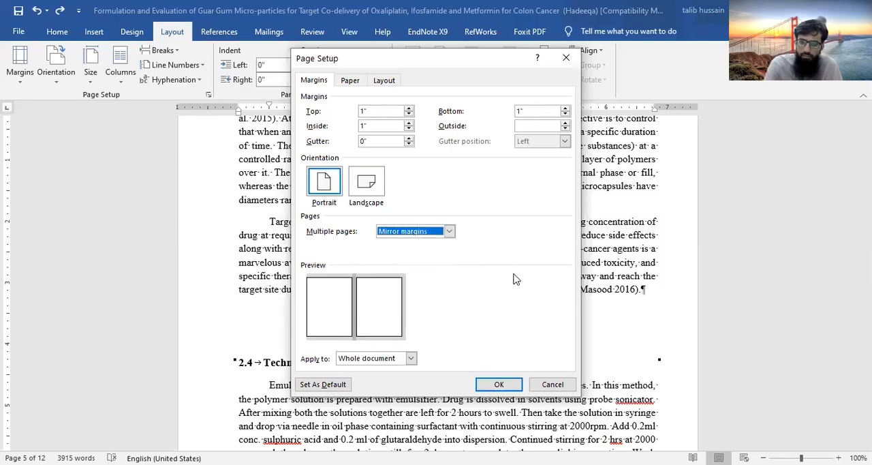
{"action": "left_click", "coordinate": [409, 360]}
{"action": "left_click", "coordinate": [410, 359]}
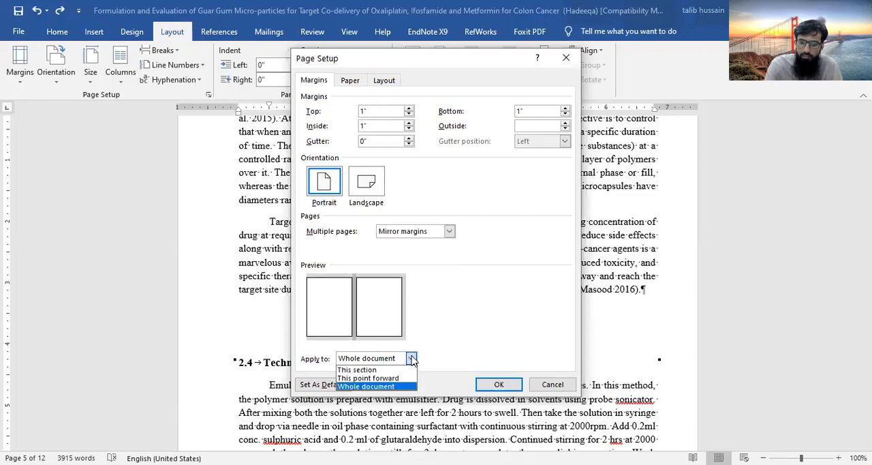
{"action": "left_click", "coordinate": [470, 292]}
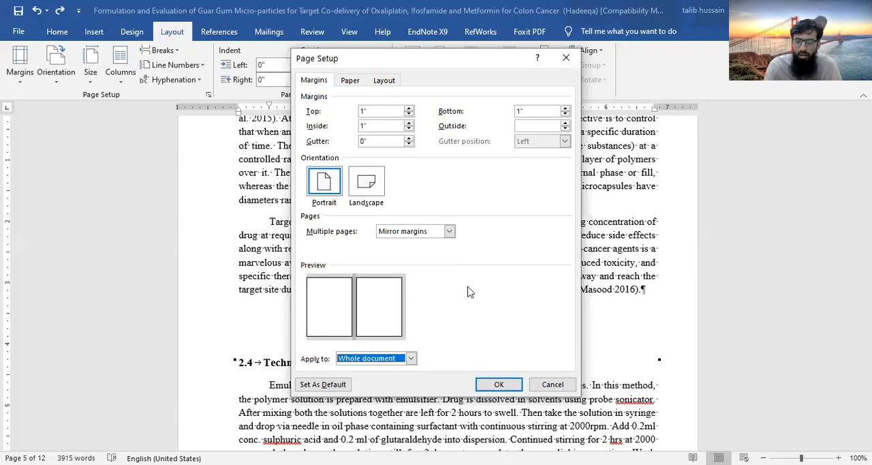
{"action": "left_click", "coordinate": [411, 358]}
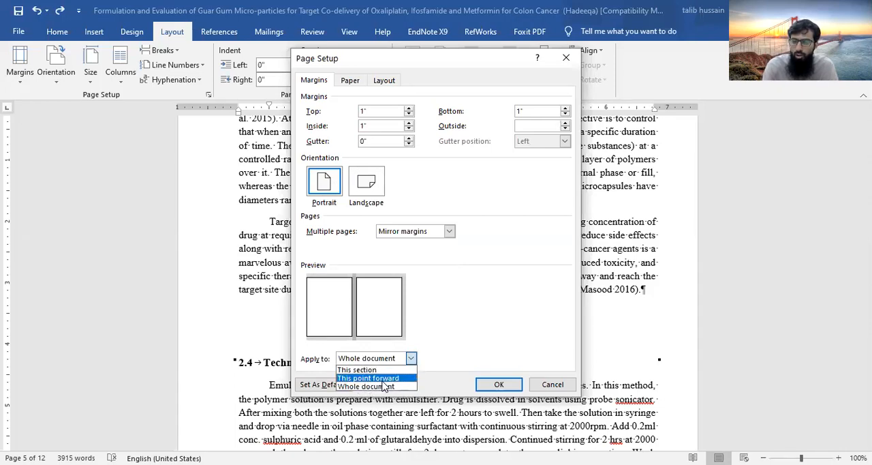
{"action": "left_click", "coordinate": [533, 308]}
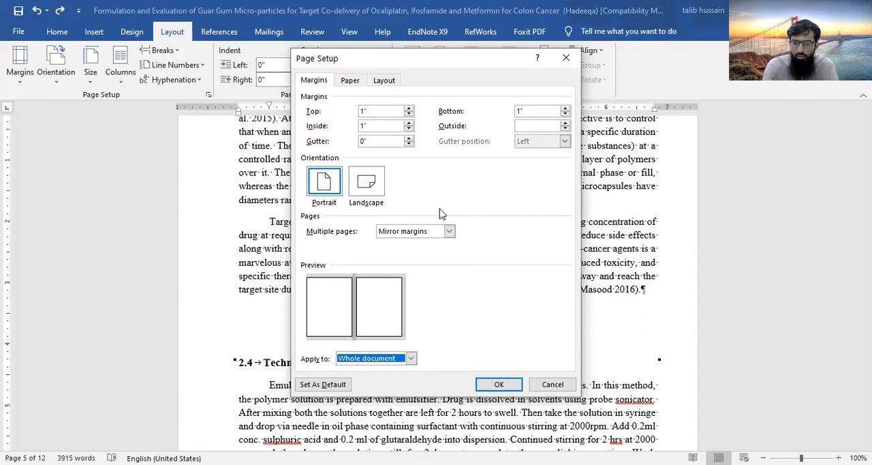
Set multiple pages to Normal and the right margin to 1 inch for the whole document
{"action": "left_click", "coordinate": [449, 231]}
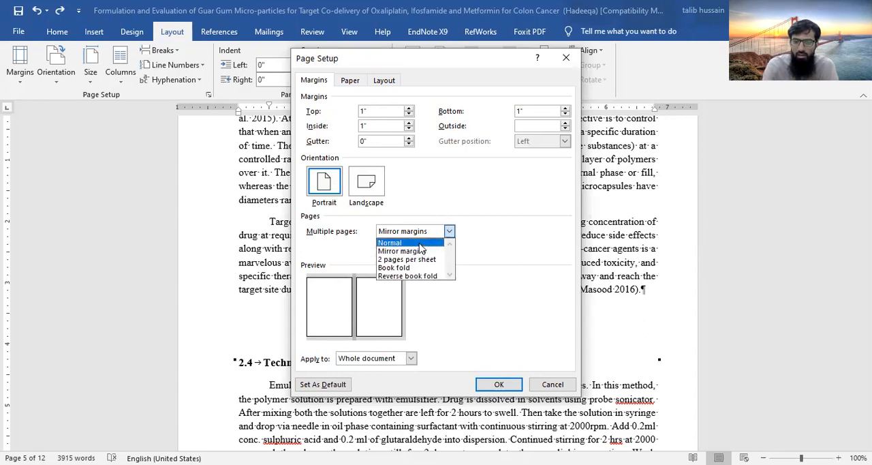
{"action": "left_click", "coordinate": [420, 244]}
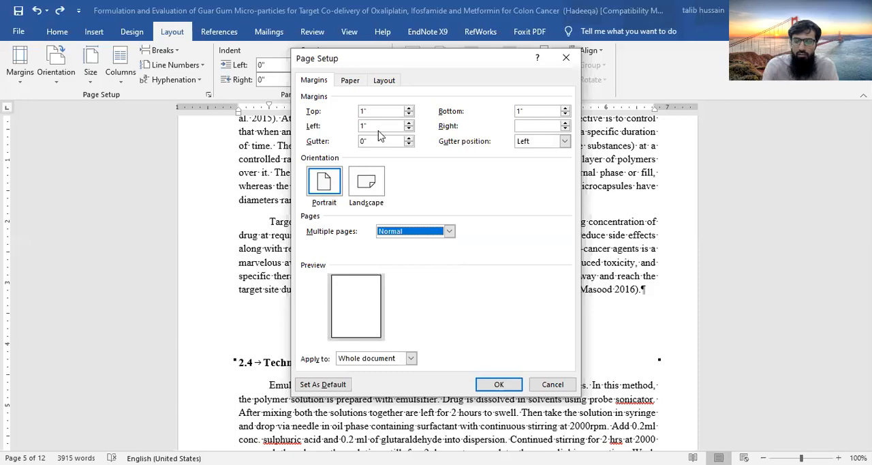
{"action": "left_click", "coordinate": [565, 125]}
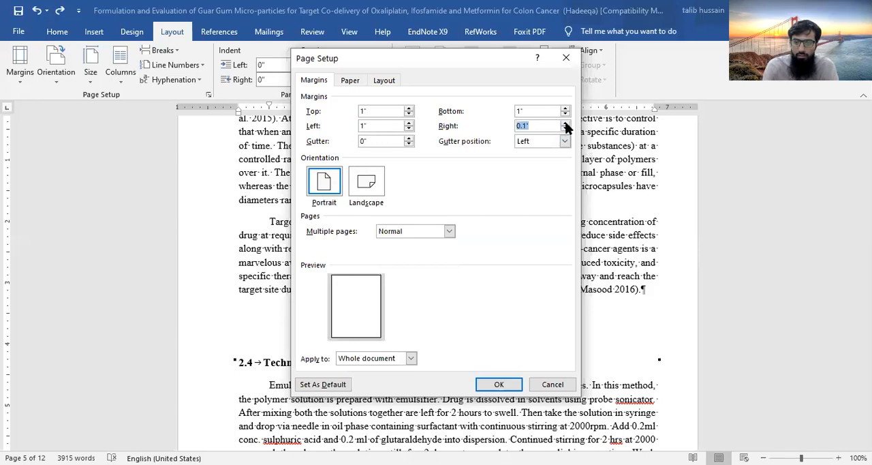
{"action": "left_click", "coordinate": [566, 124]}
{"action": "left_click", "coordinate": [565, 123]}
{"action": "left_click", "coordinate": [566, 124]}
{"action": "left_click", "coordinate": [566, 123]}
{"action": "left_click", "coordinate": [566, 123]}
{"action": "left_click", "coordinate": [565, 123]}
{"action": "left_click", "coordinate": [566, 123]}
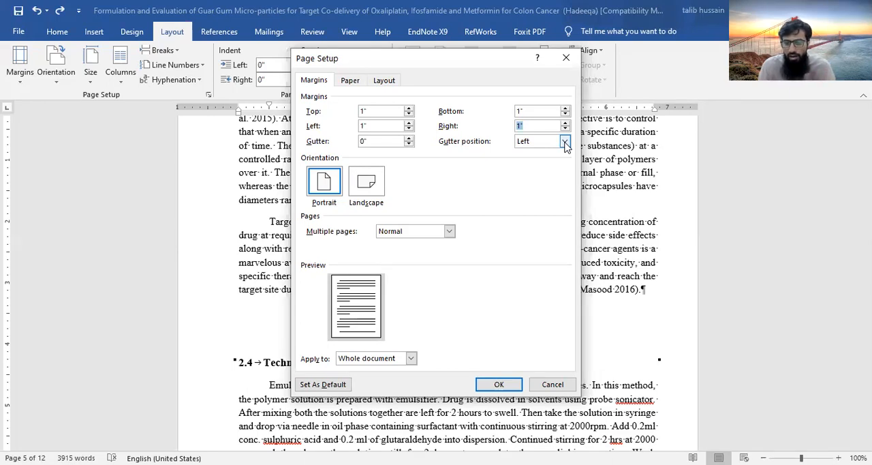
Set the gutter to 0.5 inch with the gutter position at the page's left side
{"action": "left_click", "coordinate": [409, 137]}
{"action": "left_click", "coordinate": [409, 137]}
{"action": "left_click", "coordinate": [409, 137]}
{"action": "left_click", "coordinate": [409, 137]}
{"action": "left_click", "coordinate": [409, 138]}
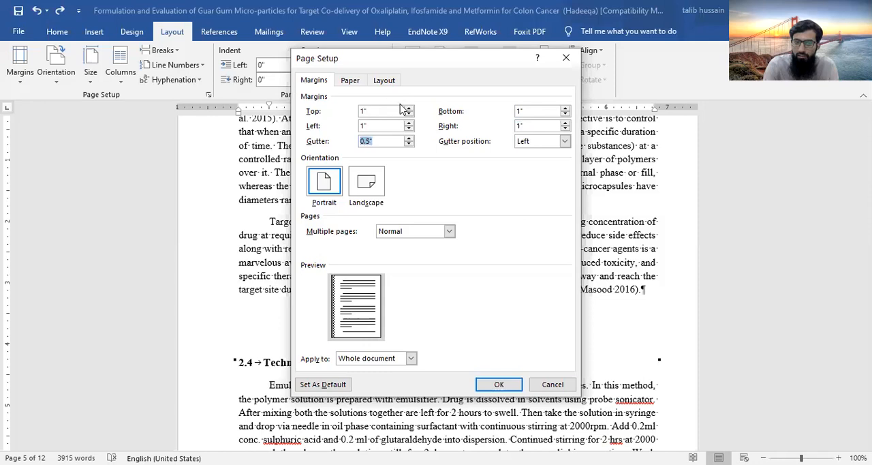
Look at the paper and layout settings of the page setup, and cancel the page setup changes
{"action": "left_click", "coordinate": [350, 83]}
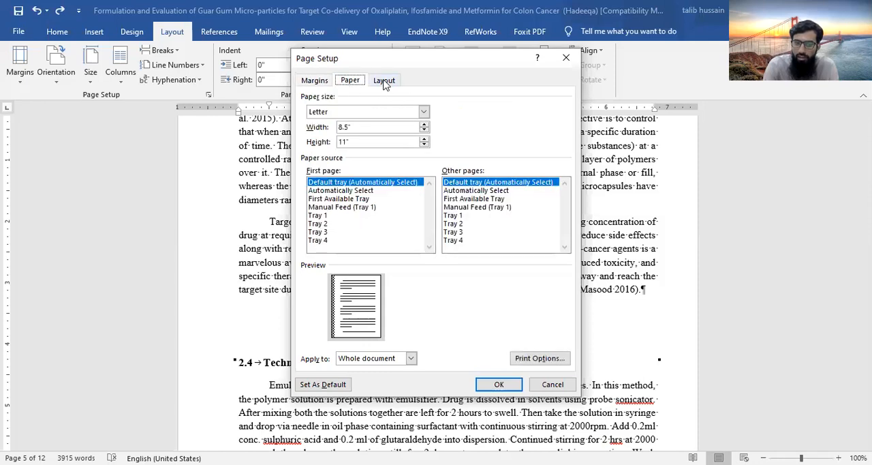
{"action": "left_click", "coordinate": [385, 82]}
{"action": "left_click", "coordinate": [319, 78]}
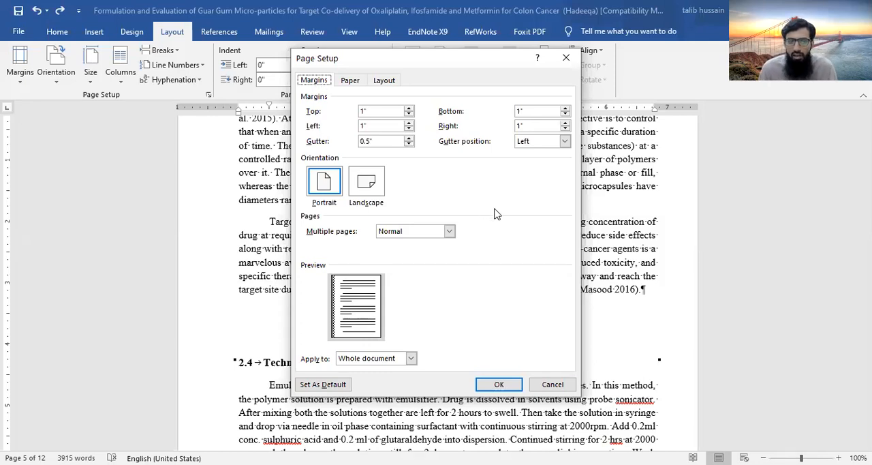
{"action": "left_click", "coordinate": [544, 390]}
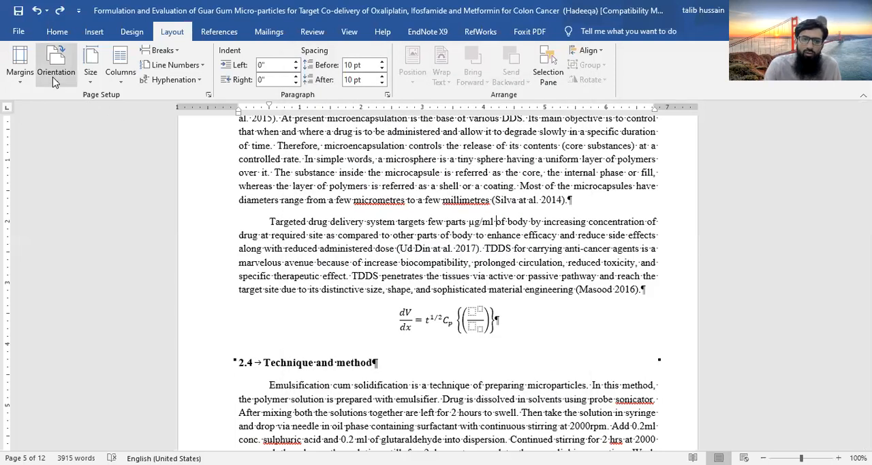
Change the orientation of the current section's pages to landscape and check the resulting pages
{"action": "left_click", "coordinate": [55, 75]}
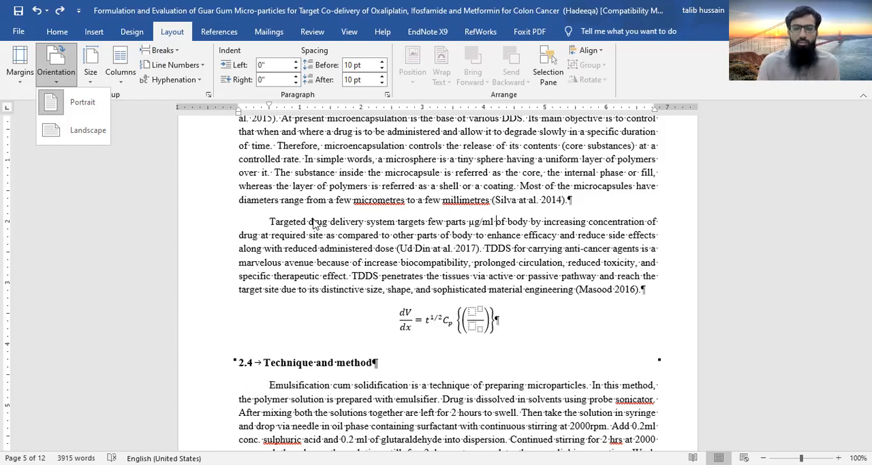
{"action": "scroll", "coordinate": [314, 223], "scroll_direction": "down", "scroll_amount": 3}
{"action": "scroll", "coordinate": [79, 127], "scroll_direction": "up", "scroll_amount": 3}
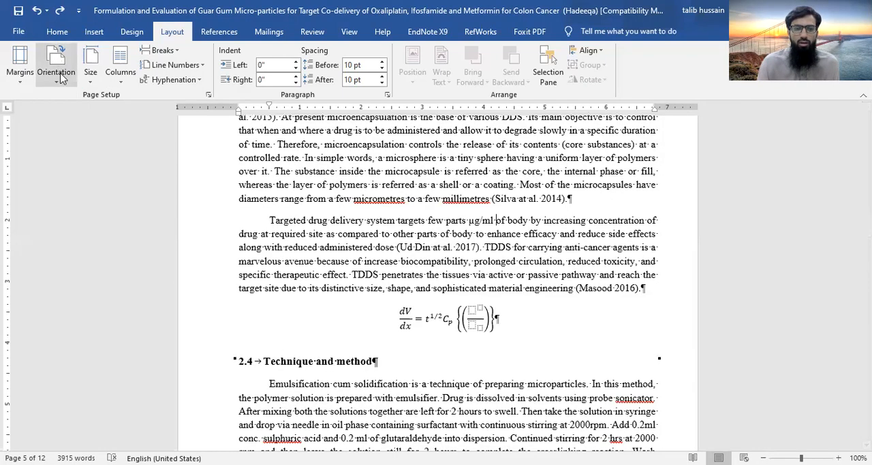
{"action": "left_click", "coordinate": [59, 86]}
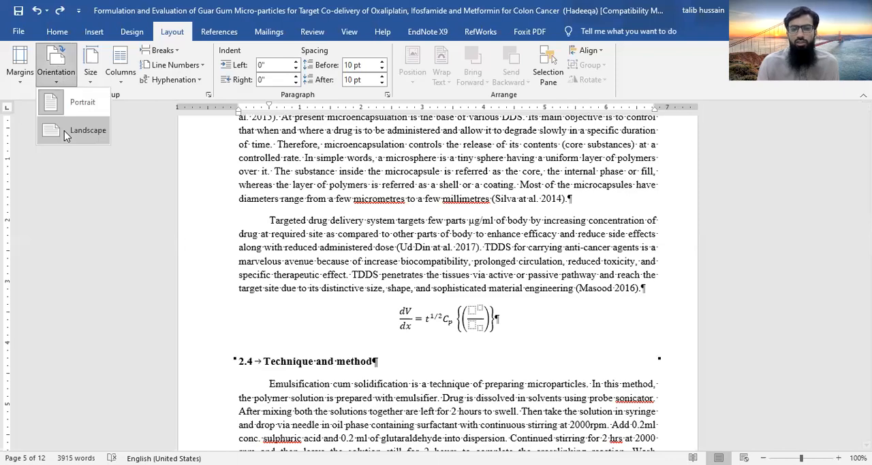
{"action": "left_click", "coordinate": [64, 131]}
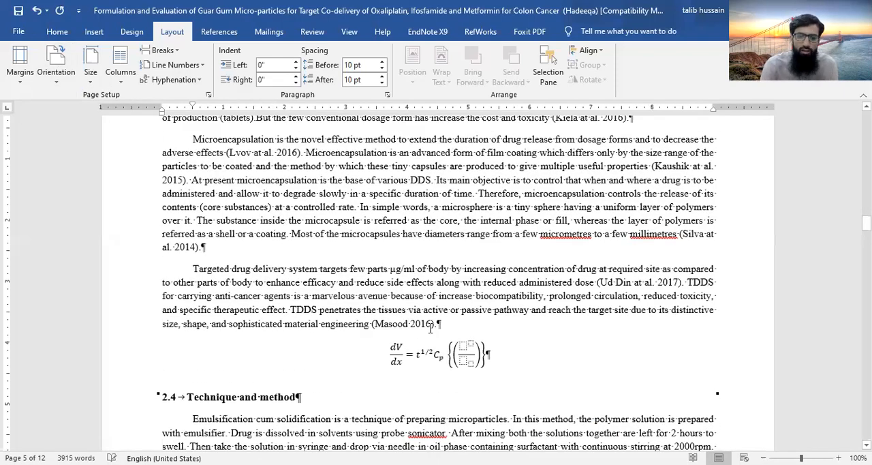
{"action": "scroll", "coordinate": [440, 372], "scroll_direction": "up", "scroll_amount": 20}
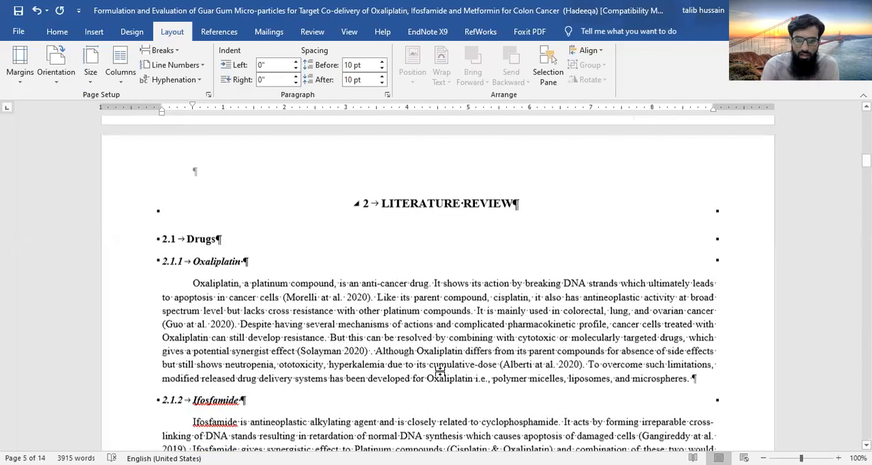
Check the page orientation across the document's sections, from the literature review through to the summary
{"action": "scroll", "coordinate": [440, 372], "scroll_direction": "up", "scroll_amount": 10}
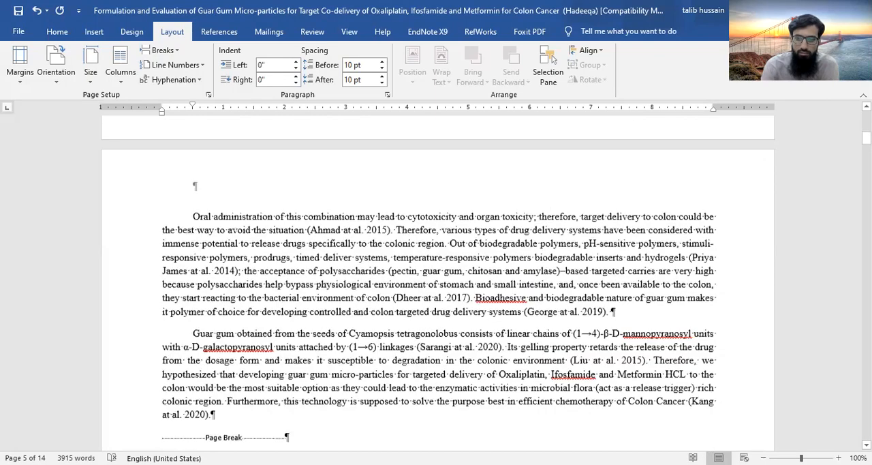
{"action": "scroll", "coordinate": [440, 372], "scroll_direction": "up", "scroll_amount": 12}
{"action": "scroll", "coordinate": [440, 286], "scroll_direction": "down", "scroll_amount": 15}
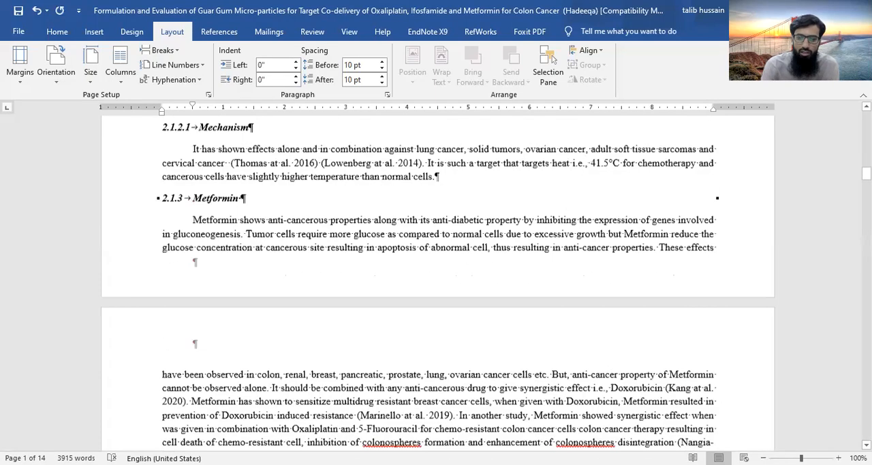
{"action": "scroll", "coordinate": [440, 286], "scroll_direction": "down", "scroll_amount": 15}
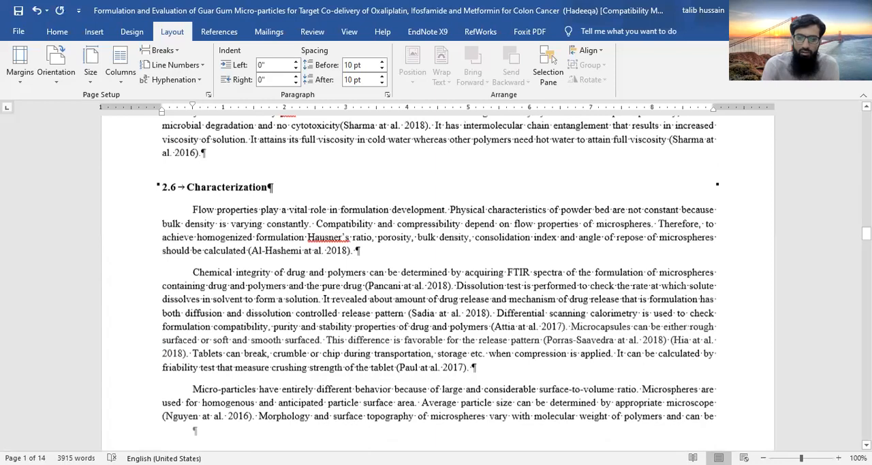
{"action": "scroll", "coordinate": [440, 287], "scroll_direction": "down", "scroll_amount": 15}
{"action": "scroll", "coordinate": [440, 286], "scroll_direction": "down", "scroll_amount": 15}
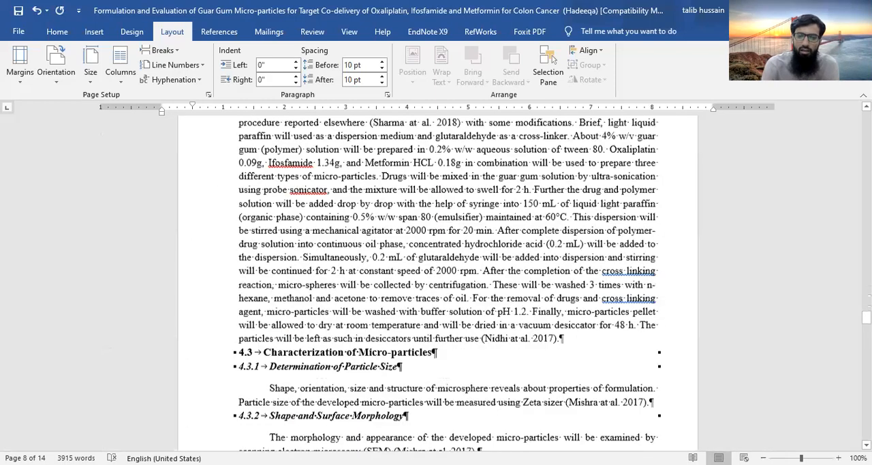
{"action": "scroll", "coordinate": [440, 286], "scroll_direction": "down", "scroll_amount": 10}
{"action": "scroll", "coordinate": [440, 286], "scroll_direction": "down", "scroll_amount": 3}
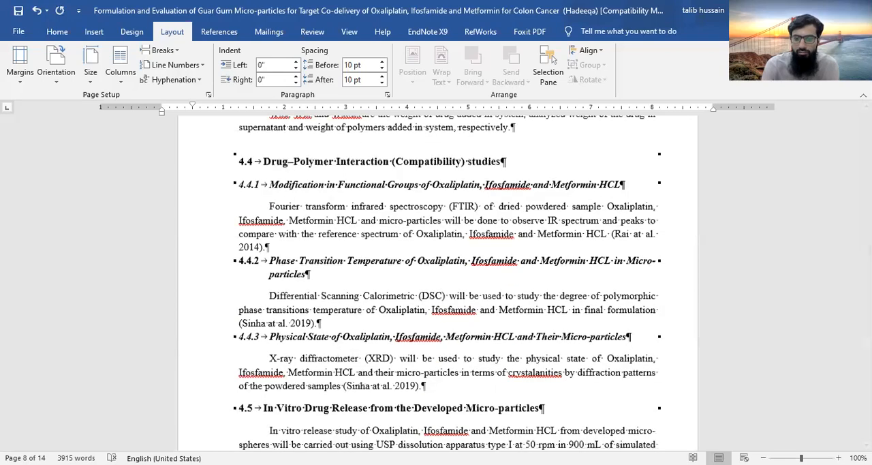
{"action": "scroll", "coordinate": [424, 329], "scroll_direction": "up", "scroll_amount": 5}
{"action": "scroll", "coordinate": [424, 329], "scroll_direction": "down", "scroll_amount": 20}
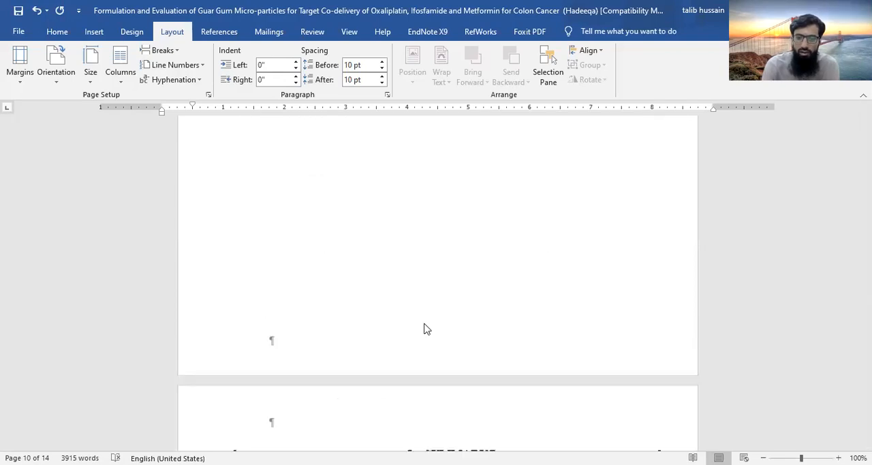
{"action": "scroll", "coordinate": [424, 329], "scroll_direction": "down", "scroll_amount": 1}
{"action": "scroll", "coordinate": [385, 141], "scroll_direction": "down", "scroll_amount": 10}
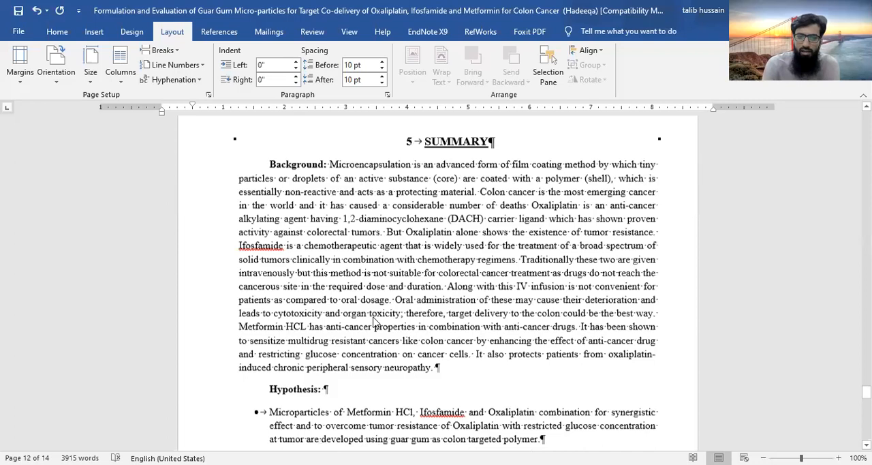
{"action": "scroll", "coordinate": [385, 141], "scroll_direction": "up", "scroll_amount": 12}
Set the current section's page orientation back to portrait and view the available paper sizes without choosing one
{"action": "left_click", "coordinate": [62, 81]}
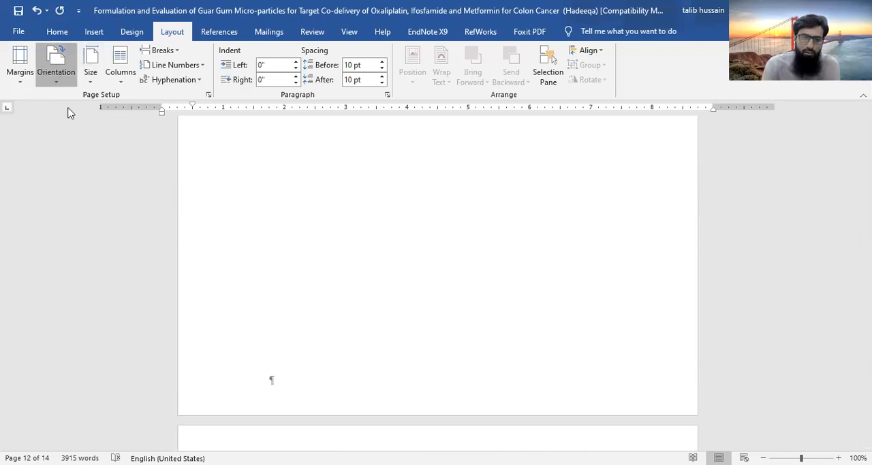
{"action": "left_click", "coordinate": [68, 107]}
{"action": "left_click", "coordinate": [43, 62]}
{"action": "left_click", "coordinate": [90, 81]}
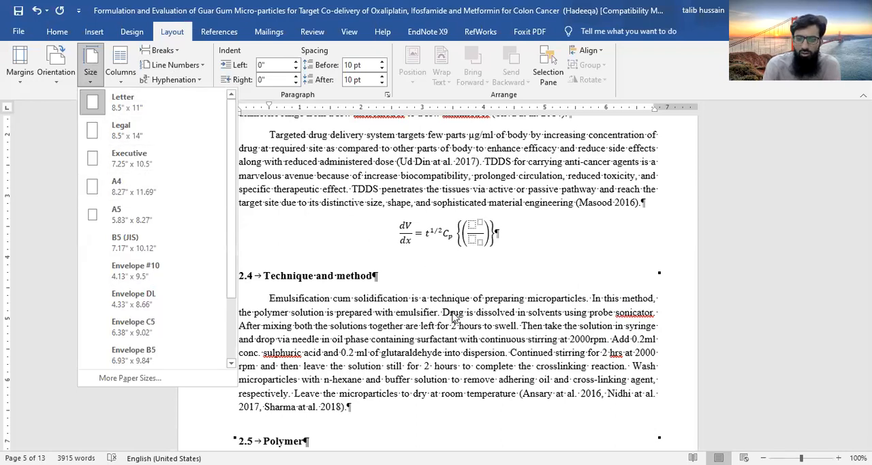
{"action": "left_click", "coordinate": [259, 206]}
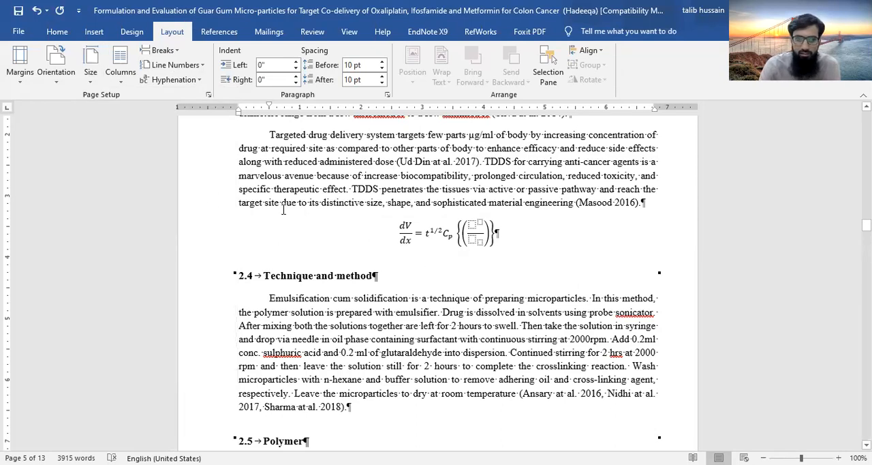
Lay out the current section's text in three columns and look over the resulting pages
{"action": "left_click", "coordinate": [118, 80]}
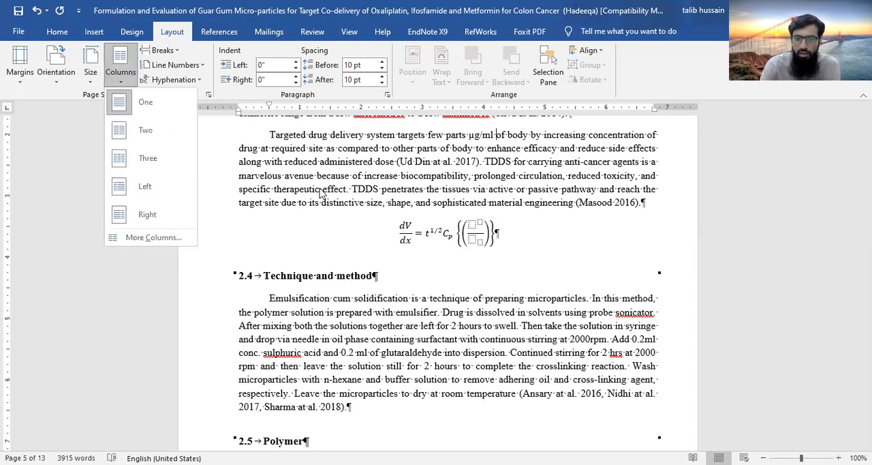
{"action": "key", "text": "Escape"}
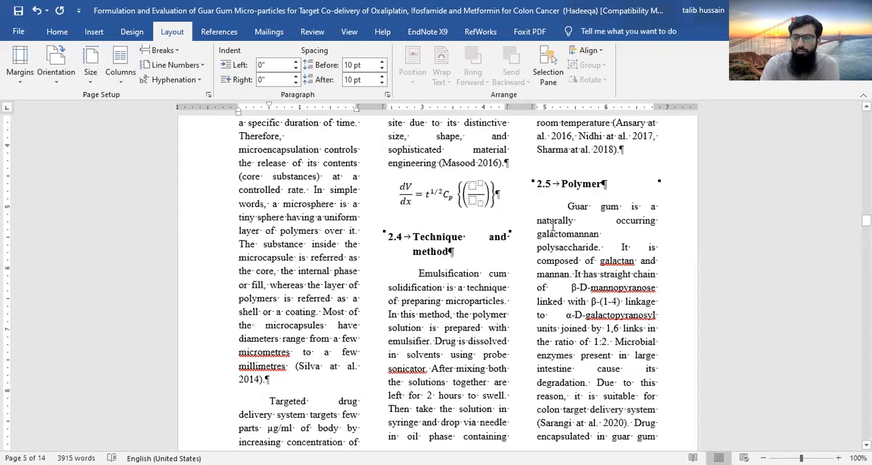
{"action": "scroll", "coordinate": [553, 225], "scroll_direction": "up", "scroll_amount": 10}
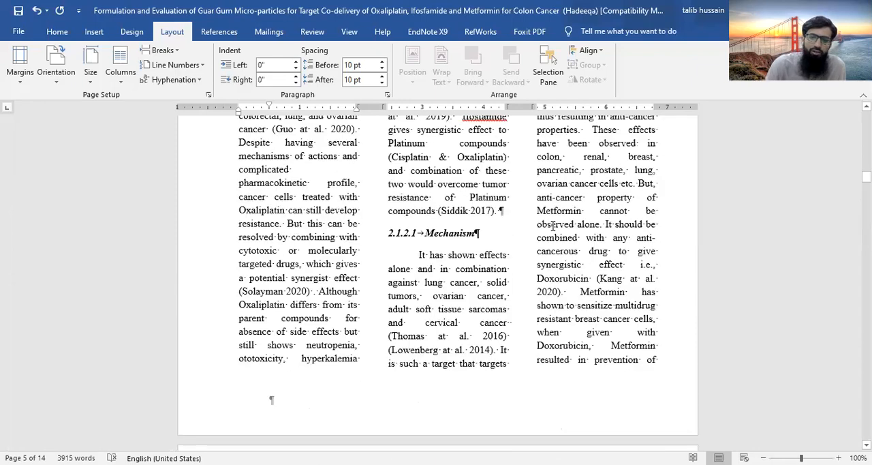
{"action": "scroll", "coordinate": [553, 225], "scroll_direction": "up", "scroll_amount": 3}
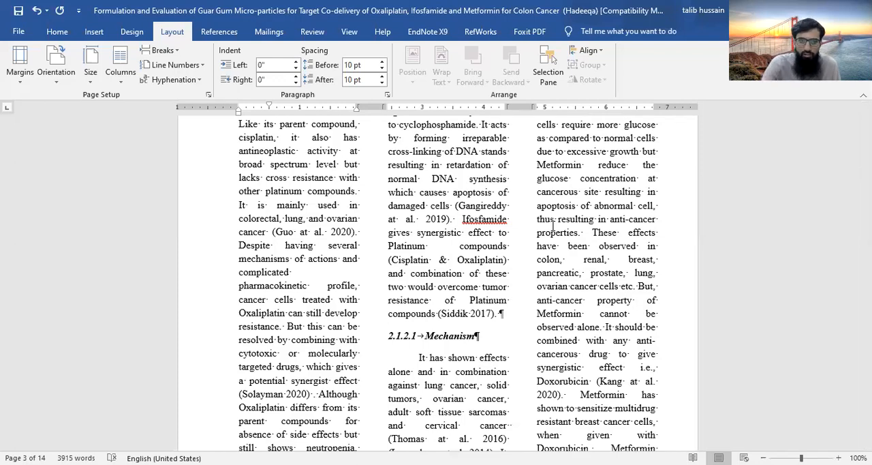
Return the current section's text to a single column
{"action": "left_click", "coordinate": [122, 84]}
{"action": "left_click", "coordinate": [129, 114]}
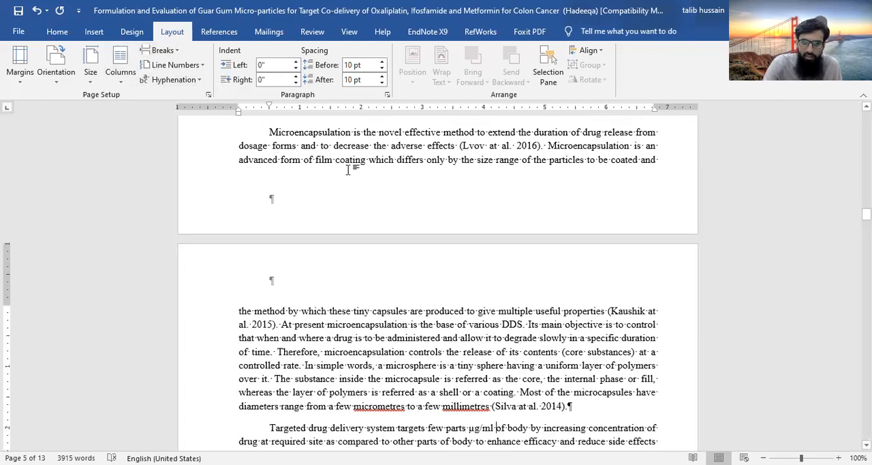
{"action": "scroll", "coordinate": [348, 171], "scroll_direction": "up", "scroll_amount": 3}
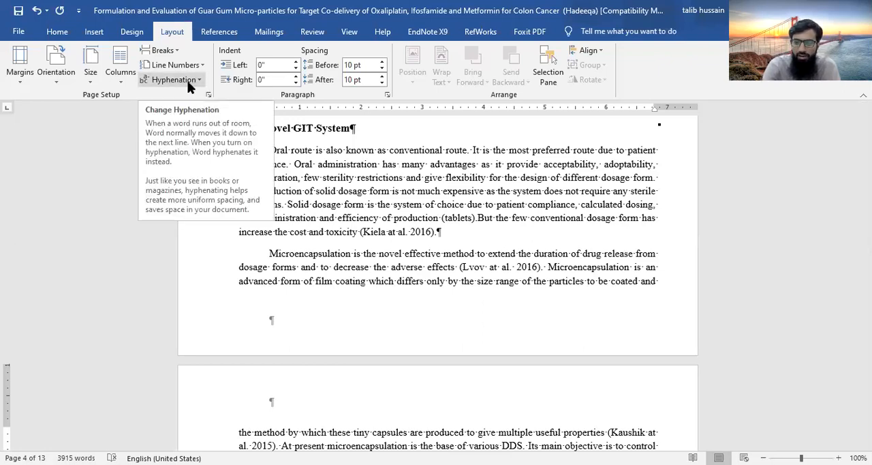
Delete the page break before the Literature Review heading and place the cursor at the end of the preceding paragraph
{"action": "scroll", "coordinate": [429, 205], "scroll_direction": "up", "scroll_amount": 2}
{"action": "scroll", "coordinate": [429, 206], "scroll_direction": "up", "scroll_amount": 20}
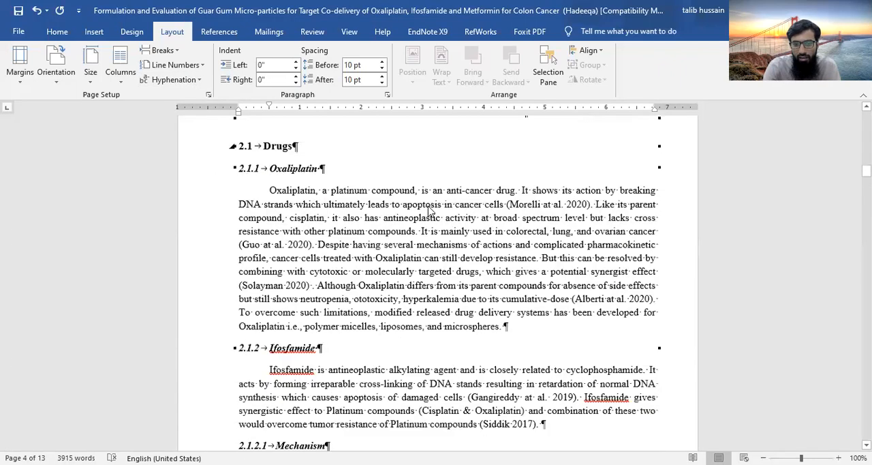
{"action": "scroll", "coordinate": [429, 206], "scroll_direction": "up", "scroll_amount": 20}
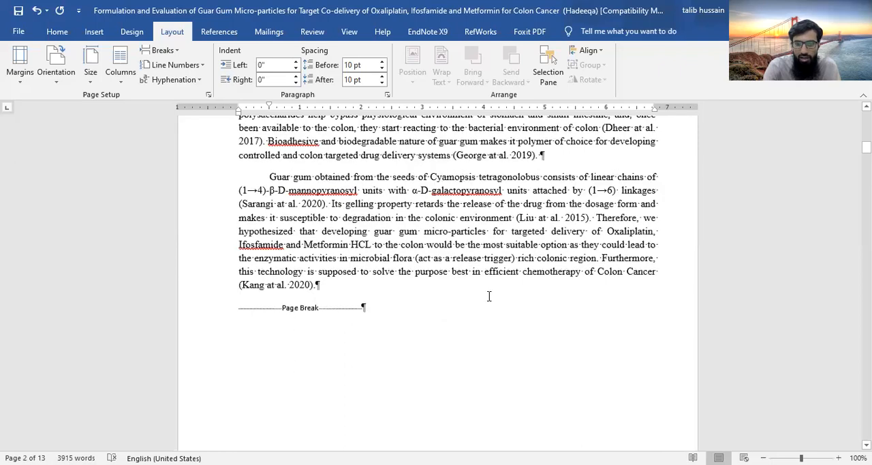
{"action": "scroll", "coordinate": [488, 296], "scroll_direction": "up", "scroll_amount": 10}
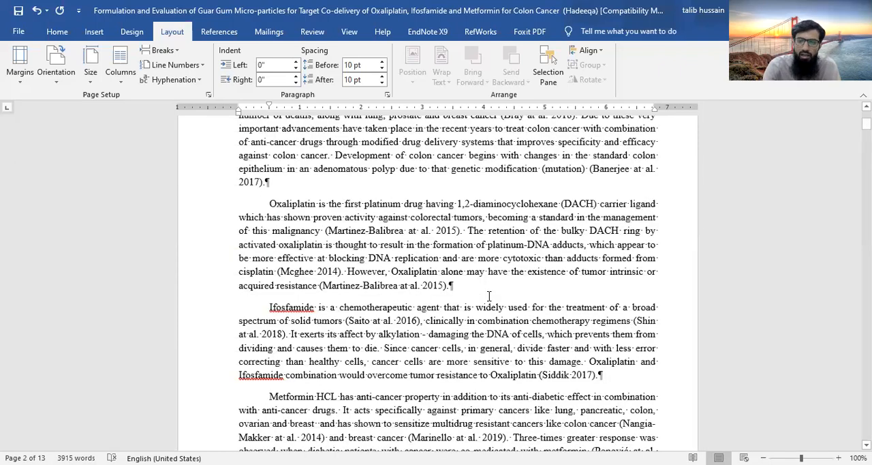
{"action": "scroll", "coordinate": [488, 296], "scroll_direction": "down", "scroll_amount": 10}
{"action": "left_click_drag", "start_coordinate": [370, 244], "coordinate": [266, 252]}
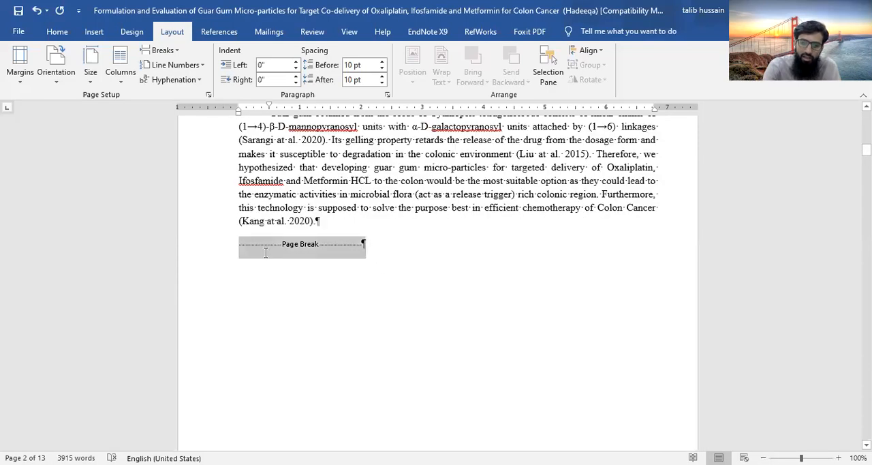
{"action": "key", "text": "Delete"}
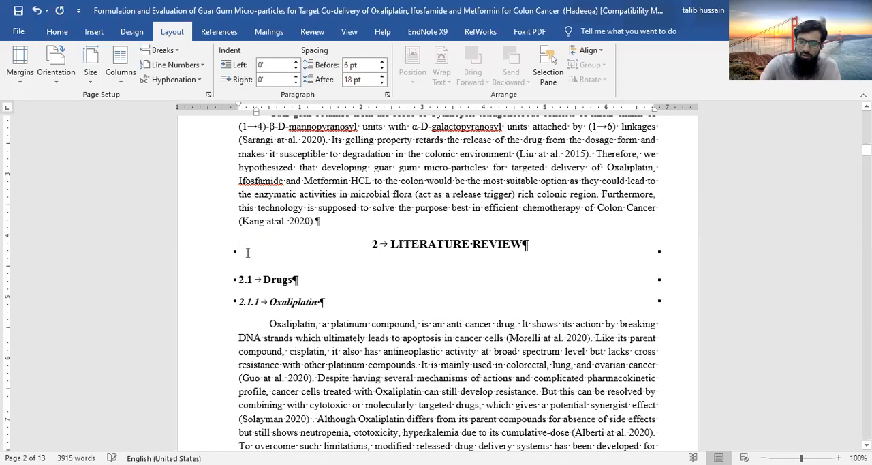
{"action": "left_click", "coordinate": [318, 221]}
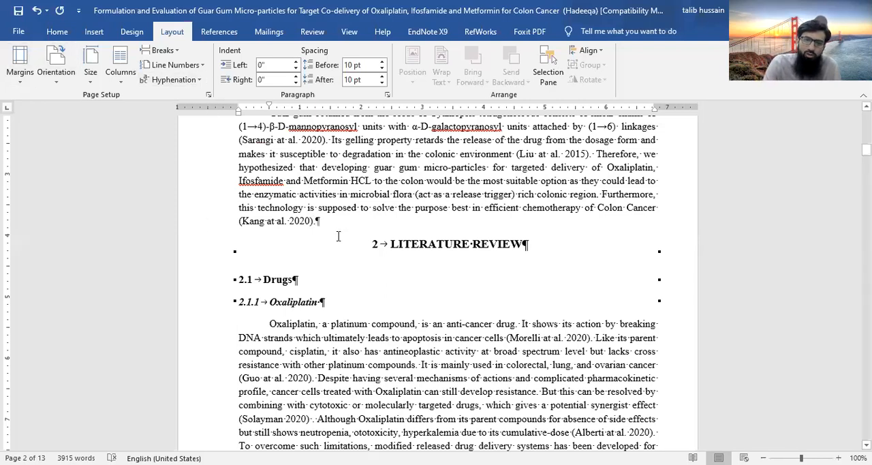
Insert page numbers at the bottom of the page in the Plain Number 2 style and check them on the first pages
{"action": "scroll", "coordinate": [488, 235], "scroll_direction": "up", "scroll_amount": 3}
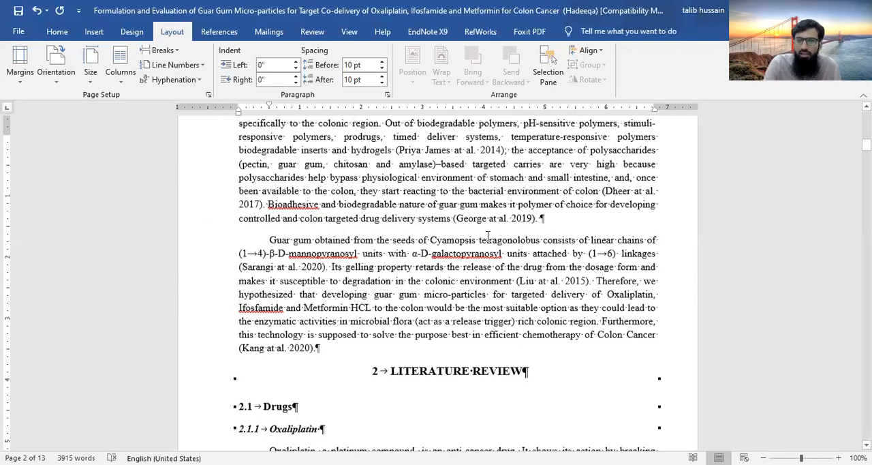
{"action": "scroll", "coordinate": [488, 236], "scroll_direction": "down", "scroll_amount": 1}
{"action": "scroll", "coordinate": [488, 236], "scroll_direction": "down", "scroll_amount": 1}
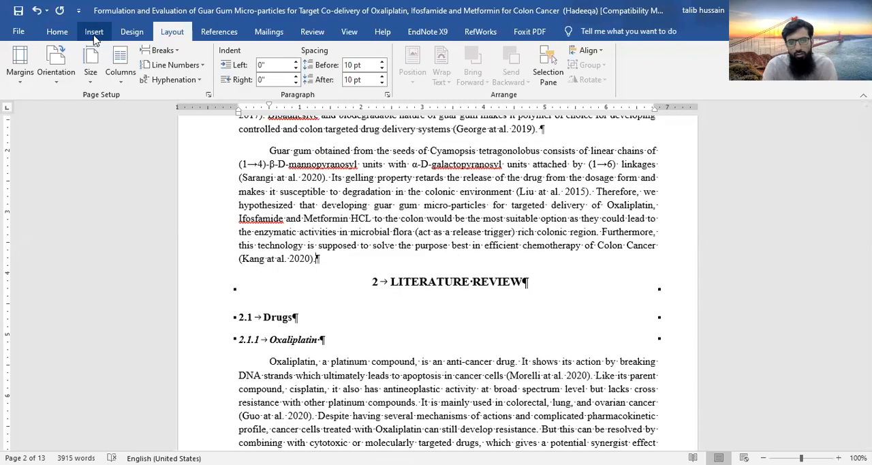
{"action": "left_click", "coordinate": [94, 32]}
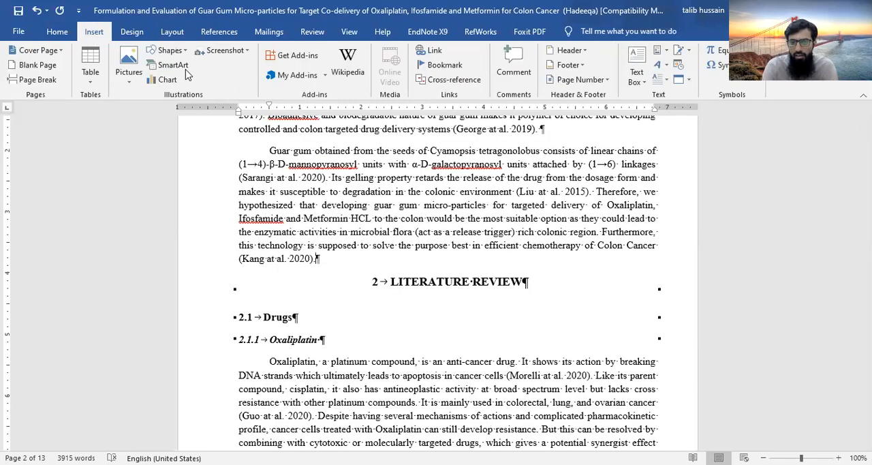
{"action": "left_click", "coordinate": [608, 80]}
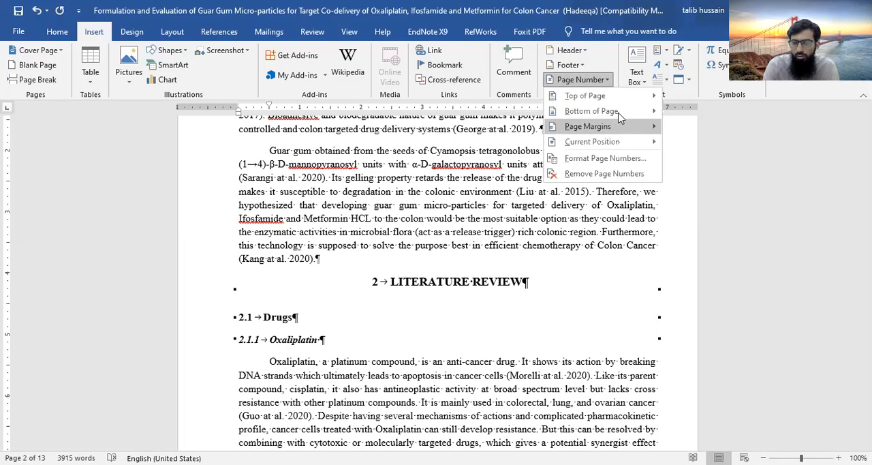
{"action": "mouse_move", "coordinate": [617, 113]}
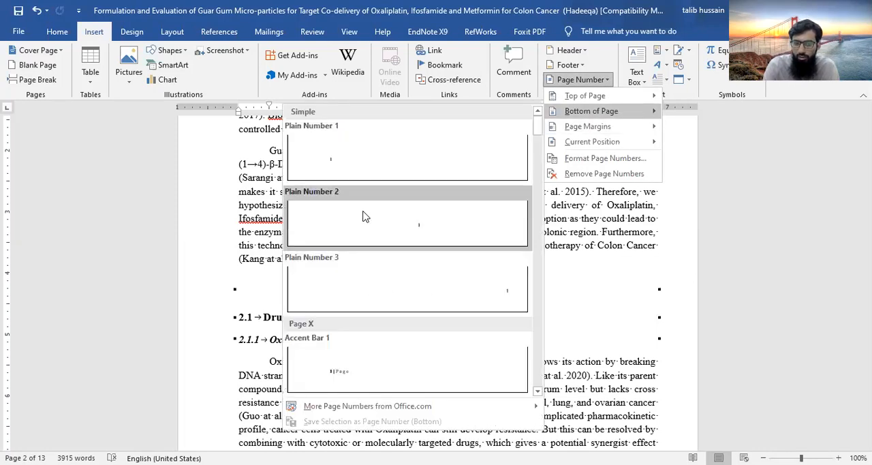
{"action": "left_click", "coordinate": [419, 233]}
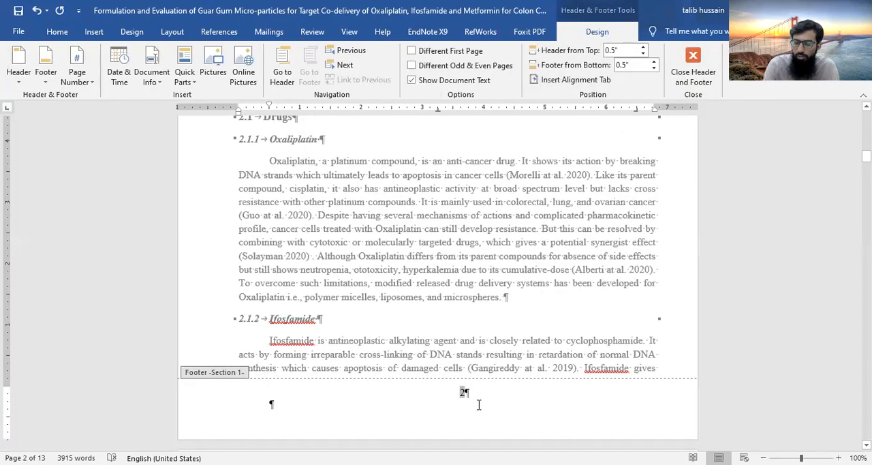
{"action": "scroll", "coordinate": [478, 264], "scroll_direction": "up", "scroll_amount": 12}
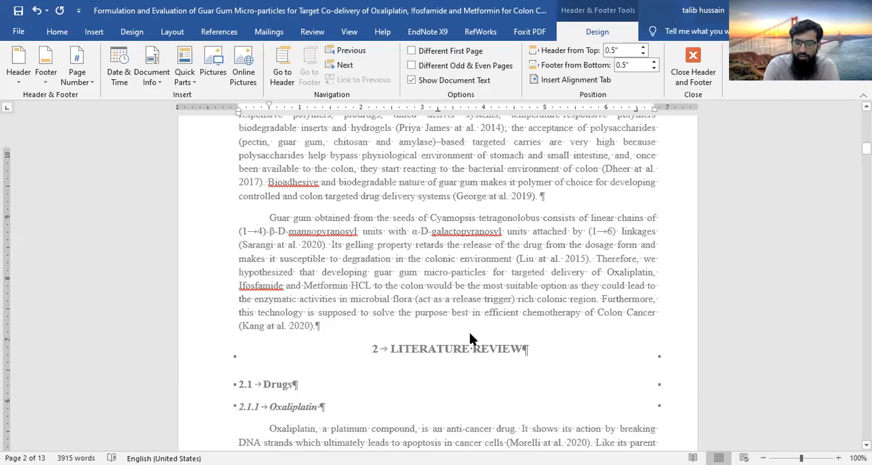
{"action": "scroll", "coordinate": [449, 273], "scroll_direction": "up", "scroll_amount": 6}
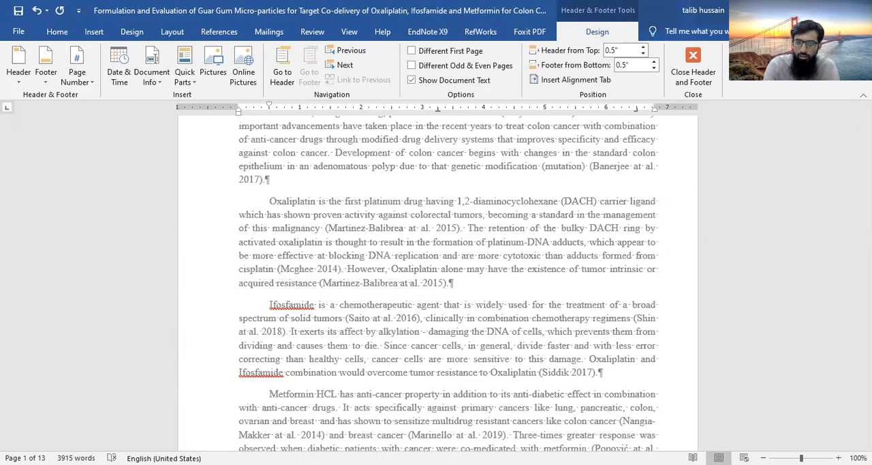
{"action": "scroll", "coordinate": [410, 361], "scroll_direction": "up", "scroll_amount": 4}
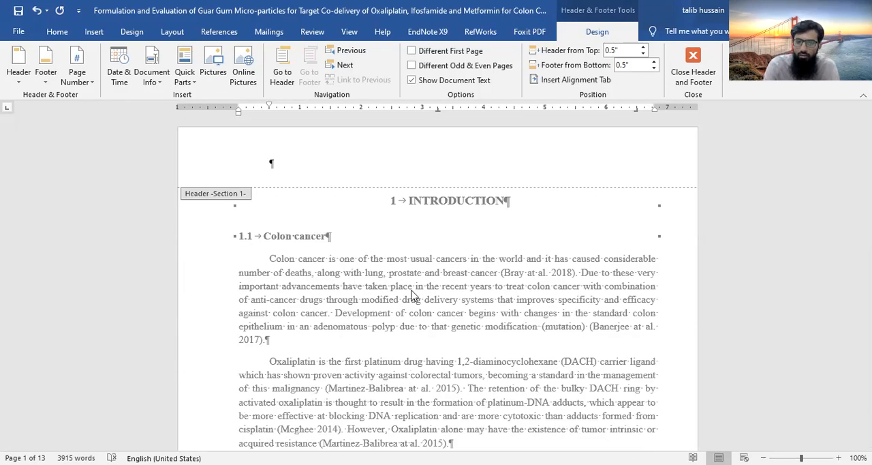
{"action": "scroll", "coordinate": [573, 323], "scroll_direction": "down", "scroll_amount": 15}
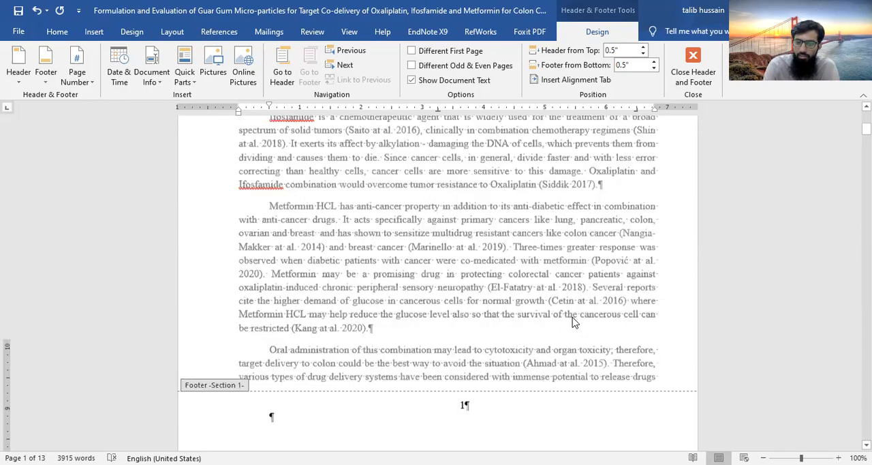
Enter "Introduction" as the header text on the first page
{"action": "scroll", "coordinate": [569, 233], "scroll_direction": "up", "scroll_amount": 12}
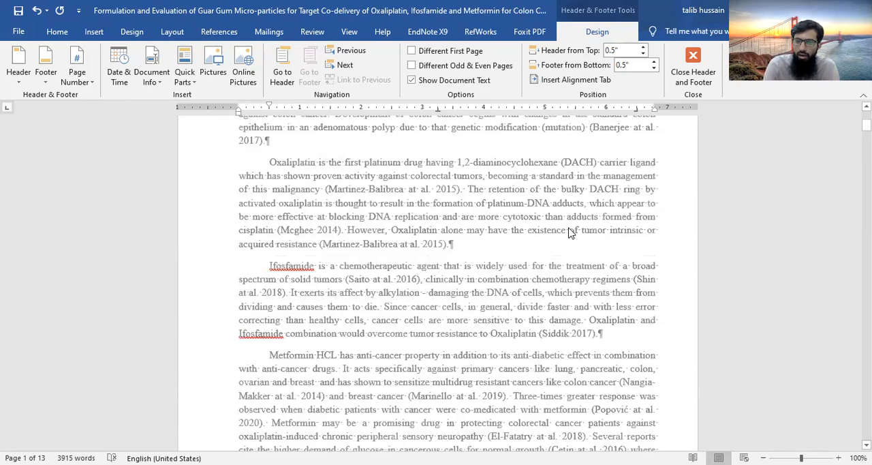
{"action": "scroll", "coordinate": [297, 157], "scroll_direction": "up", "scroll_amount": 3}
{"action": "left_click", "coordinate": [296, 158]}
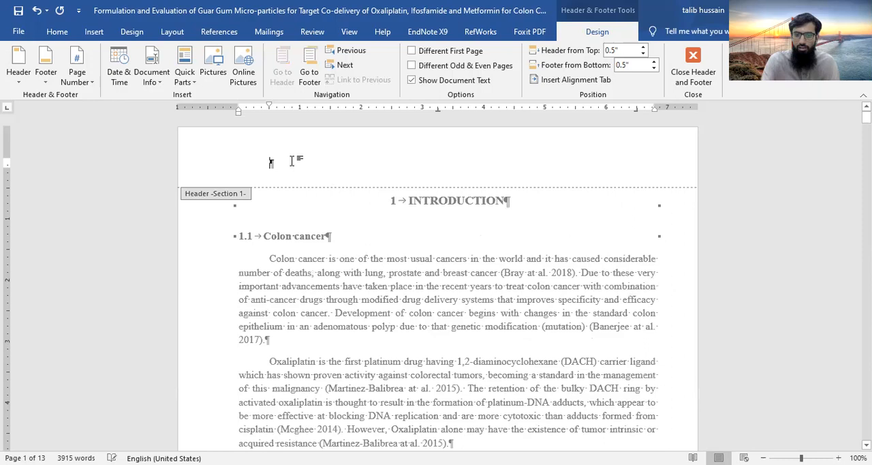
{"action": "type", "text": "Intr"}
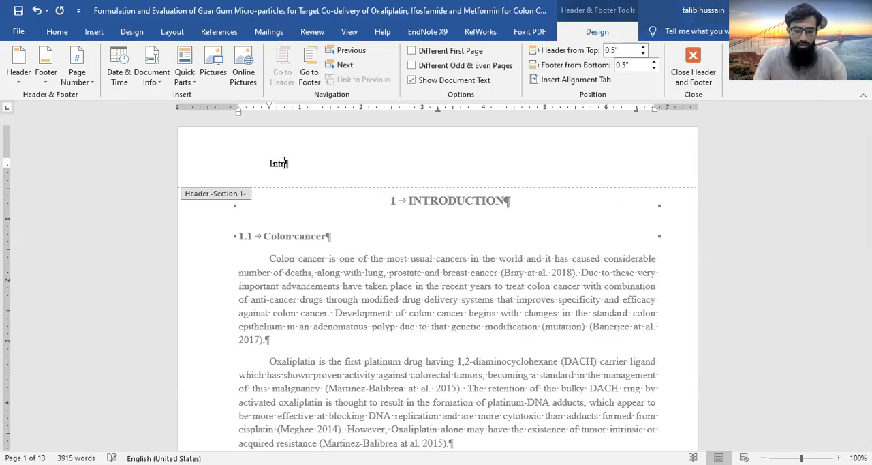
{"action": "type", "text": "oduction"}
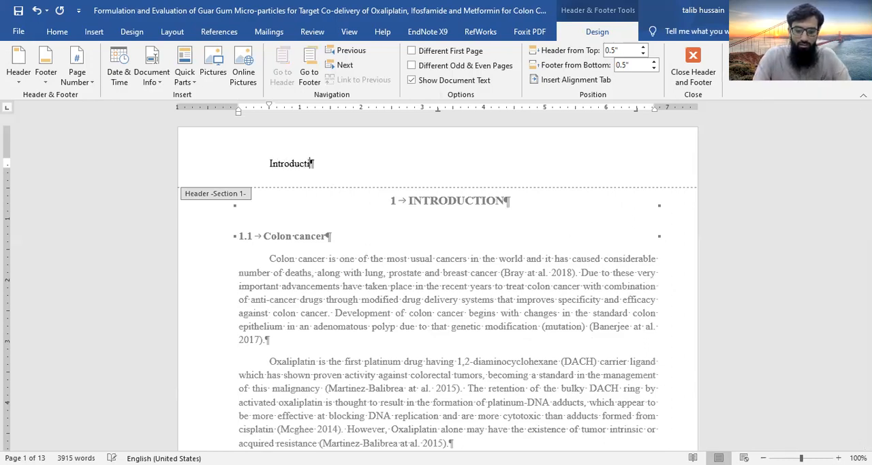
Make the "Introduction" header text italic and right-aligned, and return to editing the document body
{"action": "left_click", "coordinate": [207, 153]}
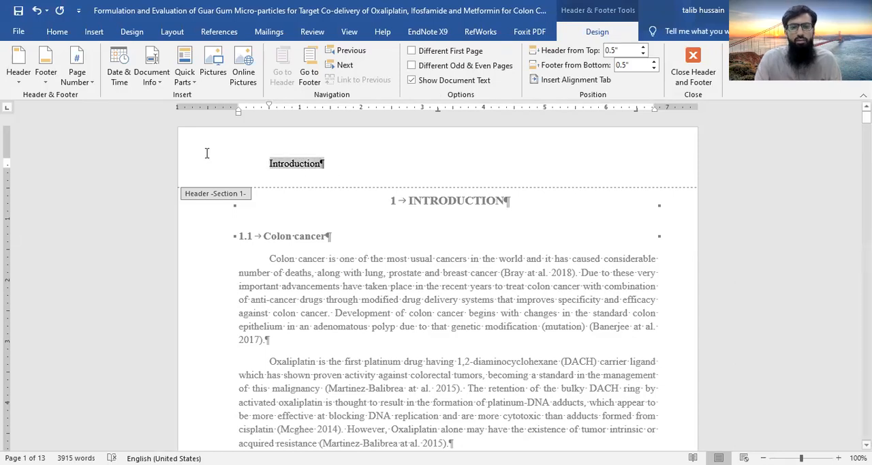
{"action": "left_click", "coordinate": [54, 33]}
{"action": "left_click", "coordinate": [132, 75]}
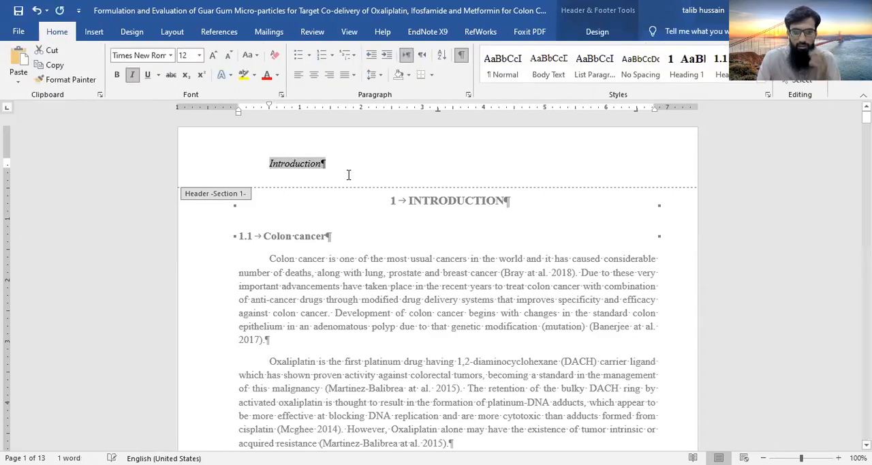
{"action": "left_click", "coordinate": [329, 76]}
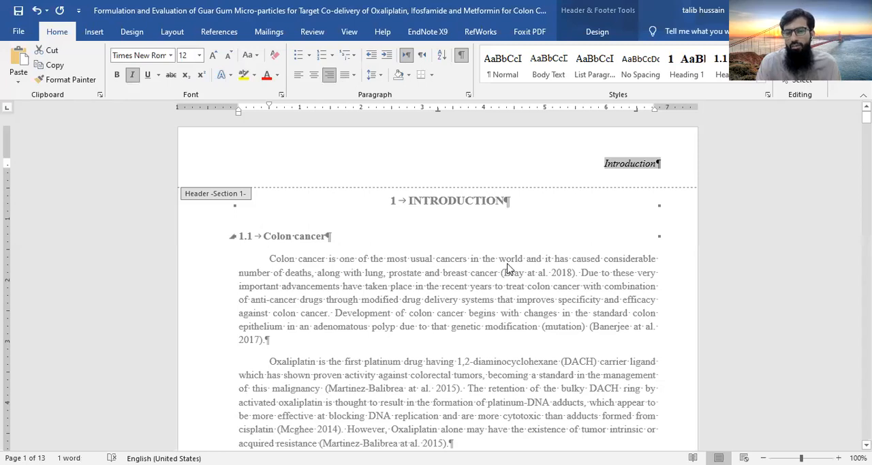
{"action": "scroll", "coordinate": [456, 321], "scroll_direction": "down", "scroll_amount": 5}
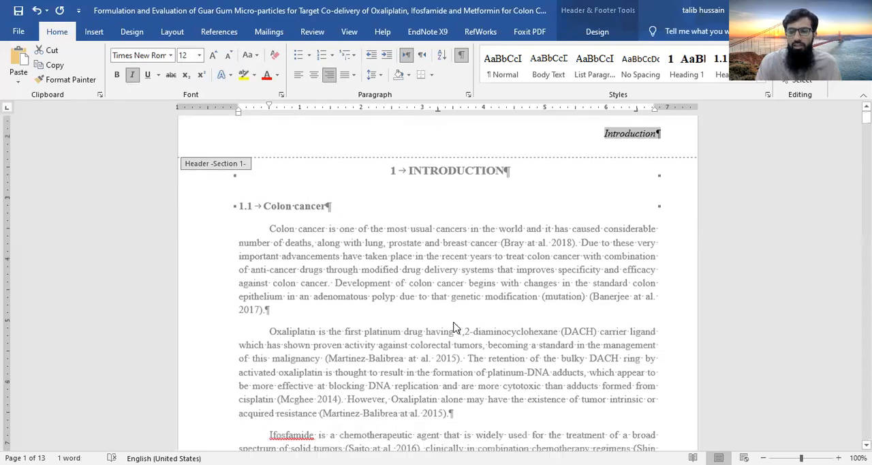
{"action": "scroll", "coordinate": [455, 327], "scroll_direction": "down", "scroll_amount": 3}
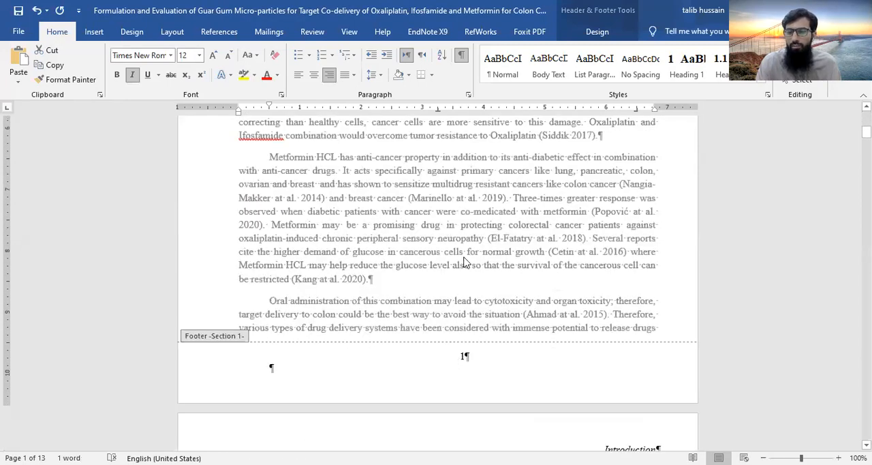
{"action": "double_click", "coordinate": [464, 252]}
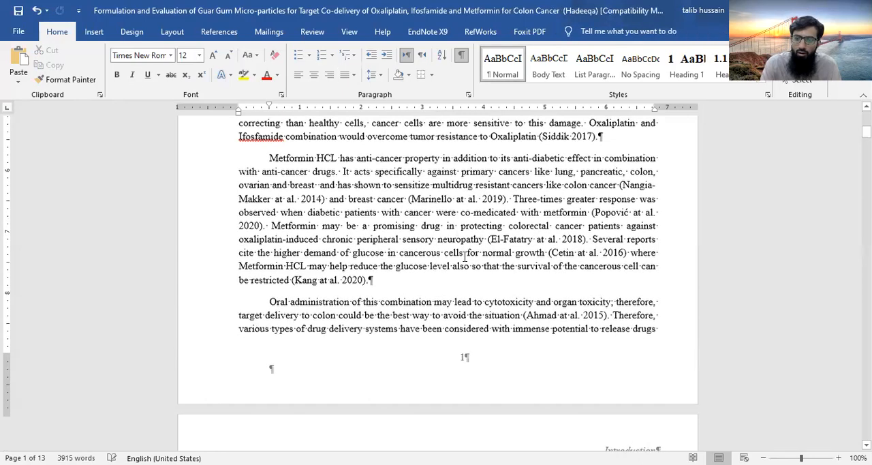
Insert a page break before the Literature Review heading and delete the empty paragraph above the heading
{"action": "scroll", "coordinate": [465, 256], "scroll_direction": "up", "scroll_amount": 3}
{"action": "scroll", "coordinate": [464, 256], "scroll_direction": "up", "scroll_amount": 6}
{"action": "scroll", "coordinate": [464, 256], "scroll_direction": "down", "scroll_amount": 7}
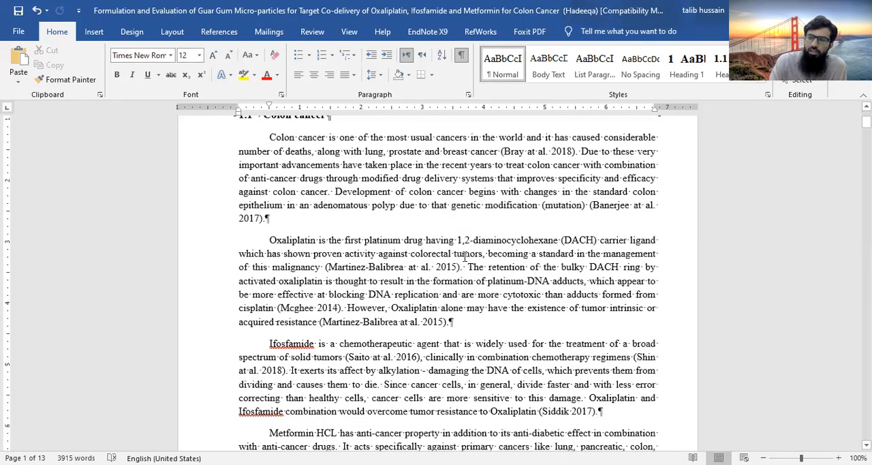
{"action": "scroll", "coordinate": [465, 256], "scroll_direction": "down", "scroll_amount": 3}
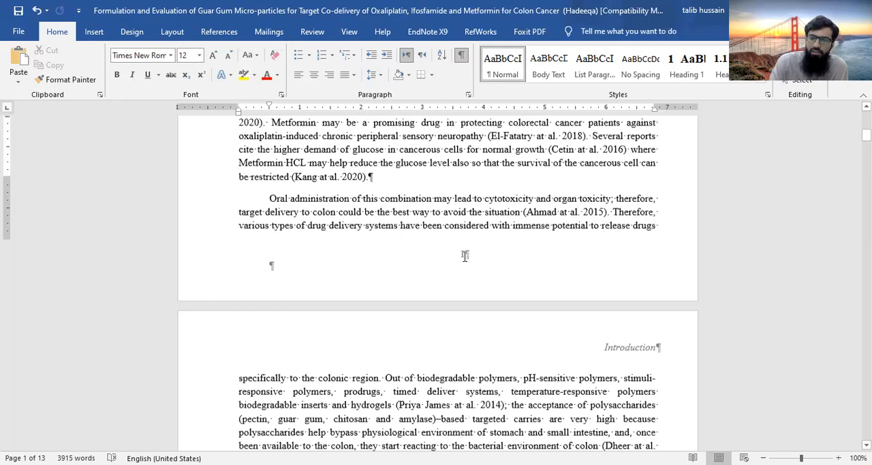
{"action": "scroll", "coordinate": [465, 256], "scroll_direction": "down", "scroll_amount": 4}
{"action": "scroll", "coordinate": [467, 196], "scroll_direction": "down", "scroll_amount": 5}
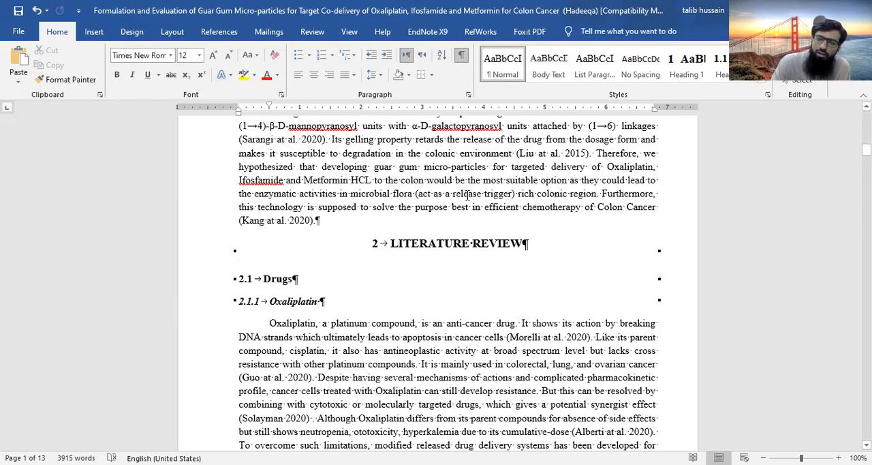
{"action": "scroll", "coordinate": [467, 196], "scroll_direction": "up", "scroll_amount": 3}
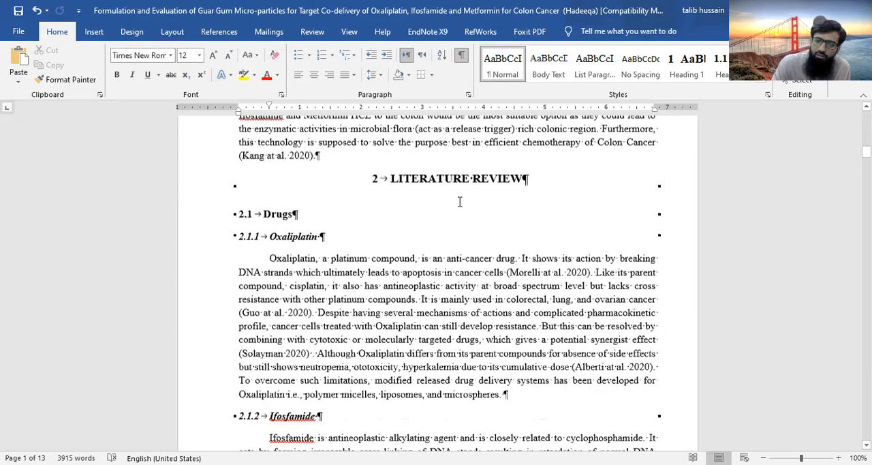
{"action": "left_click", "coordinate": [319, 250]}
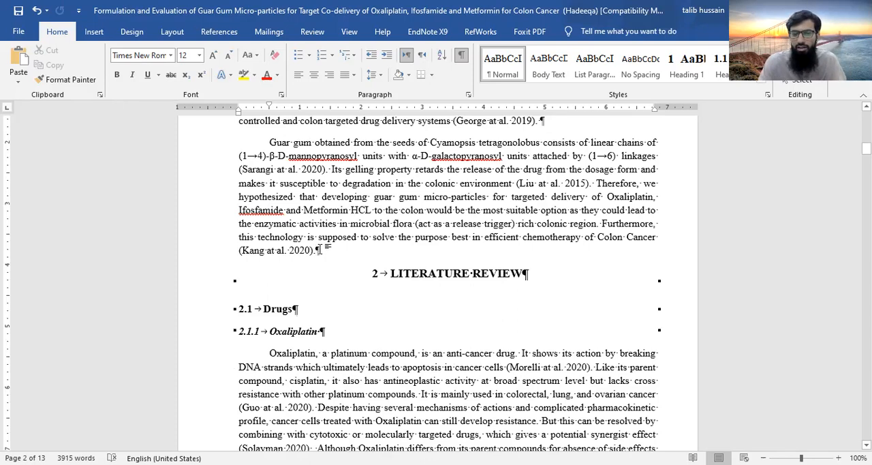
{"action": "key", "text": "ctrl+Return"}
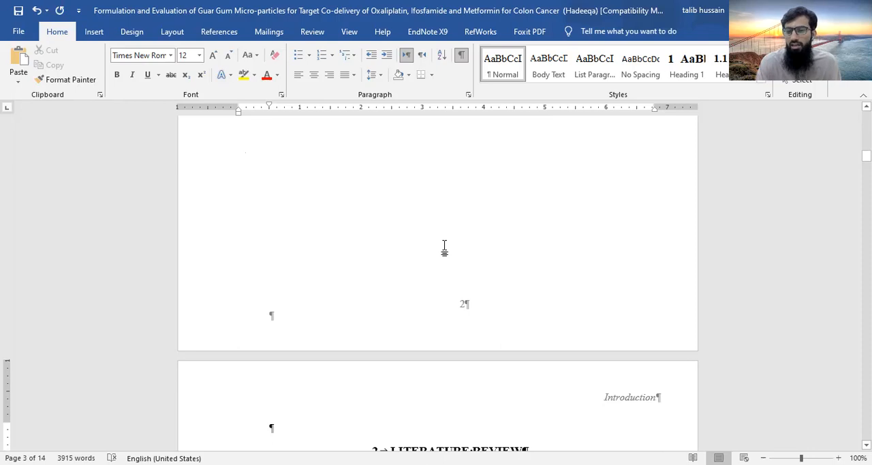
{"action": "scroll", "coordinate": [543, 263], "scroll_direction": "down", "scroll_amount": 4}
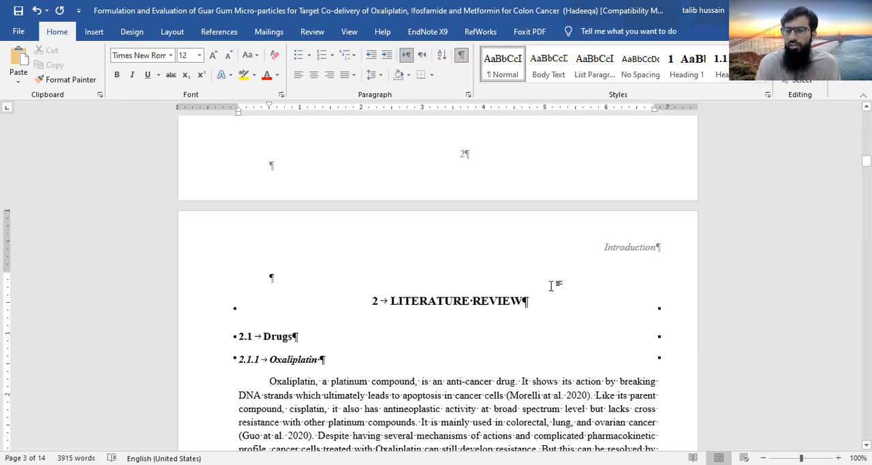
{"action": "left_click", "coordinate": [272, 277]}
{"action": "key", "text": "Delete"}
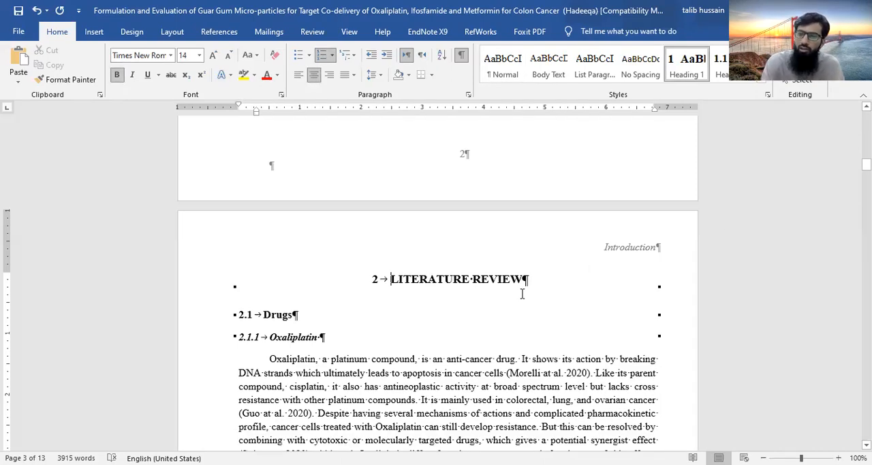
Replace the header text on the Literature Review page with "Literature Review" and return to the document body
{"action": "double_click", "coordinate": [616, 249]}
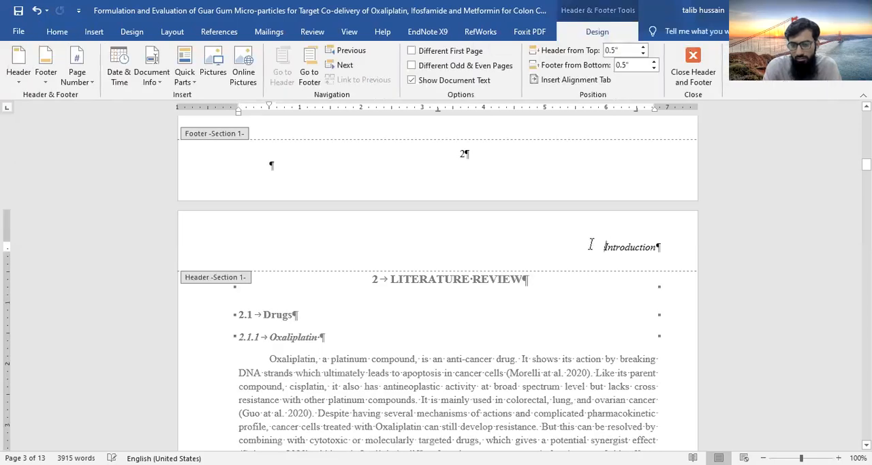
{"action": "left_click_drag", "start_coordinate": [591, 243], "coordinate": [702, 246]}
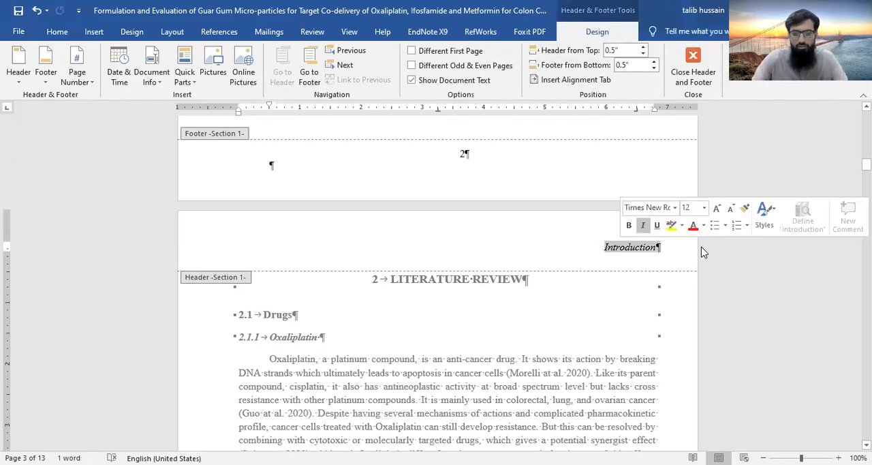
{"action": "key", "text": "BackSpace"}
{"action": "type", "text": "Literatu"}
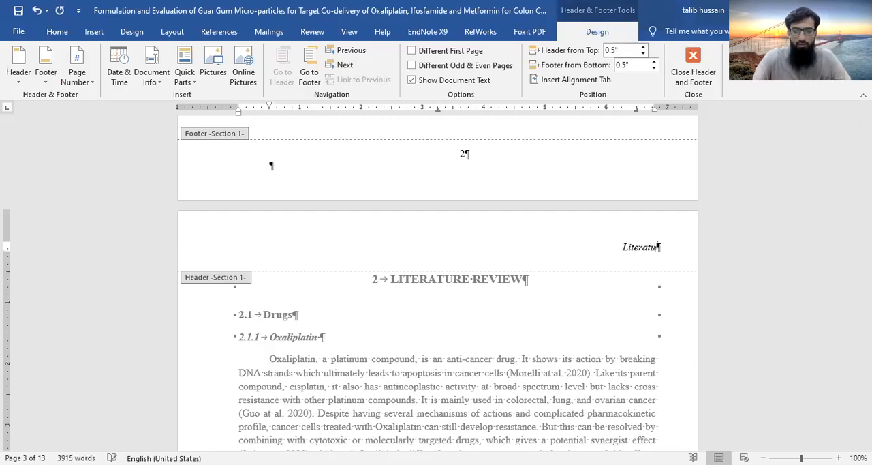
{"action": "type", "text": "re Review"}
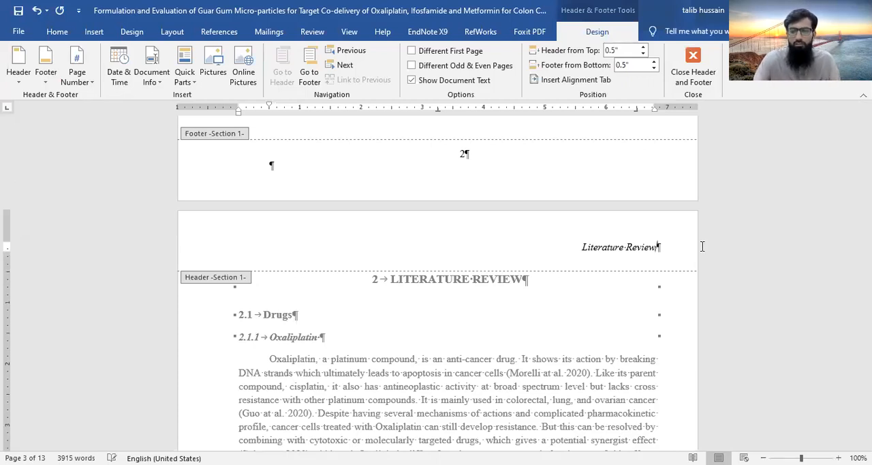
{"action": "double_click", "coordinate": [488, 379]}
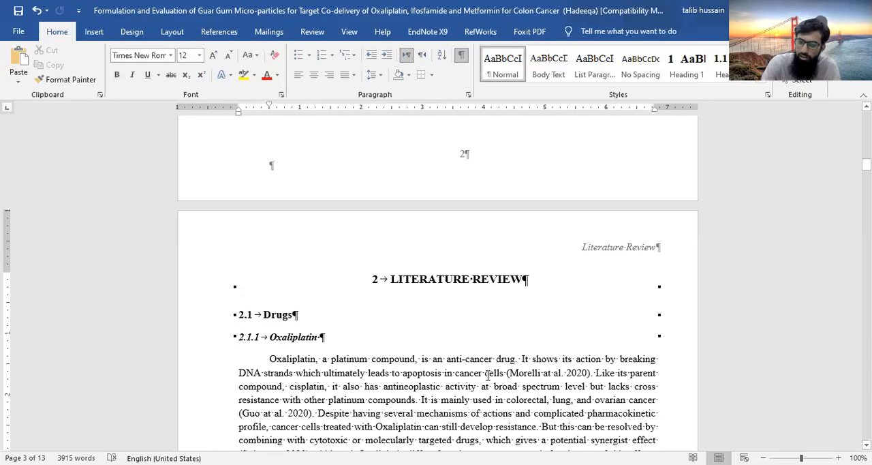
Check the header text on the Introduction chapter's pages and examine the break before the Literature Review chapter
{"action": "scroll", "coordinate": [488, 379], "scroll_direction": "down", "scroll_amount": 2}
{"action": "scroll", "coordinate": [488, 374], "scroll_direction": "up", "scroll_amount": 5}
{"action": "scroll", "coordinate": [488, 375], "scroll_direction": "up", "scroll_amount": 20}
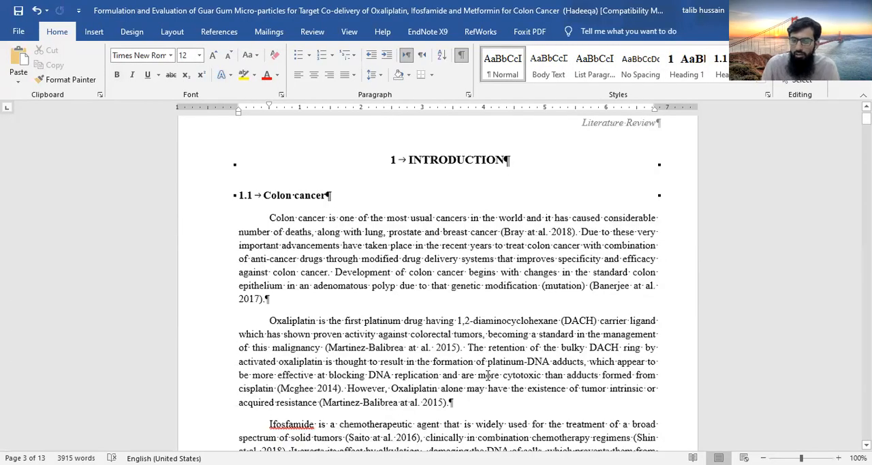
{"action": "scroll", "coordinate": [489, 375], "scroll_direction": "up", "scroll_amount": 1}
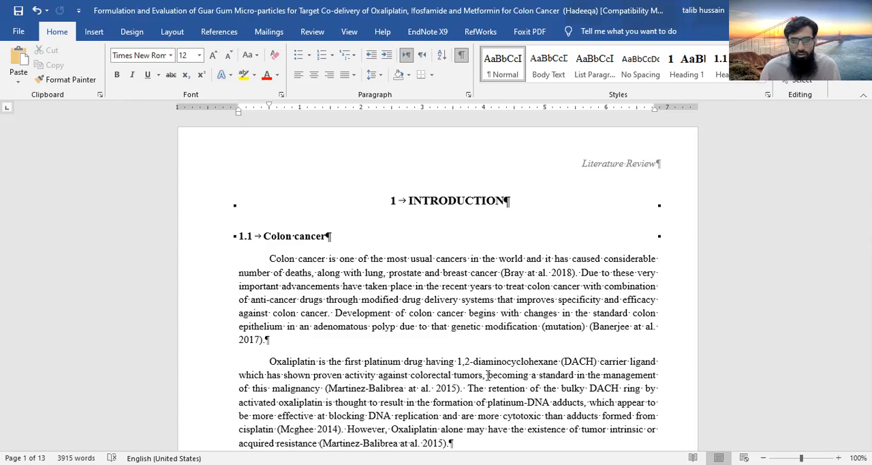
{"action": "left_click", "coordinate": [174, 33]}
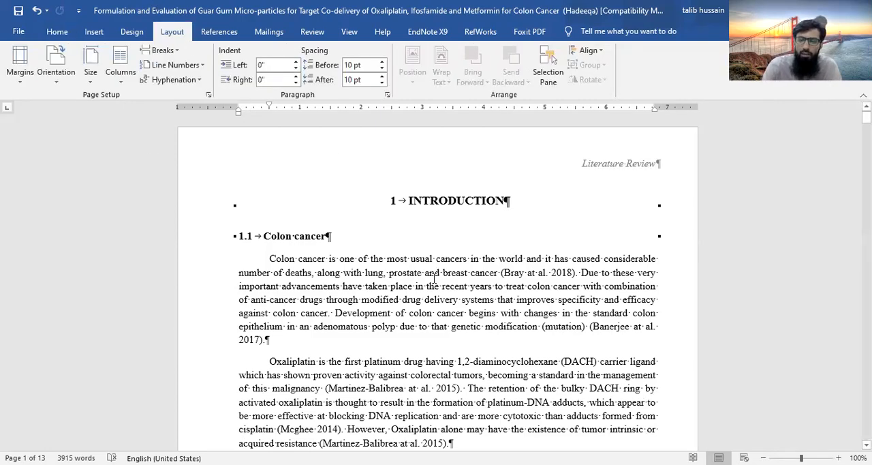
{"action": "scroll", "coordinate": [434, 278], "scroll_direction": "down", "scroll_amount": 15}
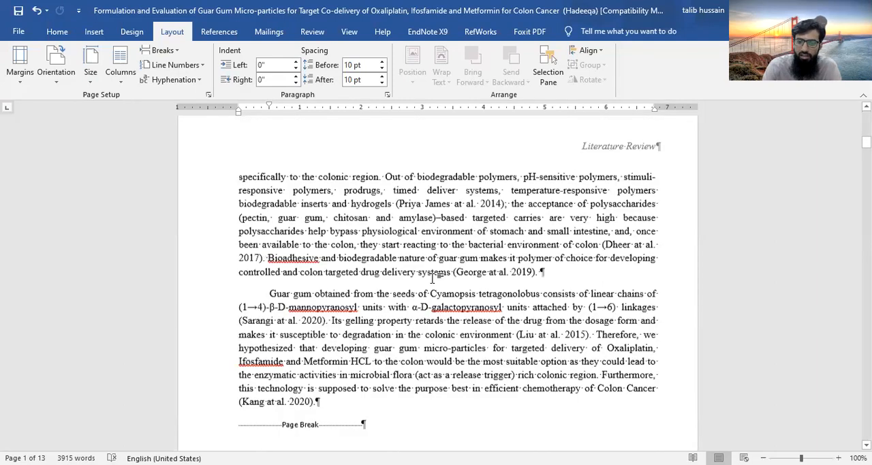
{"action": "scroll", "coordinate": [435, 278], "scroll_direction": "down", "scroll_amount": 5}
{"action": "scroll", "coordinate": [434, 278], "scroll_direction": "up", "scroll_amount": 6}
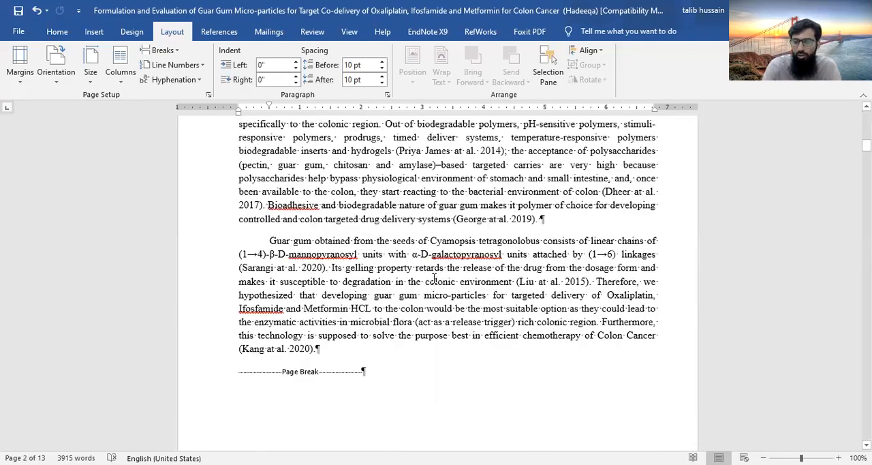
{"action": "scroll", "coordinate": [434, 278], "scroll_direction": "up", "scroll_amount": 4}
{"action": "scroll", "coordinate": [434, 278], "scroll_direction": "up", "scroll_amount": 8}
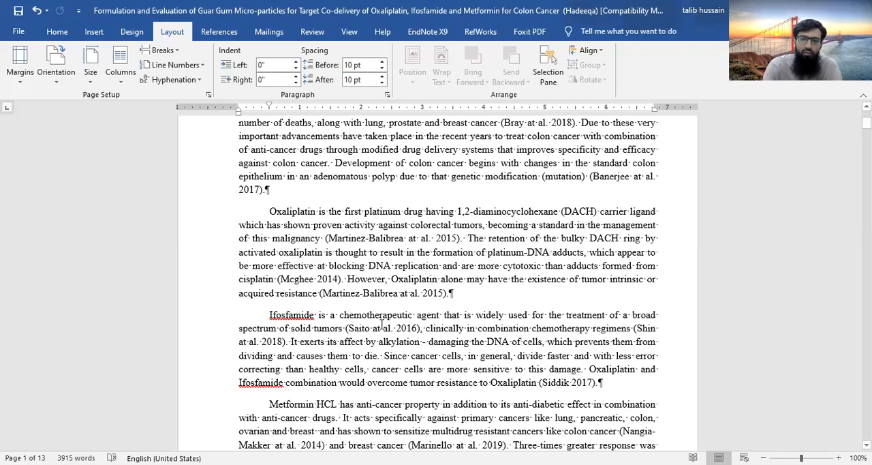
{"action": "scroll", "coordinate": [383, 325], "scroll_direction": "down", "scroll_amount": 5}
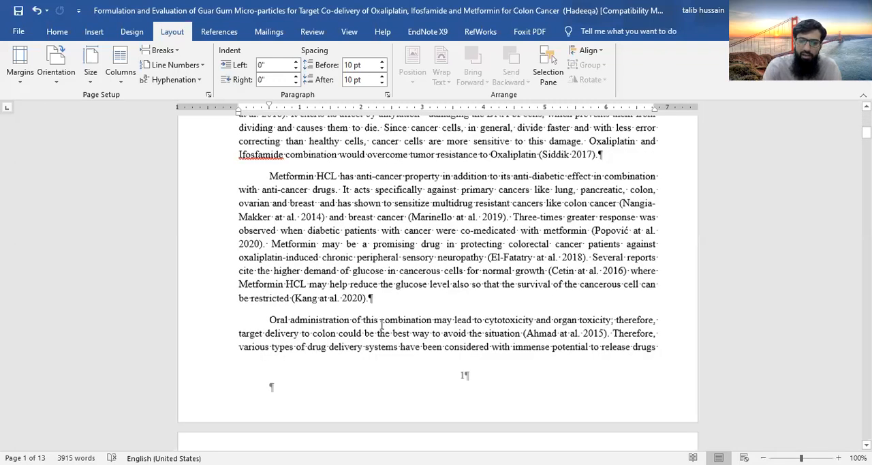
{"action": "scroll", "coordinate": [383, 325], "scroll_direction": "down", "scroll_amount": 9}
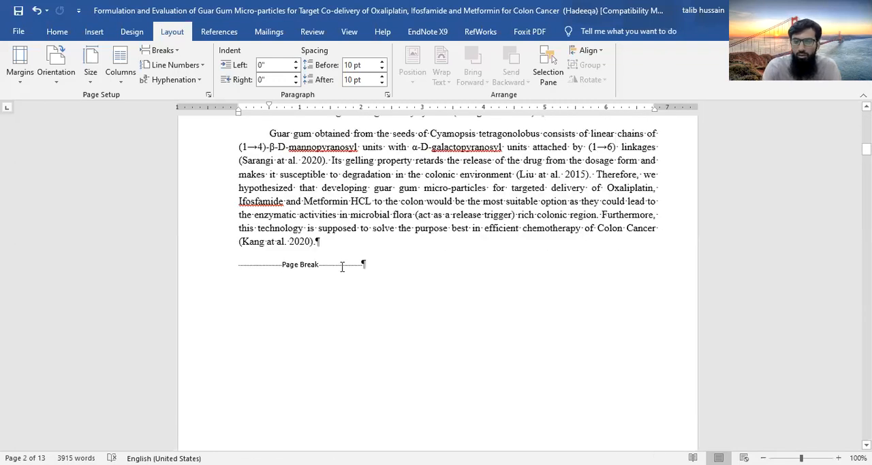
Replace the page break before the Literature Review heading with a Next Page section break
{"action": "double_click", "coordinate": [368, 266]}
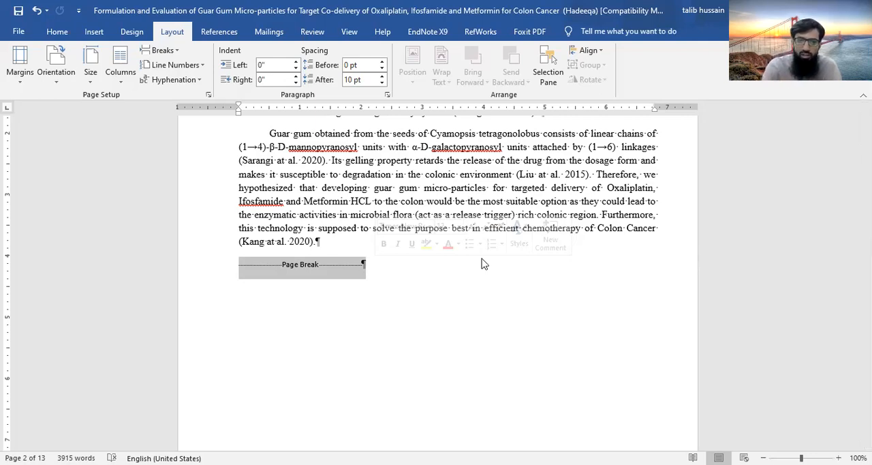
{"action": "left_click", "coordinate": [174, 54]}
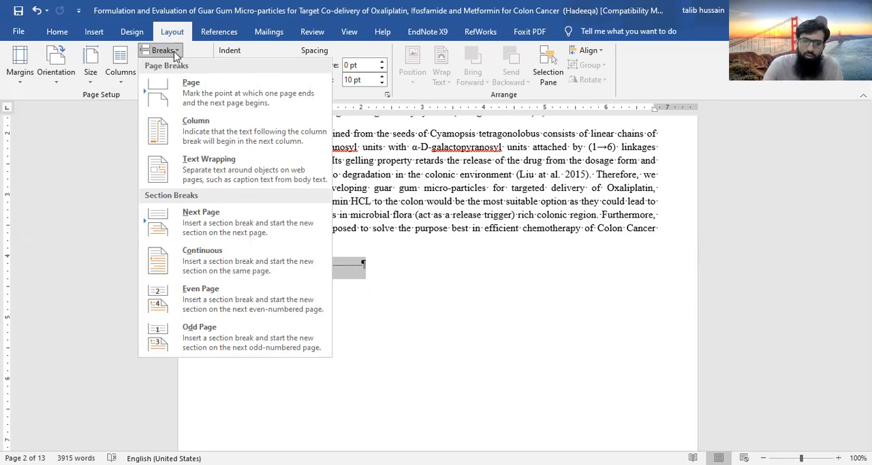
{"action": "left_click", "coordinate": [238, 225]}
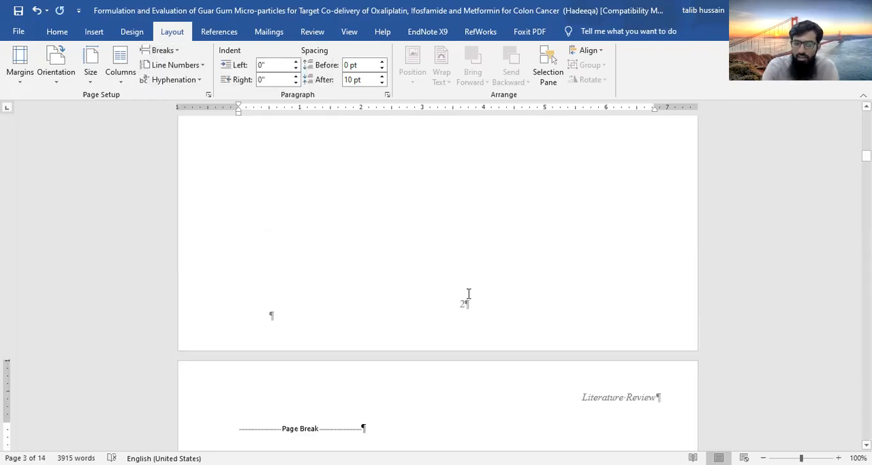
{"action": "key", "text": "Delete"}
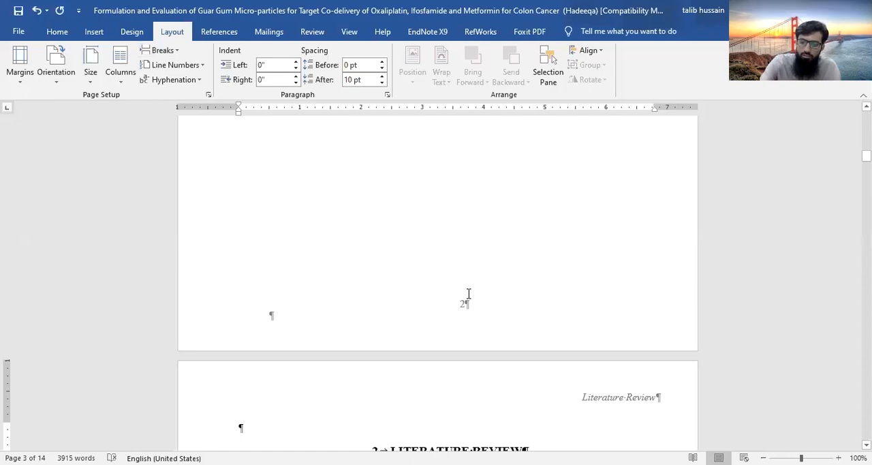
Replace the page break before the Statement of Problem heading with a Next Page section break
{"action": "scroll", "coordinate": [466, 154], "scroll_direction": "up", "scroll_amount": 5}
{"action": "scroll", "coordinate": [466, 153], "scroll_direction": "up", "scroll_amount": 4}
{"action": "scroll", "coordinate": [466, 152], "scroll_direction": "up", "scroll_amount": 5}
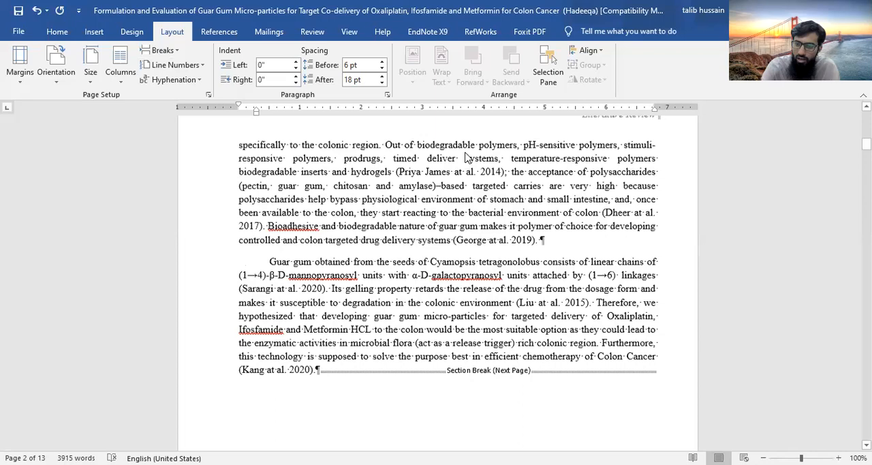
{"action": "scroll", "coordinate": [467, 154], "scroll_direction": "down", "scroll_amount": 7}
{"action": "scroll", "coordinate": [467, 153], "scroll_direction": "down", "scroll_amount": 15}
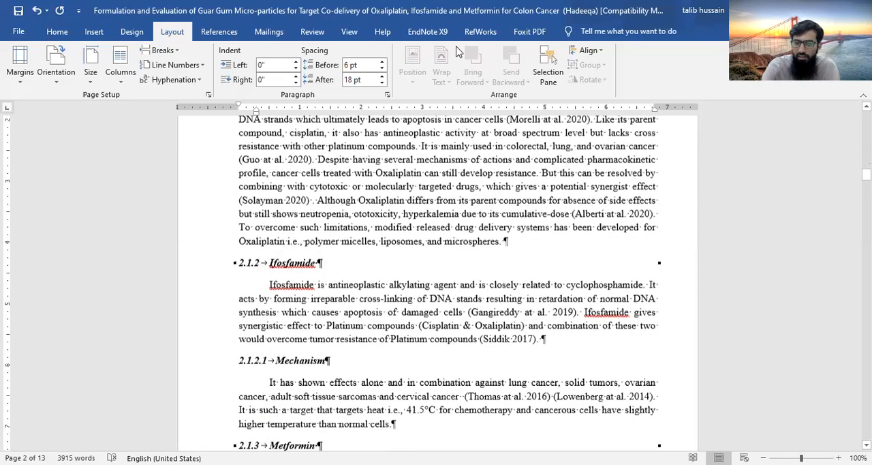
{"action": "scroll", "coordinate": [458, 52], "scroll_direction": "down", "scroll_amount": 1}
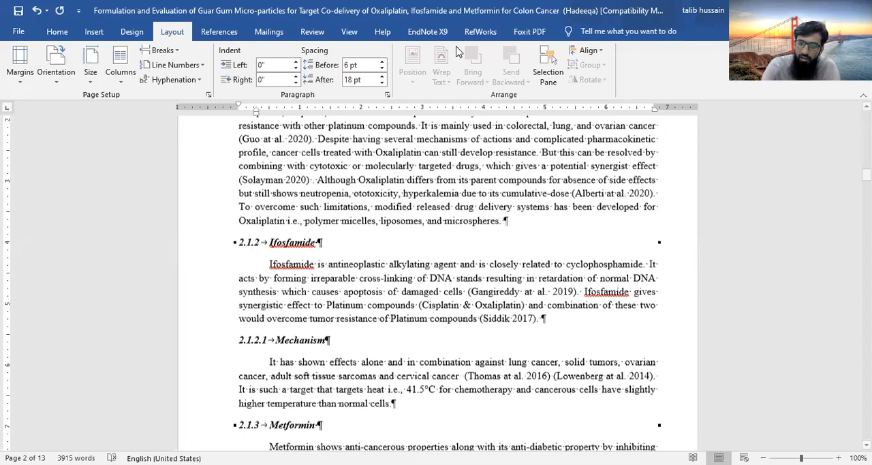
{"action": "scroll", "coordinate": [458, 52], "scroll_direction": "down", "scroll_amount": 20}
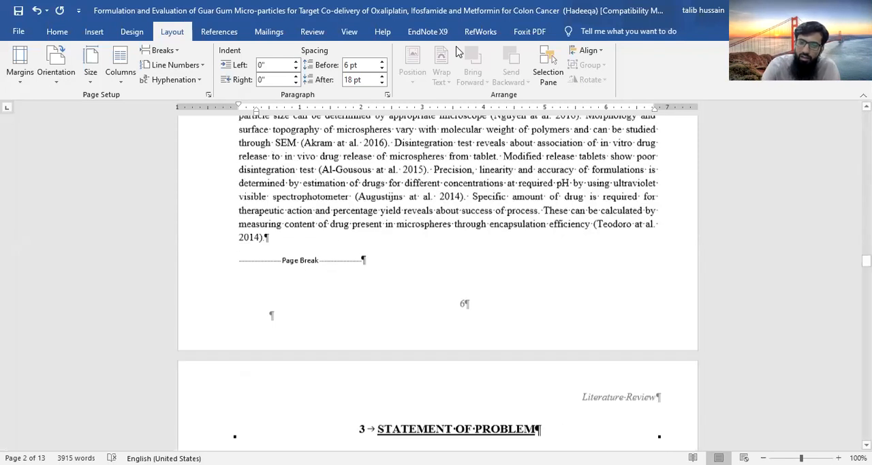
{"action": "scroll", "coordinate": [398, 184], "scroll_direction": "down", "scroll_amount": 5}
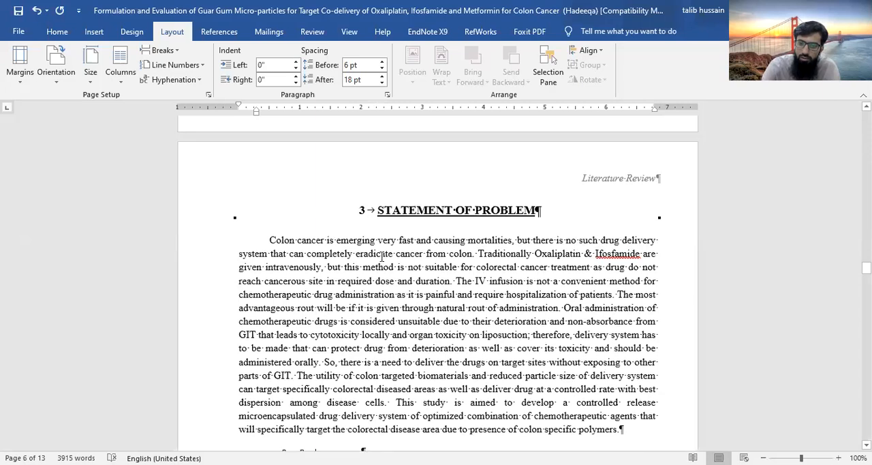
{"action": "scroll", "coordinate": [304, 205], "scroll_direction": "up", "scroll_amount": 1}
{"action": "scroll", "coordinate": [454, 267], "scroll_direction": "up", "scroll_amount": 3}
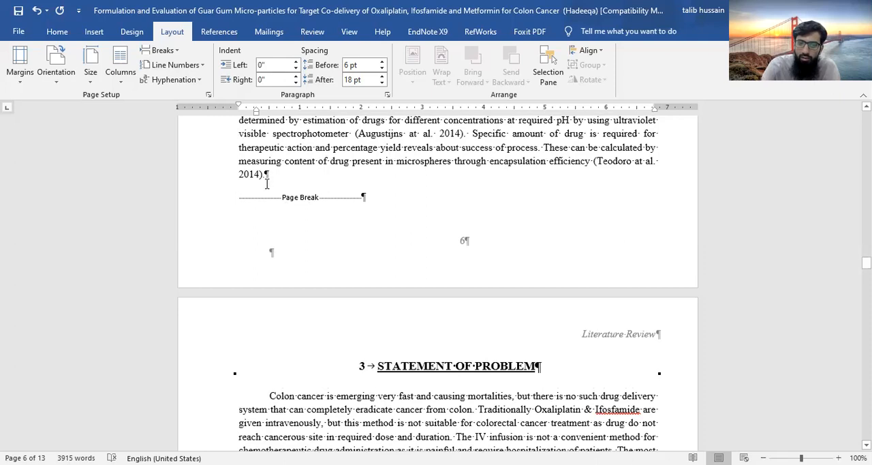
{"action": "left_click", "coordinate": [267, 178]}
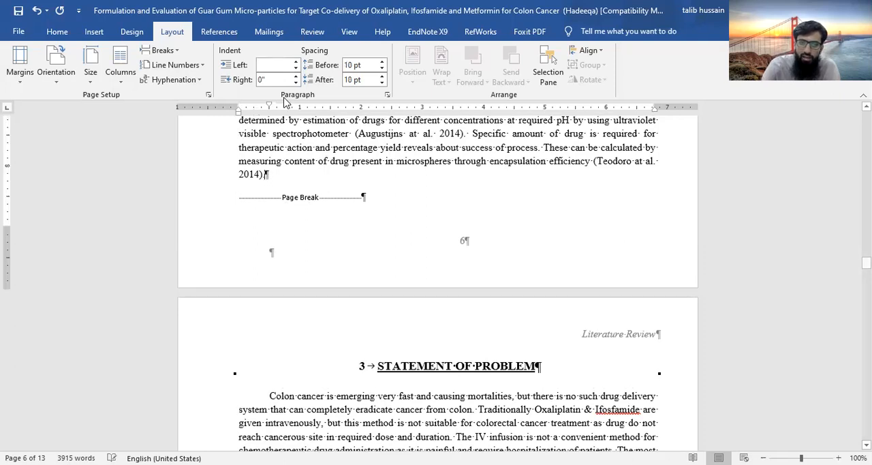
{"action": "left_click", "coordinate": [175, 52]}
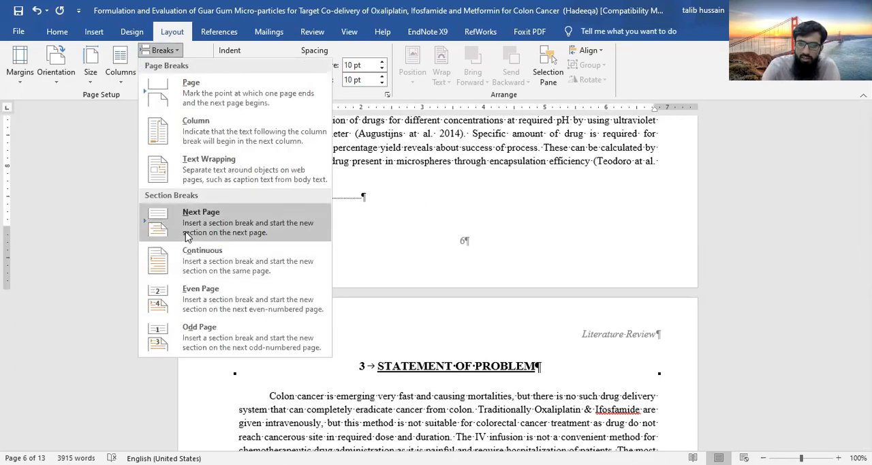
{"action": "left_click", "coordinate": [300, 222]}
{"action": "key", "text": "Delete"}
{"action": "key", "text": "Delete"}
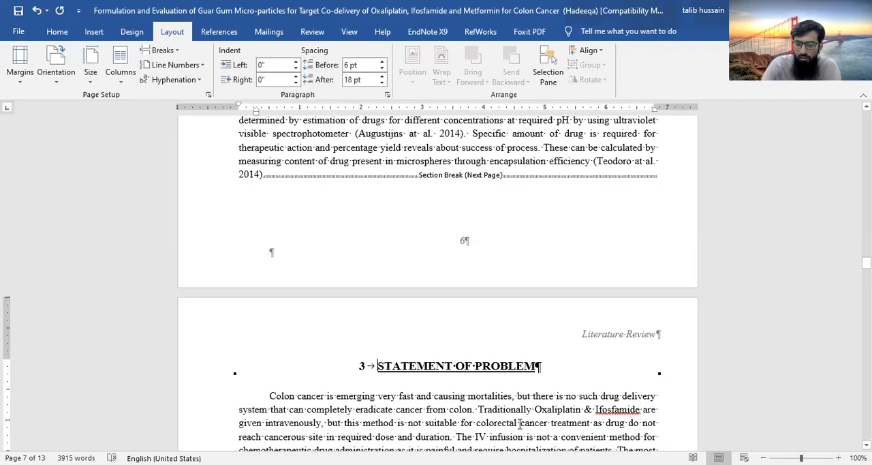
Replace the page break before the Materials and Methods heading with a Next Page section break
{"action": "scroll", "coordinate": [520, 424], "scroll_direction": "down", "scroll_amount": 15}
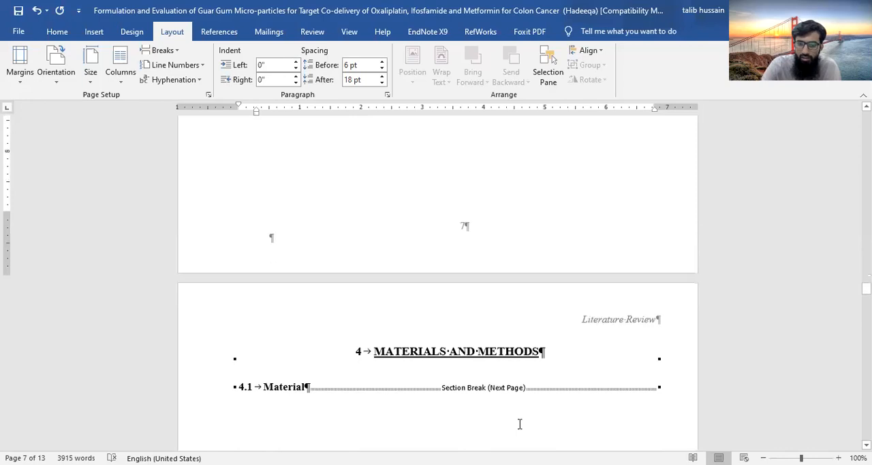
{"action": "scroll", "coordinate": [520, 424], "scroll_direction": "up", "scroll_amount": 6}
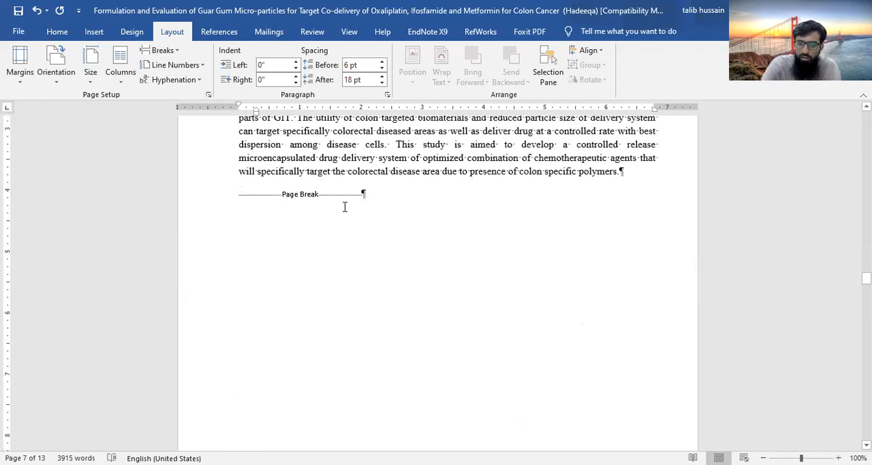
{"action": "left_click_drag", "start_coordinate": [345, 207], "coordinate": [384, 207]}
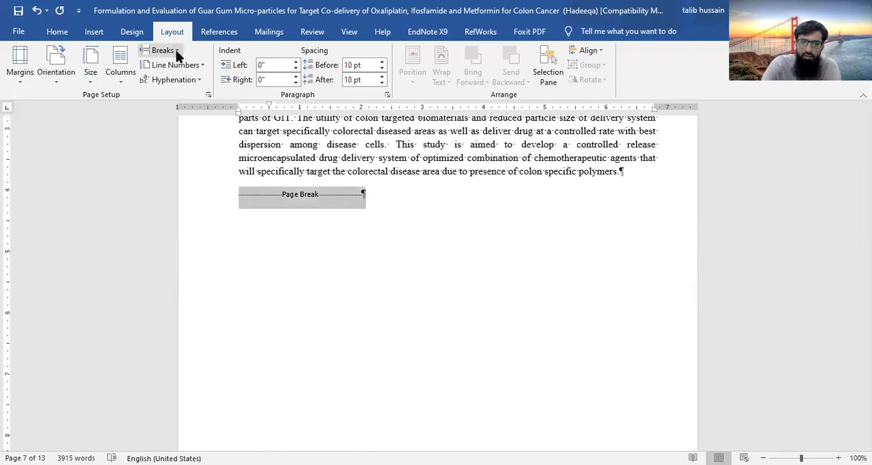
{"action": "left_click", "coordinate": [197, 229]}
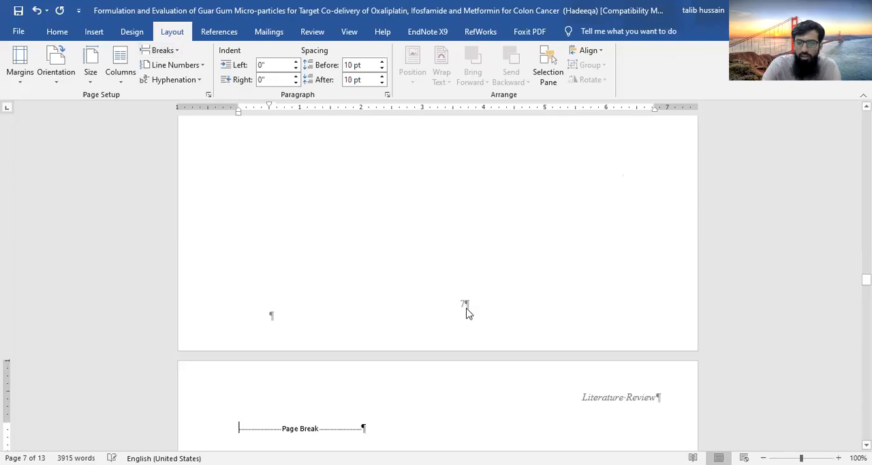
{"action": "key", "text": "Delete"}
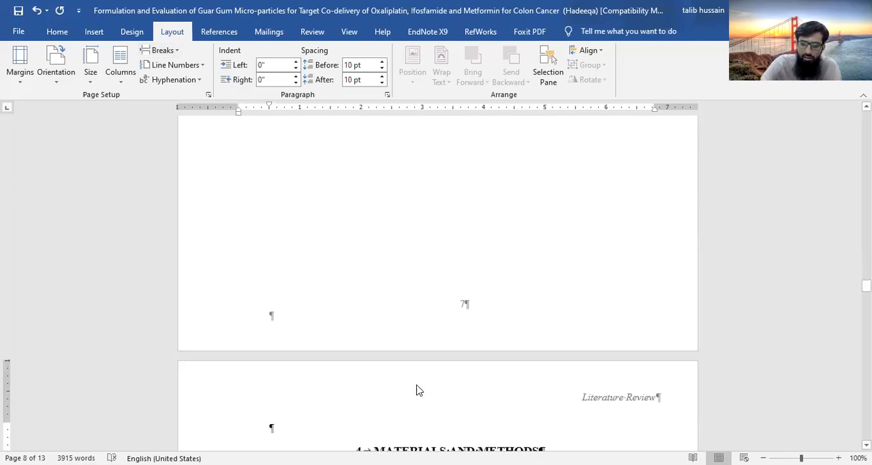
Reinsert the Next Page section break after the 4.1 Material heading, before the two-column materials list
{"action": "scroll", "coordinate": [419, 387], "scroll_direction": "down", "scroll_amount": 10}
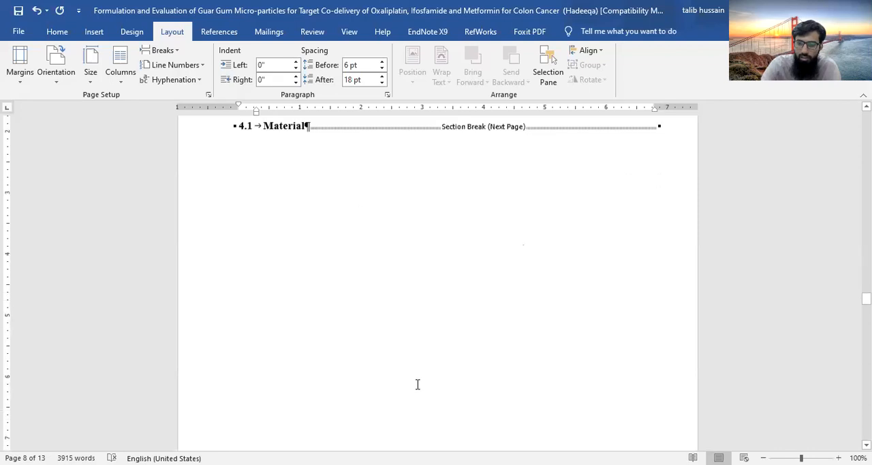
{"action": "scroll", "coordinate": [418, 384], "scroll_direction": "up", "scroll_amount": 5}
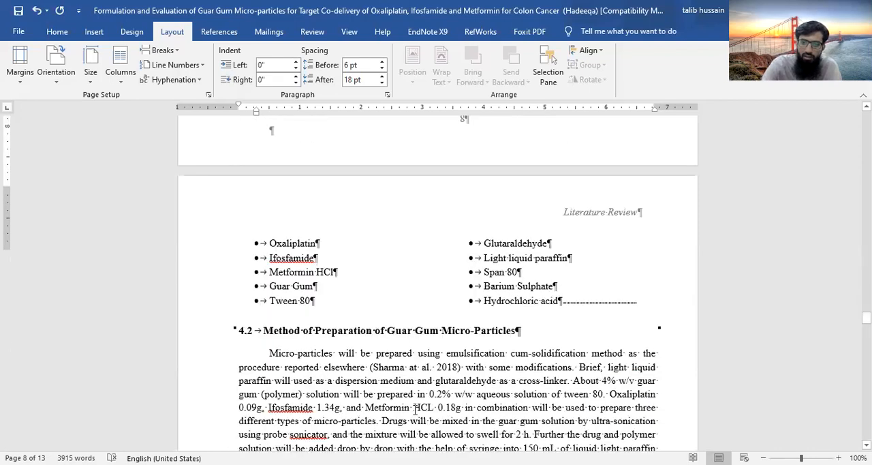
{"action": "scroll", "coordinate": [386, 341], "scroll_direction": "down", "scroll_amount": 10}
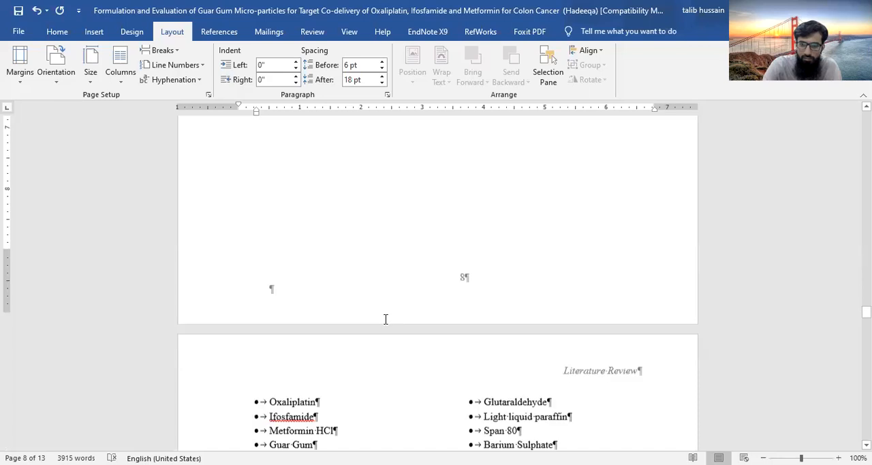
{"action": "scroll", "coordinate": [385, 319], "scroll_direction": "up", "scroll_amount": 8}
{"action": "scroll", "coordinate": [319, 261], "scroll_direction": "up", "scroll_amount": 5}
{"action": "left_click", "coordinate": [593, 250]}
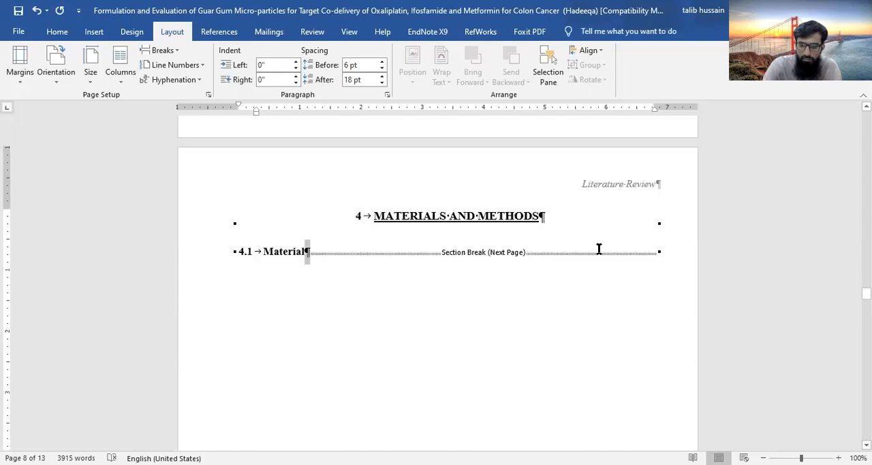
{"action": "left_click", "coordinate": [395, 248]}
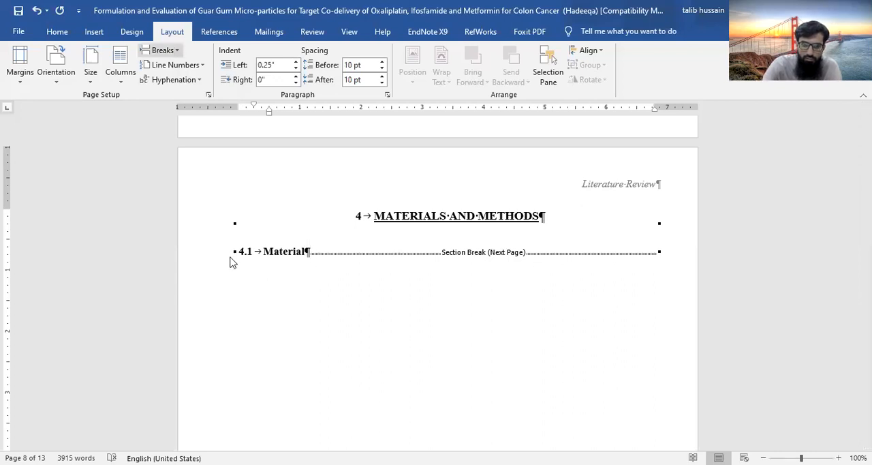
{"action": "left_click", "coordinate": [352, 303]}
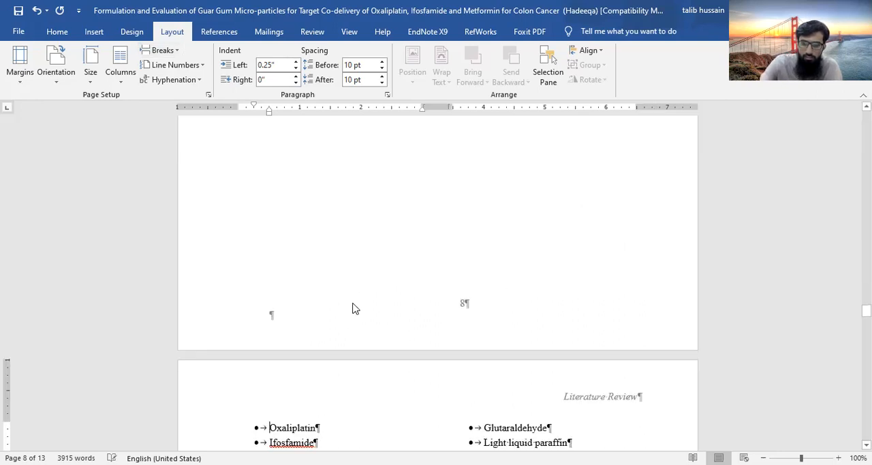
Replace the page break before the Summary heading with a Next Page section break
{"action": "scroll", "coordinate": [354, 306], "scroll_direction": "down", "scroll_amount": 5}
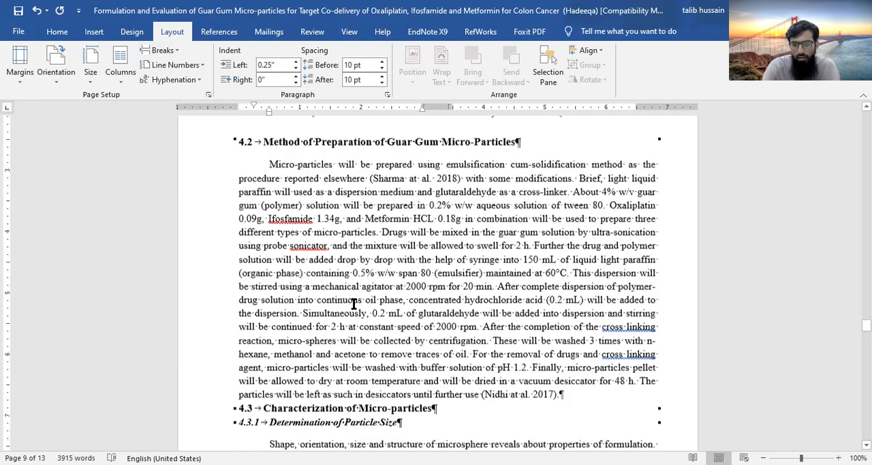
{"action": "scroll", "coordinate": [354, 304], "scroll_direction": "down", "scroll_amount": 15}
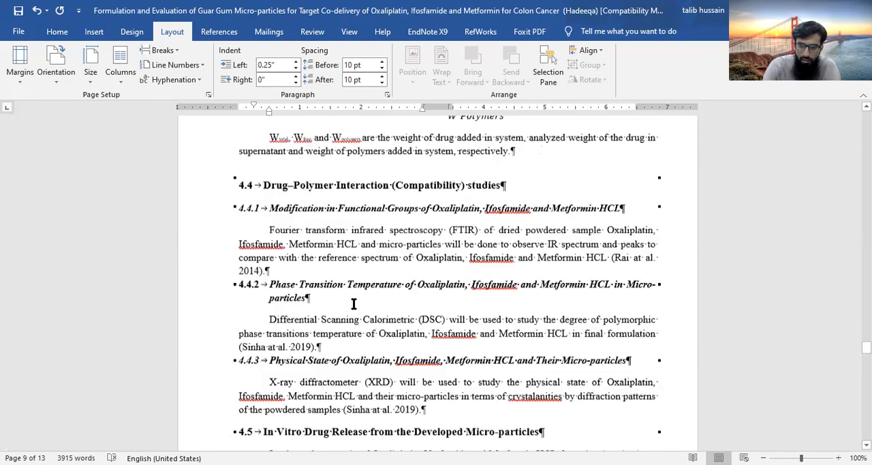
{"action": "scroll", "coordinate": [354, 304], "scroll_direction": "down", "scroll_amount": 4}
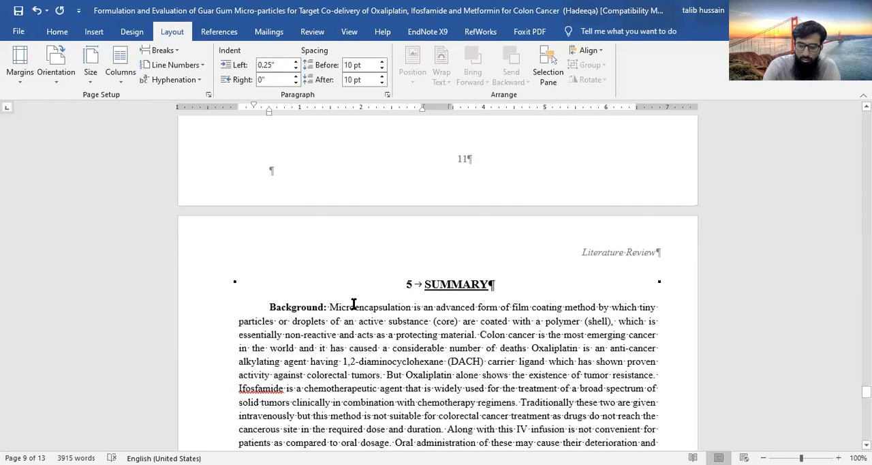
{"action": "scroll", "coordinate": [352, 303], "scroll_direction": "up", "scroll_amount": 1}
{"action": "scroll", "coordinate": [351, 303], "scroll_direction": "up", "scroll_amount": 5}
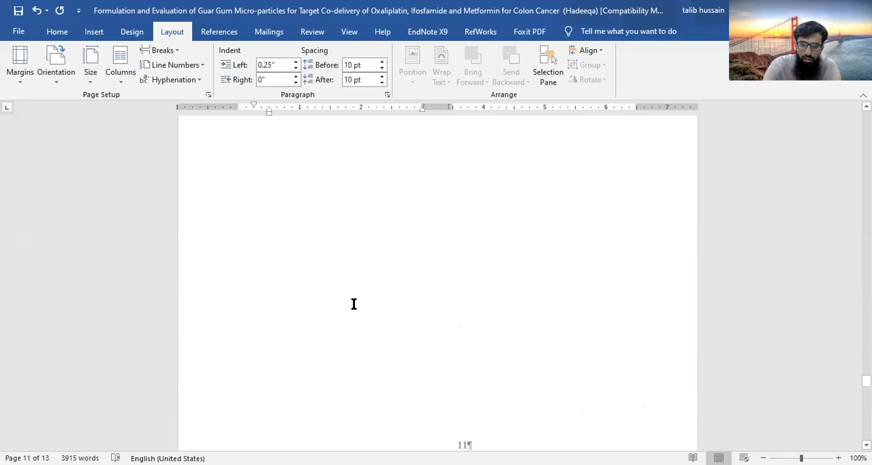
{"action": "left_click_drag", "start_coordinate": [237, 191], "coordinate": [400, 193]}
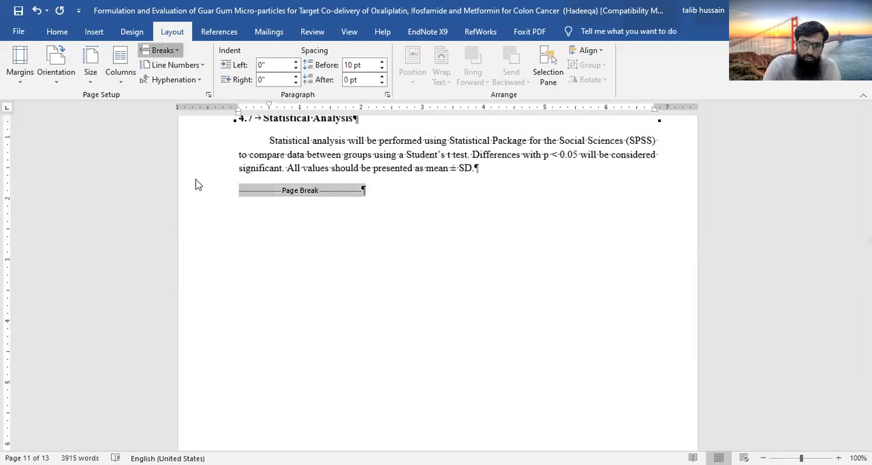
{"action": "left_click", "coordinate": [212, 223]}
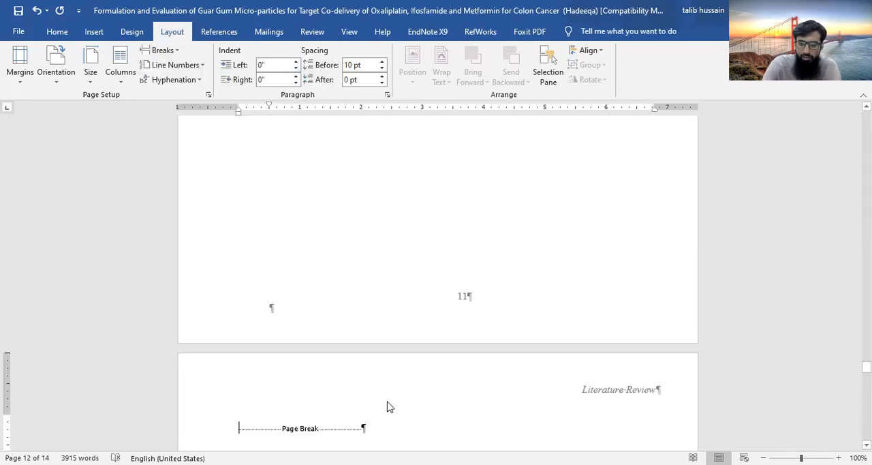
{"action": "key", "text": "Delete"}
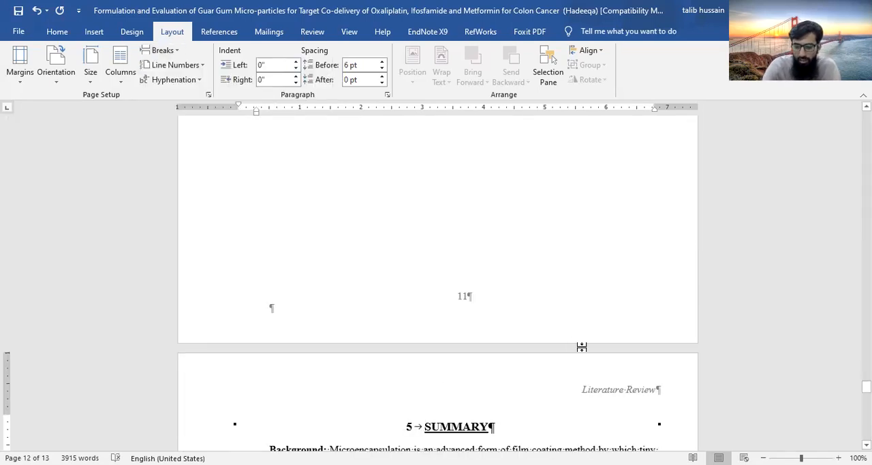
Replace the header text on the Introduction chapter's first page with "Introduction", return to the body and reopen the header
{"action": "scroll", "coordinate": [449, 320], "scroll_direction": "up", "scroll_amount": 20}
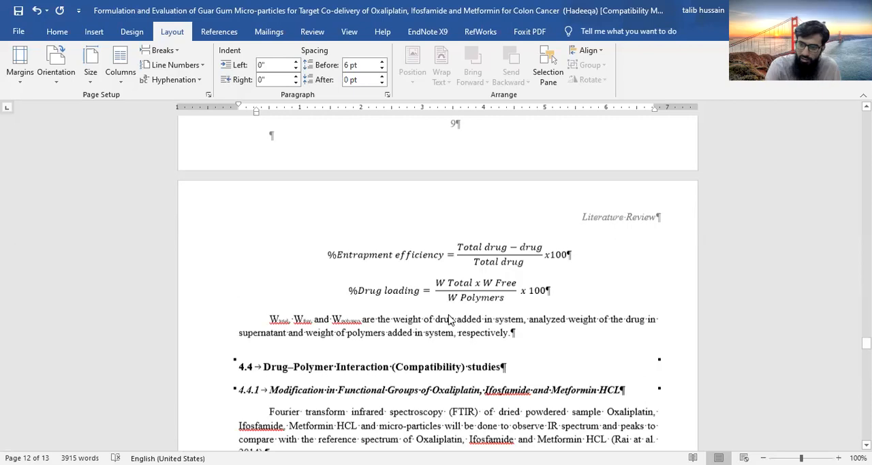
{"action": "scroll", "coordinate": [450, 315], "scroll_direction": "up", "scroll_amount": 5}
{"action": "scroll", "coordinate": [449, 314], "scroll_direction": "up", "scroll_amount": 5}
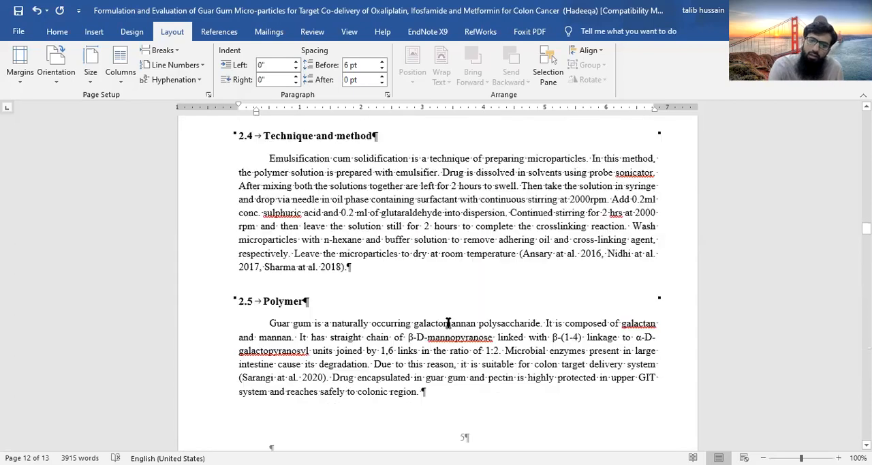
{"action": "scroll", "coordinate": [448, 323], "scroll_direction": "up", "scroll_amount": 20}
{"action": "scroll", "coordinate": [449, 320], "scroll_direction": "up", "scroll_amount": 20}
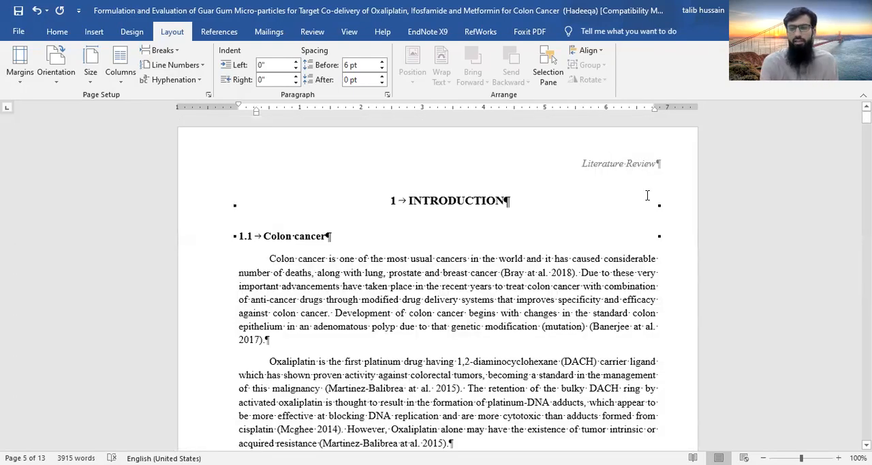
{"action": "double_click", "coordinate": [579, 164]}
{"action": "triple_click", "coordinate": [684, 166]}
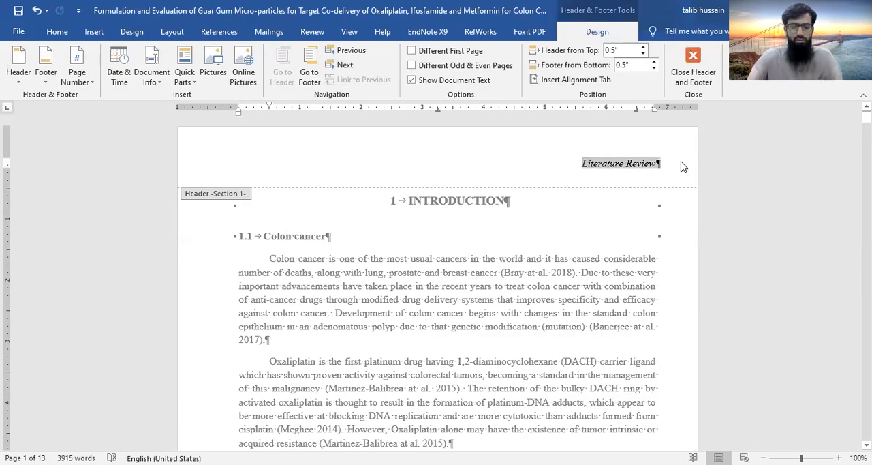
{"action": "type", "text": "Intr"}
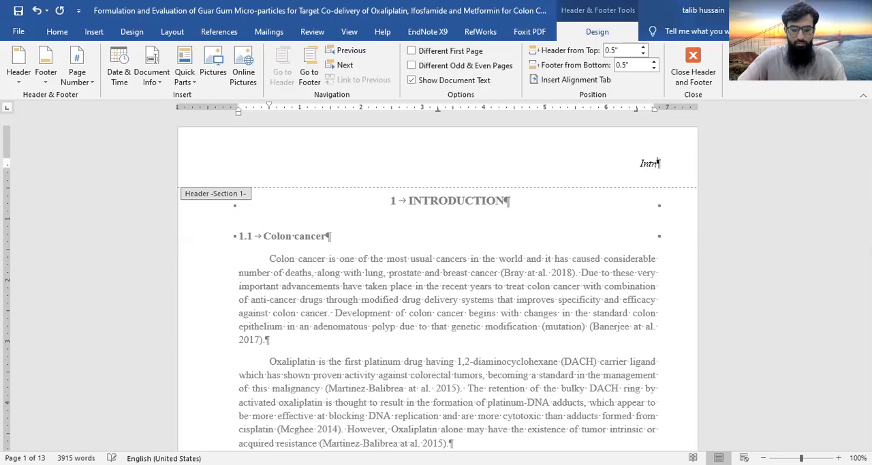
{"action": "type", "text": "oduct"}
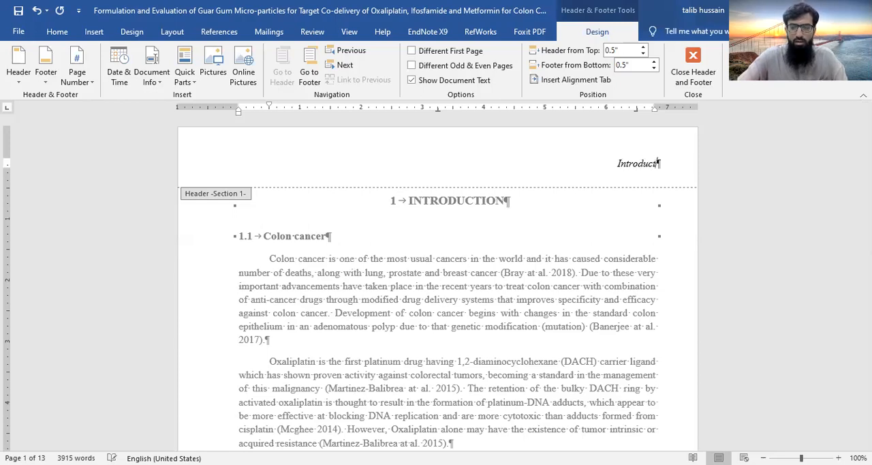
{"action": "type", "text": "ion"}
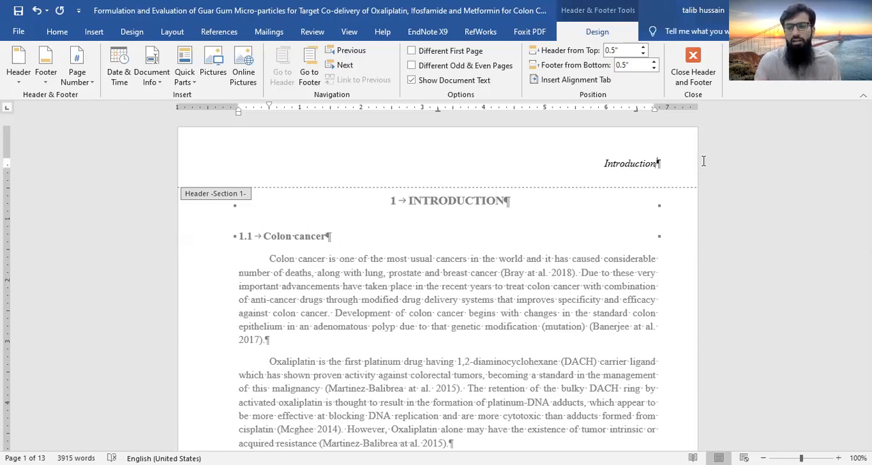
{"action": "double_click", "coordinate": [503, 259]}
{"action": "double_click", "coordinate": [532, 166]}
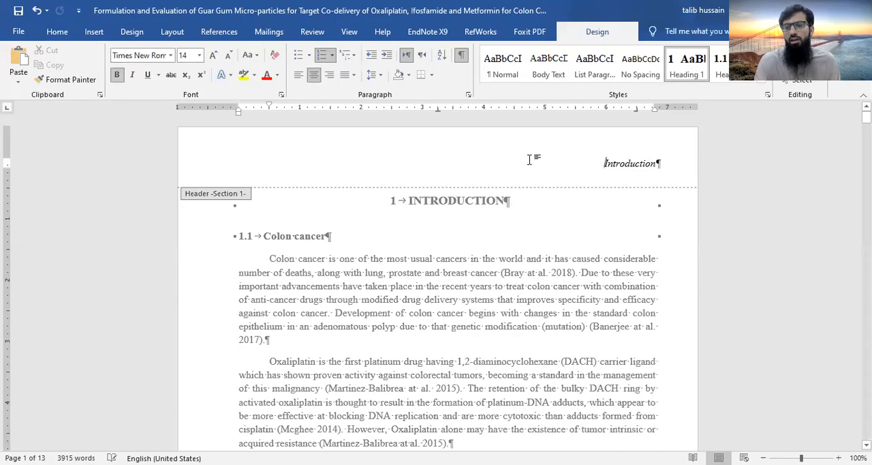
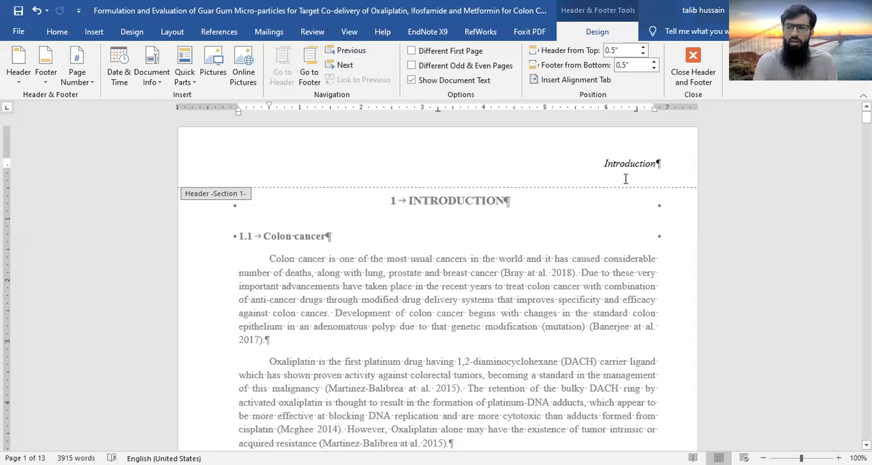
Enable a different first page for the Introduction section and check the headers and footers on its pages
{"action": "left_click", "coordinate": [412, 51]}
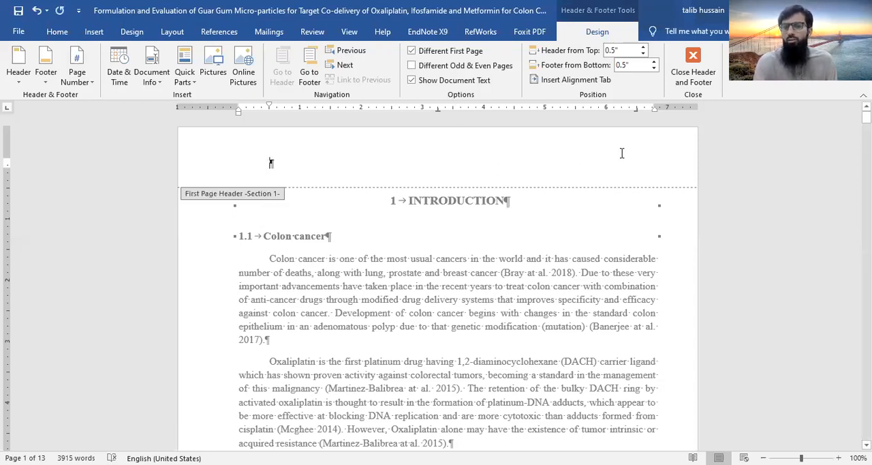
{"action": "scroll", "coordinate": [545, 258], "scroll_direction": "down", "scroll_amount": 10}
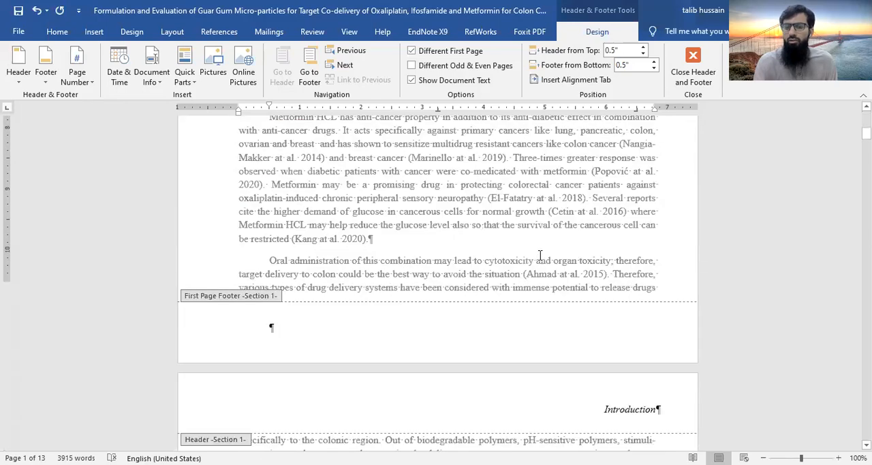
{"action": "scroll", "coordinate": [578, 253], "scroll_direction": "down", "scroll_amount": 3}
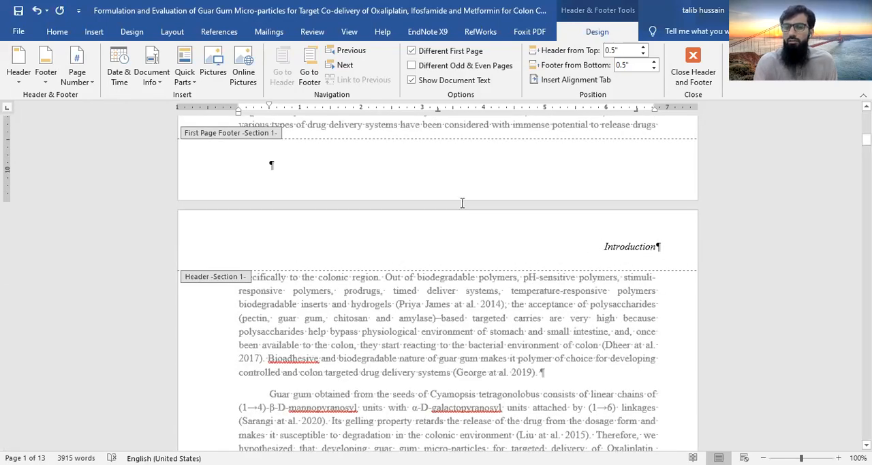
{"action": "scroll", "coordinate": [463, 205], "scroll_direction": "up", "scroll_amount": 3}
{"action": "scroll", "coordinate": [462, 208], "scroll_direction": "up", "scroll_amount": 4}
{"action": "scroll", "coordinate": [477, 215], "scroll_direction": "up", "scroll_amount": 5}
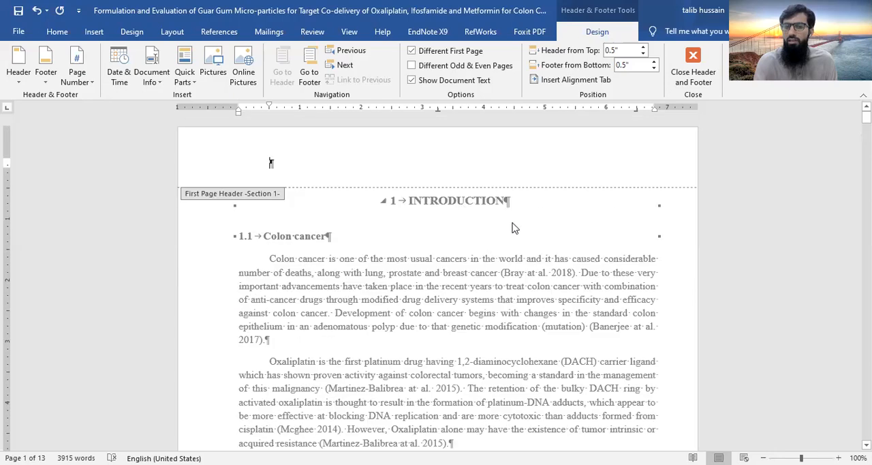
{"action": "scroll", "coordinate": [504, 341], "scroll_direction": "down", "scroll_amount": 15}
{"action": "scroll", "coordinate": [503, 337], "scroll_direction": "down", "scroll_amount": 4}
{"action": "scroll", "coordinate": [501, 341], "scroll_direction": "up", "scroll_amount": 6}
{"action": "scroll", "coordinate": [503, 340], "scroll_direction": "up", "scroll_amount": 3}
{"action": "scroll", "coordinate": [503, 341], "scroll_direction": "down", "scroll_amount": 3}
{"action": "scroll", "coordinate": [503, 341], "scroll_direction": "up", "scroll_amount": 1}
Unlink the Literature Review section's header from the previous section
{"action": "scroll", "coordinate": [503, 341], "scroll_direction": "down", "scroll_amount": 12}
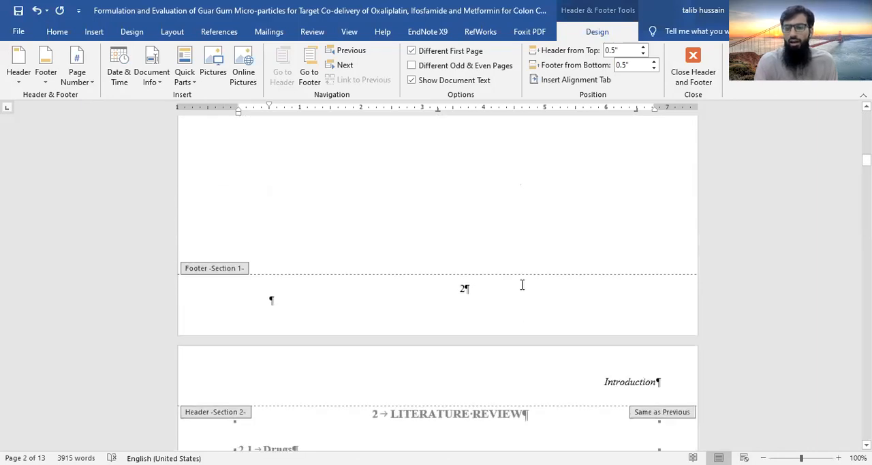
{"action": "scroll", "coordinate": [522, 286], "scroll_direction": "down", "scroll_amount": 7}
{"action": "scroll", "coordinate": [432, 228], "scroll_direction": "up", "scroll_amount": 2}
{"action": "left_click", "coordinate": [455, 228]}
{"action": "double_click", "coordinate": [454, 228]}
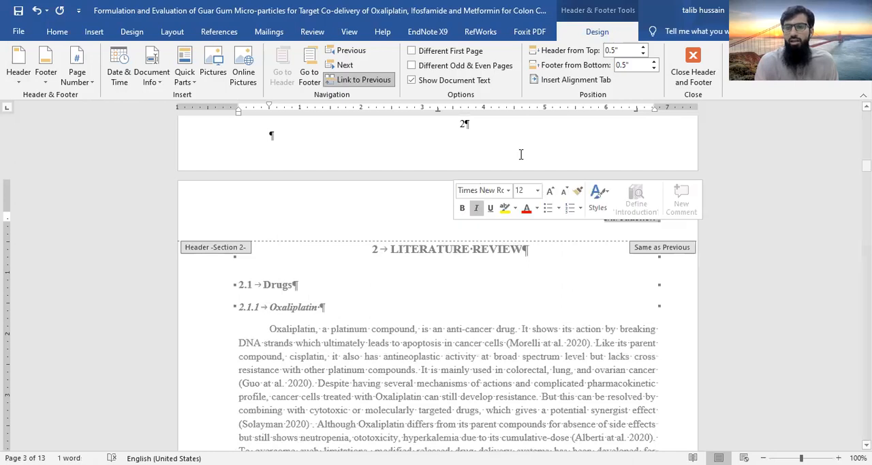
{"action": "left_click", "coordinate": [356, 82]}
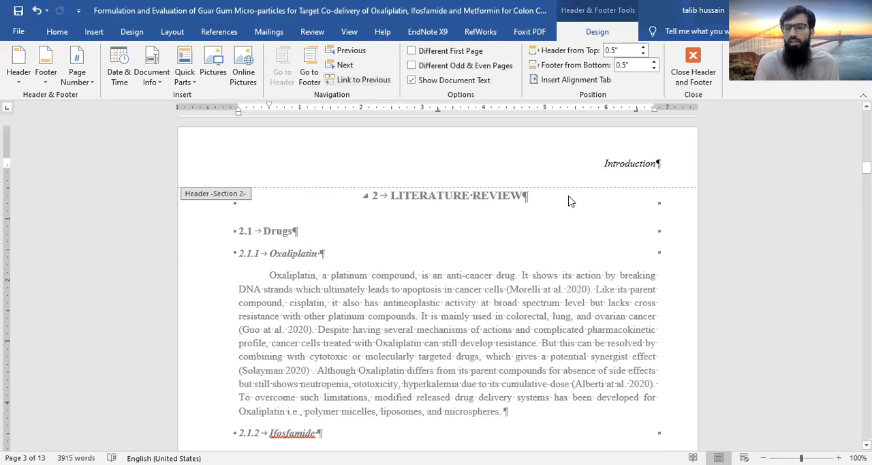
Replace the Section 2 header text with "Literature Review", enable a different first page for that section and return to the body
{"action": "left_click_drag", "start_coordinate": [605, 164], "coordinate": [671, 164]}
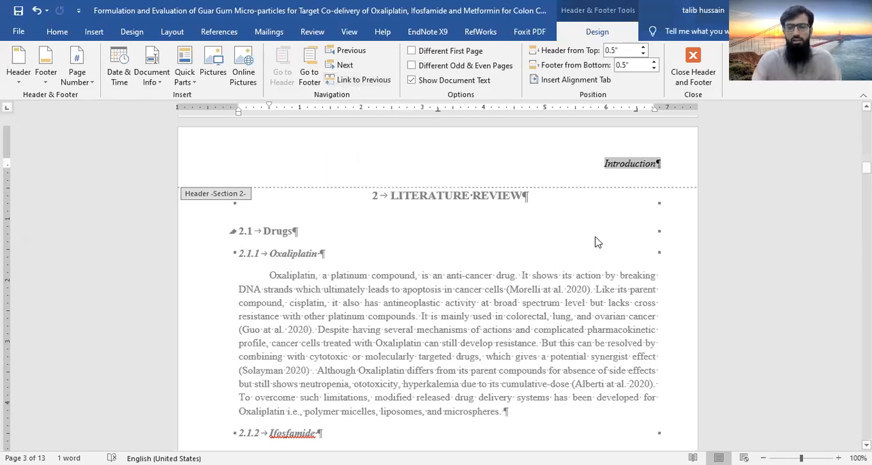
{"action": "type", "text": "Literat"}
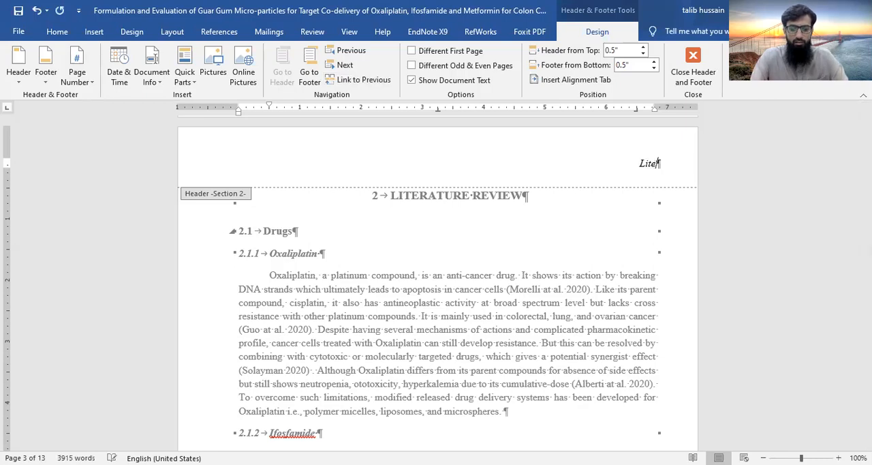
{"action": "type", "text": "ure "}
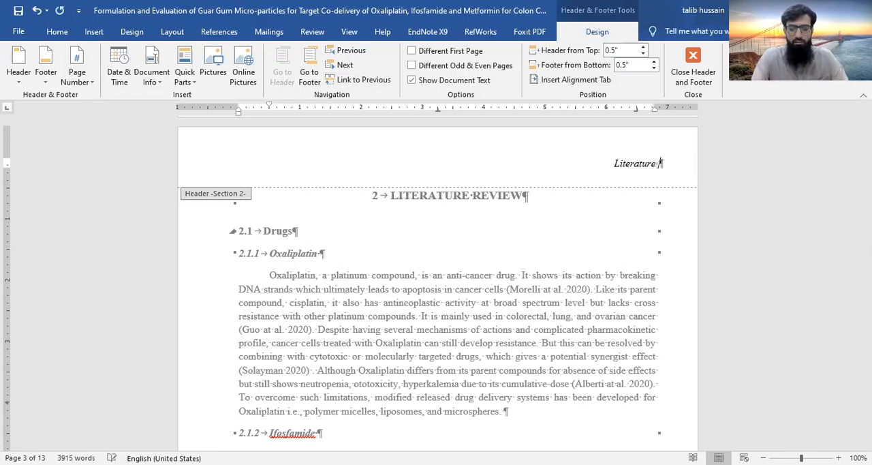
{"action": "type", "text": "Refiew"}
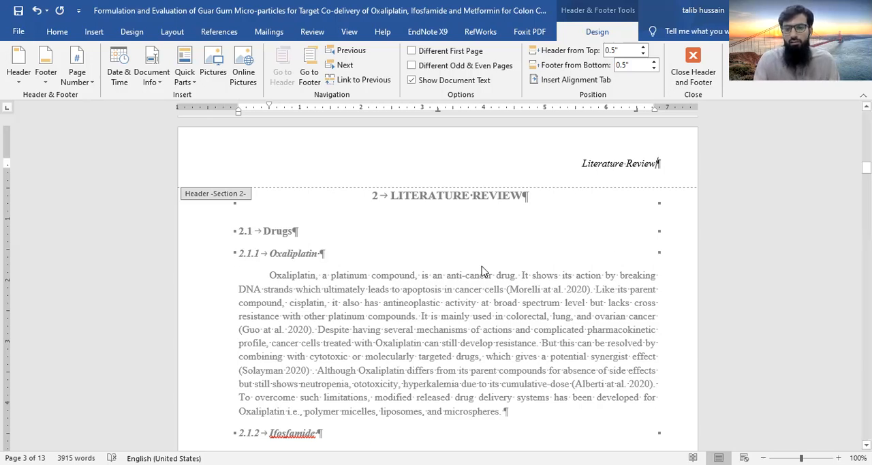
{"action": "left_click", "coordinate": [411, 50]}
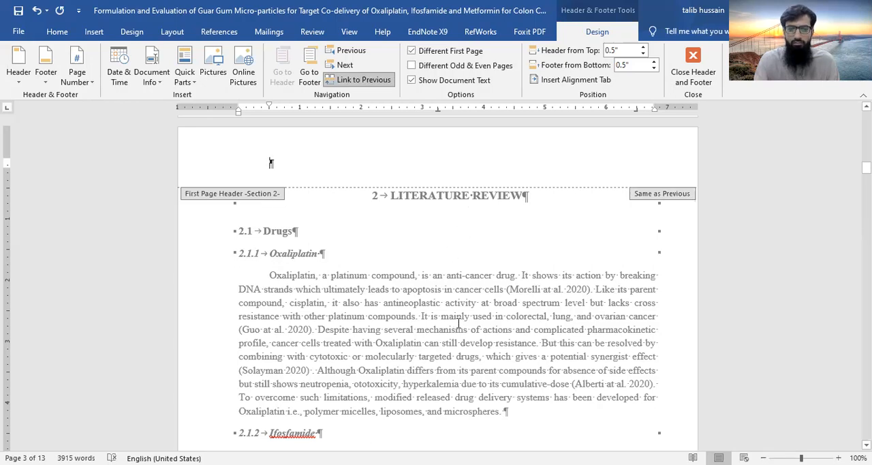
{"action": "double_click", "coordinate": [562, 302]}
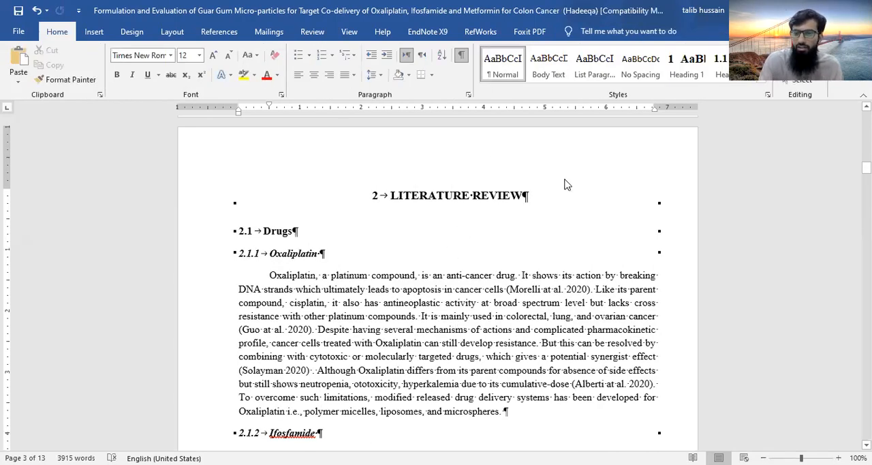
Examine the page headers from the Introduction chapter through Literature Review to the start of the Statement of Problem chapter
{"action": "scroll", "coordinate": [564, 184], "scroll_direction": "up", "scroll_amount": 10}
{"action": "scroll", "coordinate": [564, 177], "scroll_direction": "up", "scroll_amount": 2}
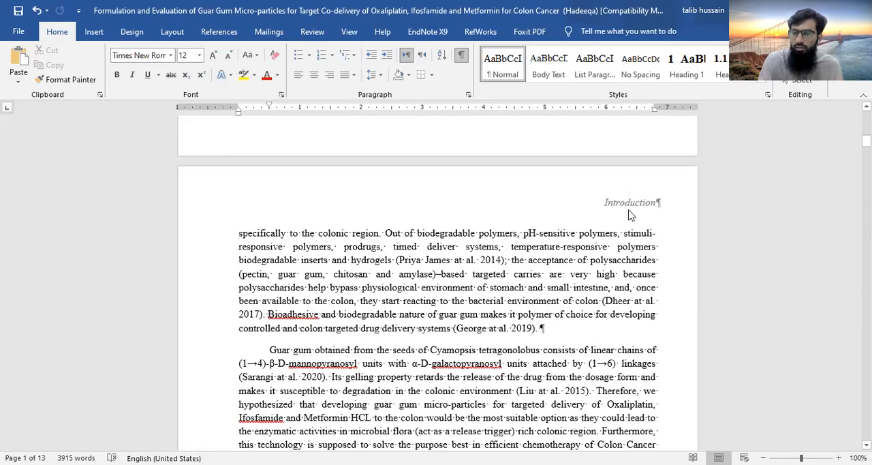
{"action": "scroll", "coordinate": [571, 208], "scroll_direction": "up", "scroll_amount": 1}
{"action": "scroll", "coordinate": [571, 209], "scroll_direction": "down", "scroll_amount": 5}
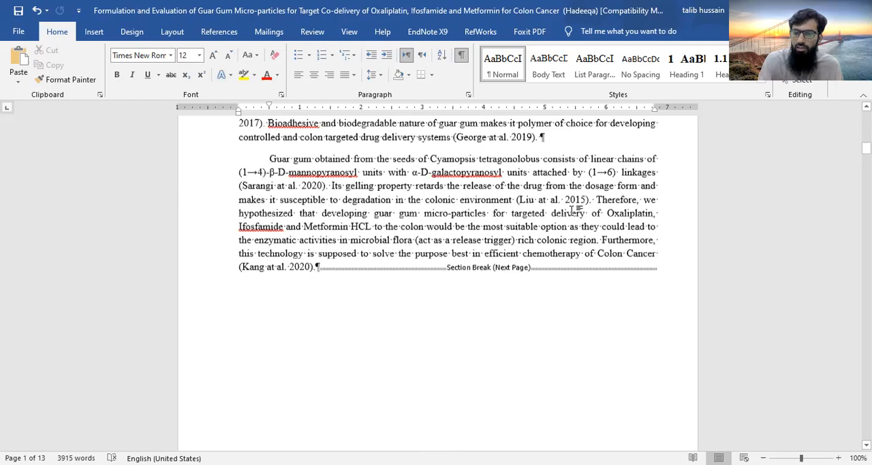
{"action": "scroll", "coordinate": [571, 211], "scroll_direction": "down", "scroll_amount": 8}
{"action": "scroll", "coordinate": [573, 211], "scroll_direction": "down", "scroll_amount": 15}
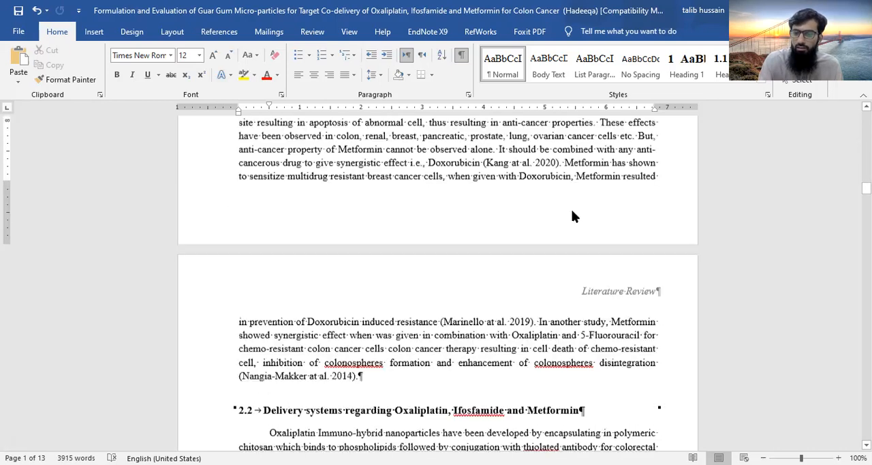
{"action": "scroll", "coordinate": [601, 247], "scroll_direction": "down", "scroll_amount": 2}
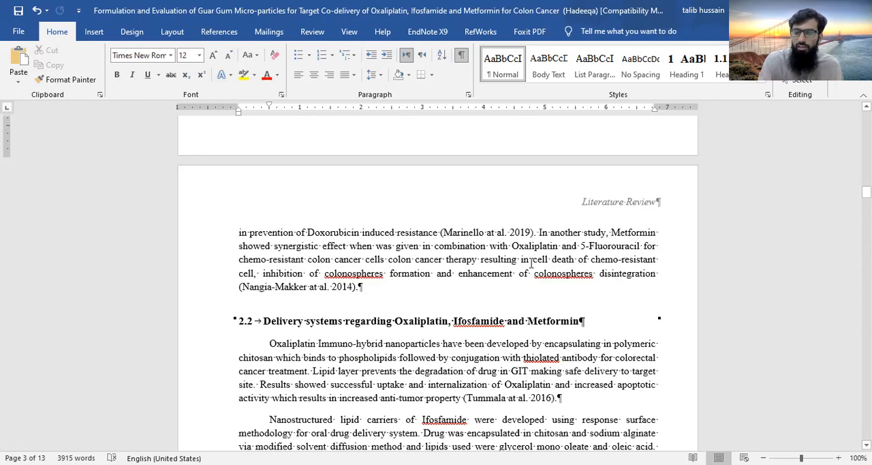
{"action": "scroll", "coordinate": [532, 264], "scroll_direction": "down", "scroll_amount": 8}
{"action": "scroll", "coordinate": [531, 263], "scroll_direction": "down", "scroll_amount": 8}
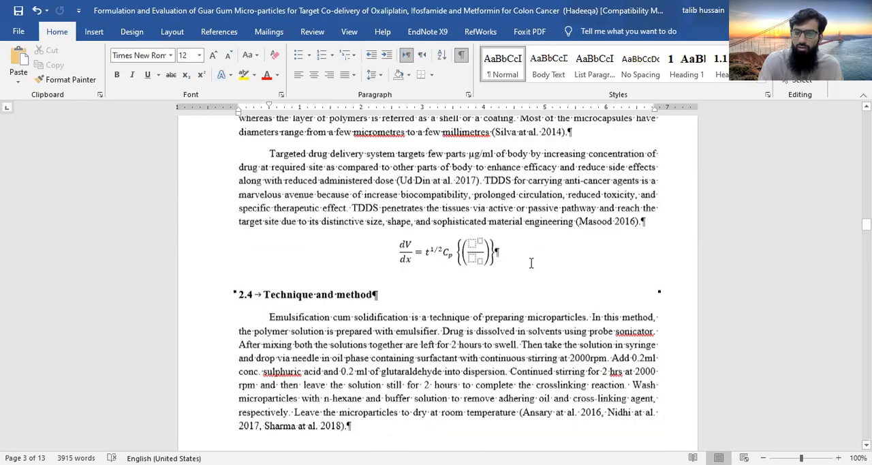
{"action": "scroll", "coordinate": [532, 263], "scroll_direction": "down", "scroll_amount": 8}
{"action": "scroll", "coordinate": [531, 263], "scroll_direction": "down", "scroll_amount": 8}
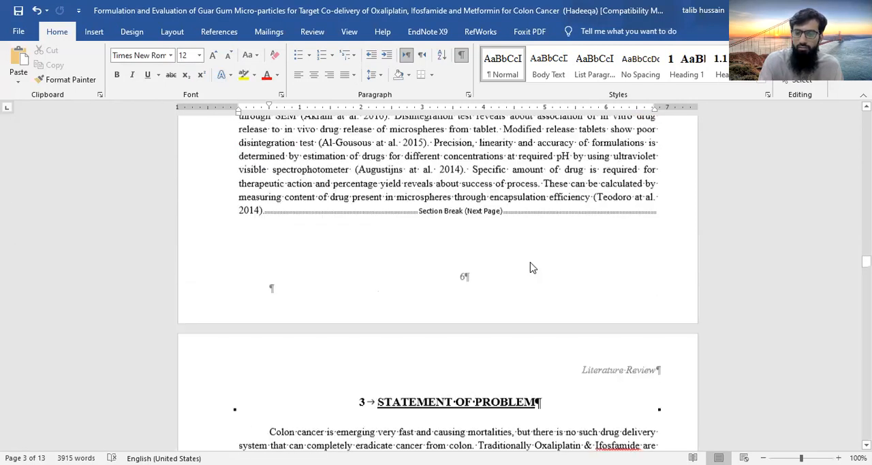
{"action": "scroll", "coordinate": [532, 264], "scroll_direction": "down", "scroll_amount": 4}
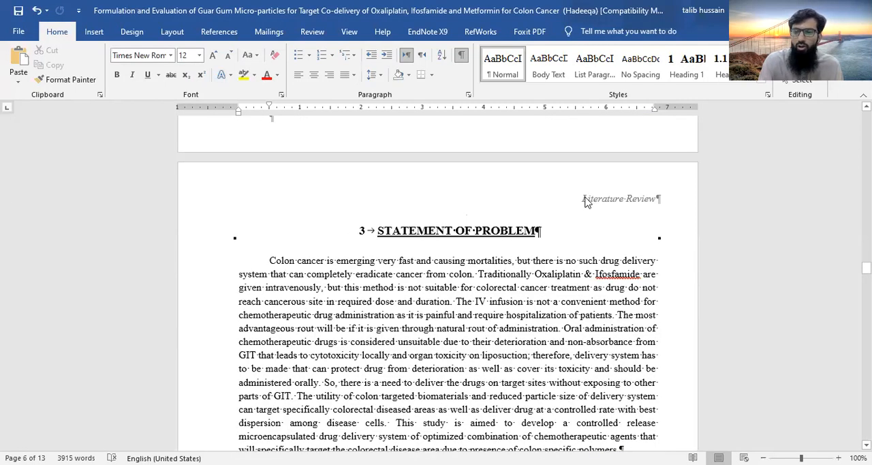
Copy the "STATEMENT OF PROBLEM" heading and paste it as text only over the Section 3 header text
{"action": "left_click", "coordinate": [587, 202]}
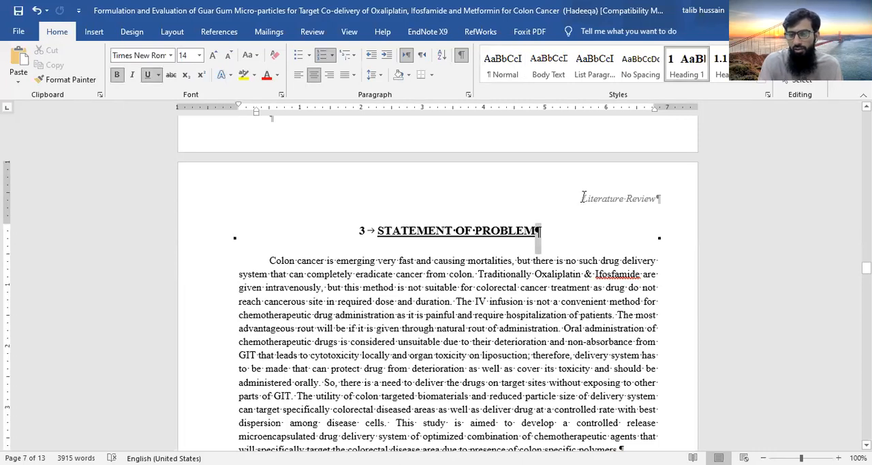
{"action": "double_click", "coordinate": [551, 230]}
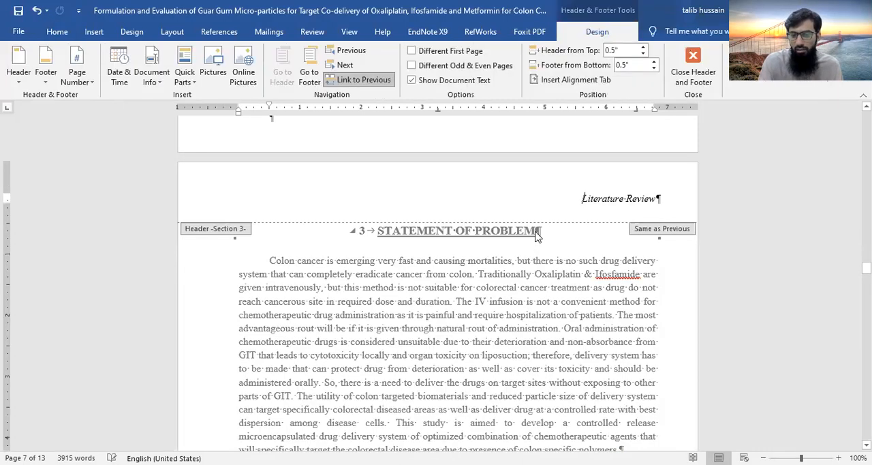
{"action": "triple_click", "coordinate": [393, 230]}
{"action": "key", "text": "ctrl+c"}
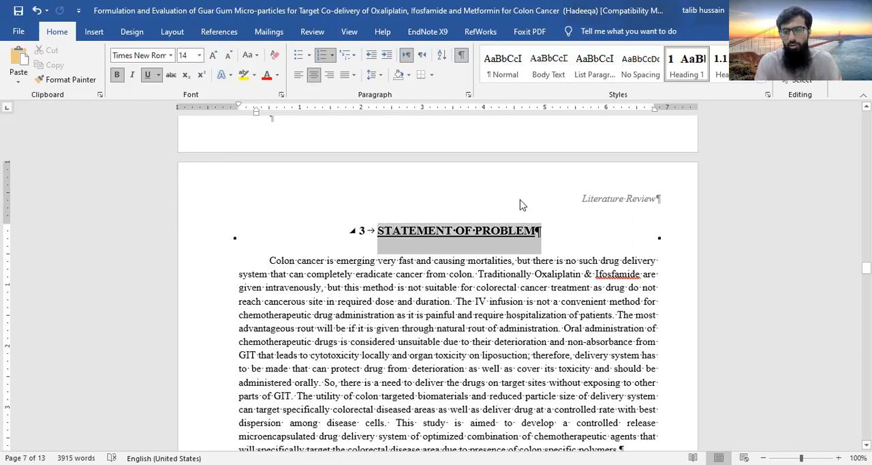
{"action": "double_click", "coordinate": [584, 199]}
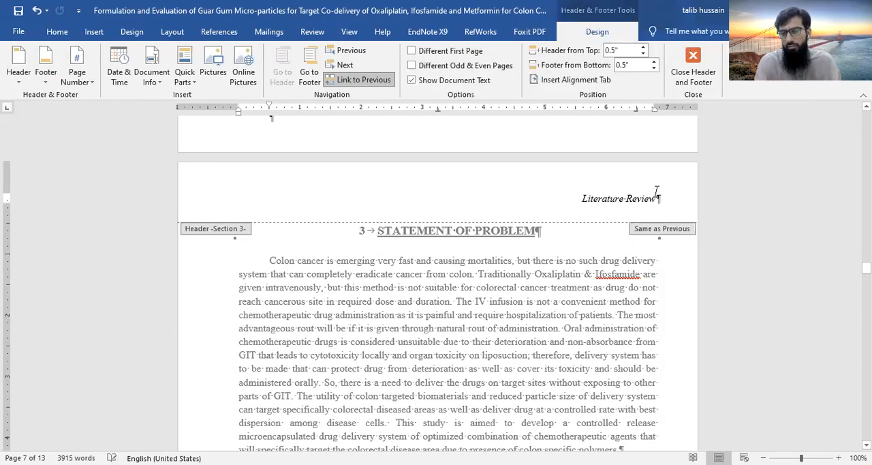
{"action": "triple_click", "coordinate": [660, 191]}
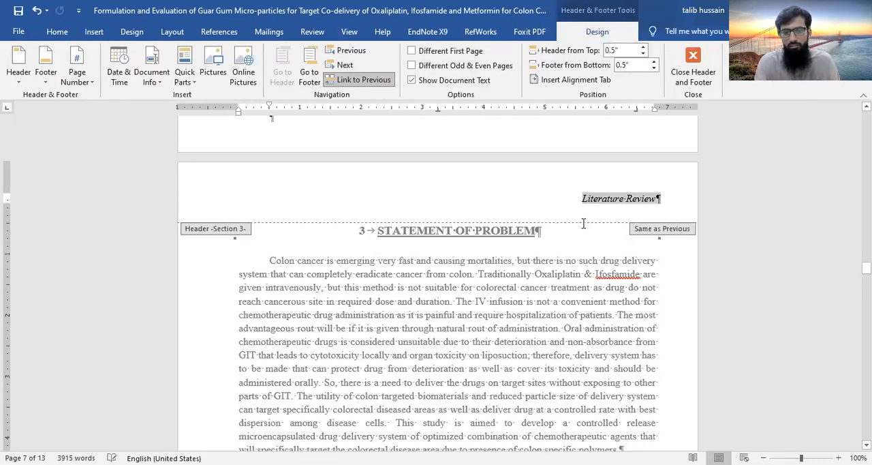
{"action": "key", "text": "ctrl+v"}
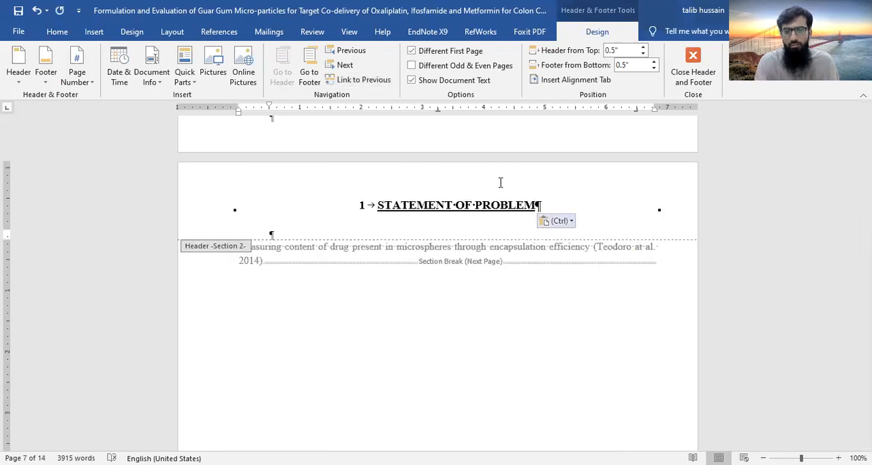
{"action": "key", "text": "t"}
{"action": "key", "text": "shift+Home"}
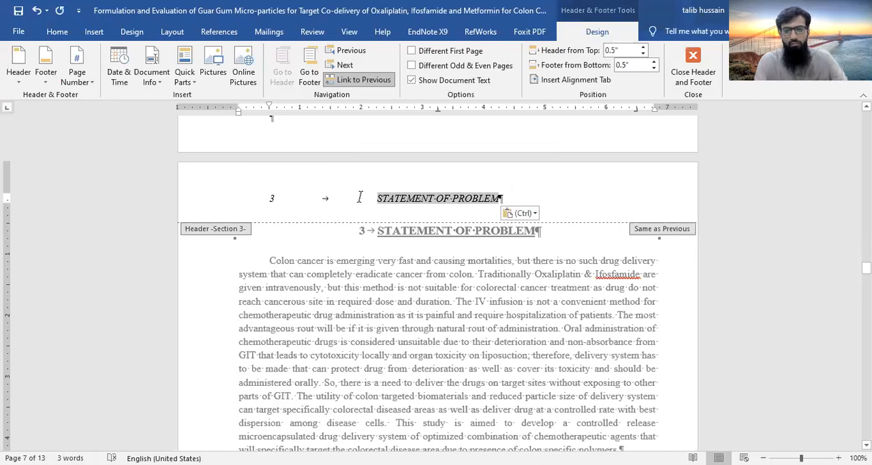
Change the pasted header title to sentence case, reading "Statement of problem"
{"action": "key", "text": "shift+F3"}
{"action": "key", "text": "shift+F3"}
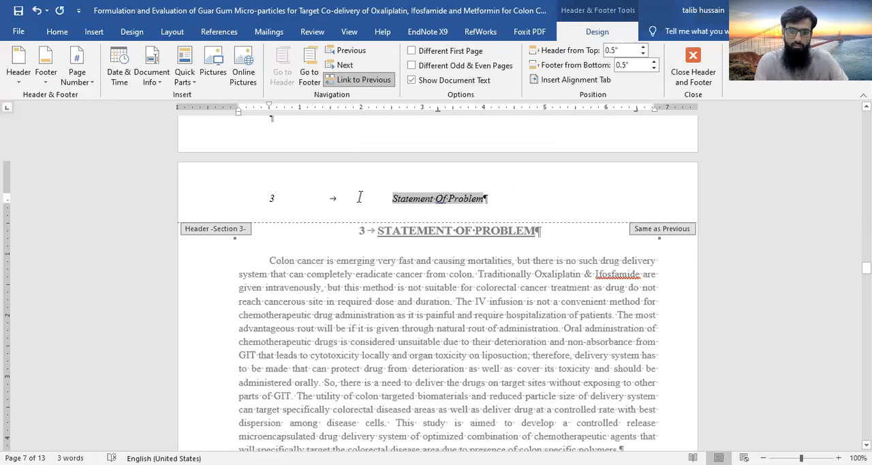
{"action": "key", "text": "shift+F3"}
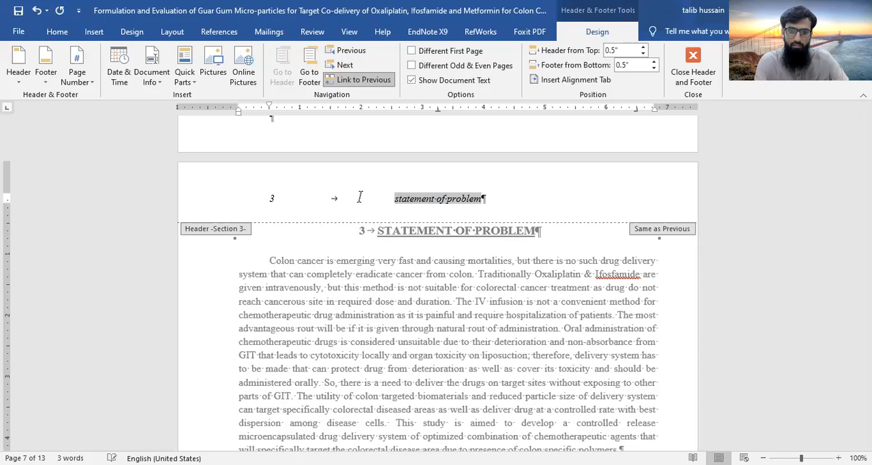
{"action": "left_click", "coordinate": [411, 197]}
{"action": "key", "text": "shift+F3"}
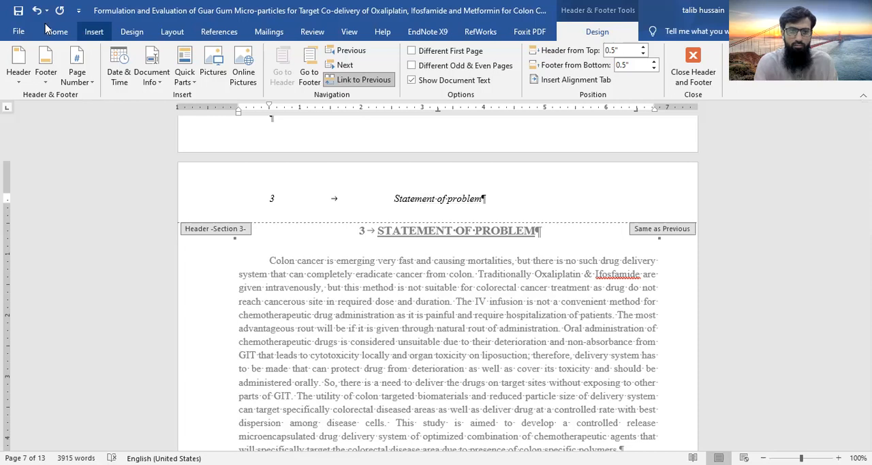
Right-align the "Statement of problem" header, delete the leading number 3 and its tab, and return to the body
{"action": "scroll", "coordinate": [255, 91], "scroll_direction": "up", "scroll_amount": 1}
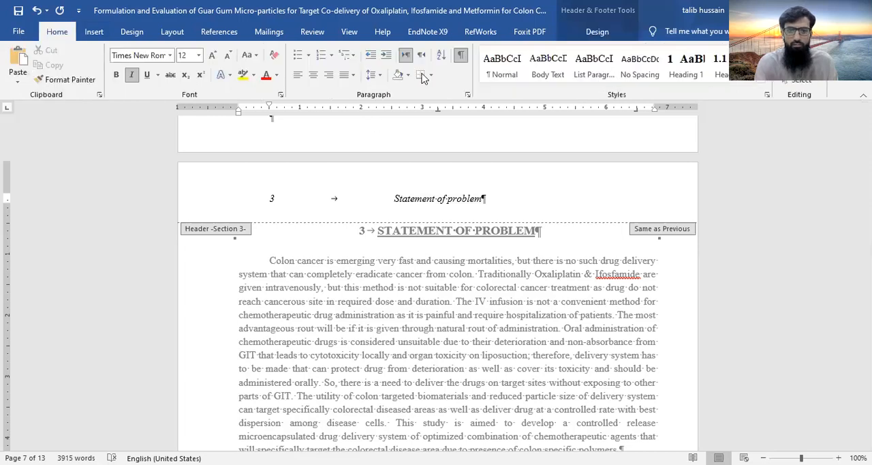
{"action": "left_click", "coordinate": [329, 77]}
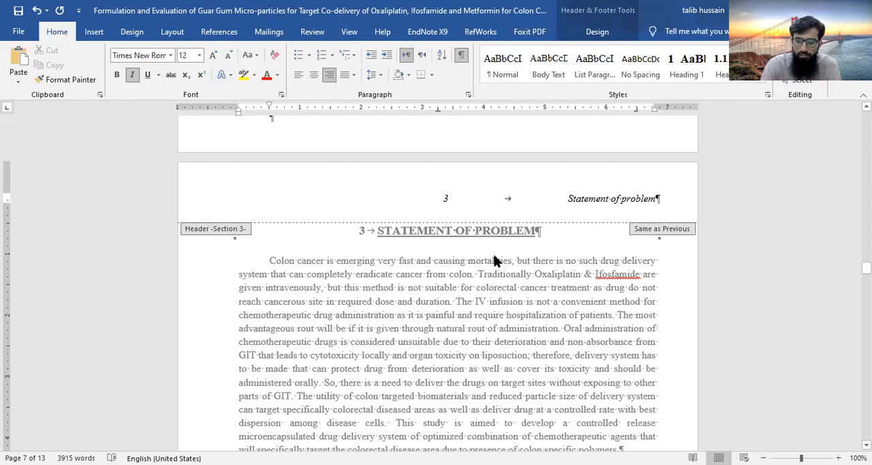
{"action": "left_click", "coordinate": [517, 195]}
{"action": "key", "text": "BackSpace"}
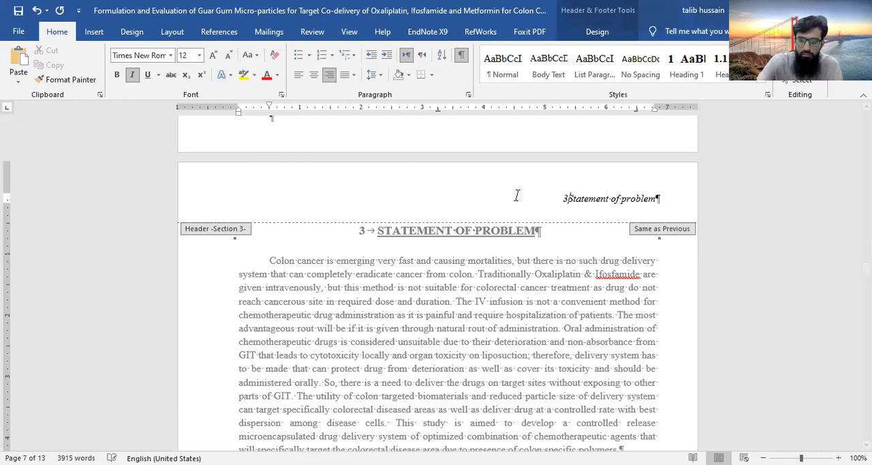
{"action": "key", "text": "BackSpace"}
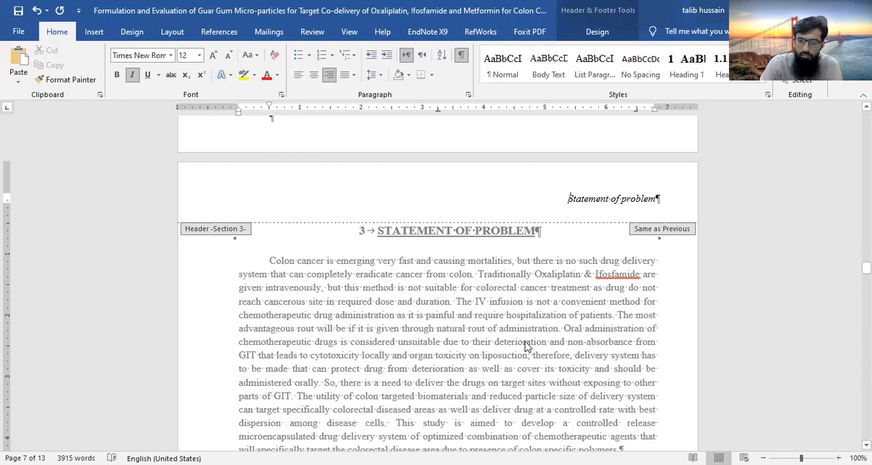
{"action": "double_click", "coordinate": [496, 325]}
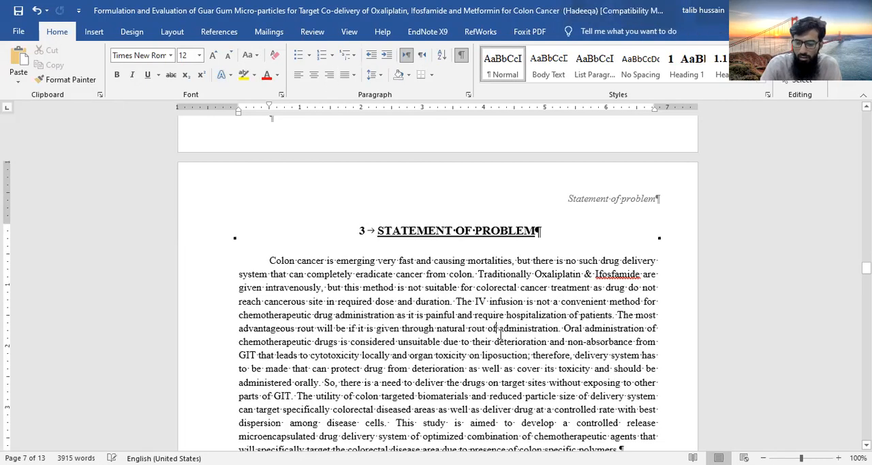
Compare the header on the Literature Review pages with the one on the Statement of Problem page
{"action": "scroll", "coordinate": [500, 332], "scroll_direction": "down", "scroll_amount": 5}
{"action": "scroll", "coordinate": [501, 334], "scroll_direction": "down", "scroll_amount": 10}
{"action": "scroll", "coordinate": [501, 334], "scroll_direction": "up", "scroll_amount": 7}
{"action": "scroll", "coordinate": [500, 334], "scroll_direction": "up", "scroll_amount": 18}
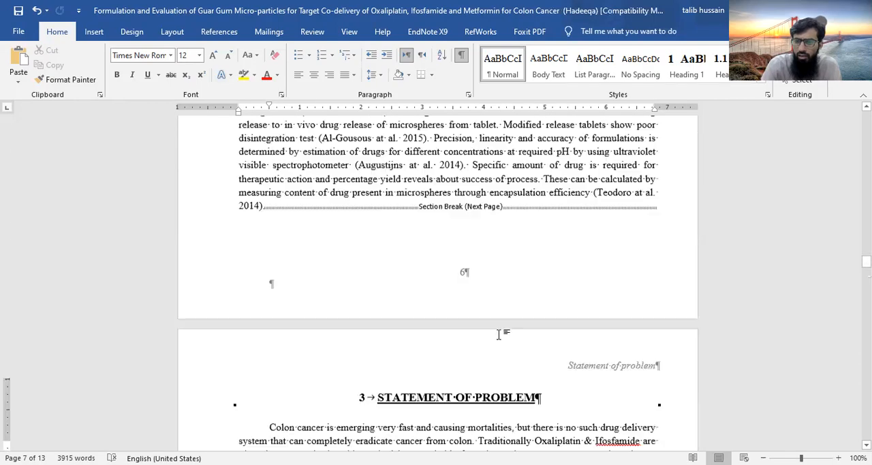
{"action": "scroll", "coordinate": [501, 334], "scroll_direction": "up", "scroll_amount": 8}
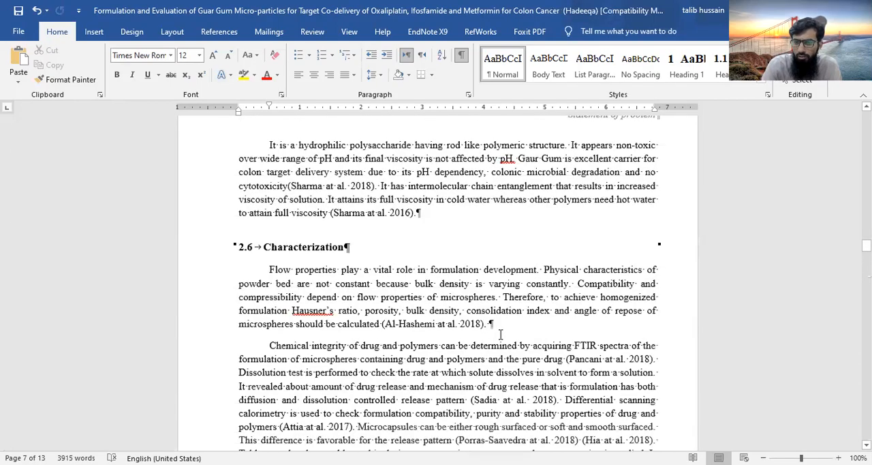
{"action": "scroll", "coordinate": [500, 334], "scroll_direction": "up", "scroll_amount": 4}
{"action": "scroll", "coordinate": [500, 334], "scroll_direction": "down", "scroll_amount": 13}
{"action": "scroll", "coordinate": [506, 323], "scroll_direction": "down", "scroll_amount": 5}
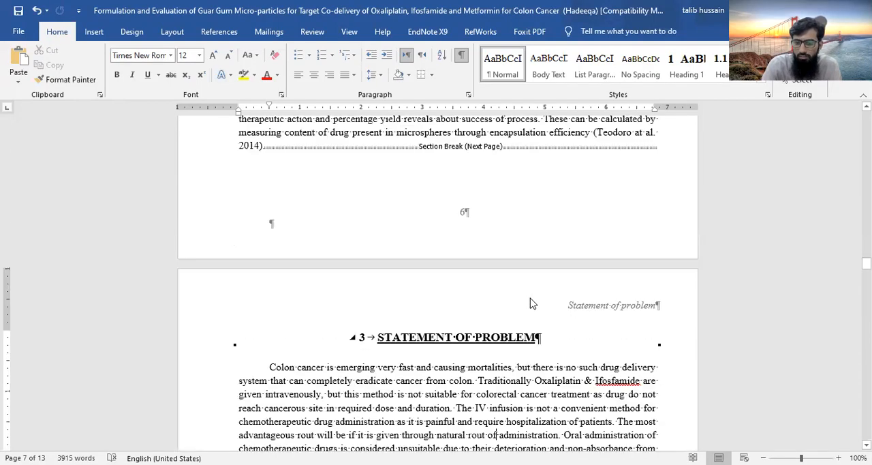
Unlink the Statement of Problem section's header from the previous section and return to the body text
{"action": "left_click", "coordinate": [571, 305]}
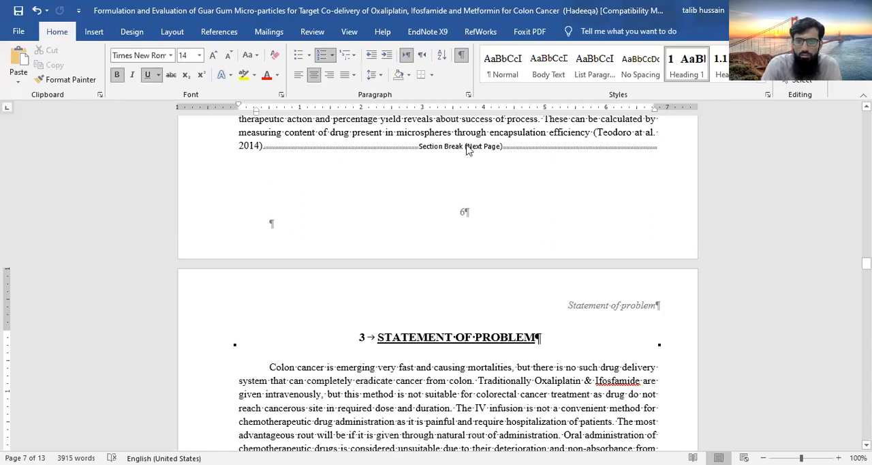
{"action": "double_click", "coordinate": [570, 305]}
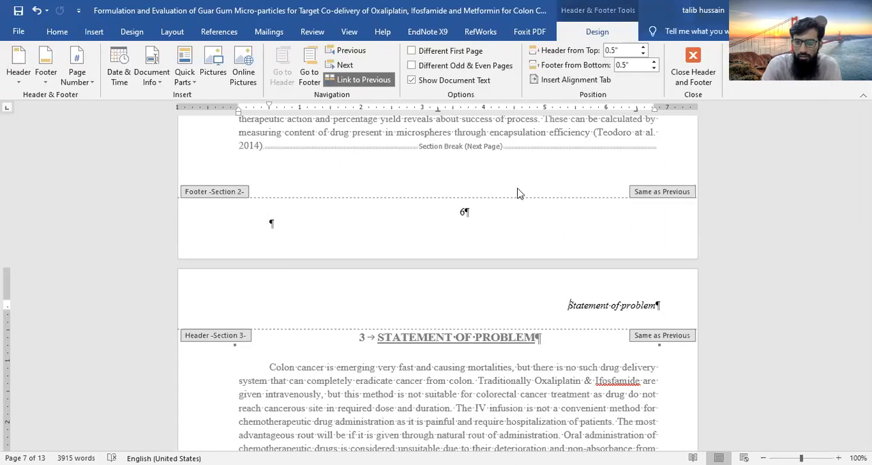
{"action": "scroll", "coordinate": [531, 202], "scroll_direction": "down", "scroll_amount": 4}
{"action": "scroll", "coordinate": [531, 202], "scroll_direction": "up", "scroll_amount": 2}
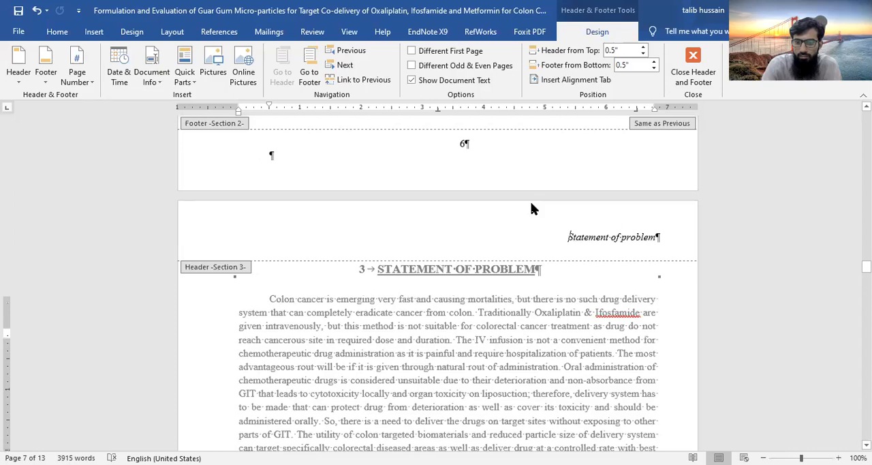
{"action": "scroll", "coordinate": [531, 207], "scroll_direction": "up", "scroll_amount": 5}
{"action": "scroll", "coordinate": [532, 208], "scroll_direction": "up", "scroll_amount": 6}
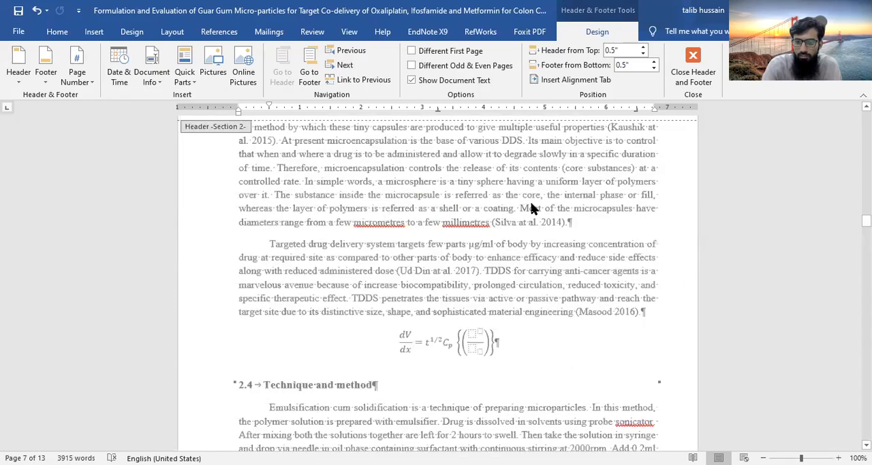
{"action": "scroll", "coordinate": [531, 202], "scroll_direction": "down", "scroll_amount": 5}
{"action": "scroll", "coordinate": [531, 202], "scroll_direction": "down", "scroll_amount": 8}
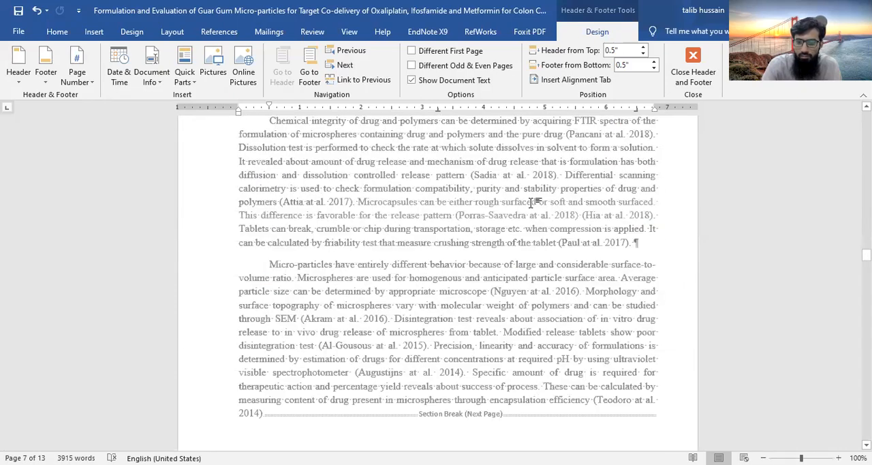
{"action": "scroll", "coordinate": [532, 208], "scroll_direction": "down", "scroll_amount": 10}
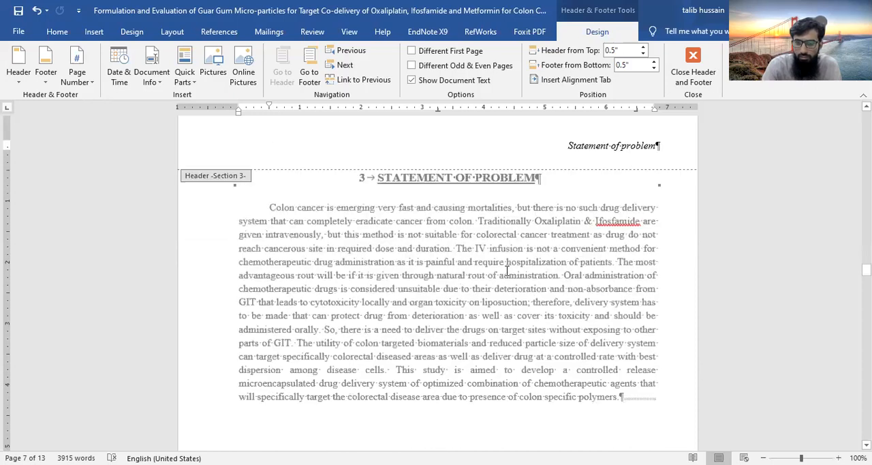
{"action": "key", "text": "Escape"}
Replace the Section 2 header text with "Literature Review" and return to the body text
{"action": "scroll", "coordinate": [549, 264], "scroll_direction": "up", "scroll_amount": 8}
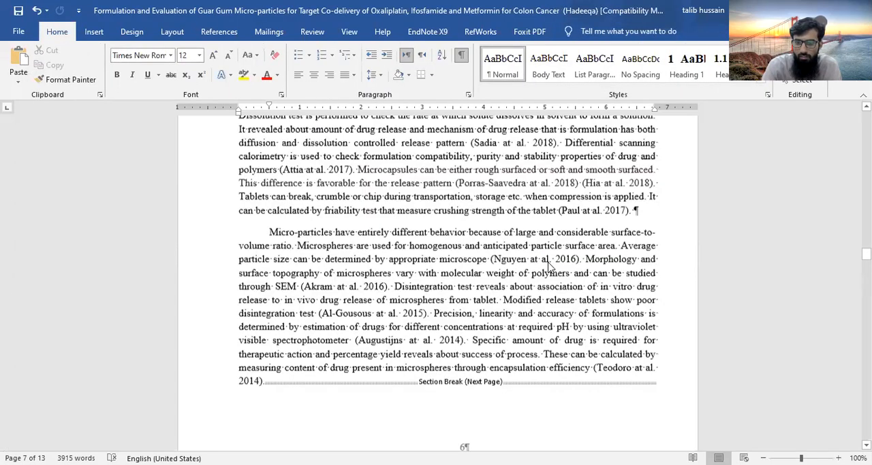
{"action": "scroll", "coordinate": [549, 264], "scroll_direction": "up", "scroll_amount": 8}
{"action": "left_click", "coordinate": [572, 280]}
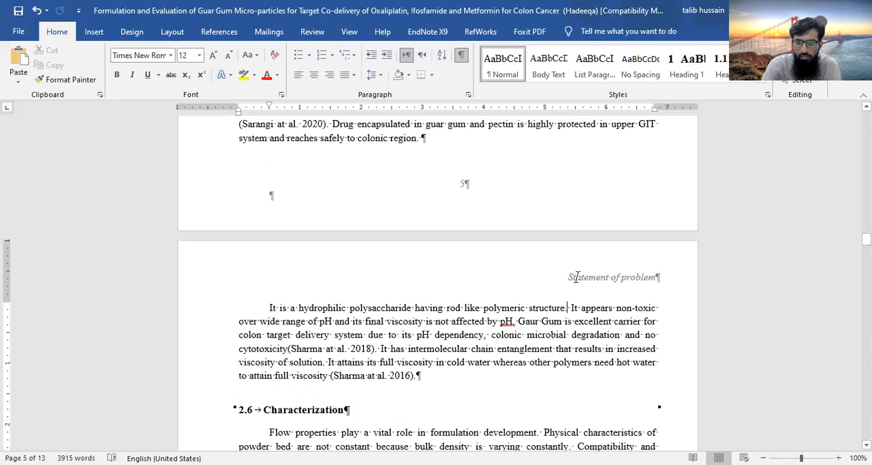
{"action": "double_click", "coordinate": [576, 277]}
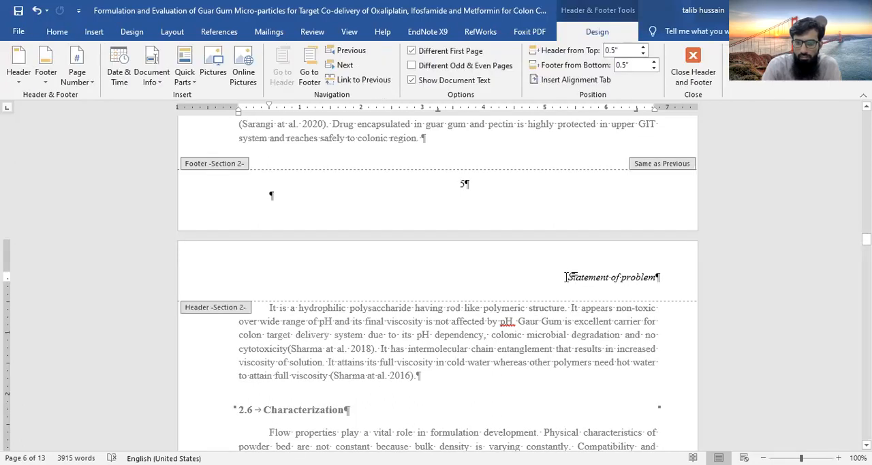
{"action": "triple_click", "coordinate": [642, 277]}
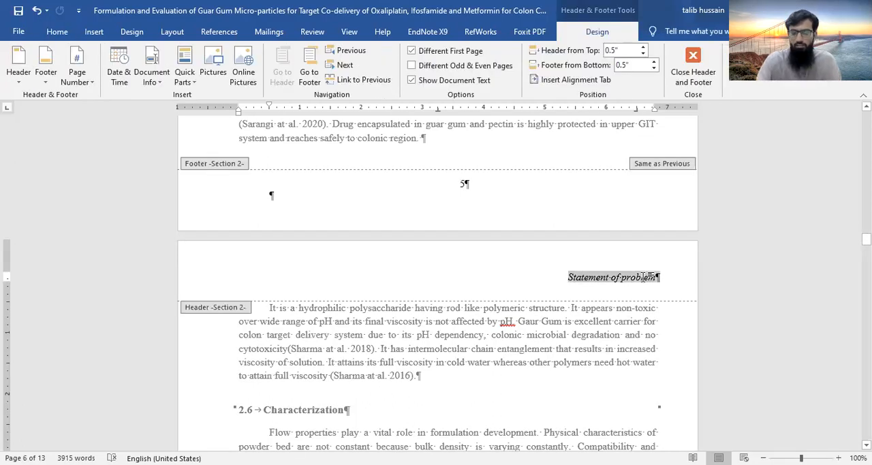
{"action": "type", "text": "Li"}
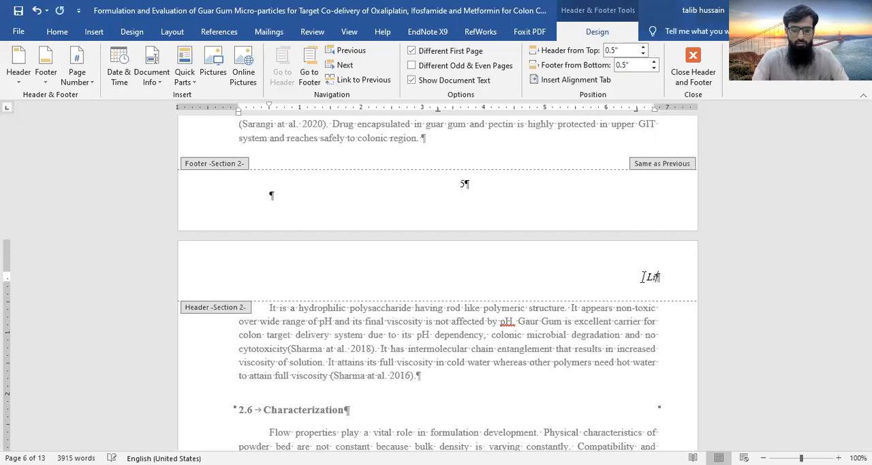
{"action": "type", "text": "terature Review"}
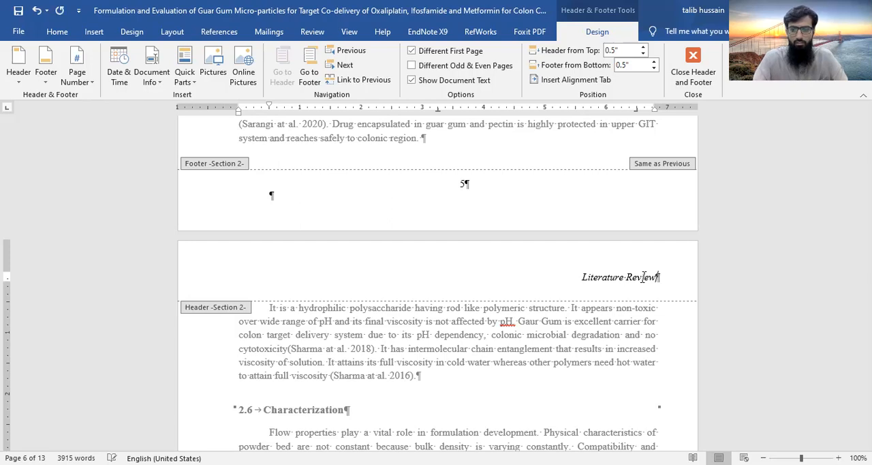
{"action": "double_click", "coordinate": [502, 382]}
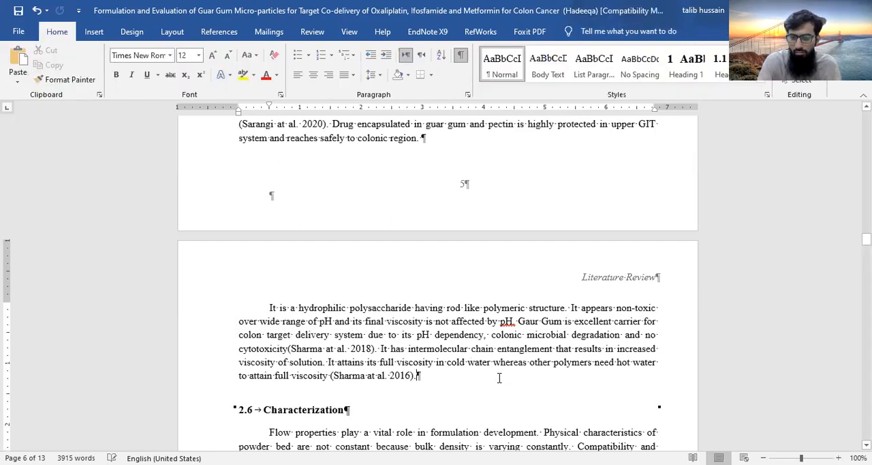
Examine the page headers from Statement of Problem back to the Introduction and forward to the Materials and Methods page
{"action": "scroll", "coordinate": [405, 291], "scroll_direction": "down", "scroll_amount": 10}
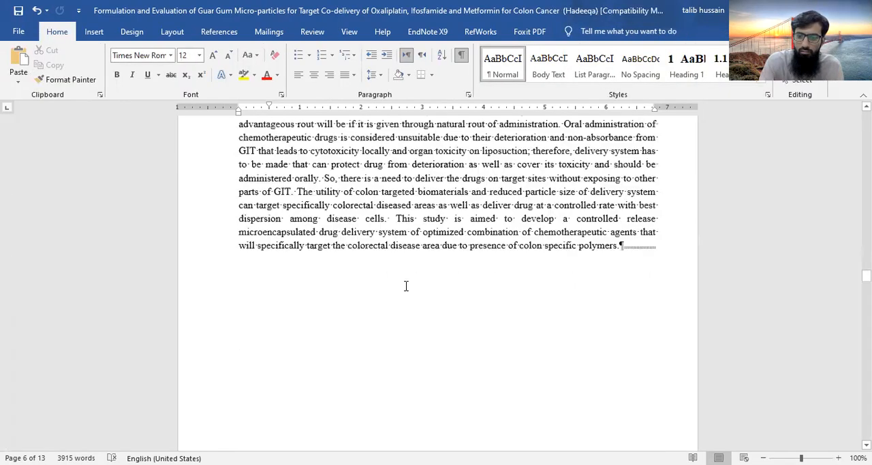
{"action": "scroll", "coordinate": [406, 286], "scroll_direction": "up", "scroll_amount": 5}
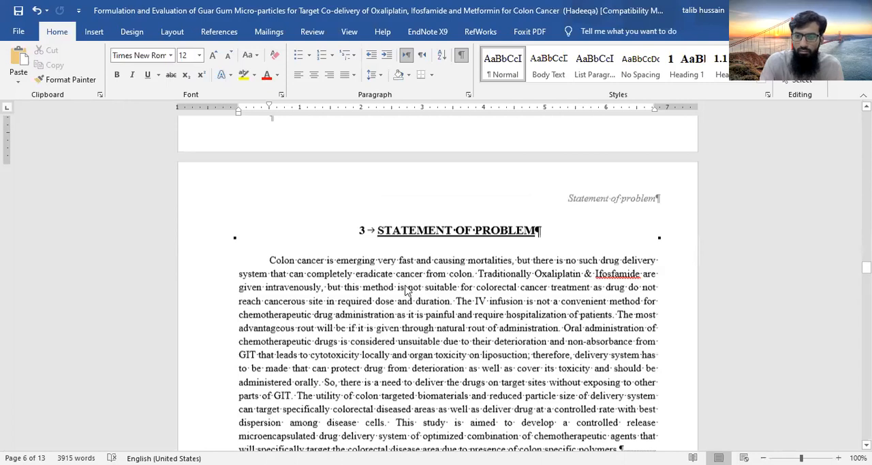
{"action": "scroll", "coordinate": [406, 287], "scroll_direction": "up", "scroll_amount": 5}
{"action": "scroll", "coordinate": [406, 302], "scroll_direction": "up", "scroll_amount": 10}
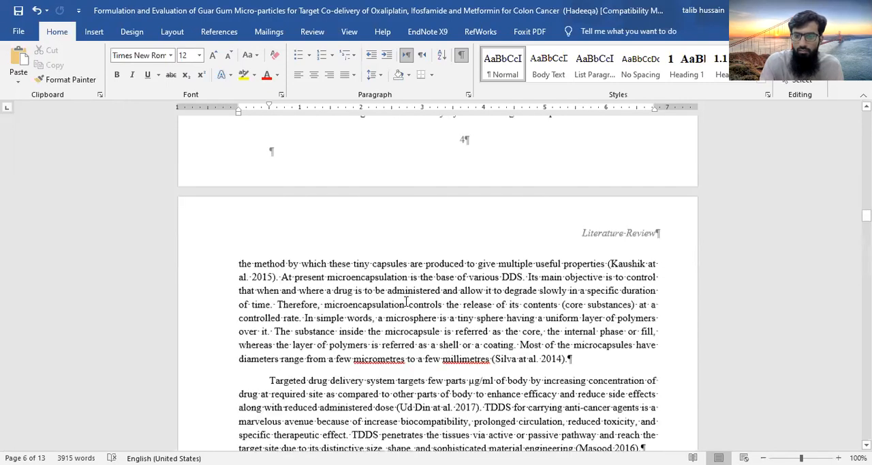
{"action": "scroll", "coordinate": [406, 302], "scroll_direction": "up", "scroll_amount": 10}
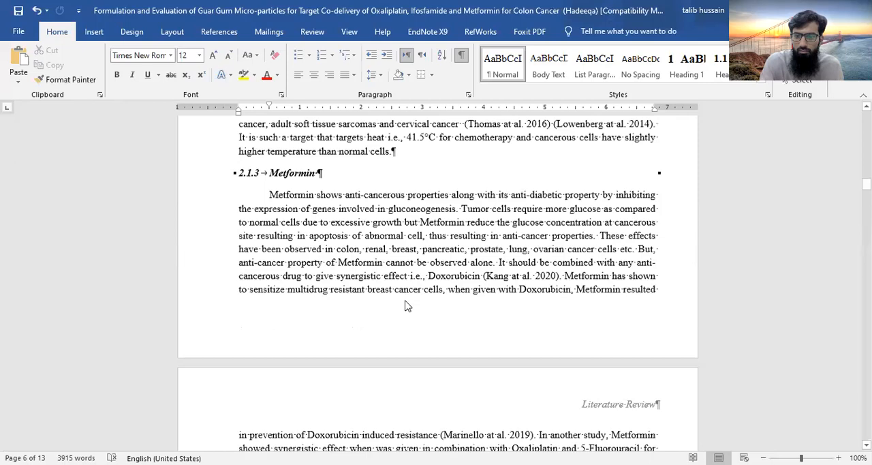
{"action": "scroll", "coordinate": [406, 303], "scroll_direction": "up", "scroll_amount": 15}
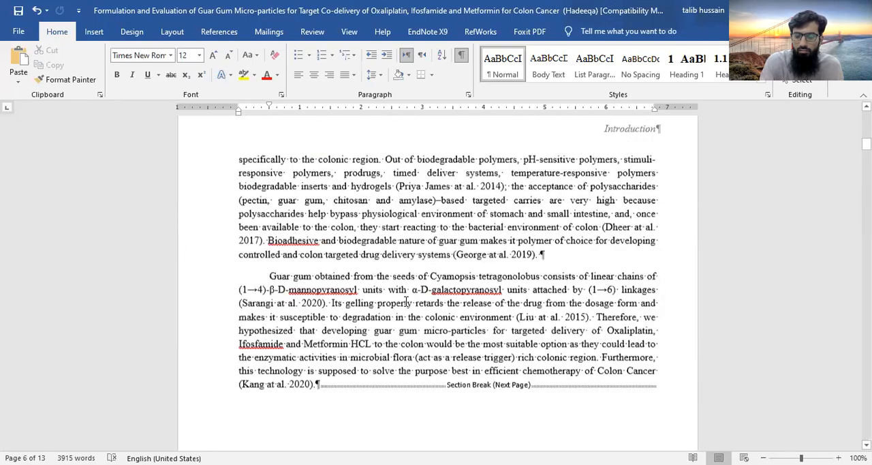
{"action": "scroll", "coordinate": [407, 302], "scroll_direction": "up", "scroll_amount": 8}
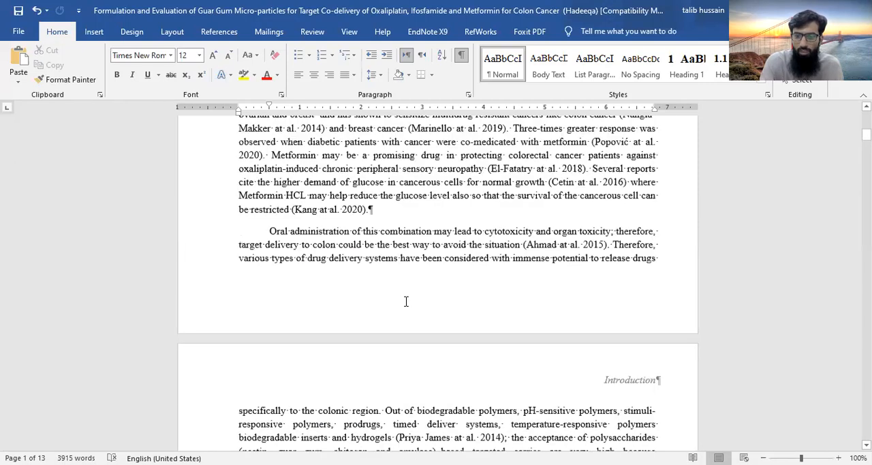
{"action": "scroll", "coordinate": [406, 302], "scroll_direction": "down", "scroll_amount": 20}
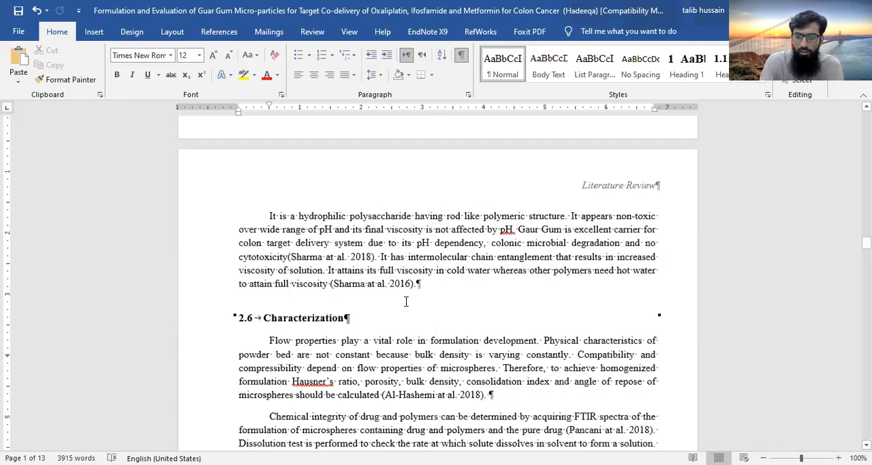
{"action": "scroll", "coordinate": [407, 301], "scroll_direction": "down", "scroll_amount": 10}
{"action": "scroll", "coordinate": [406, 302], "scroll_direction": "down", "scroll_amount": 10}
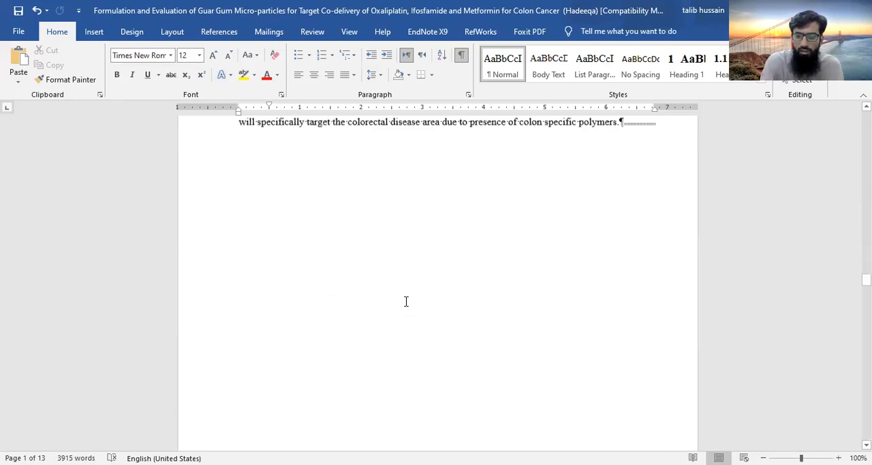
{"action": "scroll", "coordinate": [406, 302], "scroll_direction": "down", "scroll_amount": 10}
{"action": "scroll", "coordinate": [580, 227], "scroll_direction": "up", "scroll_amount": 1}
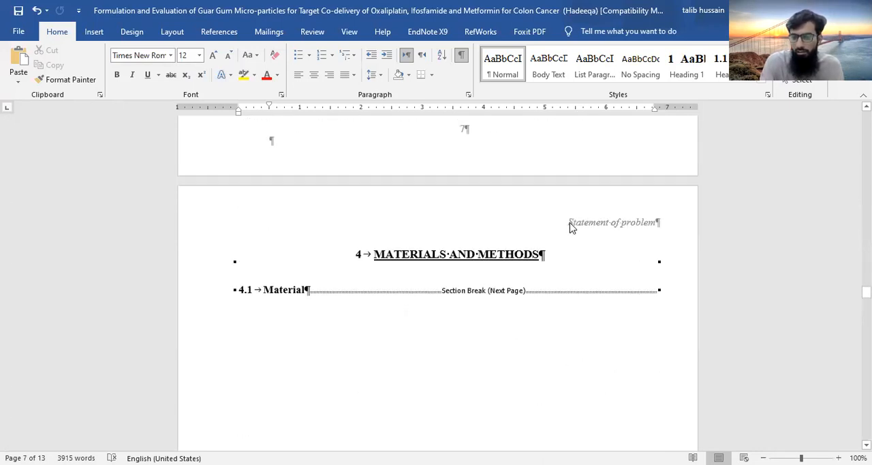
Replace the Section 4 header text above the Materials and Methods heading with "Material and Methods"
{"action": "double_click", "coordinate": [656, 220]}
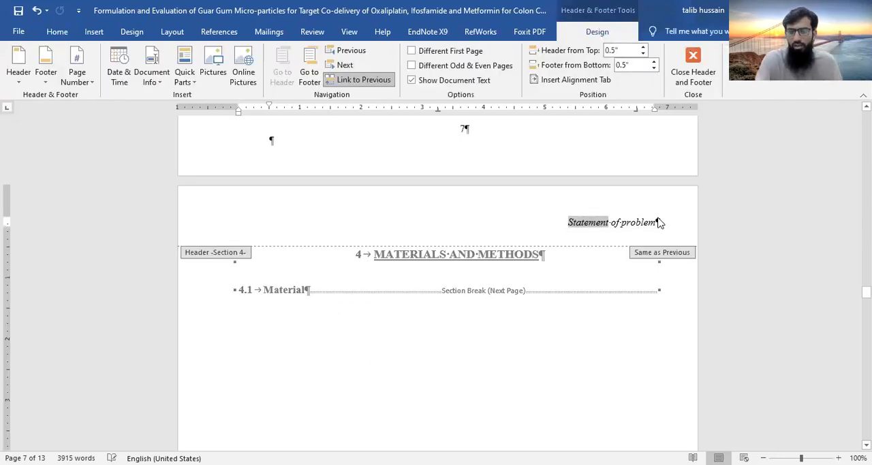
{"action": "triple_click", "coordinate": [657, 222]}
{"action": "type", "text": "Material and Methods"}
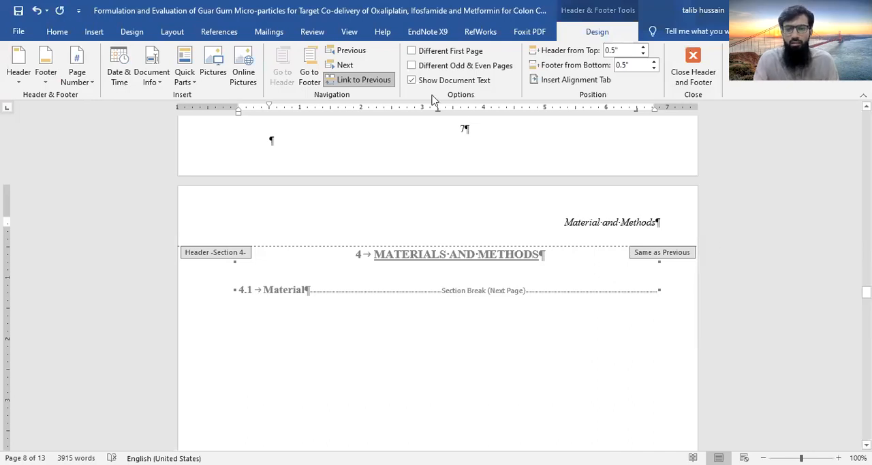
Unlink the Section 4 header from the previous section and return to the body text
{"action": "left_click", "coordinate": [365, 80]}
{"action": "scroll", "coordinate": [480, 285], "scroll_direction": "down", "scroll_amount": 1}
{"action": "left_click", "coordinate": [446, 152]}
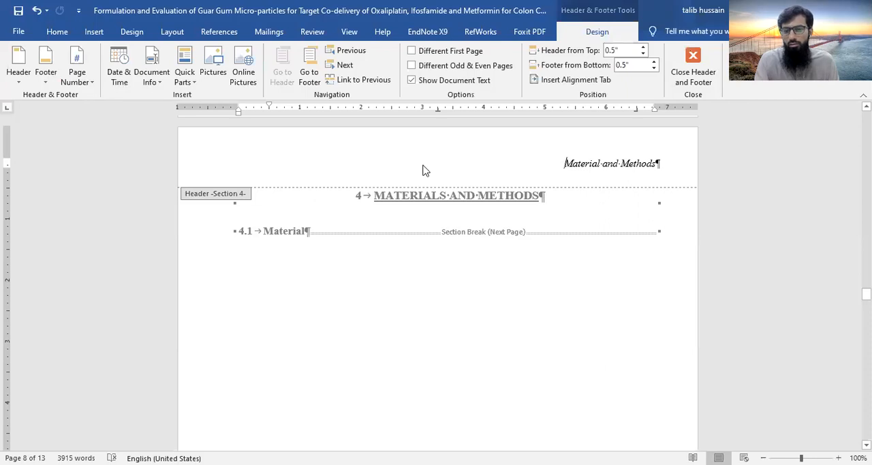
{"action": "key", "text": "ctrl+shift+Right"}
{"action": "double_click", "coordinate": [396, 266]}
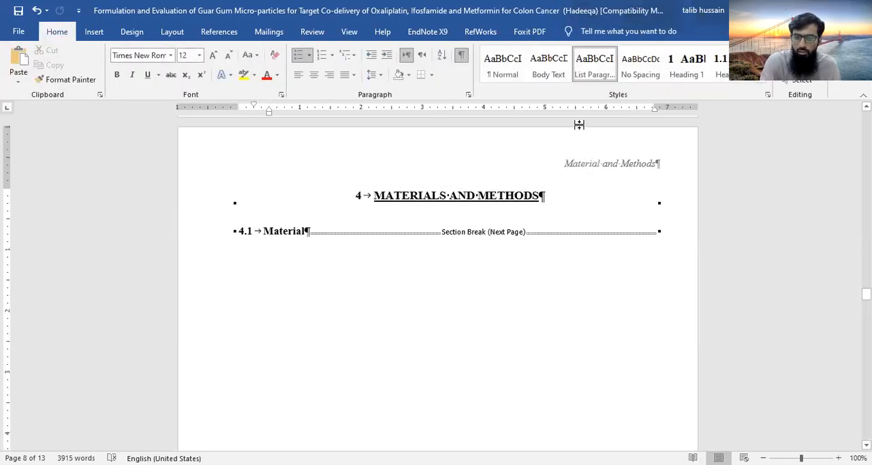
Enable a different first page for Section 4 and unlink its first page header from the previous section
{"action": "double_click", "coordinate": [559, 164]}
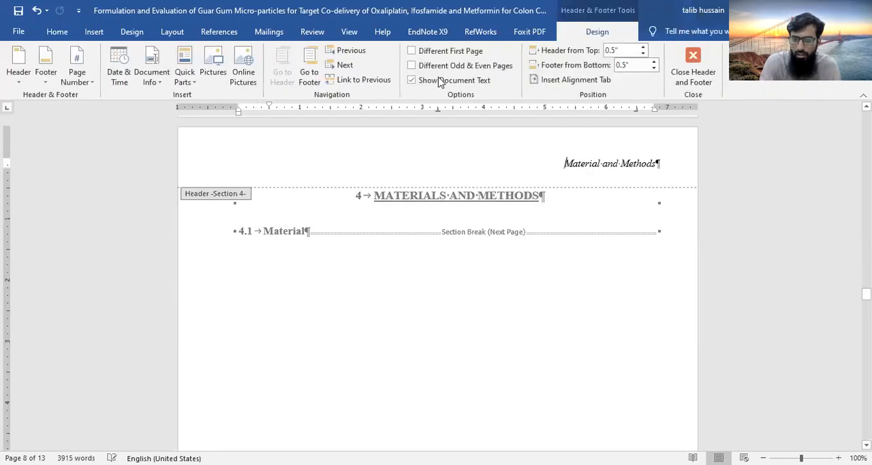
{"action": "left_click", "coordinate": [412, 54]}
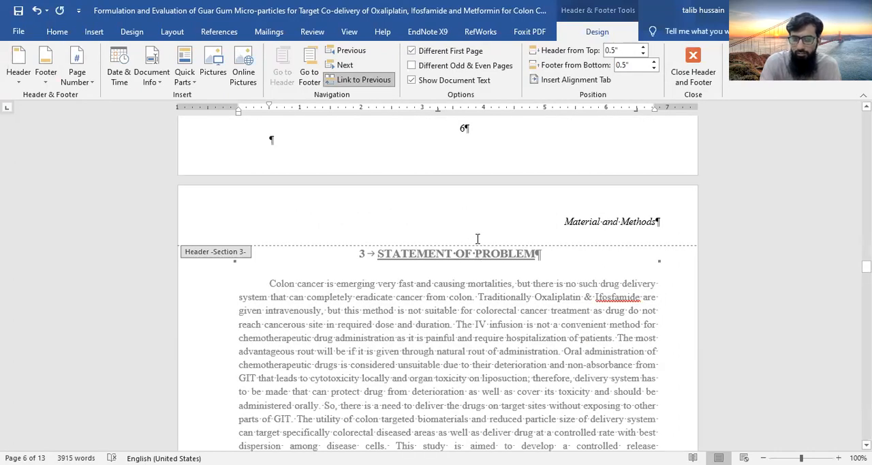
{"action": "left_click", "coordinate": [366, 83]}
{"action": "scroll", "coordinate": [491, 224], "scroll_direction": "down", "scroll_amount": 10}
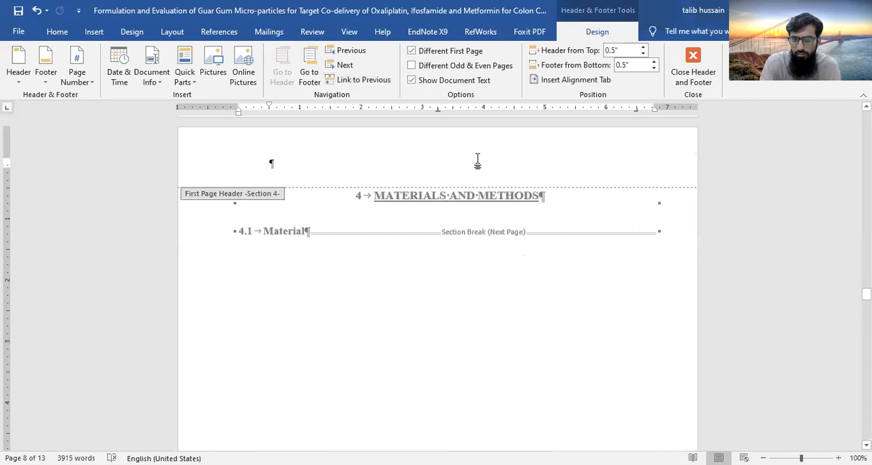
Examine the pages before Materials and Methods, back to the Characterization part of the Literature Review, with the header area open
{"action": "scroll", "coordinate": [479, 162], "scroll_direction": "up", "scroll_amount": 10}
{"action": "scroll", "coordinate": [479, 159], "scroll_direction": "up", "scroll_amount": 5}
{"action": "scroll", "coordinate": [475, 264], "scroll_direction": "up", "scroll_amount": 3}
{"action": "scroll", "coordinate": [475, 264], "scroll_direction": "up", "scroll_amount": 3}
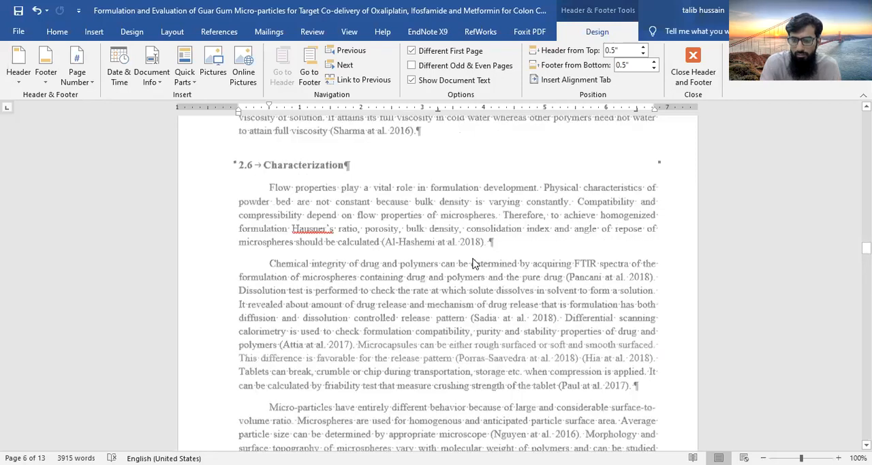
{"action": "scroll", "coordinate": [474, 258], "scroll_direction": "up", "scroll_amount": 3}
{"action": "scroll", "coordinate": [475, 263], "scroll_direction": "down", "scroll_amount": 5}
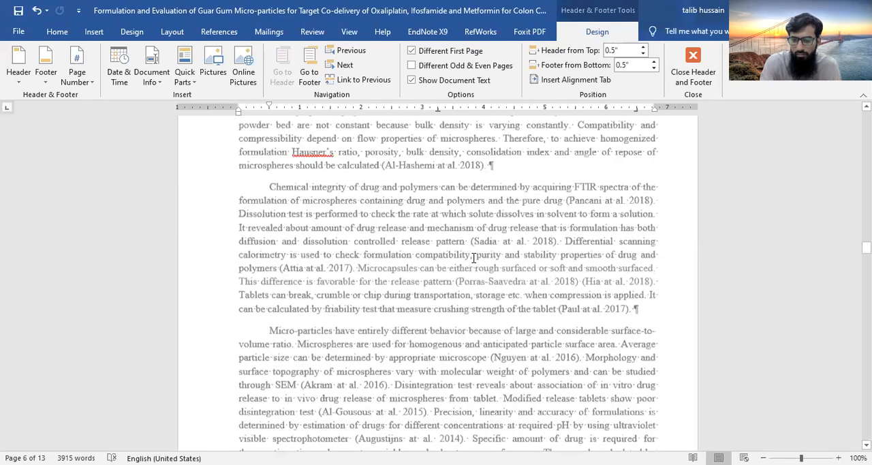
{"action": "scroll", "coordinate": [475, 264], "scroll_direction": "down", "scroll_amount": 5}
{"action": "scroll", "coordinate": [475, 264], "scroll_direction": "down", "scroll_amount": 5}
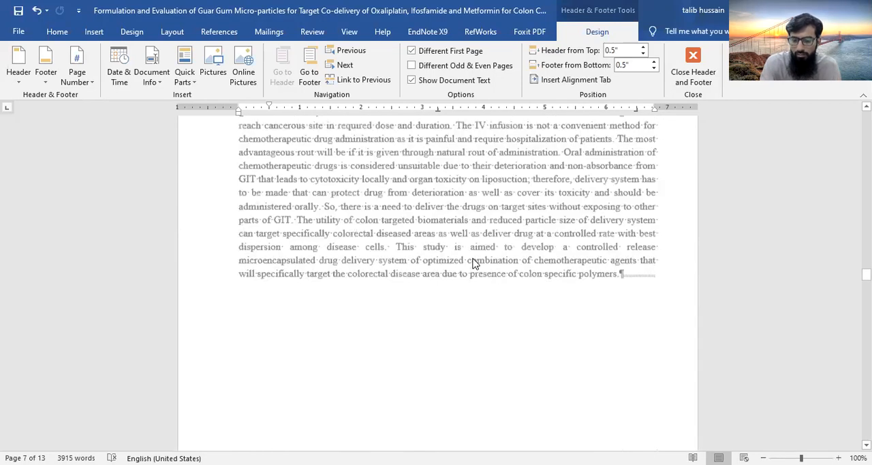
Examine the headers around the Materials and Methods chapter, leave header editing, and check the pages back to the end of the Literature Review
{"action": "scroll", "coordinate": [475, 264], "scroll_direction": "down", "scroll_amount": 5}
{"action": "scroll", "coordinate": [475, 264], "scroll_direction": "down", "scroll_amount": 5}
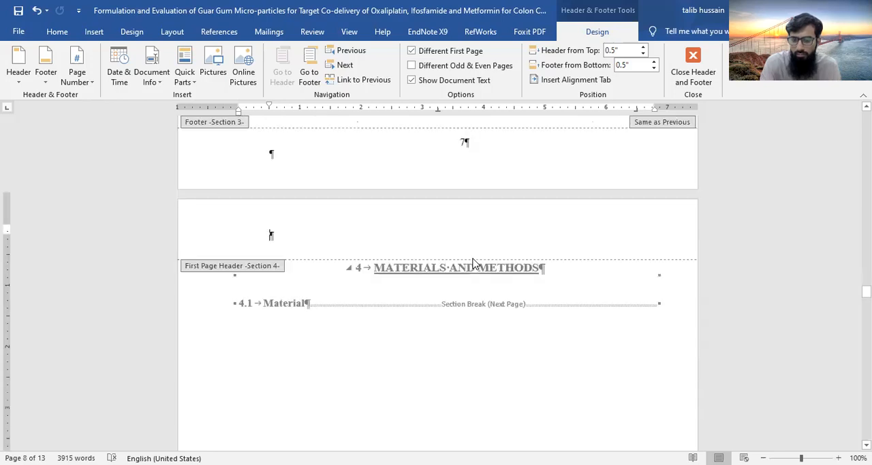
{"action": "scroll", "coordinate": [474, 257], "scroll_direction": "down", "scroll_amount": 5}
{"action": "scroll", "coordinate": [474, 258], "scroll_direction": "down", "scroll_amount": 2}
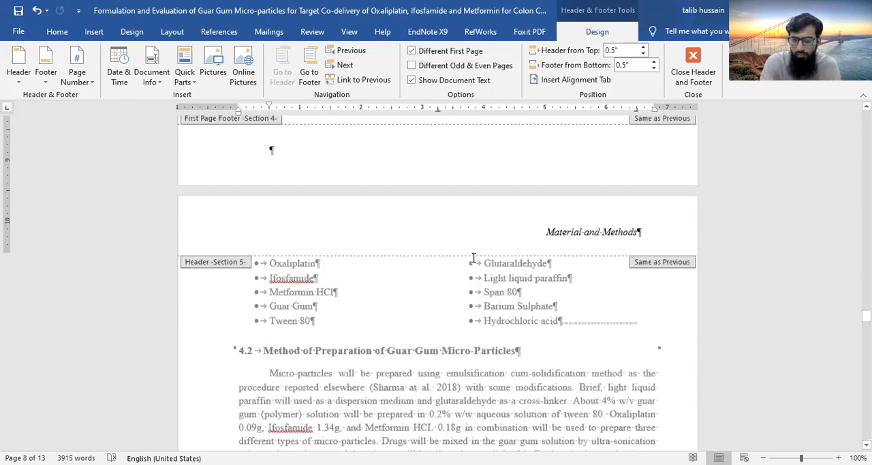
{"action": "scroll", "coordinate": [473, 445], "scroll_direction": "up", "scroll_amount": 3}
{"action": "double_click", "coordinate": [456, 436]}
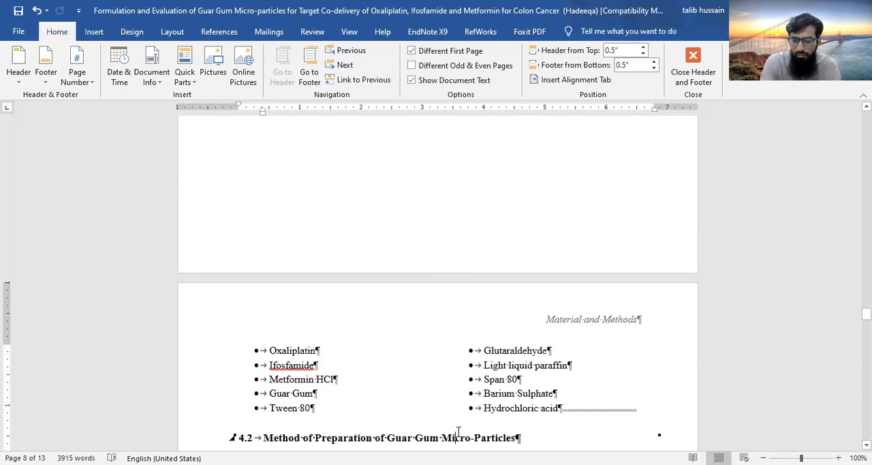
{"action": "scroll", "coordinate": [446, 271], "scroll_direction": "up", "scroll_amount": 1}
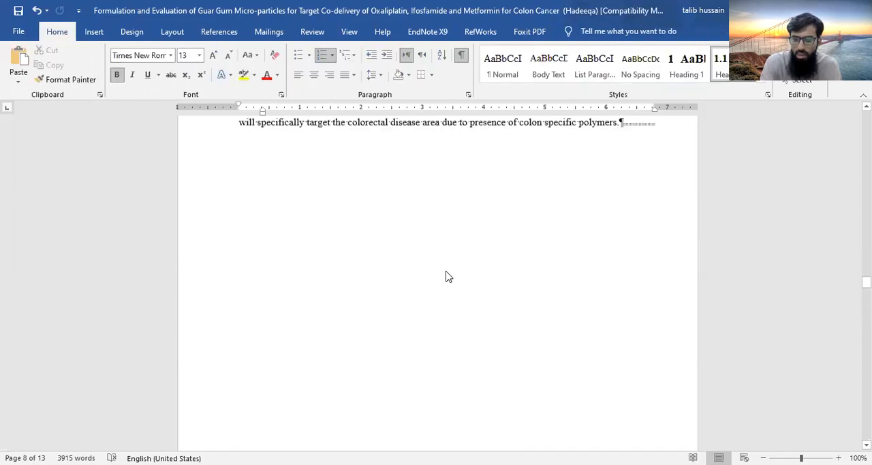
{"action": "scroll", "coordinate": [447, 271], "scroll_direction": "up", "scroll_amount": 3}
{"action": "scroll", "coordinate": [448, 270], "scroll_direction": "up", "scroll_amount": 5}
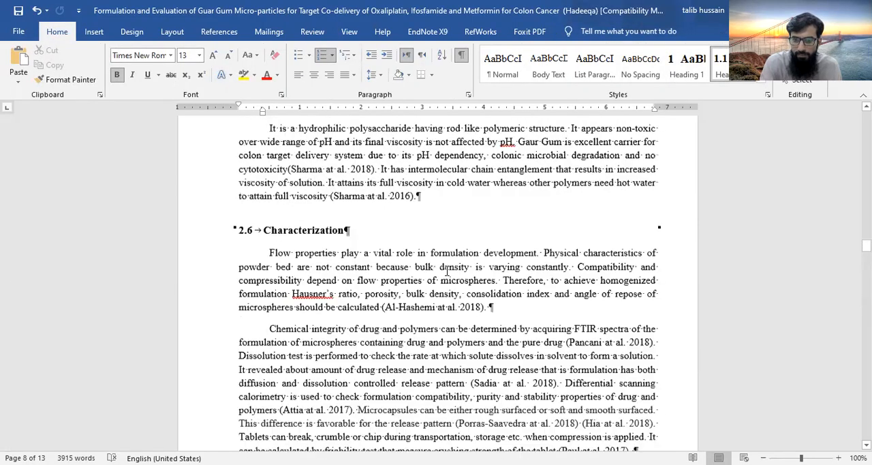
{"action": "scroll", "coordinate": [454, 150], "scroll_direction": "up", "scroll_amount": 1}
{"action": "scroll", "coordinate": [453, 150], "scroll_direction": "up", "scroll_amount": 3}
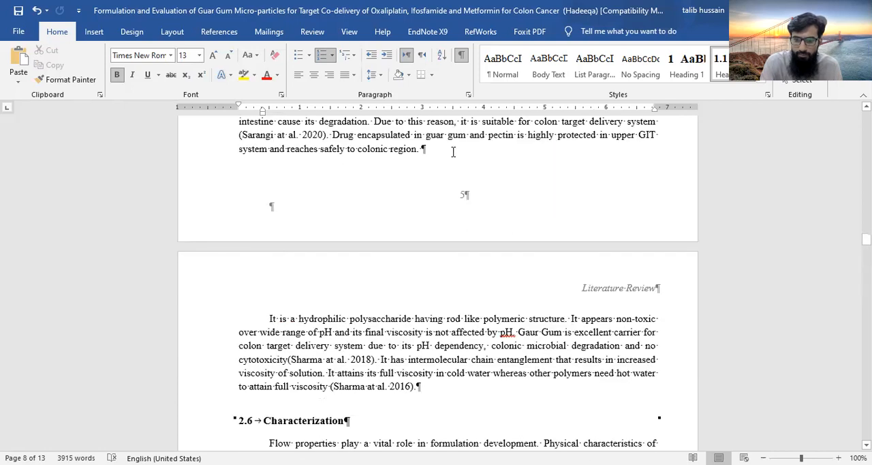
Replace the Section 3 header text above the Statement of Problem heading with "Statement of Problem" and return to the body text
{"action": "scroll", "coordinate": [453, 151], "scroll_direction": "down", "scroll_amount": 8}
{"action": "scroll", "coordinate": [572, 290], "scroll_direction": "down", "scroll_amount": 2}
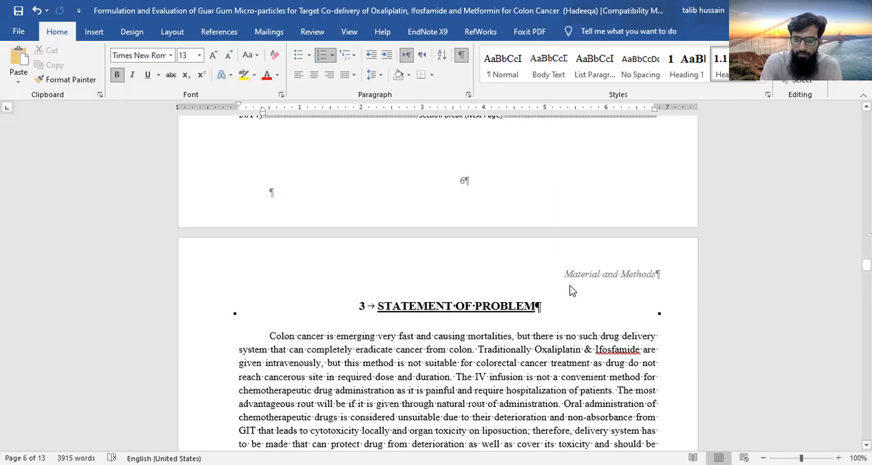
{"action": "double_click", "coordinate": [563, 276]}
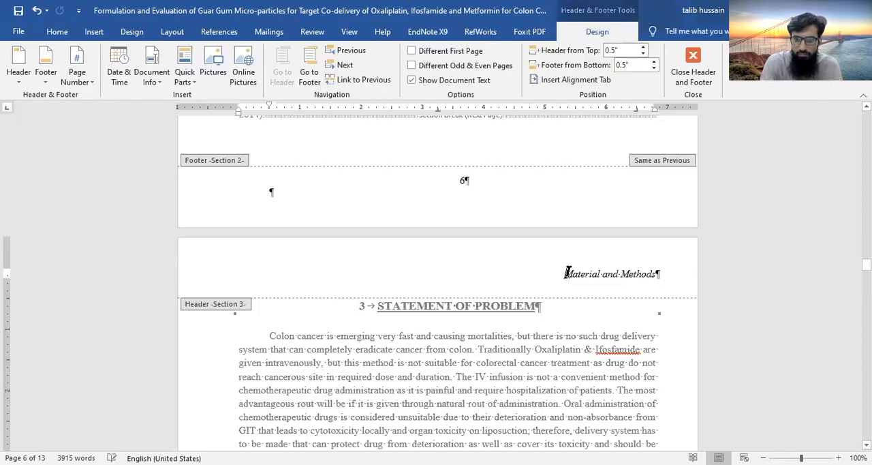
{"action": "left_click_drag", "start_coordinate": [568, 273], "coordinate": [656, 273]}
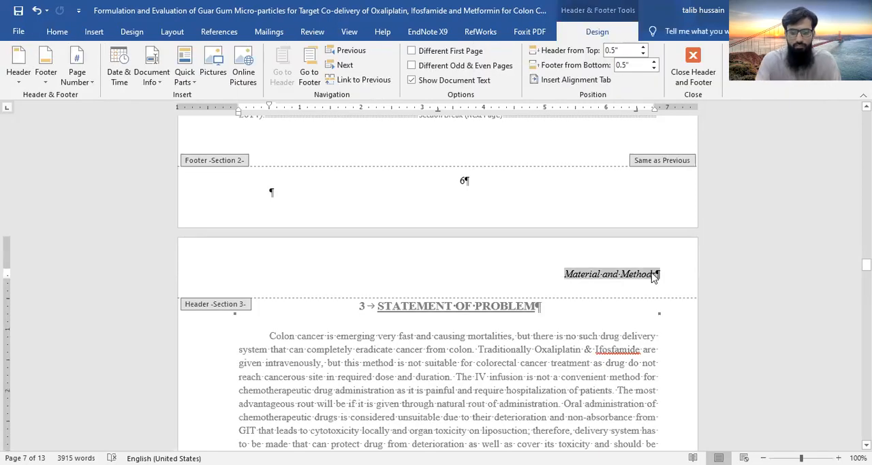
{"action": "type", "text": "State"}
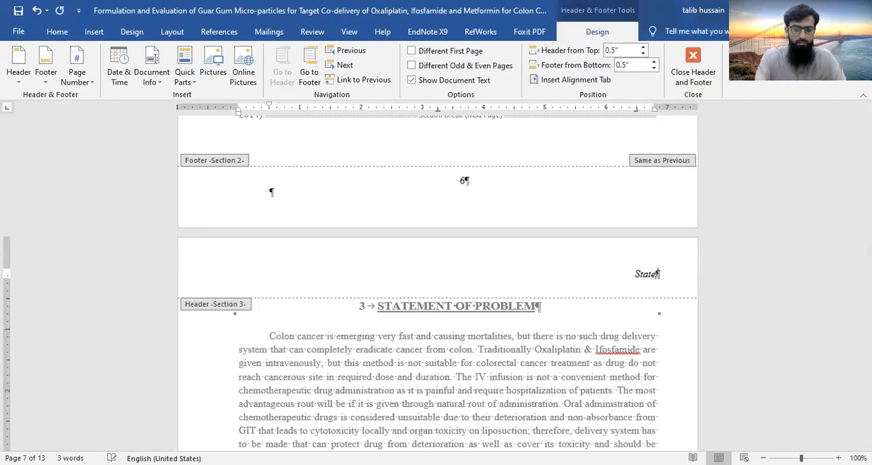
{"action": "type", "text": "ment"}
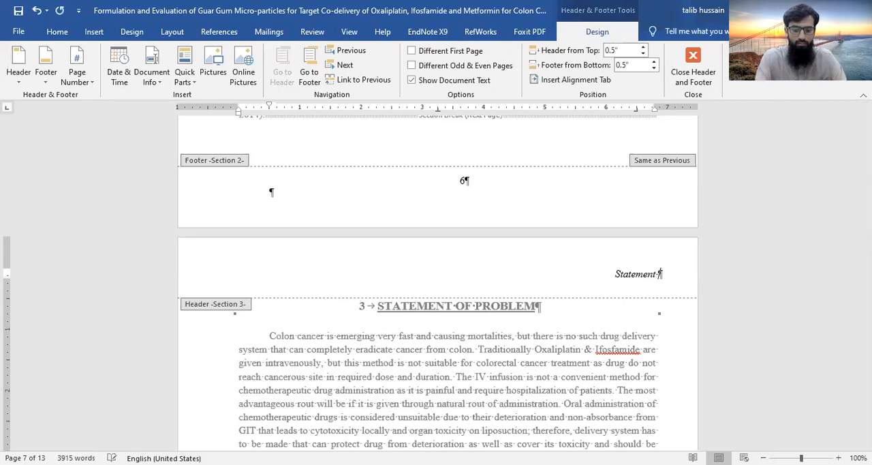
{"action": "type", "text": " of Problem"}
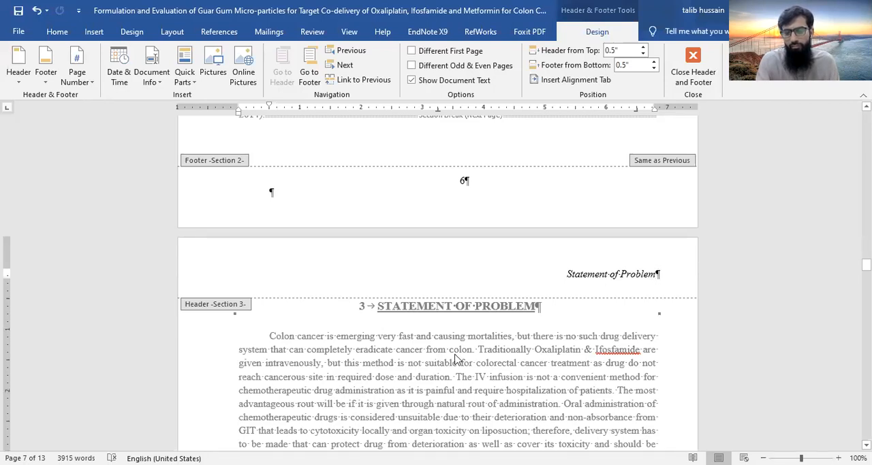
{"action": "double_click", "coordinate": [505, 376]}
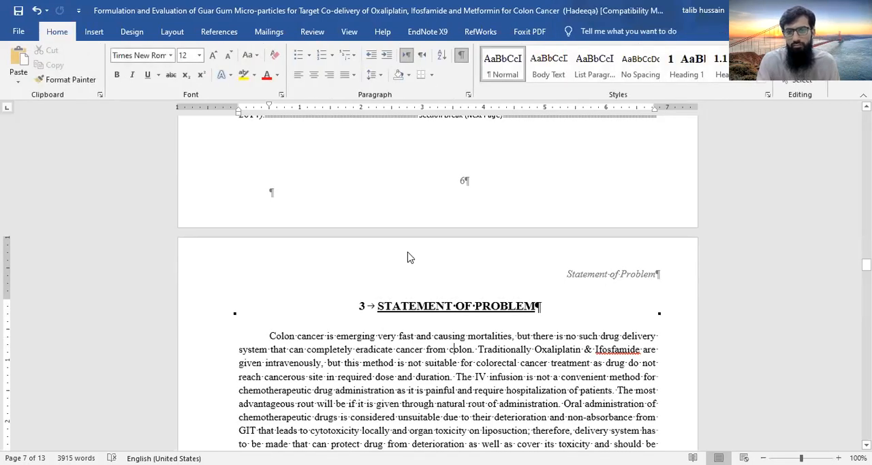
Try to delete the section break after the "Hydrochloric acid" item in the materials list
{"action": "scroll", "coordinate": [408, 250], "scroll_direction": "up", "scroll_amount": 10}
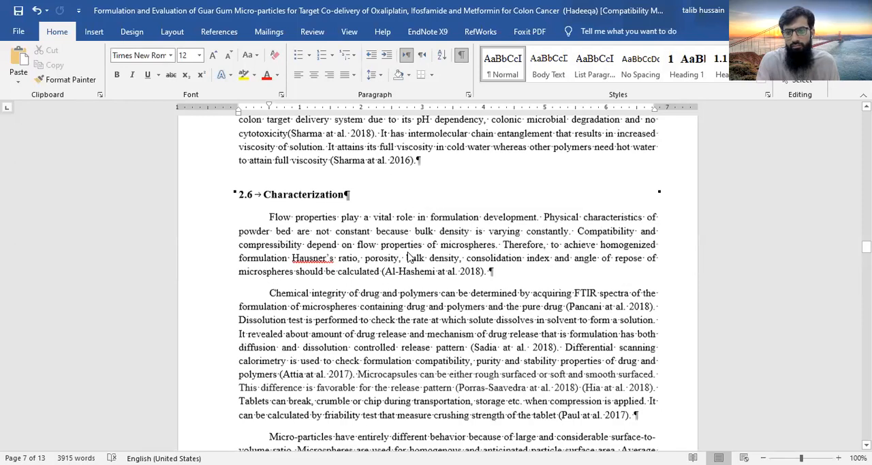
{"action": "scroll", "coordinate": [409, 251], "scroll_direction": "down", "scroll_amount": 4}
{"action": "scroll", "coordinate": [406, 250], "scroll_direction": "down", "scroll_amount": 10}
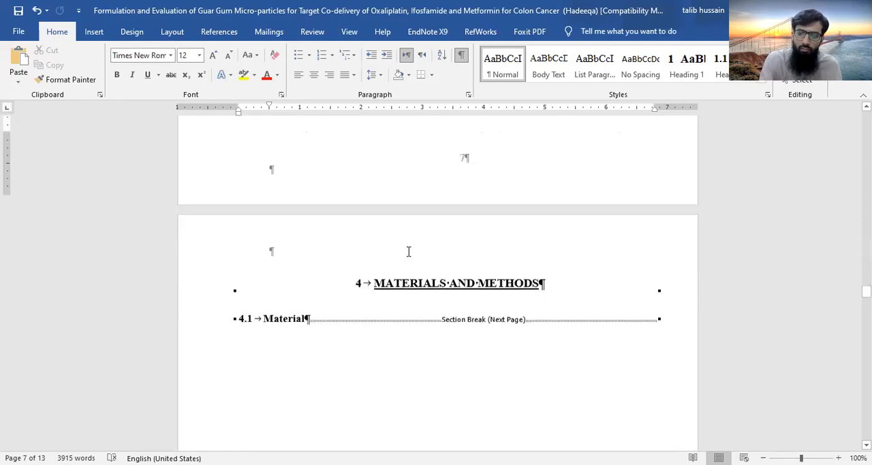
{"action": "scroll", "coordinate": [409, 252], "scroll_direction": "down", "scroll_amount": 15}
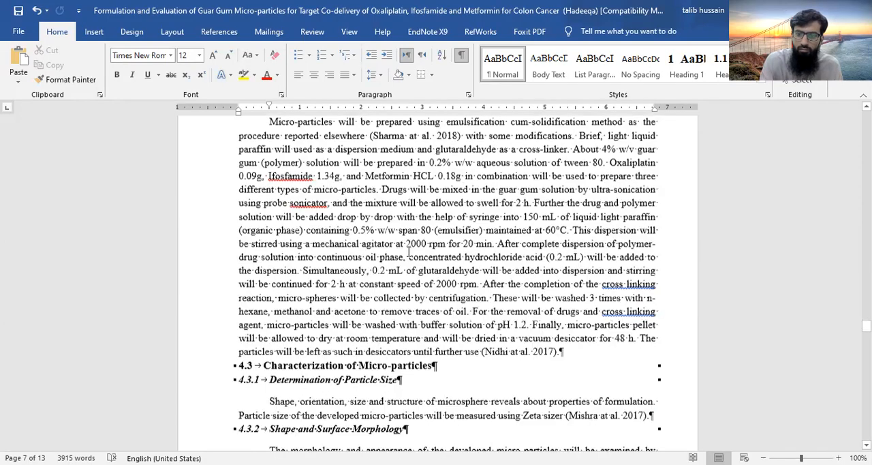
{"action": "scroll", "coordinate": [409, 252], "scroll_direction": "up", "scroll_amount": 5}
{"action": "scroll", "coordinate": [409, 251], "scroll_direction": "down", "scroll_amount": 1}
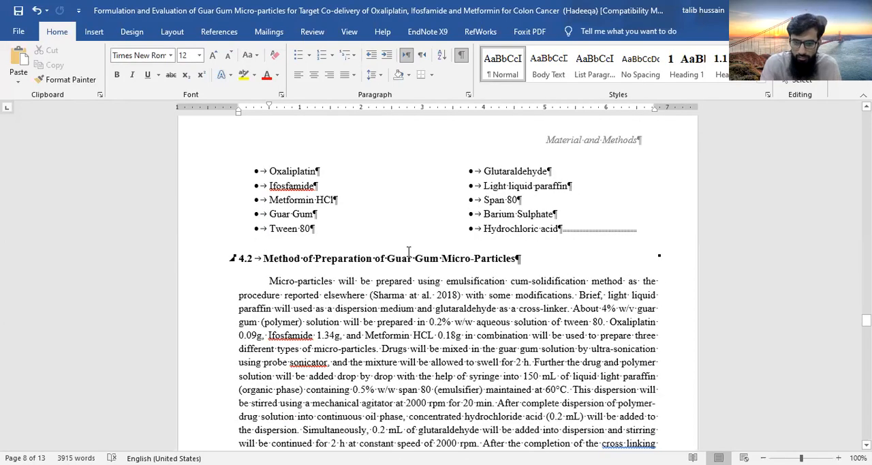
{"action": "scroll", "coordinate": [409, 252], "scroll_direction": "up", "scroll_amount": 2}
{"action": "left_click", "coordinate": [561, 330]}
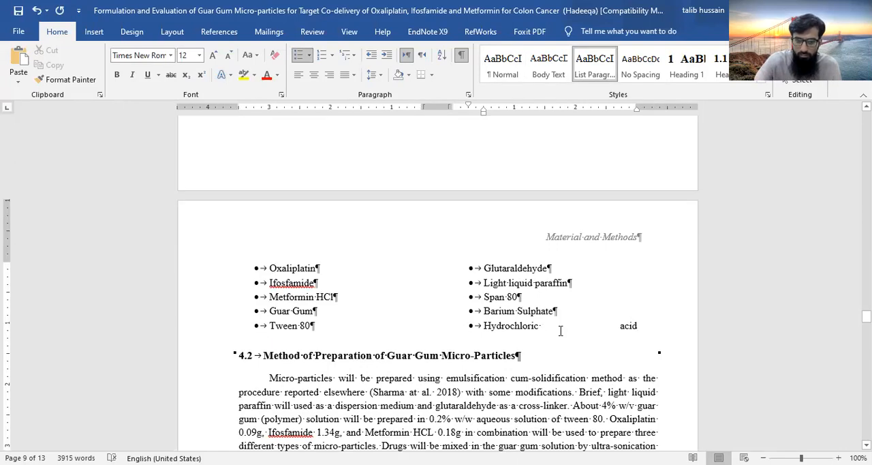
{"action": "key", "text": "Delete"}
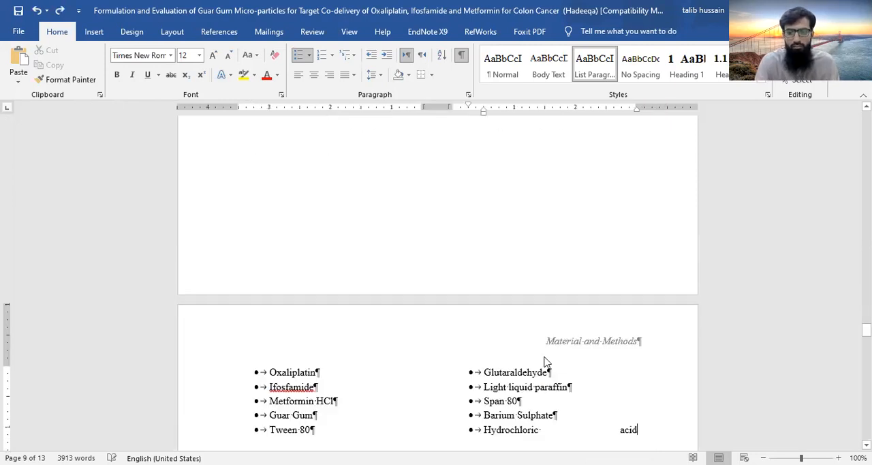
Delete the next-page section break after the 4.1 Material heading
{"action": "scroll", "coordinate": [544, 357], "scroll_direction": "up", "scroll_amount": 5}
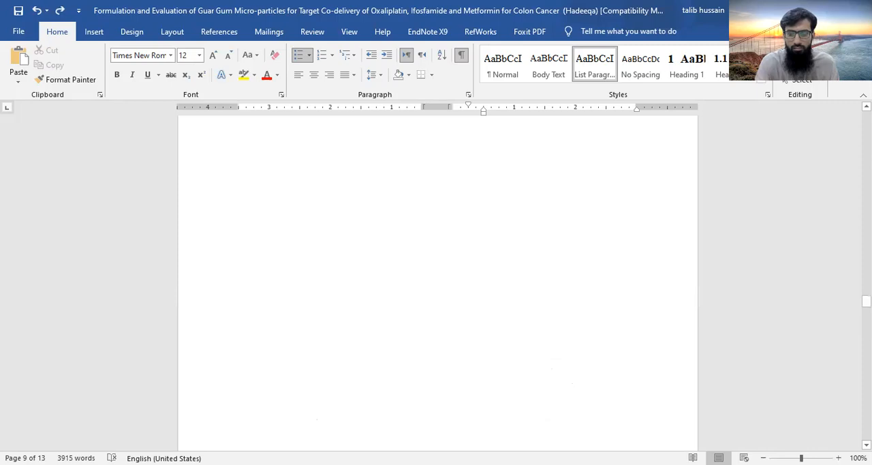
{"action": "scroll", "coordinate": [446, 245], "scroll_direction": "up", "scroll_amount": 5}
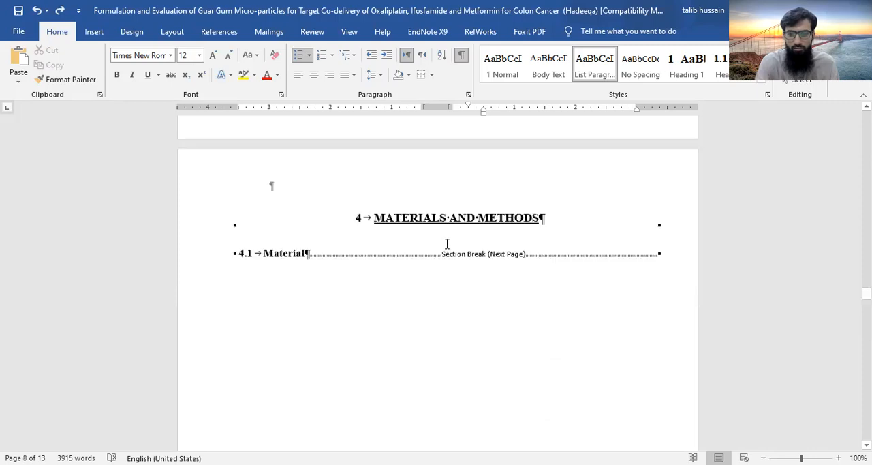
{"action": "left_click", "coordinate": [308, 255]}
{"action": "key", "text": "Delete"}
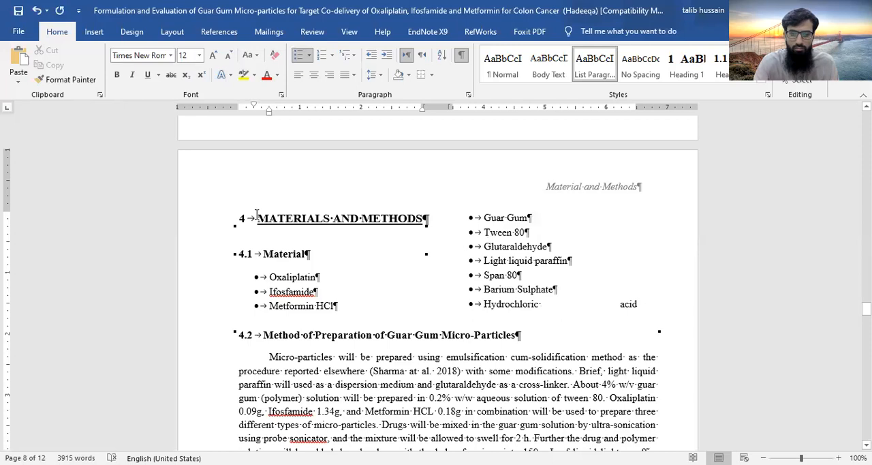
Delete the section break between the "Hydrochloric acid" item and the Method of Preparation heading
{"action": "left_click_drag", "start_coordinate": [256, 214], "coordinate": [263, 247]}
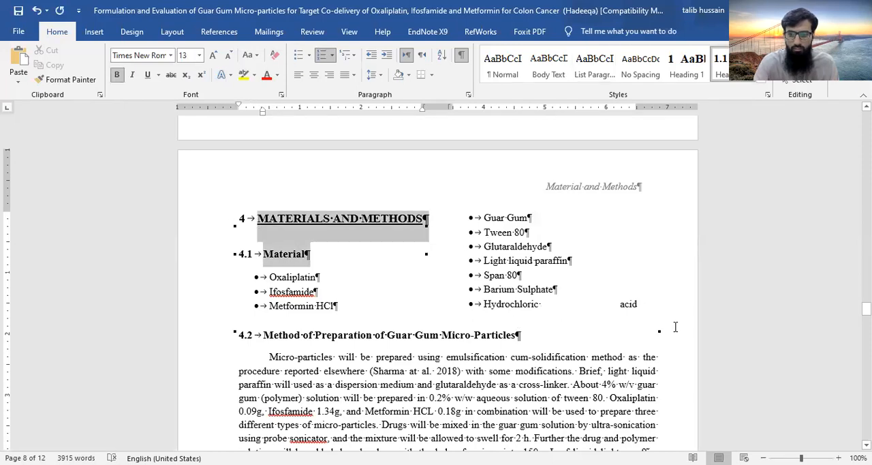
{"action": "left_click", "coordinate": [395, 313]}
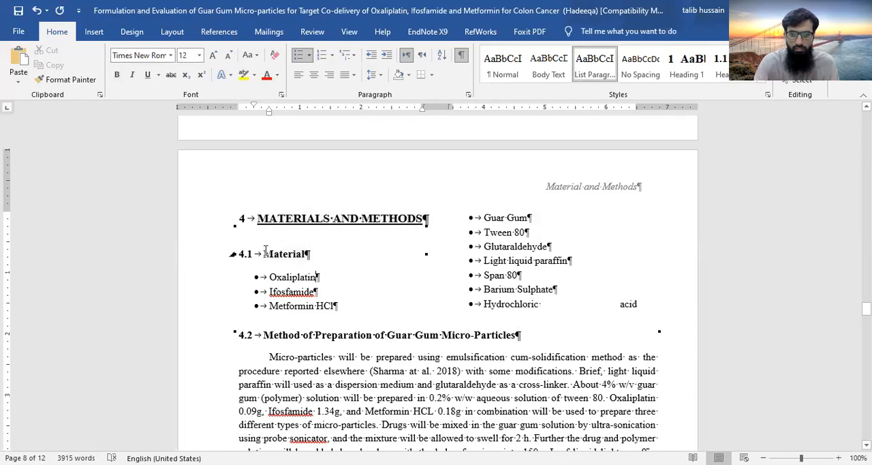
{"action": "left_click", "coordinate": [569, 289]}
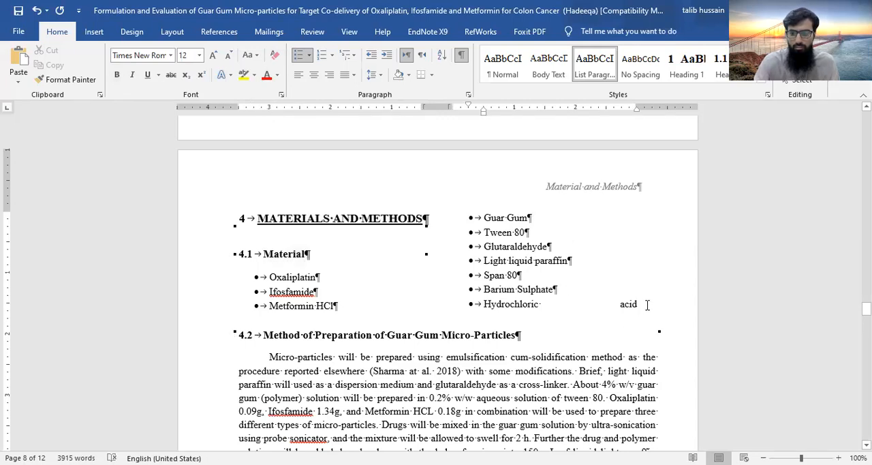
{"action": "key", "text": "Delete"}
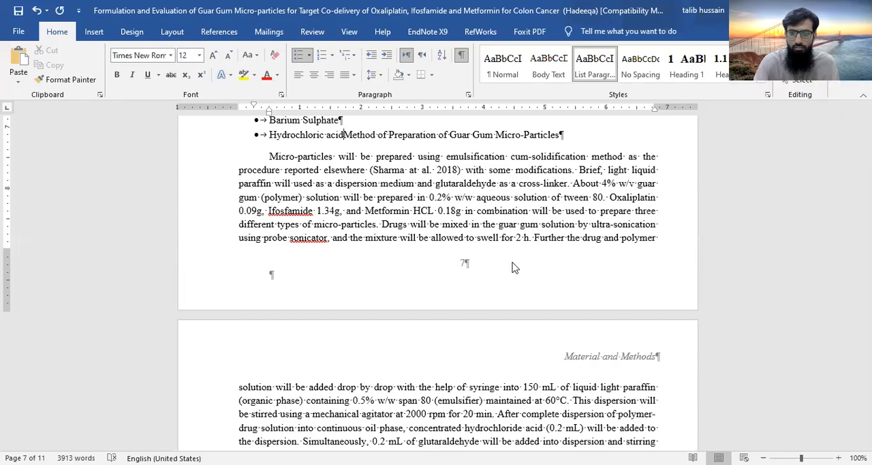
Move "Method of Preparation of Guar Gum Micro-Particles" to its own line and reapply the numbered second-level heading style
{"action": "key", "text": "Return"}
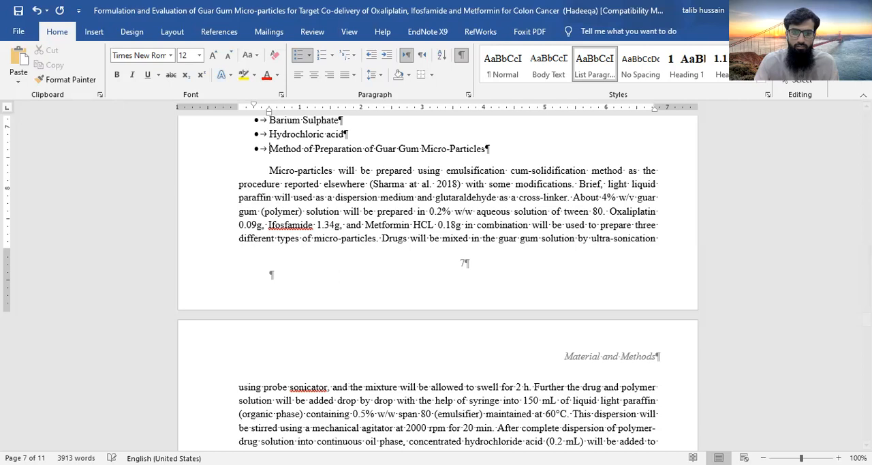
{"action": "key", "text": "ctrl+shift+n"}
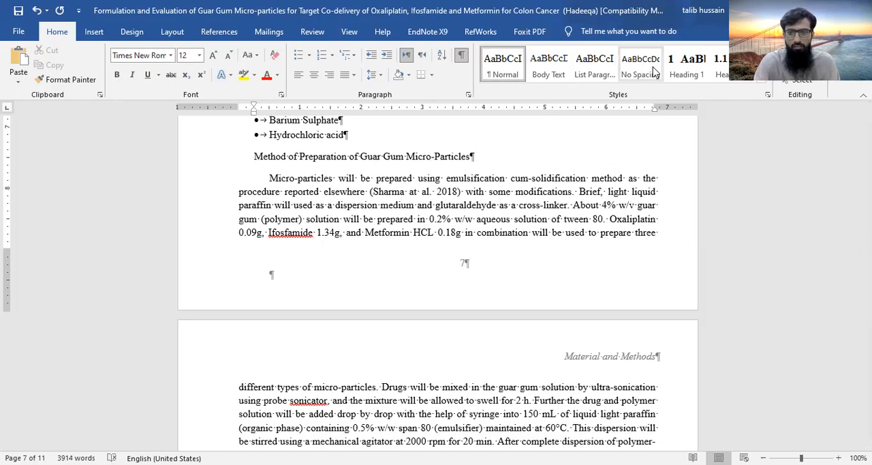
{"action": "left_click", "coordinate": [720, 63]}
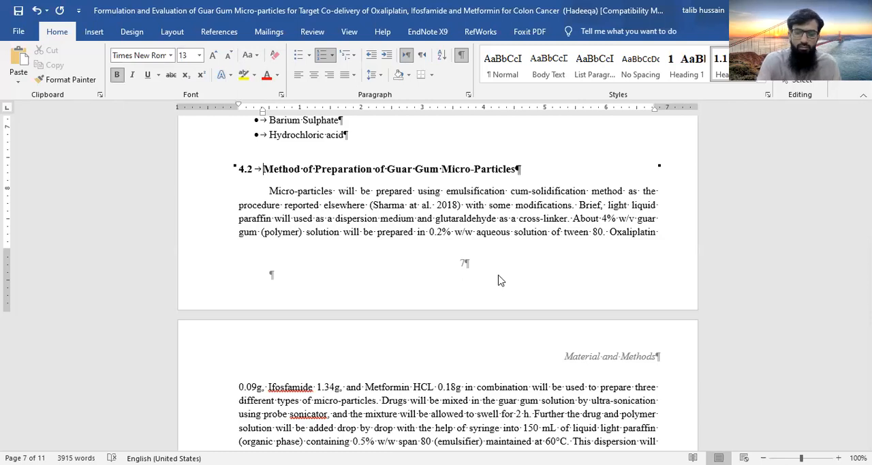
Try to insert a next-page section break at the end of the Statement of Problem paragraph, then remove it
{"action": "scroll", "coordinate": [418, 274], "scroll_direction": "up", "scroll_amount": 3}
{"action": "scroll", "coordinate": [418, 274], "scroll_direction": "up", "scroll_amount": 3}
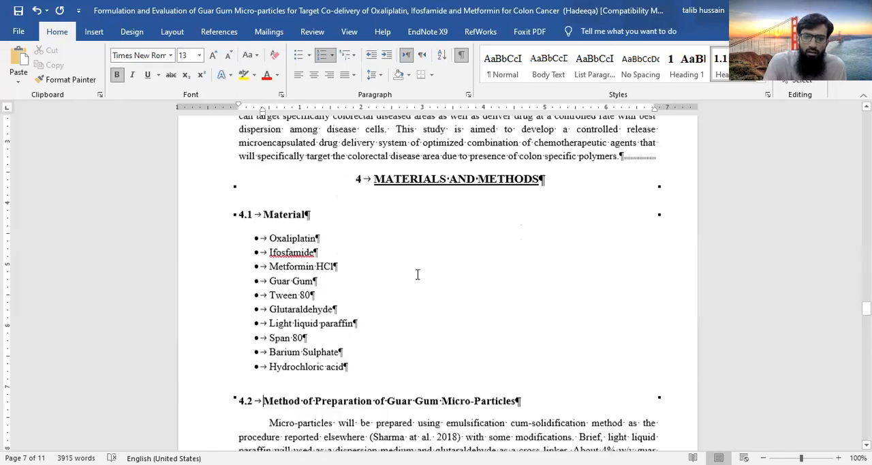
{"action": "scroll", "coordinate": [418, 274], "scroll_direction": "up", "scroll_amount": 10}
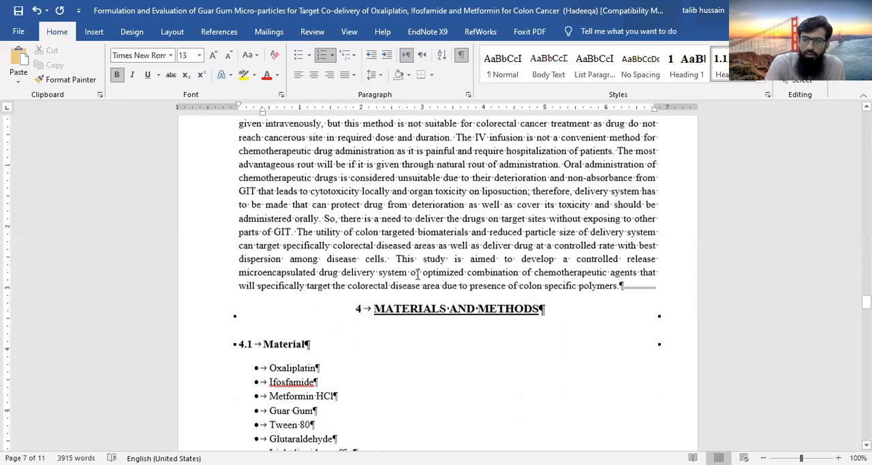
{"action": "scroll", "coordinate": [418, 274], "scroll_direction": "down", "scroll_amount": 6}
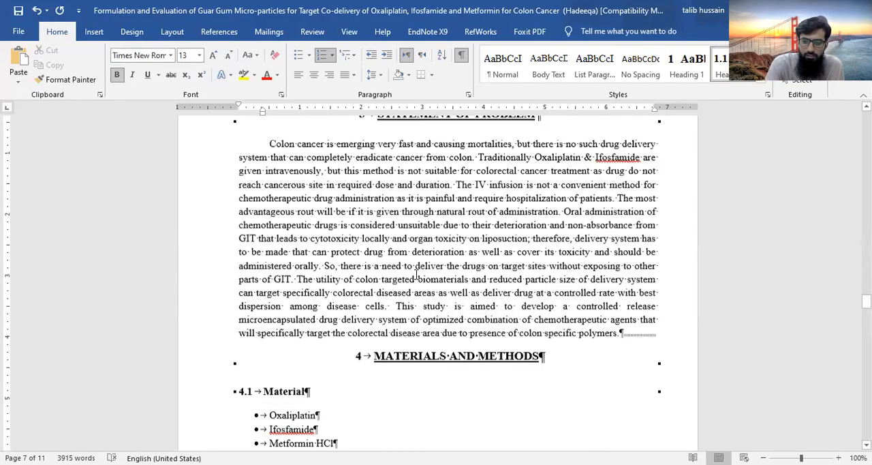
{"action": "scroll", "coordinate": [567, 328], "scroll_direction": "down", "scroll_amount": 1}
{"action": "left_click", "coordinate": [623, 291]}
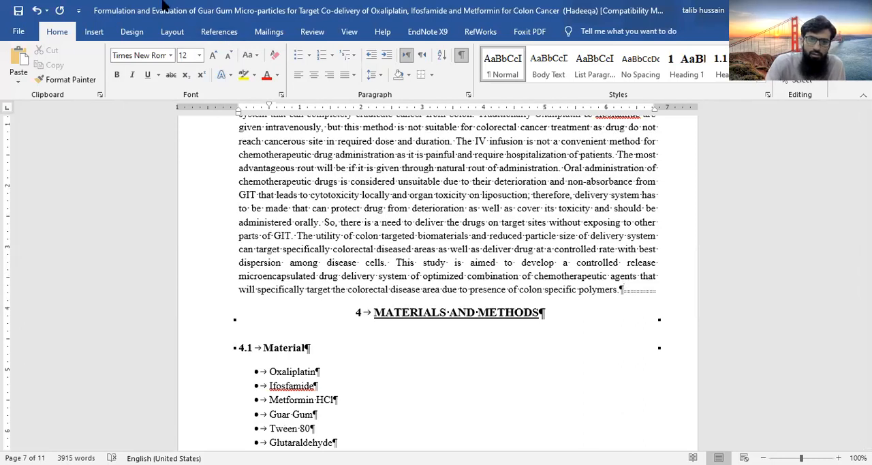
{"action": "left_click", "coordinate": [132, 34]}
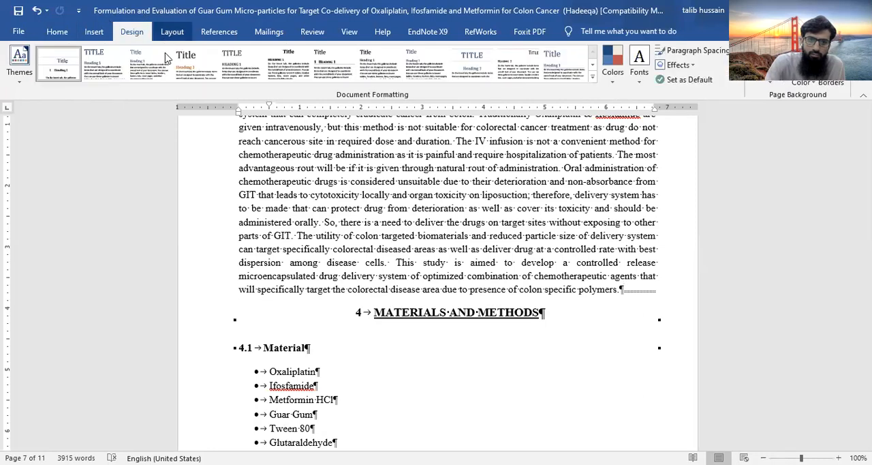
{"action": "left_click", "coordinate": [172, 31]}
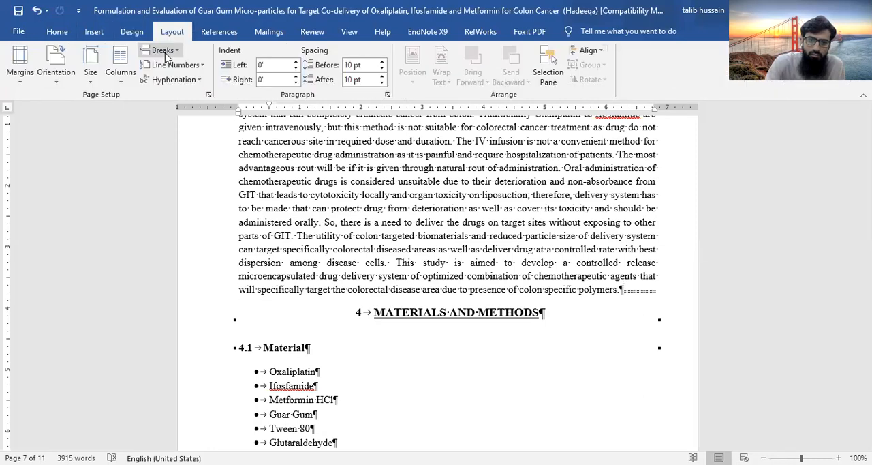
{"action": "left_click", "coordinate": [195, 226]}
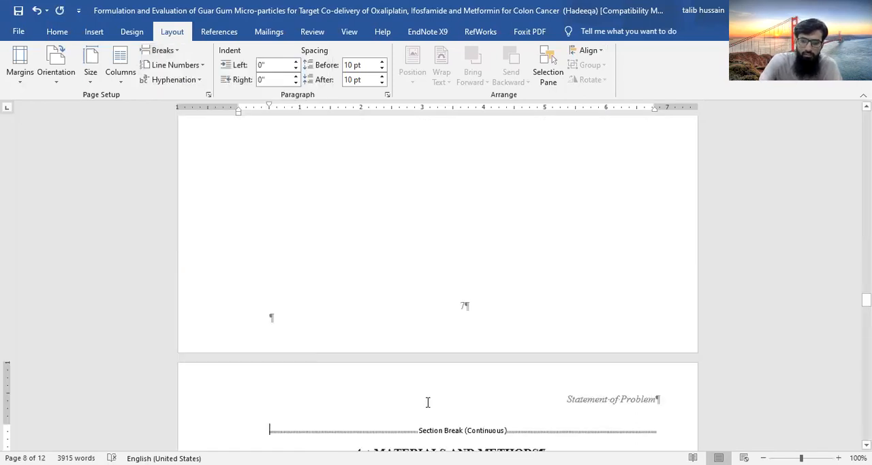
{"action": "key", "text": "Delete"}
Try to delete the section break between the Statement of Problem paragraph and the Materials and Methods heading, and undo the last deletion
{"action": "scroll", "coordinate": [491, 287], "scroll_direction": "up", "scroll_amount": 1}
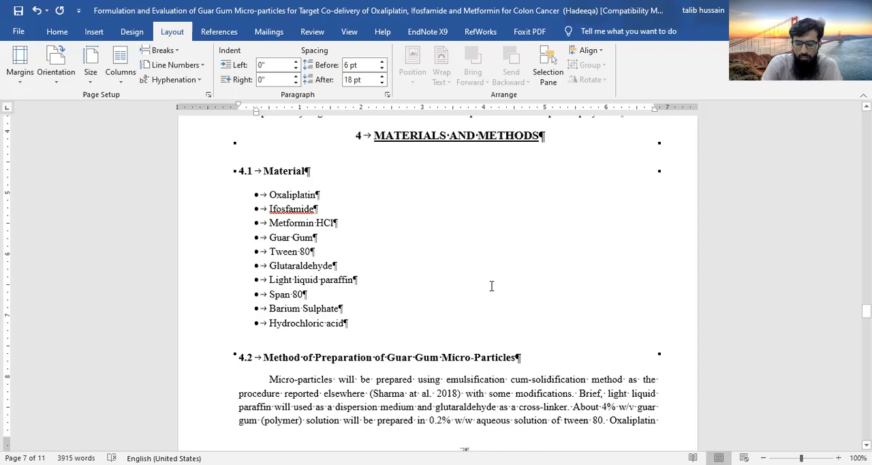
{"action": "scroll", "coordinate": [491, 286], "scroll_direction": "up", "scroll_amount": 5}
{"action": "left_click", "coordinate": [621, 308]}
{"action": "key", "text": "Delete"}
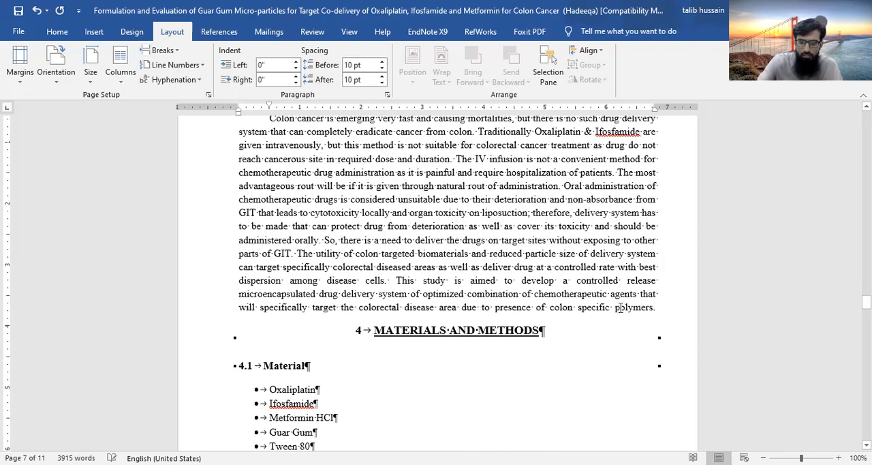
{"action": "key", "text": "Delete"}
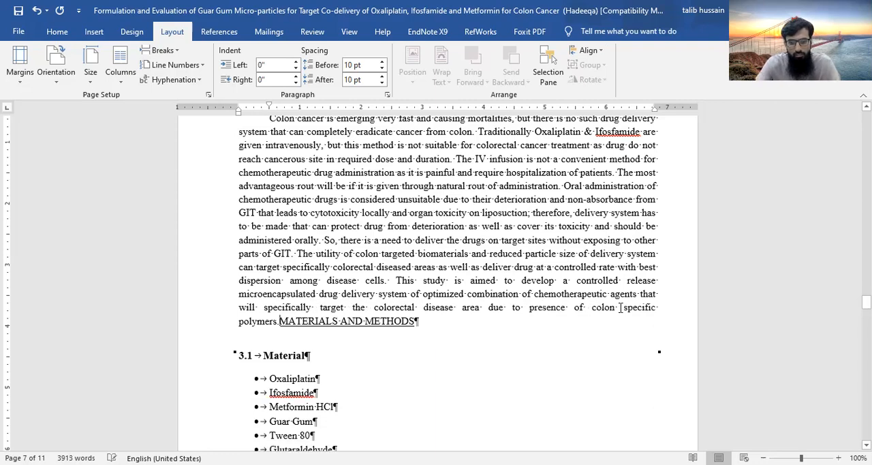
{"action": "key", "text": "ctrl+z"}
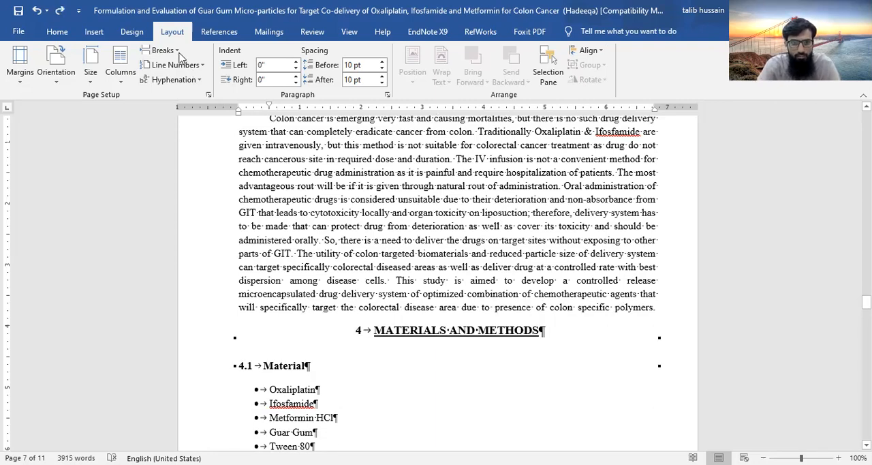
Try a next-page section break directly after "polymers.", check the heading's placement and page header, and delete the break again
{"action": "left_click", "coordinate": [179, 53]}
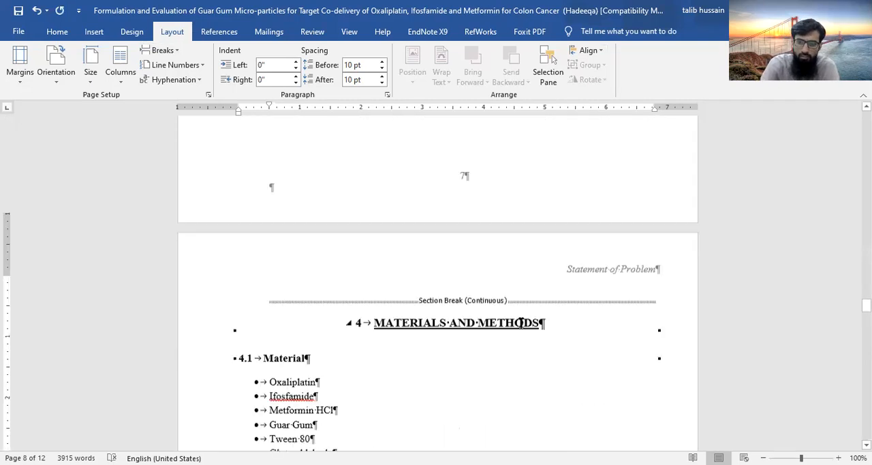
{"action": "scroll", "coordinate": [521, 322], "scroll_direction": "down", "scroll_amount": 3}
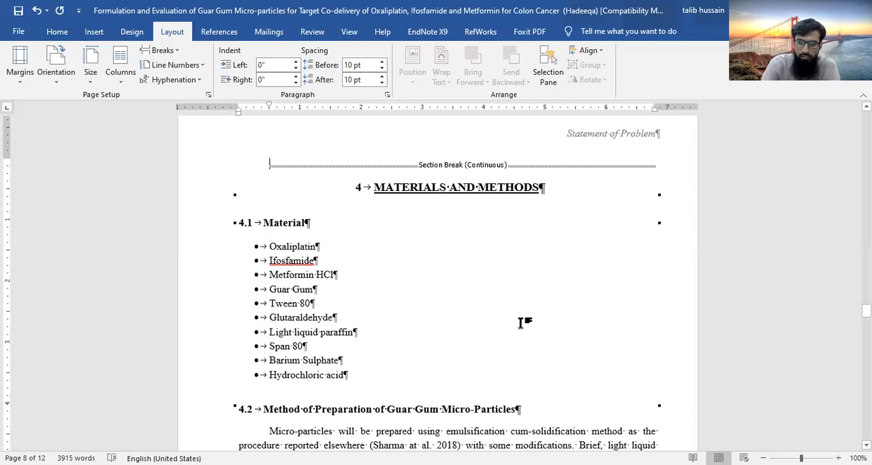
{"action": "scroll", "coordinate": [521, 323], "scroll_direction": "up", "scroll_amount": 3}
{"action": "scroll", "coordinate": [668, 296], "scroll_direction": "up", "scroll_amount": 6}
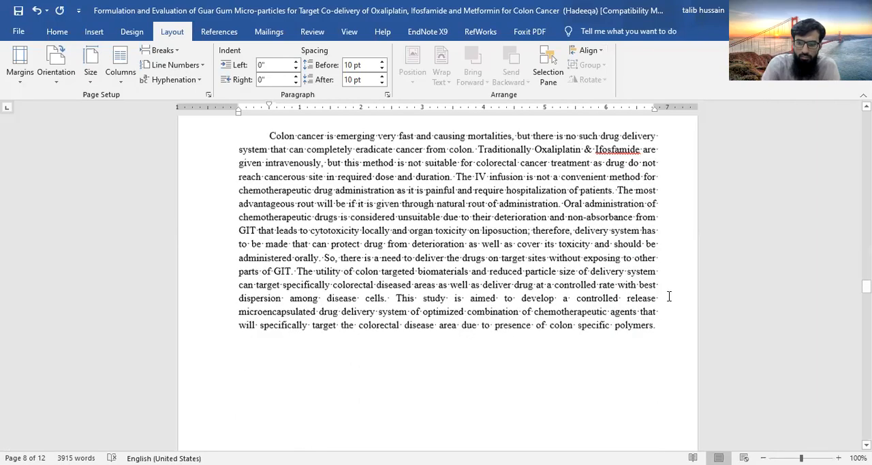
{"action": "scroll", "coordinate": [668, 296], "scroll_direction": "down", "scroll_amount": 2}
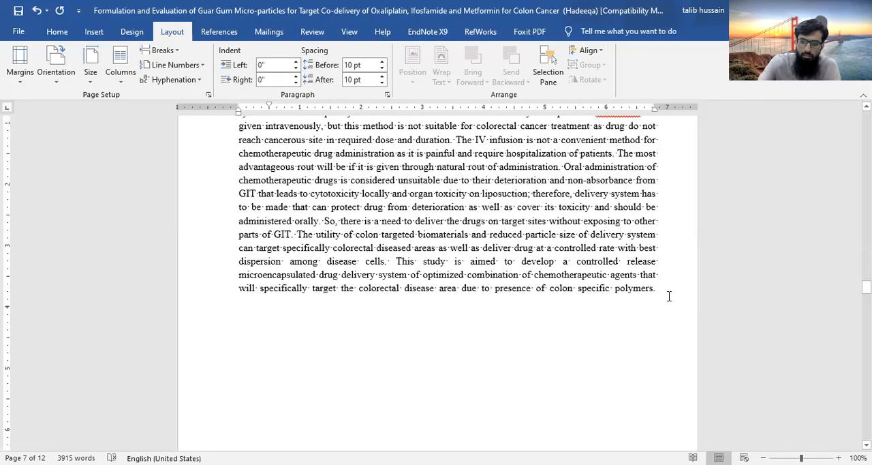
{"action": "key", "text": "Delete"}
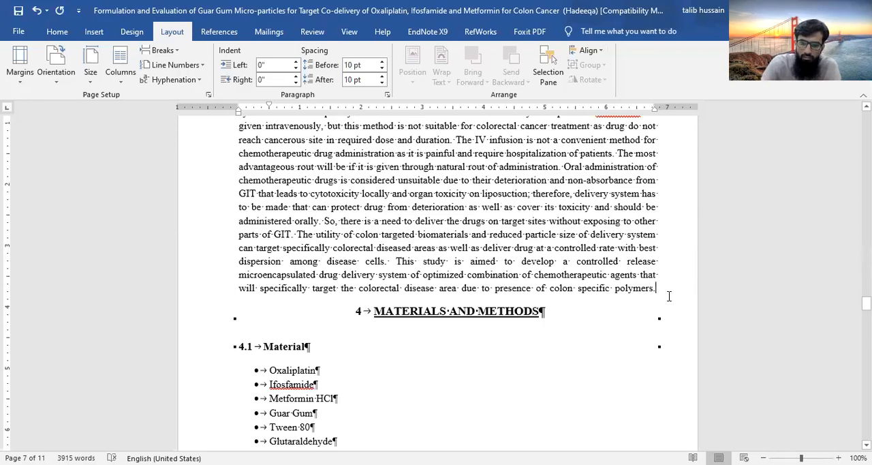
Move the continuous section break after "polymers." to its own line and delete it, leaving an empty paragraph above Materials and Methods
{"action": "key", "text": "Return"}
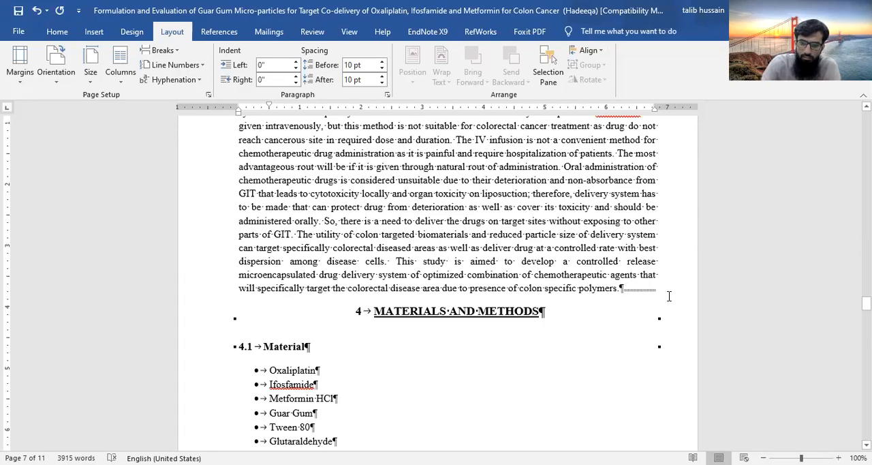
{"action": "key", "text": "Return"}
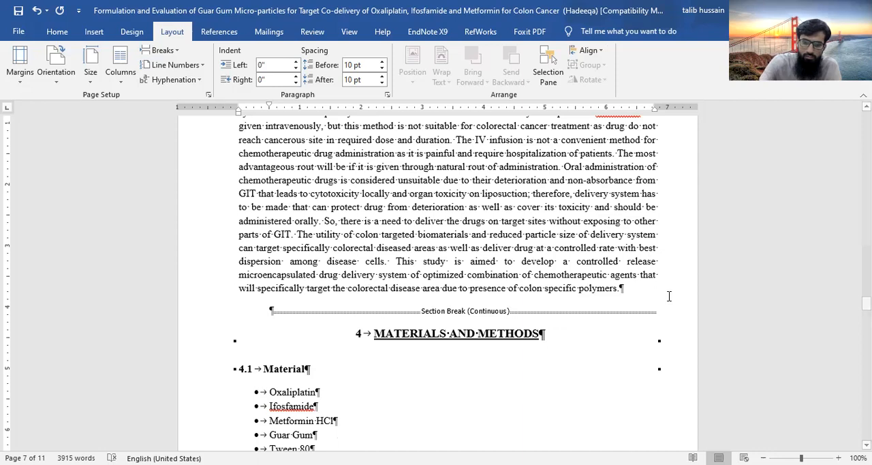
{"action": "key", "text": "Delete"}
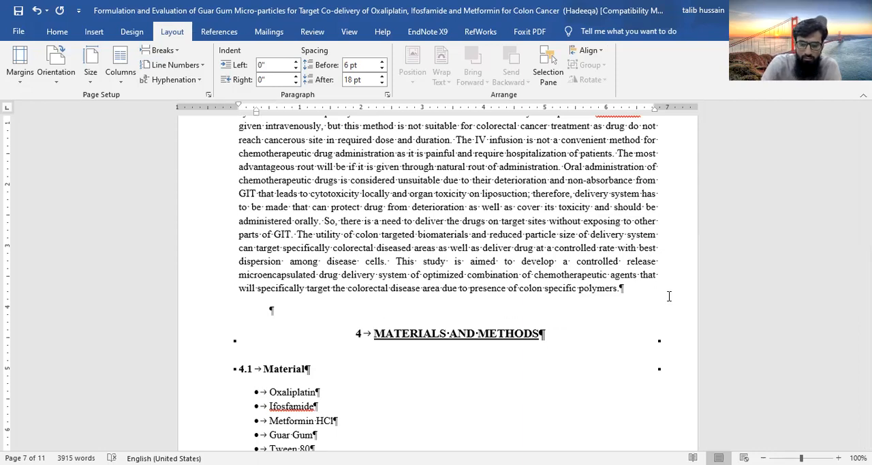
Insert a next-page section break in the empty paragraph above the Materials and Methods heading and remove the leftover blank line
{"action": "left_click", "coordinate": [288, 312]}
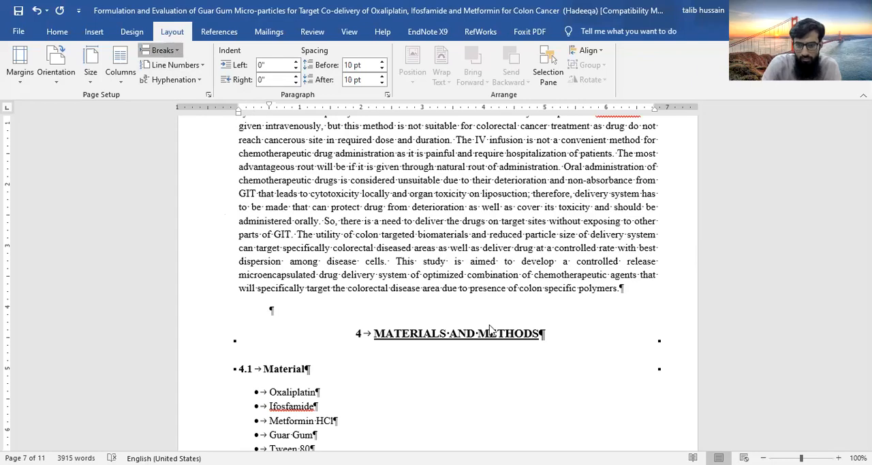
{"action": "key", "text": "ctrl+Return"}
{"action": "key", "text": "Delete"}
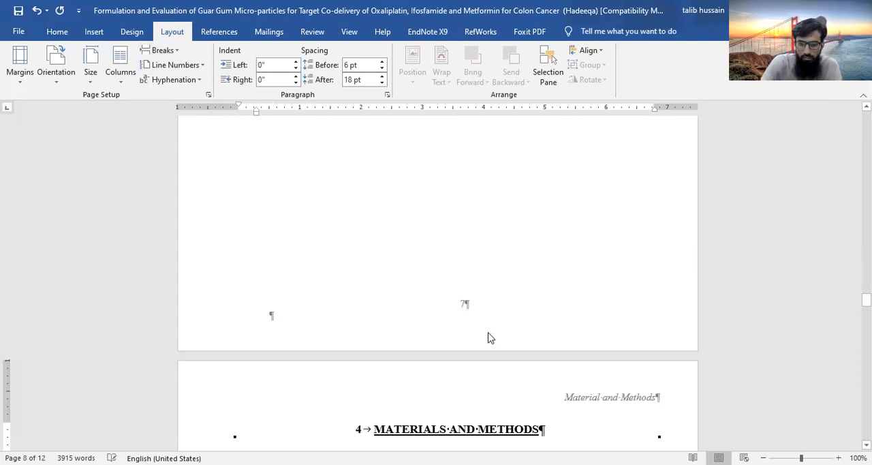
{"action": "scroll", "coordinate": [488, 338], "scroll_direction": "up", "scroll_amount": 20}
{"action": "scroll", "coordinate": [488, 334], "scroll_direction": "down", "scroll_amount": 20}
{"action": "scroll", "coordinate": [478, 248], "scroll_direction": "down", "scroll_amount": 8}
{"action": "scroll", "coordinate": [478, 249], "scroll_direction": "up", "scroll_amount": 6}
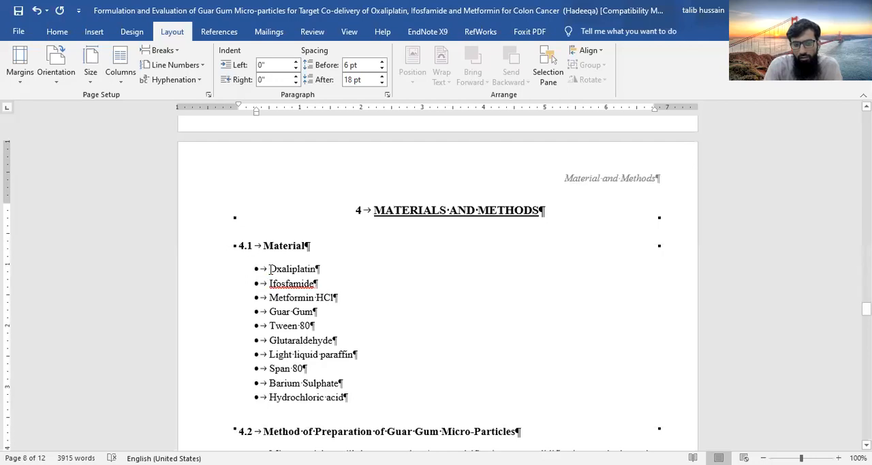
Insert a continuous section break after the 4.1 Material heading and remove the extra empty heading line above the materials list
{"action": "left_click_drag", "start_coordinate": [270, 269], "coordinate": [375, 408]}
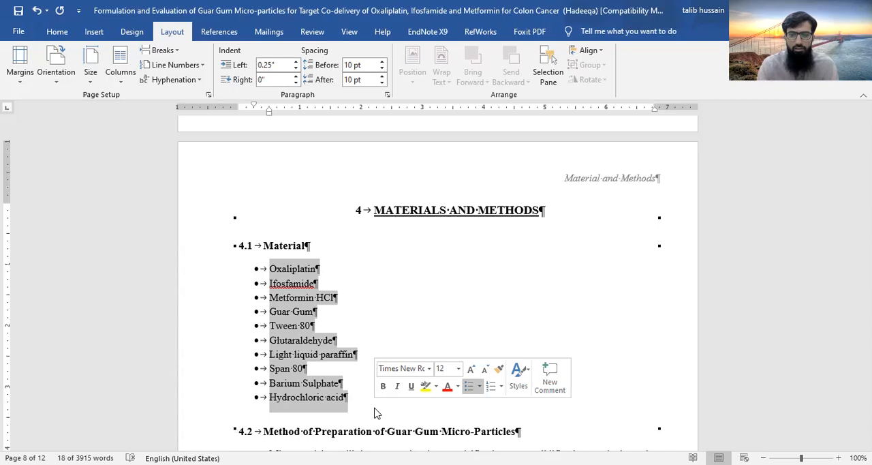
{"action": "left_click", "coordinate": [311, 246]}
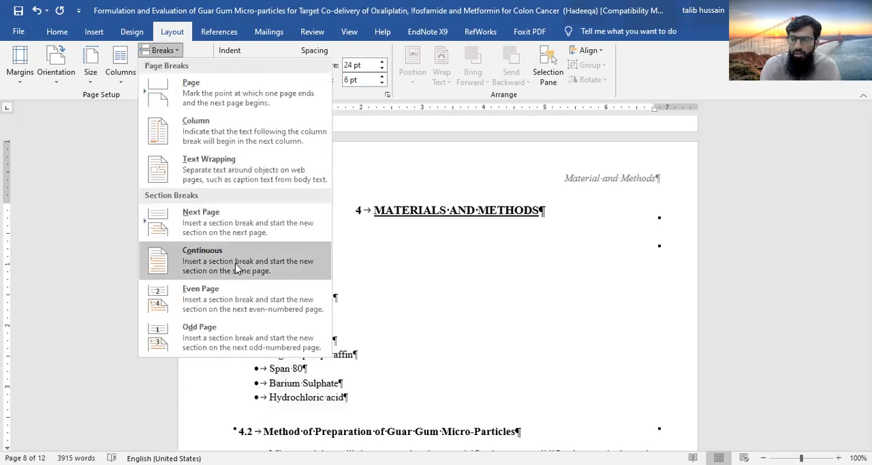
{"action": "left_click", "coordinate": [236, 264]}
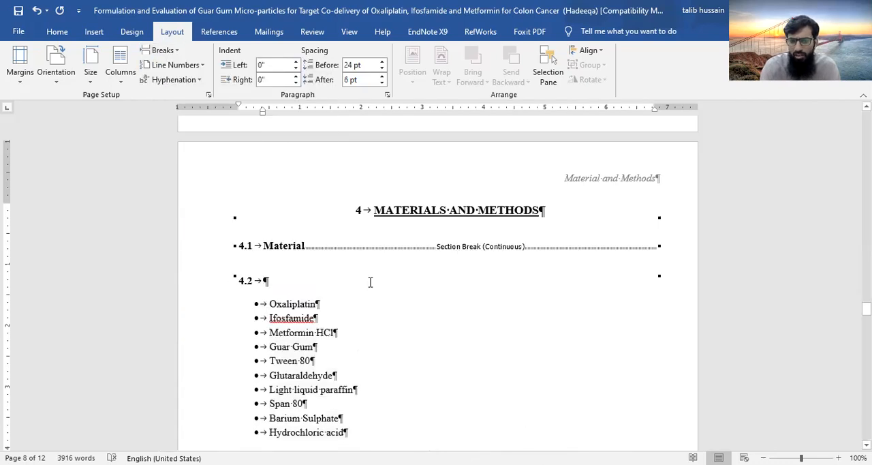
{"action": "key", "text": "BackSpace"}
{"action": "key", "text": "BackSpace"}
{"action": "key", "text": "BackSpace"}
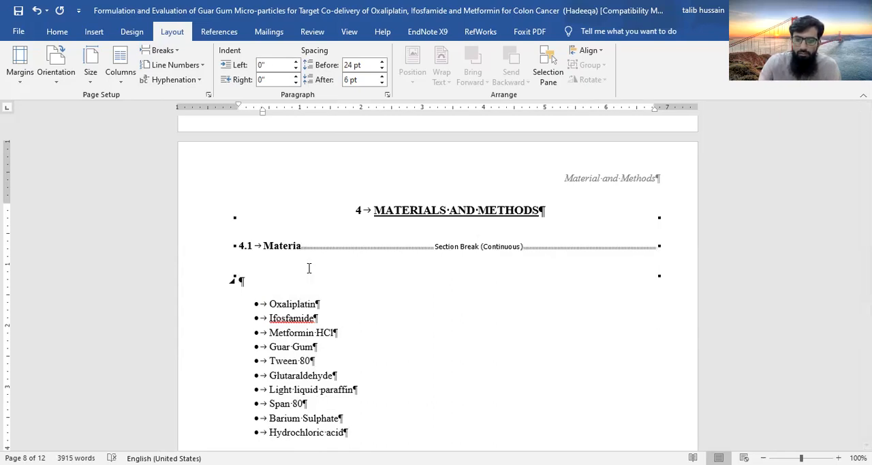
{"action": "key", "text": "ctrl+z"}
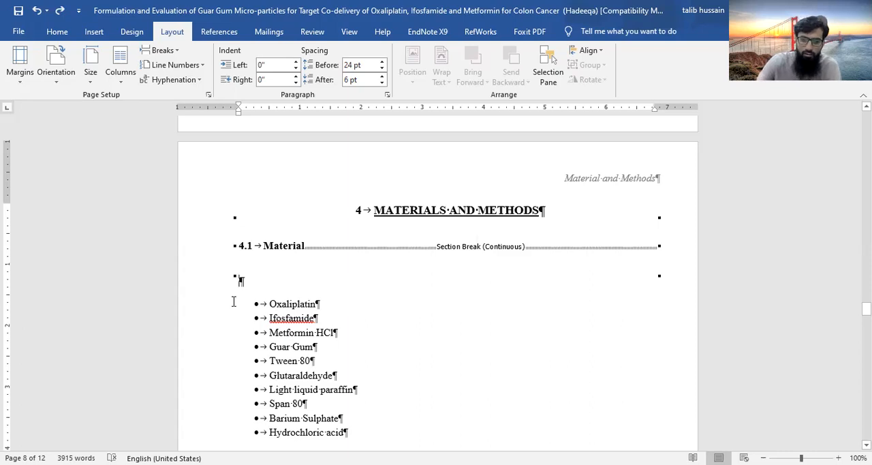
{"action": "key", "text": "Delete"}
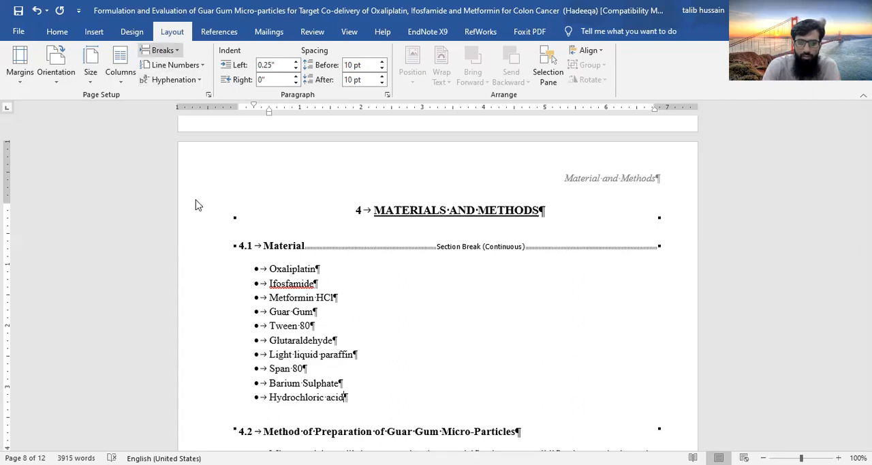
Try a continuous section break directly after "Hydrochloric acid" and remove the empty bullet below, then undo these changes
{"action": "left_click", "coordinate": [206, 252]}
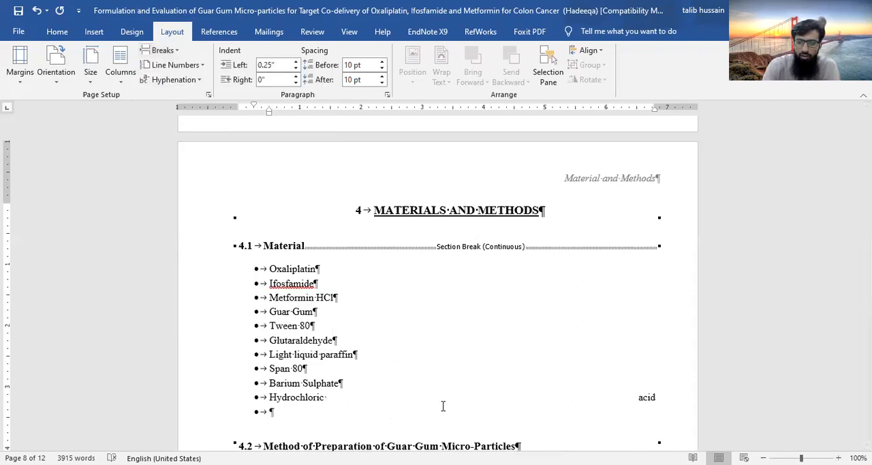
{"action": "key", "text": "BackSpace"}
{"action": "key", "text": "BackSpace"}
{"action": "key", "text": "BackSpace"}
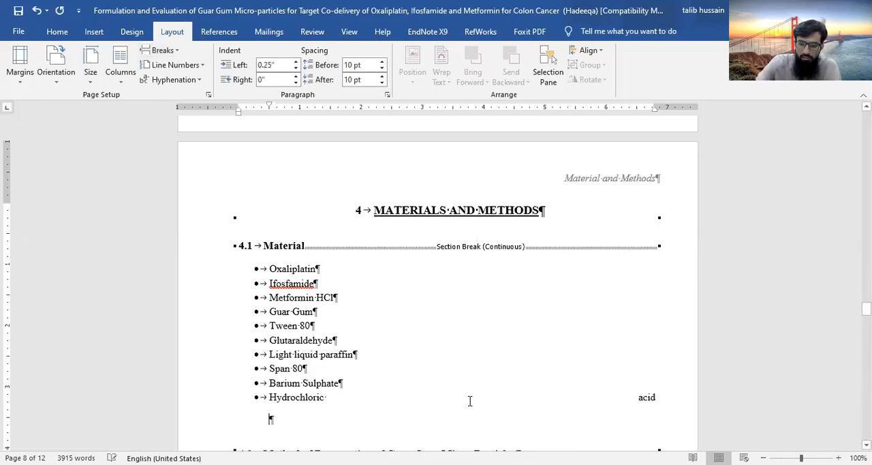
{"action": "key", "text": "BackSpace"}
{"action": "key", "text": "BackSpace"}
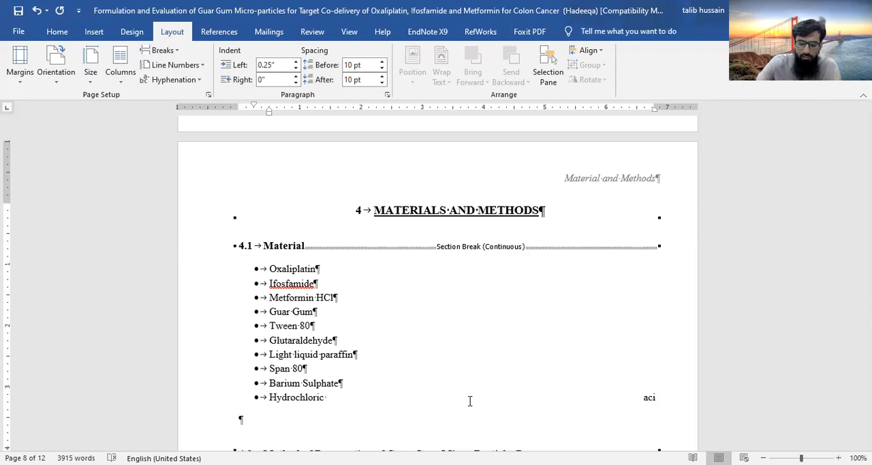
{"action": "key", "text": "ctrl+z"}
{"action": "key", "text": "ctrl+z"}
{"action": "key", "text": "ctrl+z"}
{"action": "key", "text": "ctrl+z"}
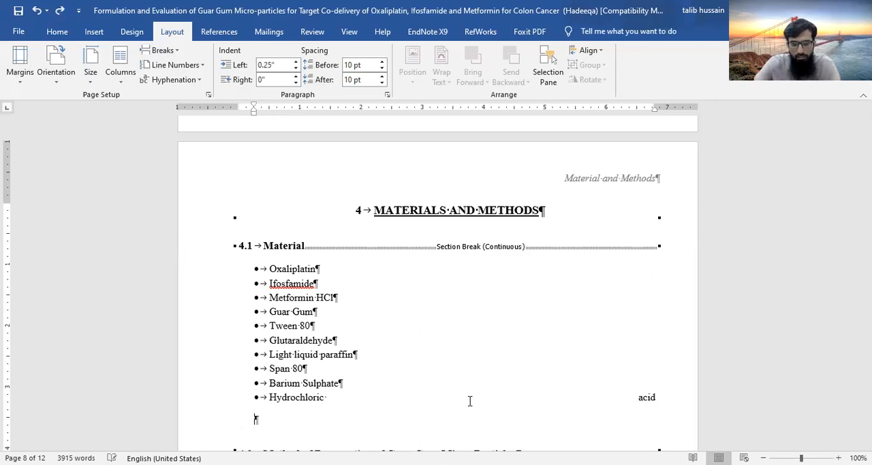
{"action": "key", "text": "ctrl+z"}
{"action": "key", "text": "ctrl+z"}
{"action": "key", "text": "ctrl+z"}
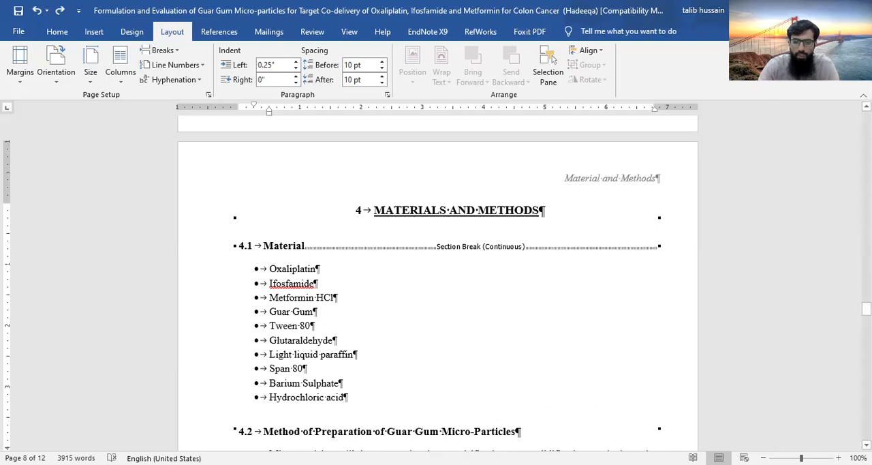
Add an empty bullet below "Hydrochloric acid" and insert a continuous section break there to end the materials list section
{"action": "key", "text": "Return"}
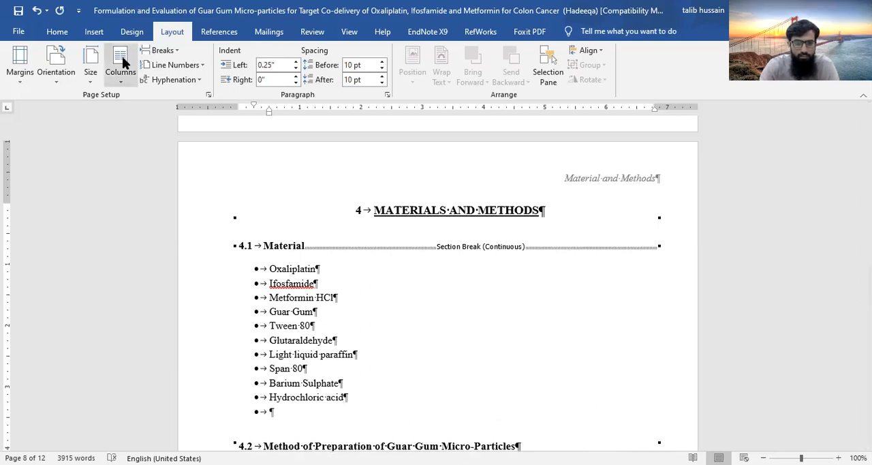
{"action": "left_click", "coordinate": [168, 56]}
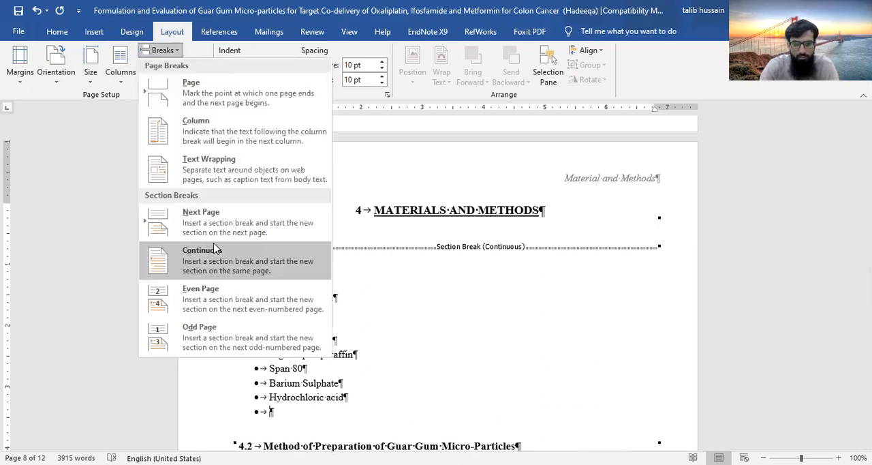
{"action": "left_click", "coordinate": [215, 250]}
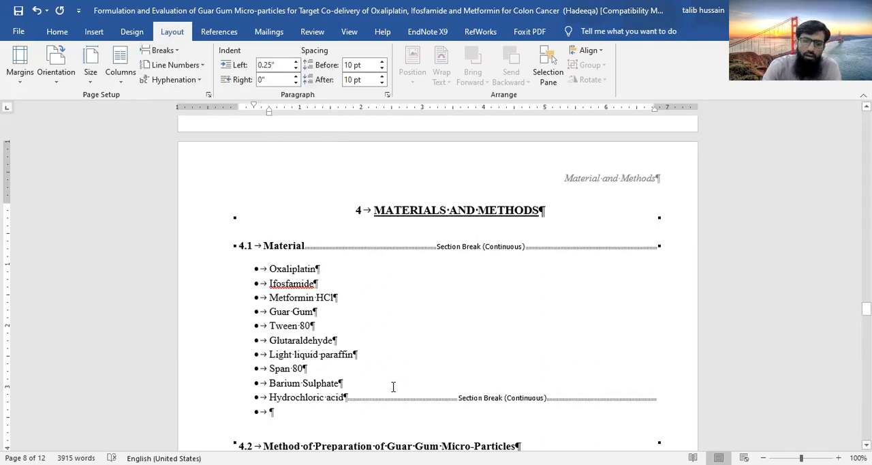
Lay out the bullet list from Oxaliplatin to Hydrochloric acid in two columns and change it to three columns
{"action": "left_click_drag", "start_coordinate": [352, 395], "coordinate": [268, 268]}
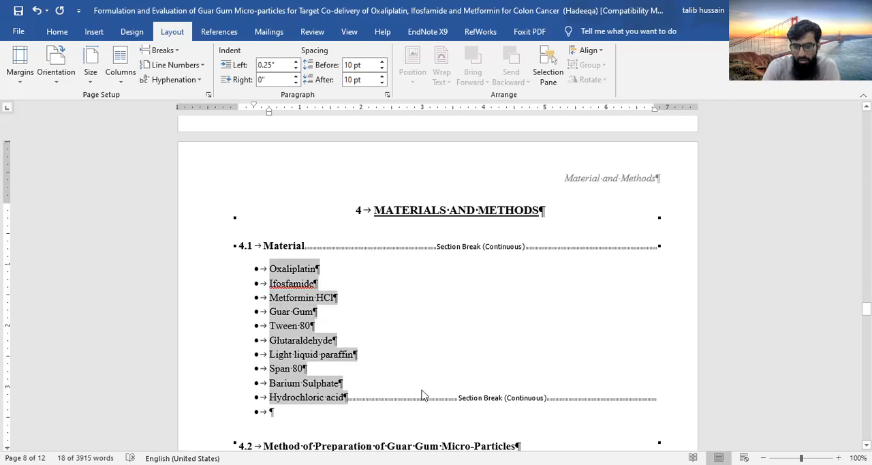
{"action": "left_click", "coordinate": [120, 63]}
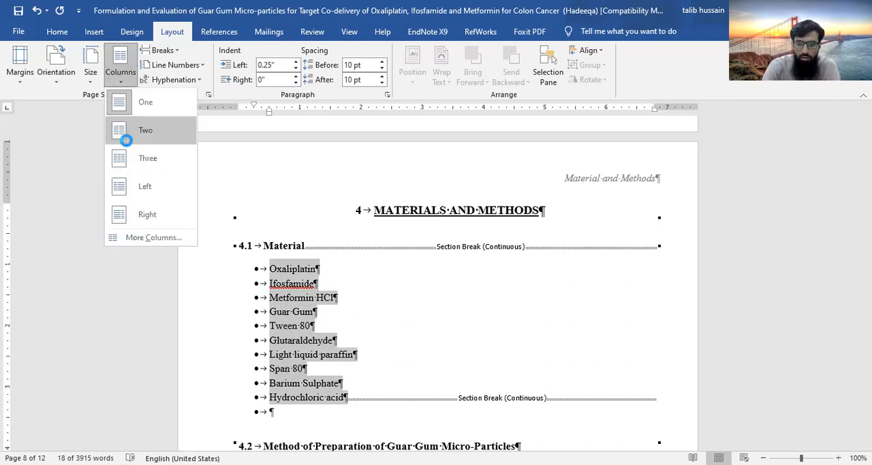
{"action": "left_click", "coordinate": [130, 128]}
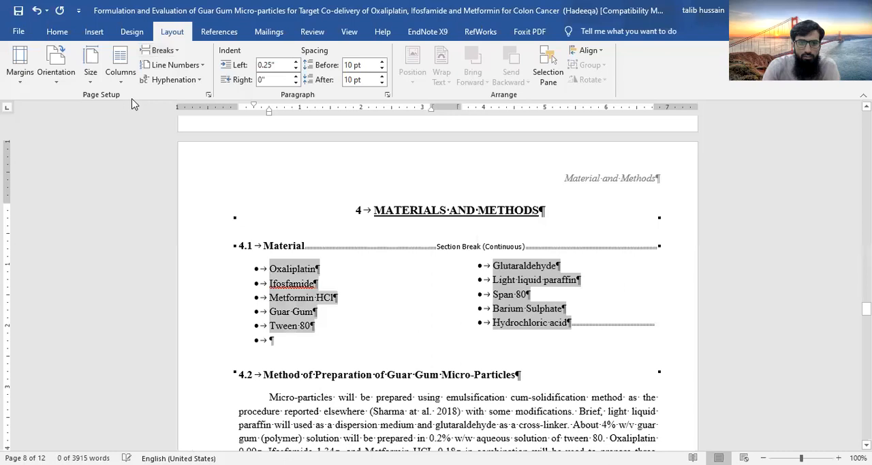
{"action": "left_click", "coordinate": [129, 163]}
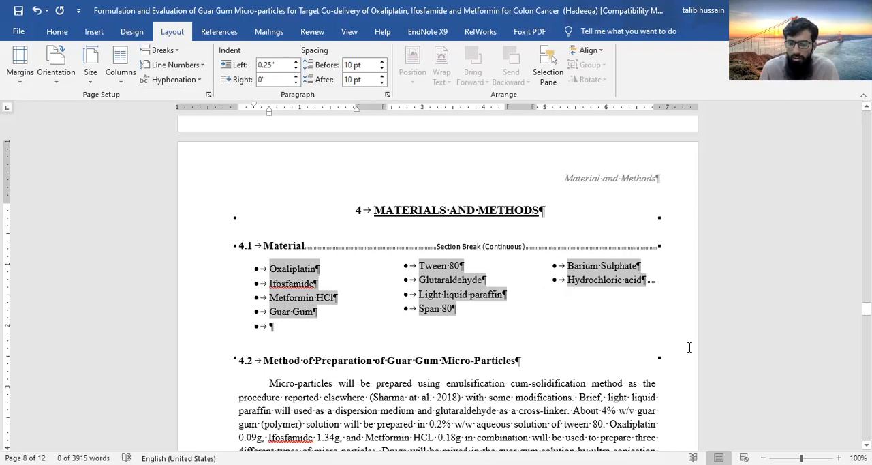
Look through the section breaks and page headers around Materials and Methods and back up to the Introduction page
{"action": "scroll", "coordinate": [476, 300], "scroll_direction": "up", "scroll_amount": 5}
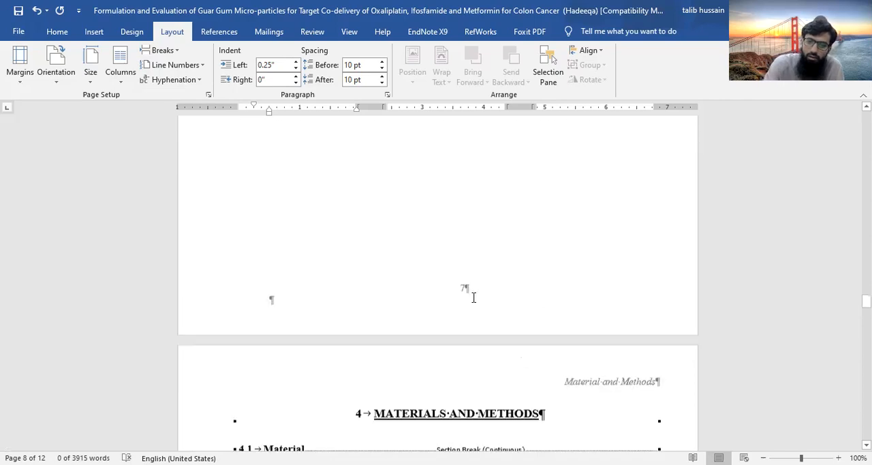
{"action": "scroll", "coordinate": [474, 297], "scroll_direction": "up", "scroll_amount": 5}
{"action": "scroll", "coordinate": [473, 297], "scroll_direction": "down", "scroll_amount": 20}
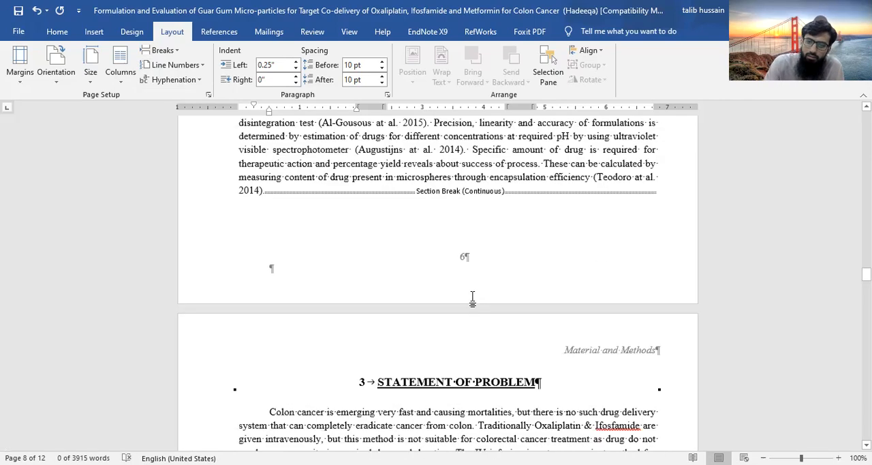
{"action": "scroll", "coordinate": [475, 298], "scroll_direction": "down", "scroll_amount": 5}
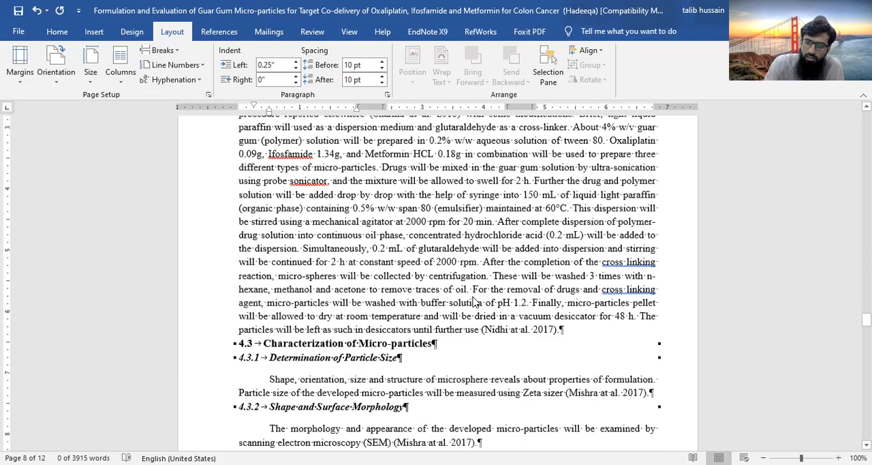
{"action": "scroll", "coordinate": [475, 298], "scroll_direction": "up", "scroll_amount": 10}
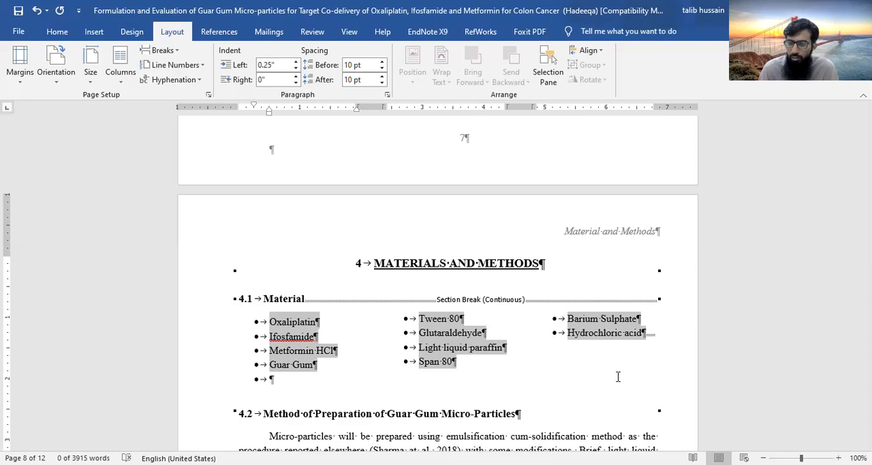
{"action": "scroll", "coordinate": [618, 377], "scroll_direction": "up", "scroll_amount": 20}
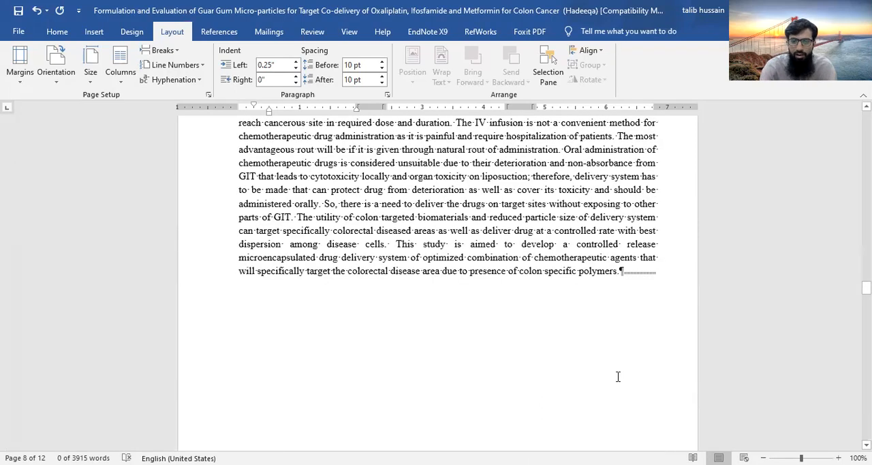
{"action": "scroll", "coordinate": [618, 376], "scroll_direction": "up", "scroll_amount": 20}
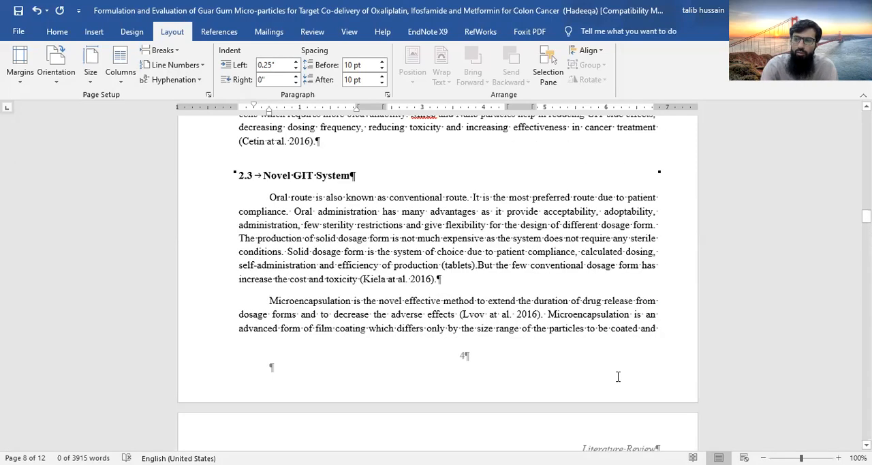
{"action": "scroll", "coordinate": [618, 376], "scroll_direction": "up", "scroll_amount": 20}
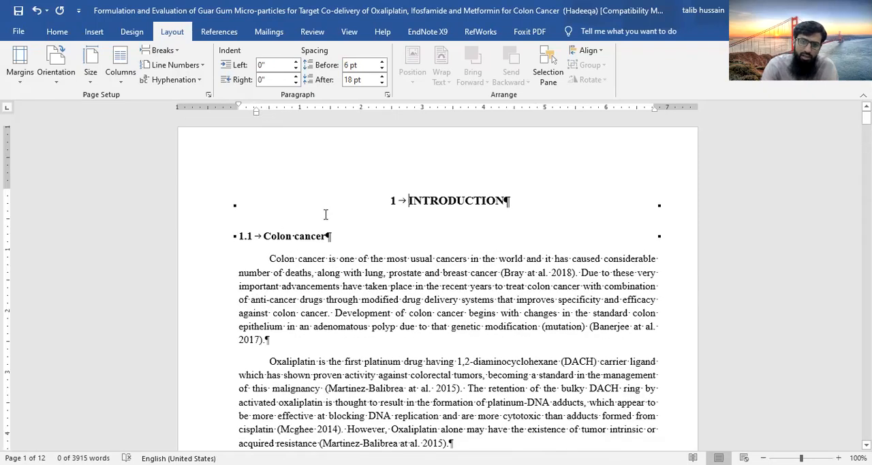
Insert the built-in Facet cover page before the Introduction
{"action": "left_click", "coordinate": [325, 214]}
{"action": "left_click", "coordinate": [94, 31]}
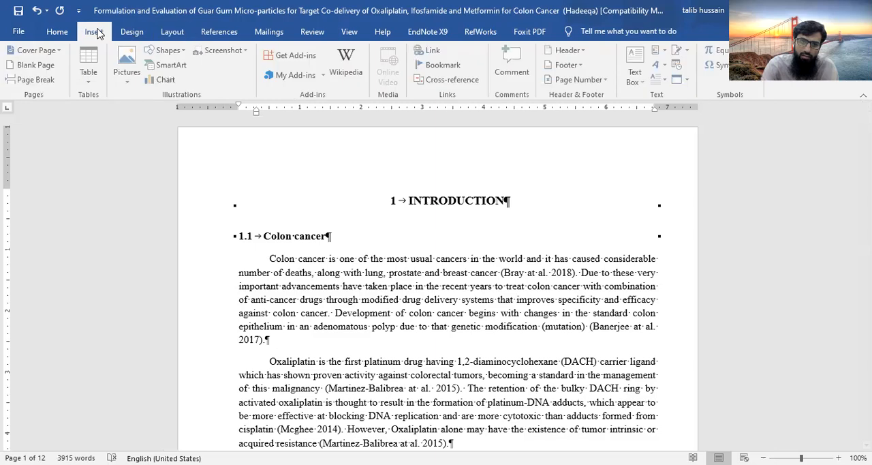
{"action": "left_click", "coordinate": [59, 52]}
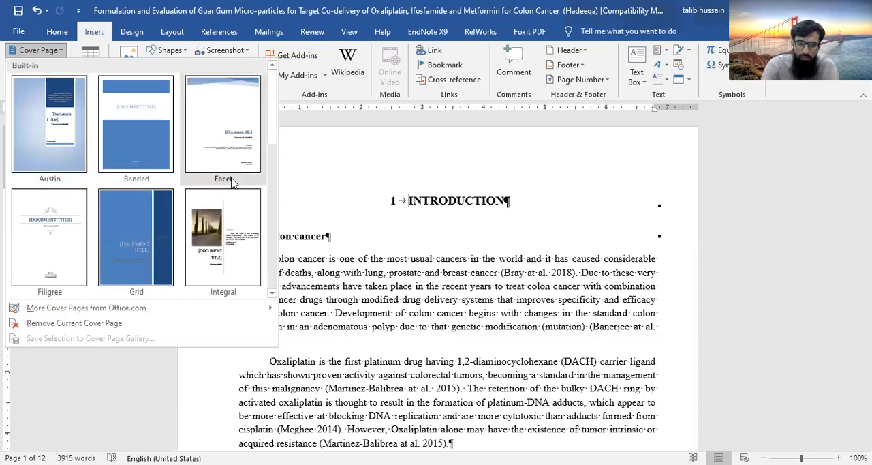
{"action": "left_click", "coordinate": [227, 127]}
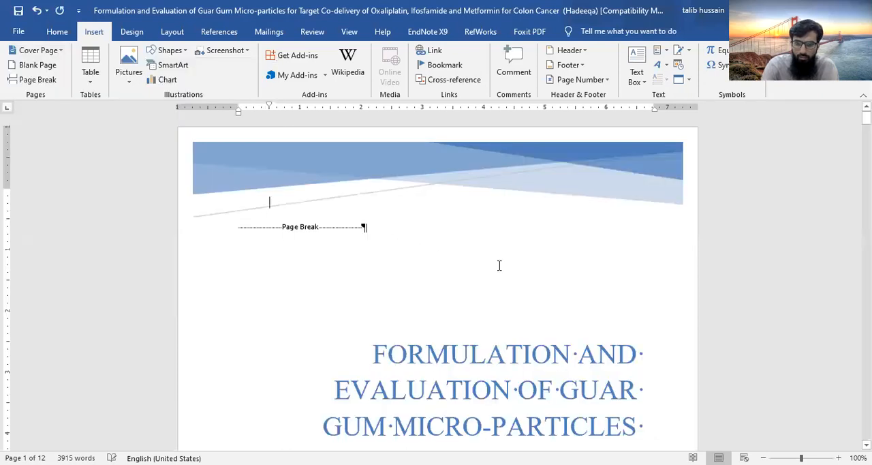
Examine the new cover page's title, abstract, author and e-mail placeholders and its transition to the Introduction page
{"action": "scroll", "coordinate": [499, 352], "scroll_direction": "down", "scroll_amount": 15}
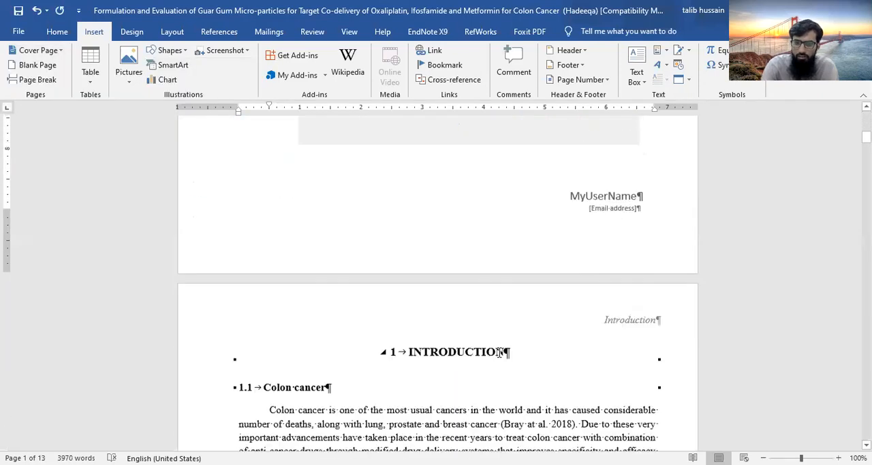
{"action": "scroll", "coordinate": [498, 352], "scroll_direction": "up", "scroll_amount": 12}
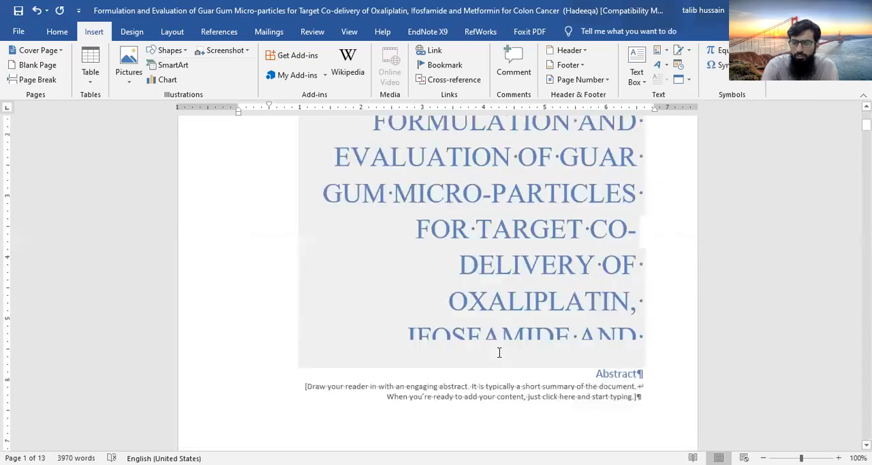
{"action": "scroll", "coordinate": [499, 352], "scroll_direction": "down", "scroll_amount": 8}
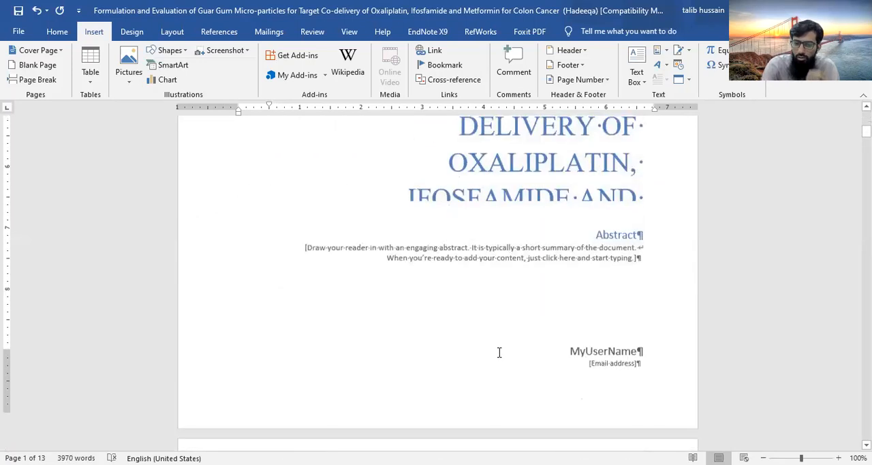
{"action": "scroll", "coordinate": [499, 351], "scroll_direction": "up", "scroll_amount": 10}
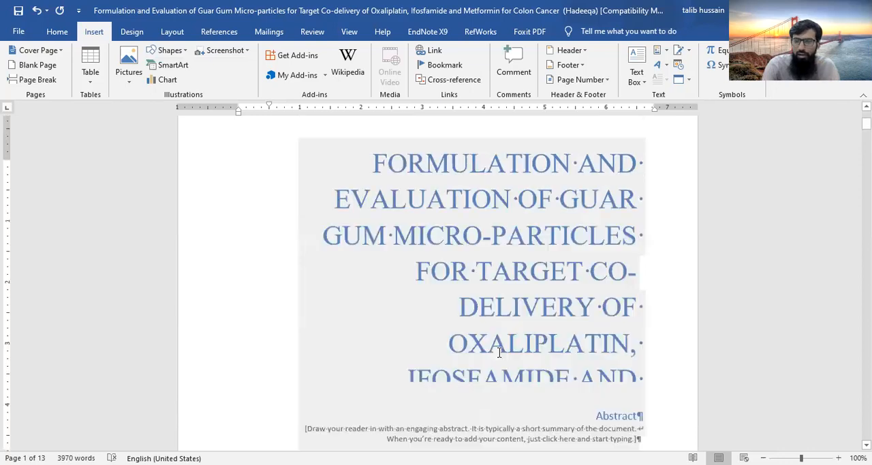
{"action": "scroll", "coordinate": [499, 352], "scroll_direction": "down", "scroll_amount": 2}
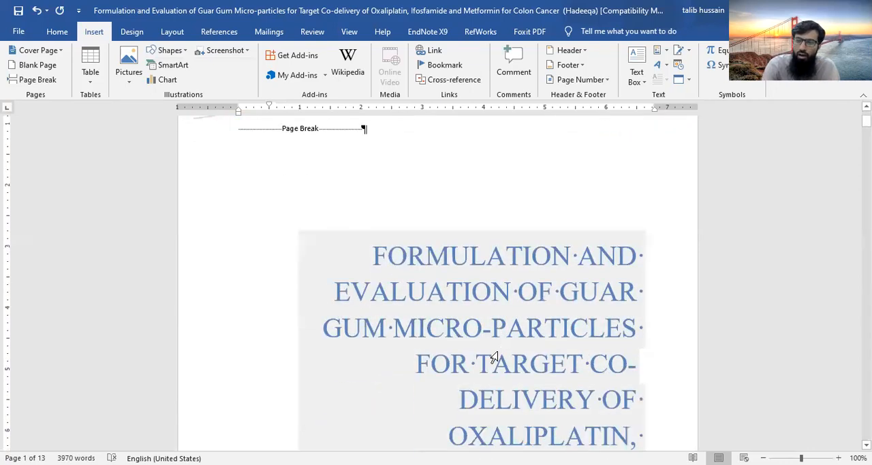
{"action": "scroll", "coordinate": [499, 352], "scroll_direction": "down", "scroll_amount": 5}
{"action": "scroll", "coordinate": [495, 357], "scroll_direction": "down", "scroll_amount": 1}
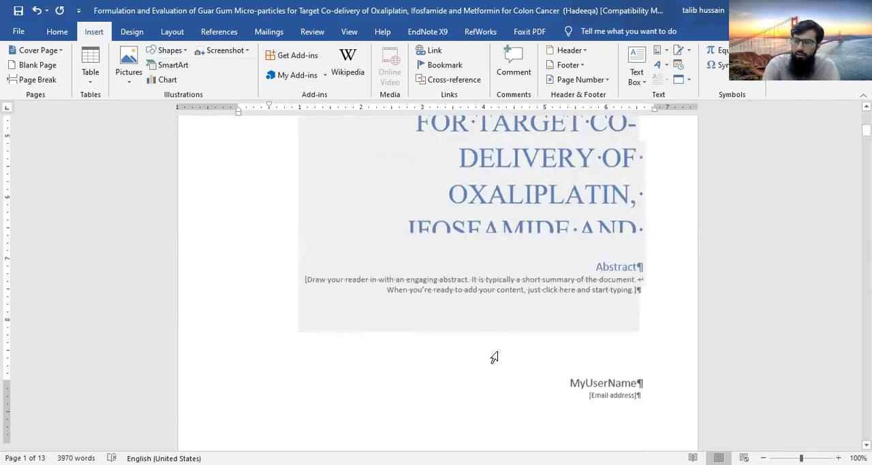
{"action": "scroll", "coordinate": [494, 357], "scroll_direction": "down", "scroll_amount": 1}
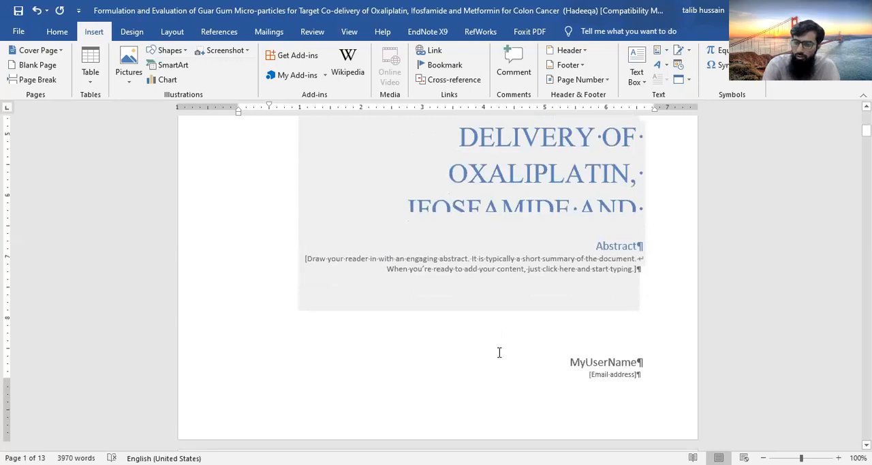
{"action": "scroll", "coordinate": [498, 352], "scroll_direction": "down", "scroll_amount": 3}
{"action": "scroll", "coordinate": [437, 259], "scroll_direction": "up", "scroll_amount": 2}
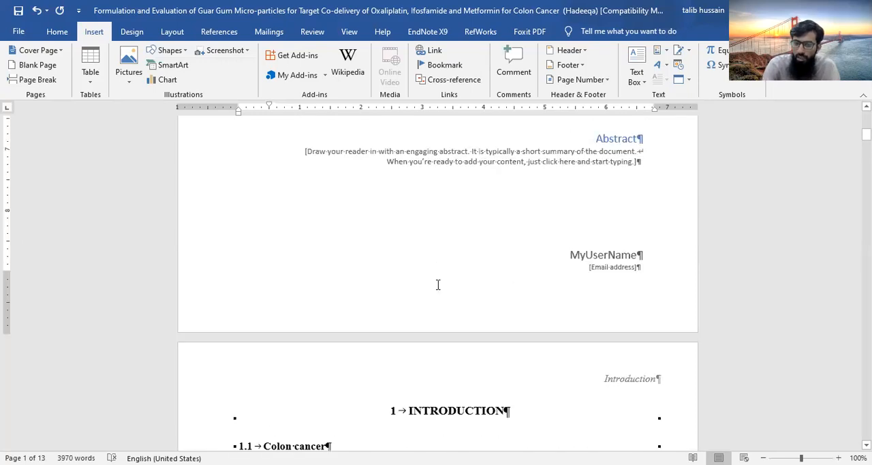
Open the cover page's footer for editing and examine the headers of the Introduction pages
{"action": "double_click", "coordinate": [370, 312]}
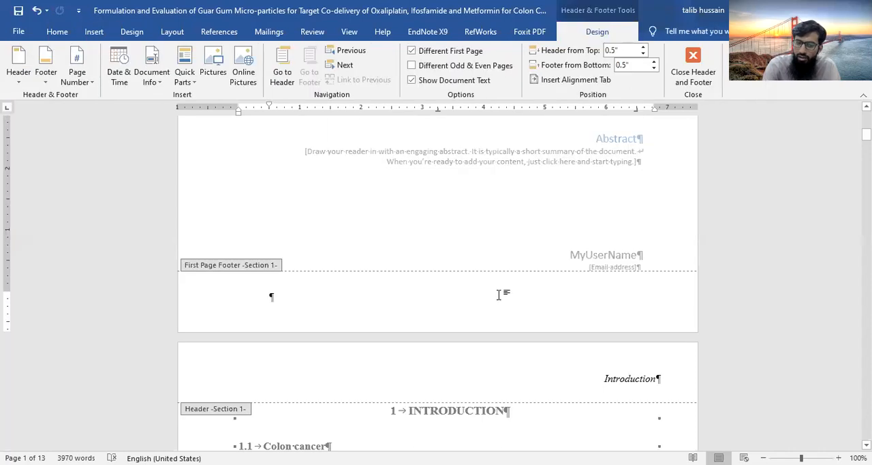
{"action": "scroll", "coordinate": [501, 299], "scroll_direction": "down", "scroll_amount": 5}
{"action": "scroll", "coordinate": [502, 298], "scroll_direction": "down", "scroll_amount": 5}
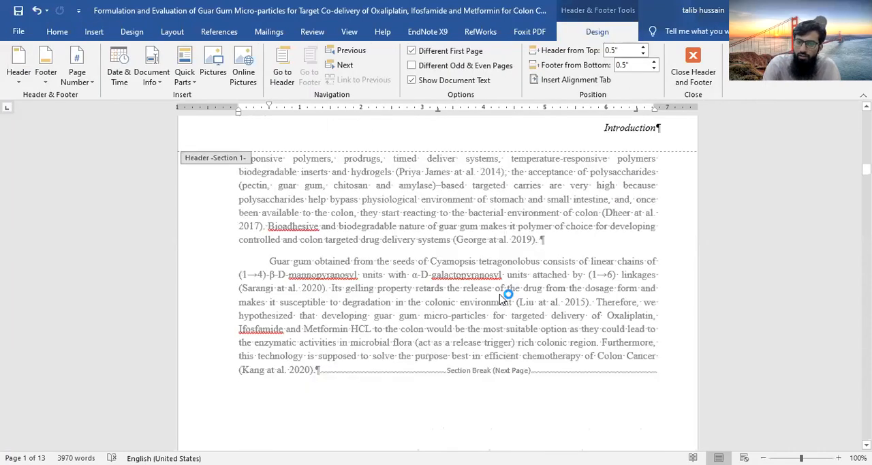
{"action": "scroll", "coordinate": [501, 299], "scroll_direction": "up", "scroll_amount": 10}
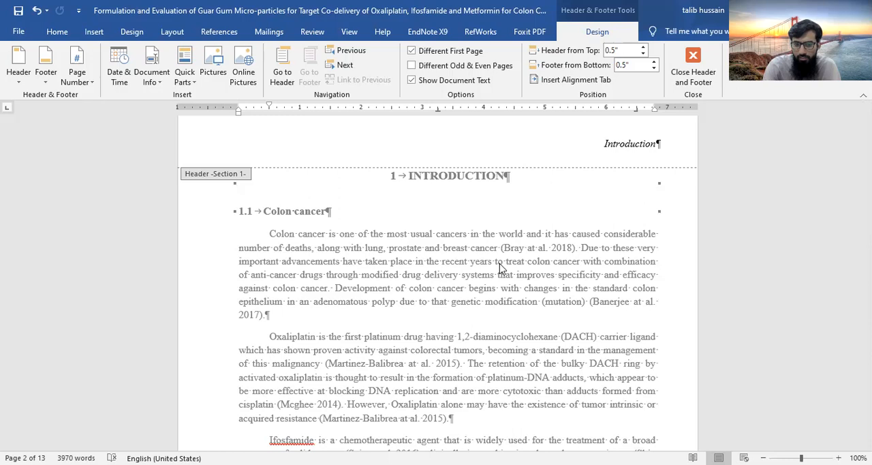
Undo the last change and check the cover page's footer against the Introduction page
{"action": "key", "text": "ctrl+z"}
{"action": "scroll", "coordinate": [460, 402], "scroll_direction": "down", "scroll_amount": 1}
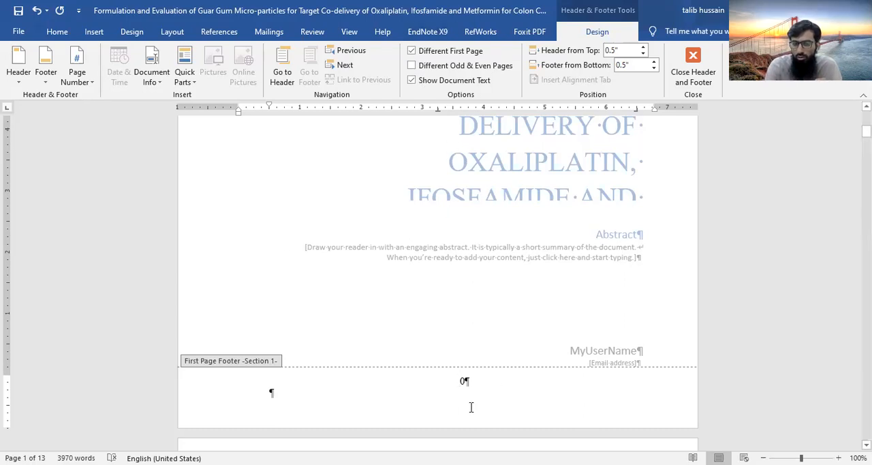
{"action": "scroll", "coordinate": [469, 401], "scroll_direction": "down", "scroll_amount": 10}
{"action": "scroll", "coordinate": [472, 411], "scroll_direction": "up", "scroll_amount": 8}
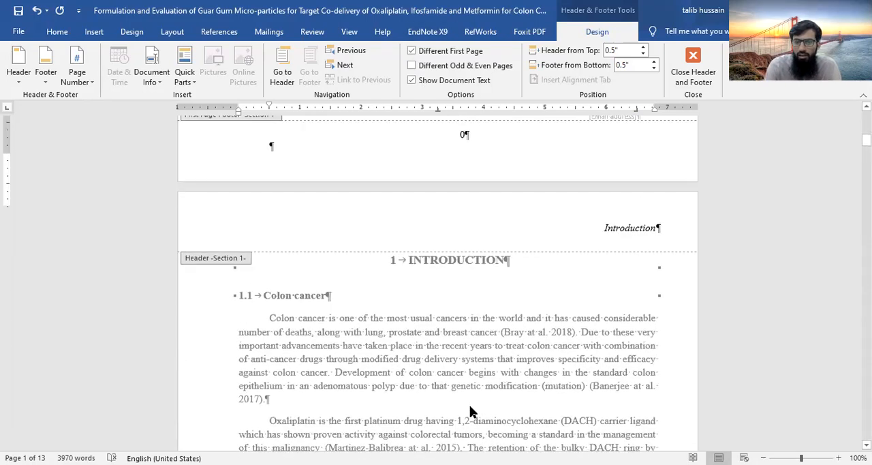
{"action": "scroll", "coordinate": [470, 410], "scroll_direction": "up", "scroll_amount": 8}
{"action": "scroll", "coordinate": [469, 409], "scroll_direction": "down", "scroll_amount": 8}
Set the cover page's footer page number to the I, II, III format, starting at I
{"action": "left_click_drag", "start_coordinate": [468, 401], "coordinate": [443, 403]}
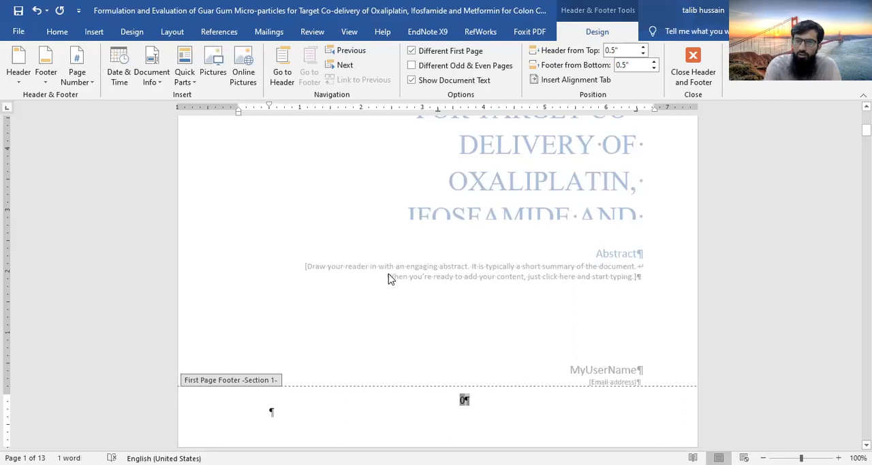
{"action": "left_click", "coordinate": [87, 87]}
{"action": "left_click", "coordinate": [130, 160]}
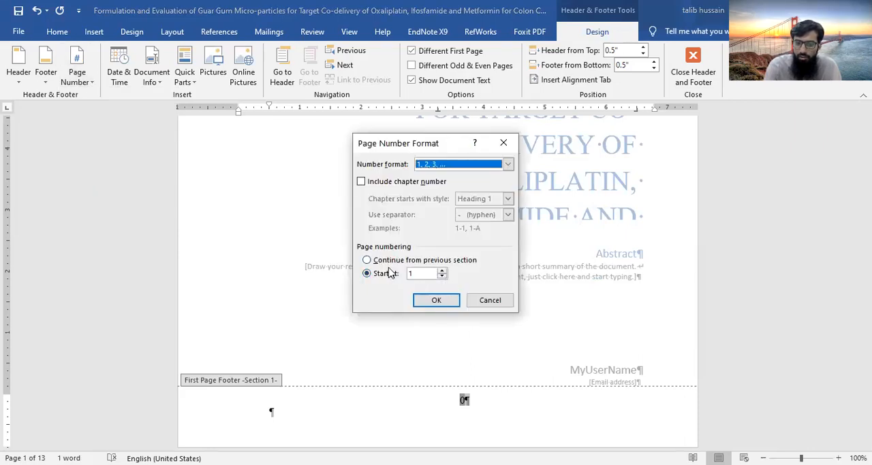
{"action": "left_click", "coordinate": [508, 164]}
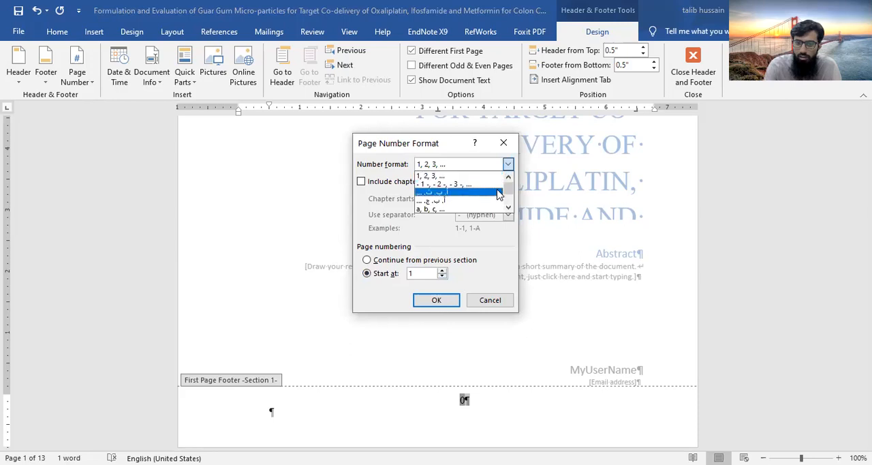
{"action": "left_click", "coordinate": [508, 207]}
{"action": "left_click", "coordinate": [508, 208]}
{"action": "left_click", "coordinate": [508, 208]}
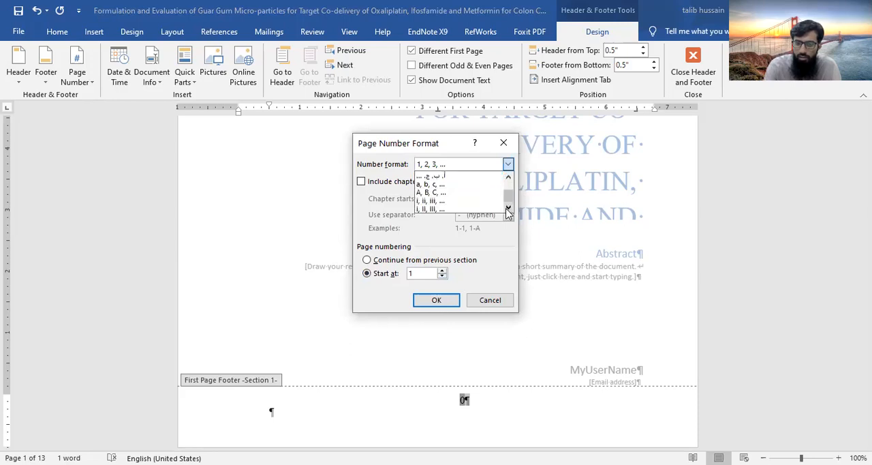
{"action": "left_click", "coordinate": [476, 209]}
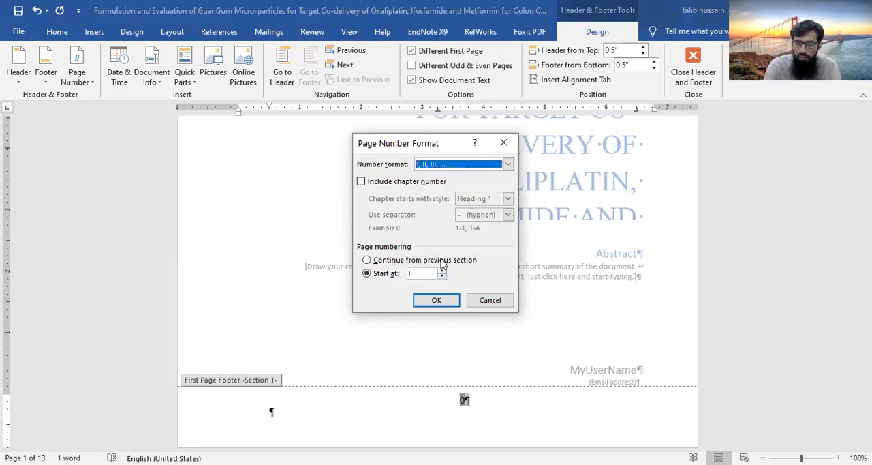
{"action": "left_click", "coordinate": [435, 301]}
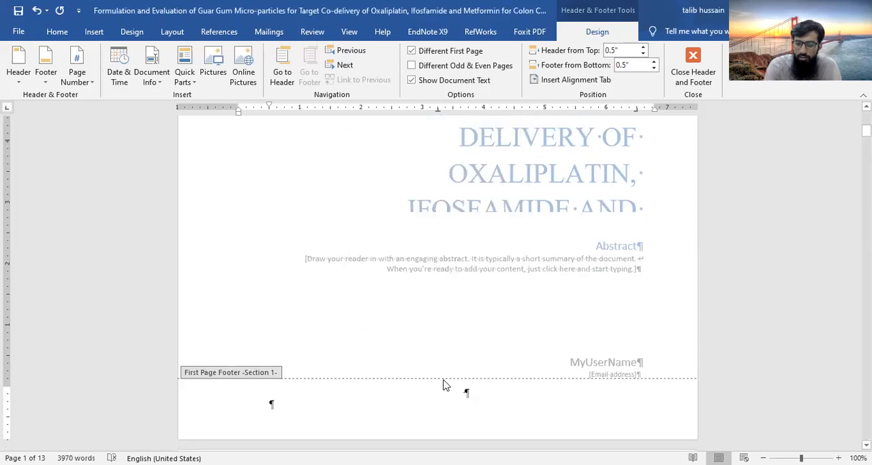
Examine the footer page numbers from the cover page through the Introduction and into the Literature Review section
{"action": "scroll", "coordinate": [502, 393], "scroll_direction": "down", "scroll_amount": 5}
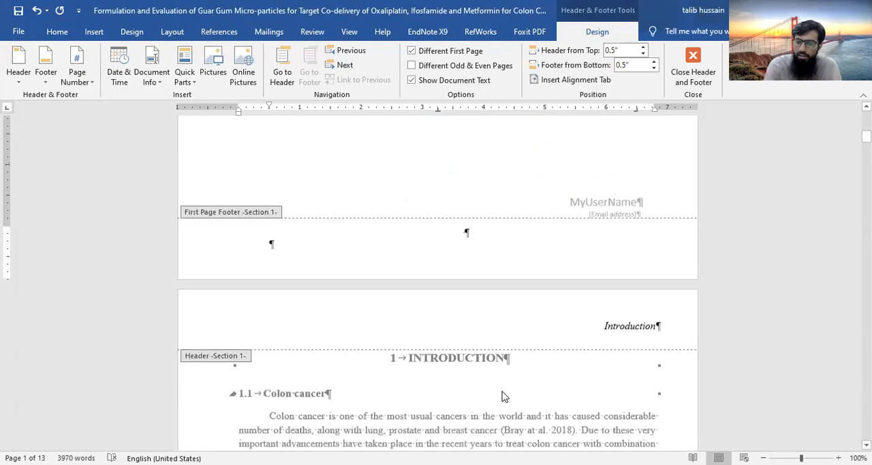
{"action": "scroll", "coordinate": [502, 395], "scroll_direction": "down", "scroll_amount": 3}
{"action": "scroll", "coordinate": [502, 395], "scroll_direction": "down", "scroll_amount": 5}
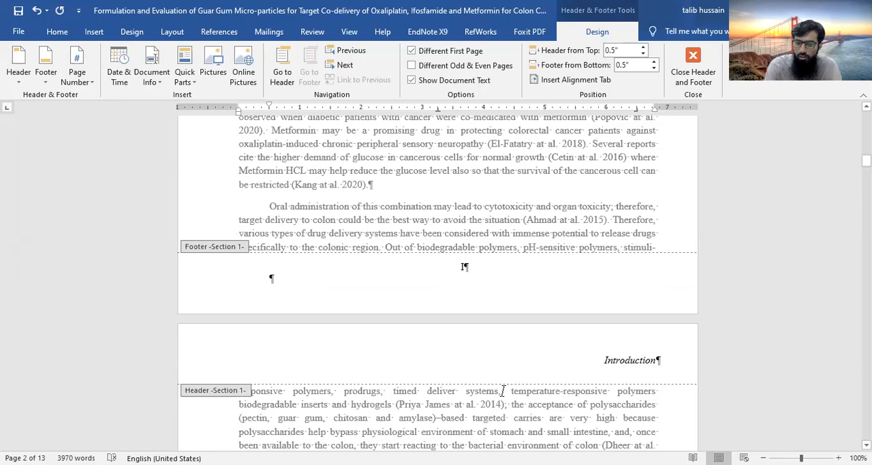
{"action": "scroll", "coordinate": [503, 395], "scroll_direction": "down", "scroll_amount": 10}
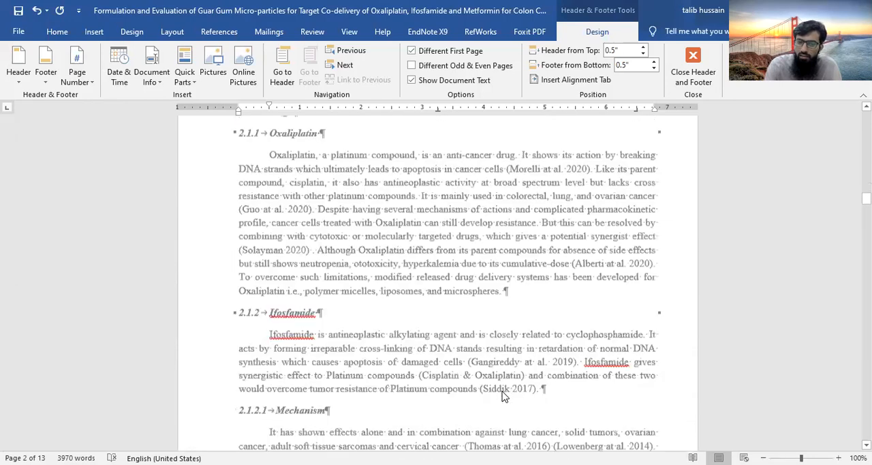
{"action": "scroll", "coordinate": [502, 395], "scroll_direction": "down", "scroll_amount": 5}
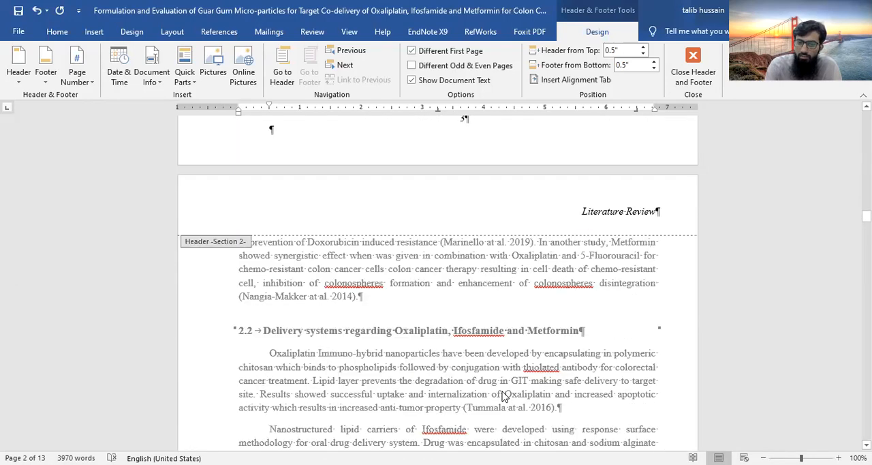
{"action": "scroll", "coordinate": [503, 396], "scroll_direction": "up", "scroll_amount": 15}
{"action": "scroll", "coordinate": [502, 395], "scroll_direction": "up", "scroll_amount": 12}
Delete the text box holding the author and e-mail placeholders from the cover page
{"action": "left_click", "coordinate": [576, 292]}
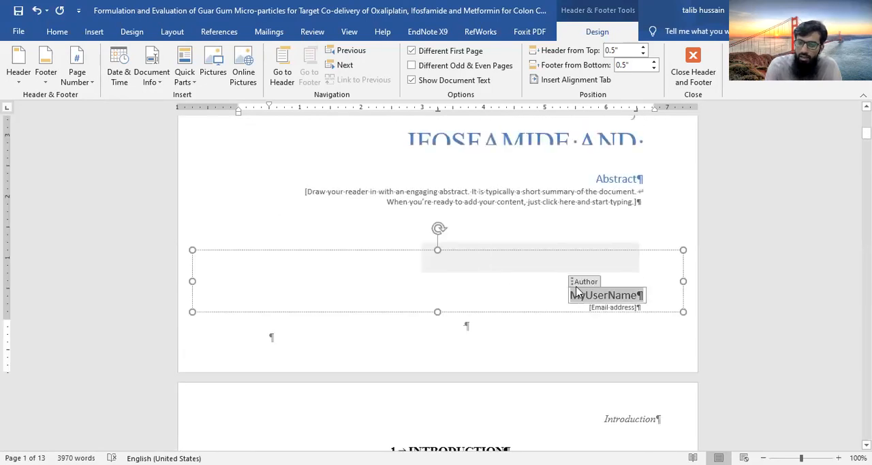
{"action": "left_click", "coordinate": [638, 312]}
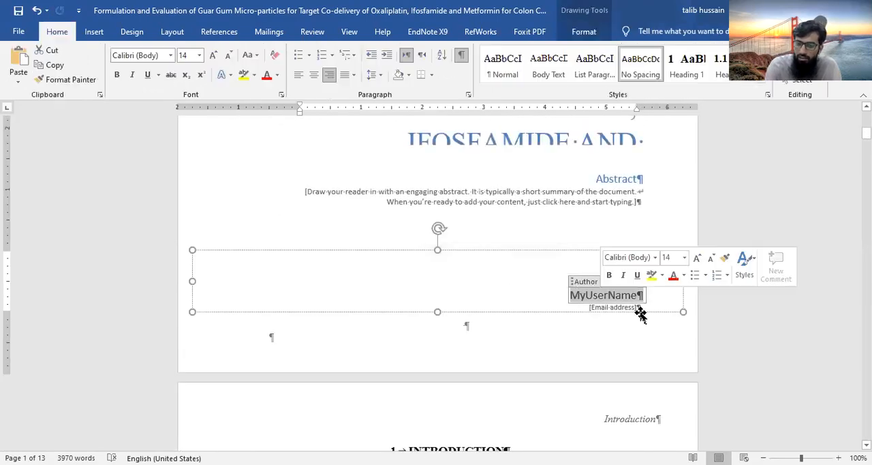
{"action": "left_click", "coordinate": [426, 328]}
{"action": "left_click", "coordinate": [661, 306]}
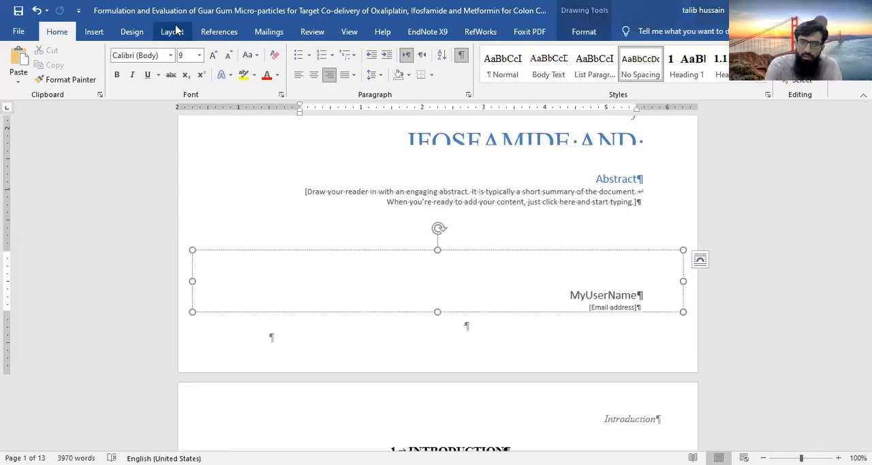
{"action": "left_click", "coordinate": [172, 31]}
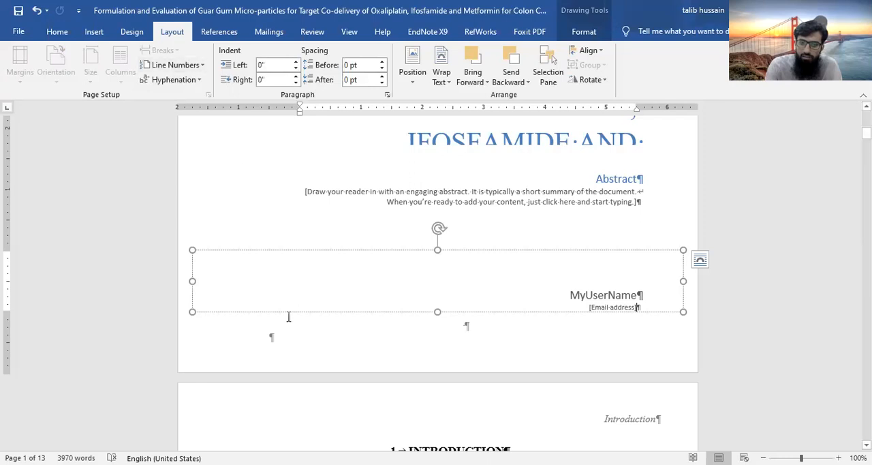
{"action": "left_click", "coordinate": [424, 251]}
{"action": "key", "text": "Delete"}
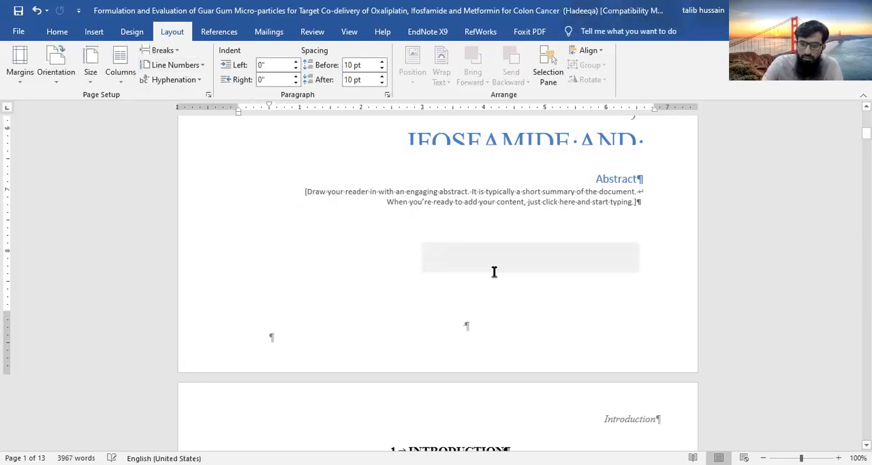
Insert a Next Page section break directly after the page break on the cover page
{"action": "left_click", "coordinate": [448, 295]}
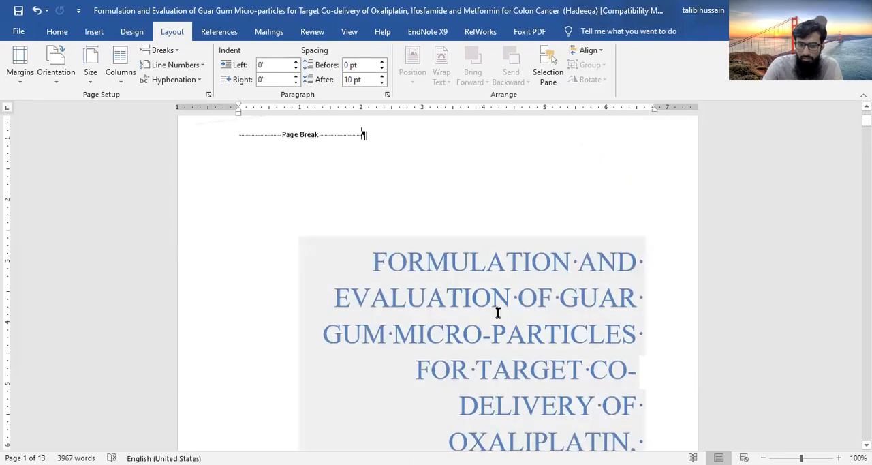
{"action": "scroll", "coordinate": [498, 313], "scroll_direction": "up", "scroll_amount": 1}
{"action": "left_click", "coordinate": [169, 51]}
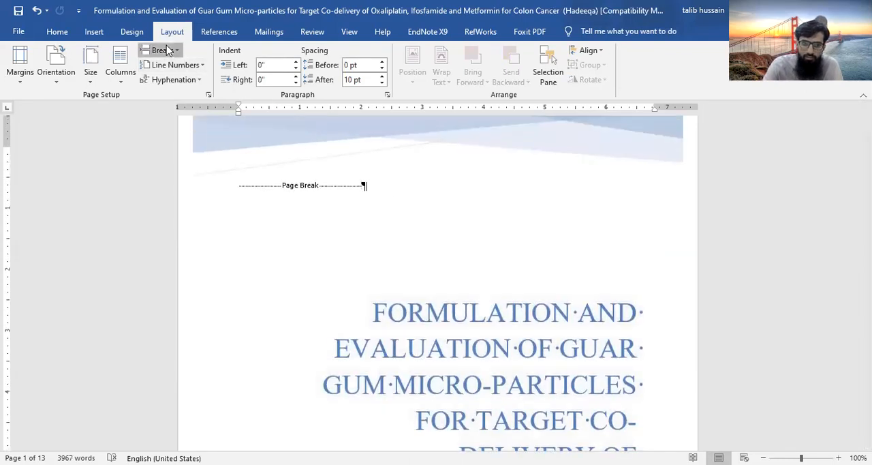
Turn off Different First Page for the Introduction's section and unlink its footer from the previous section
{"action": "scroll", "coordinate": [425, 307], "scroll_direction": "down", "scroll_amount": 10}
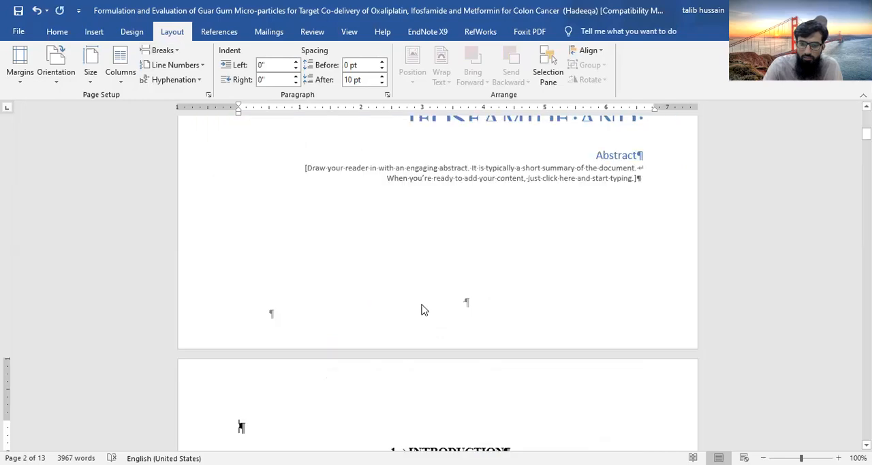
{"action": "scroll", "coordinate": [423, 303], "scroll_direction": "down", "scroll_amount": 7}
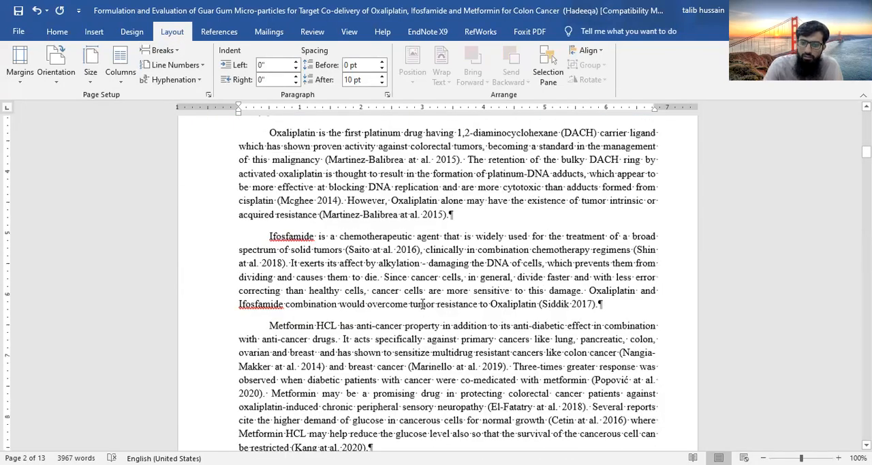
{"action": "scroll", "coordinate": [422, 303], "scroll_direction": "down", "scroll_amount": 4}
{"action": "scroll", "coordinate": [423, 304], "scroll_direction": "up", "scroll_amount": 4}
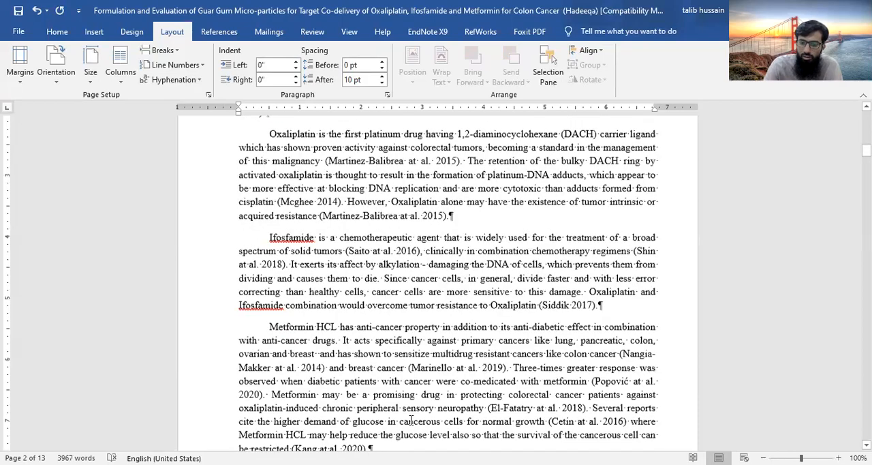
{"action": "scroll", "coordinate": [411, 420], "scroll_direction": "up", "scroll_amount": 1}
{"action": "scroll", "coordinate": [411, 420], "scroll_direction": "up", "scroll_amount": 5}
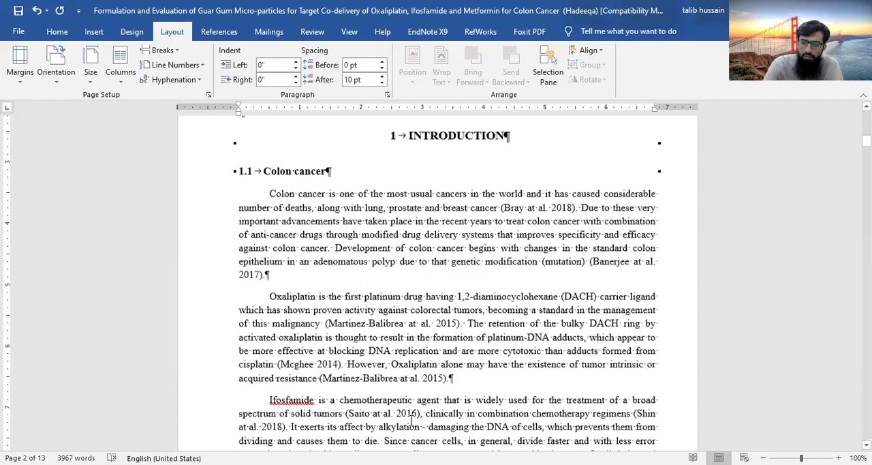
{"action": "scroll", "coordinate": [458, 285], "scroll_direction": "down", "scroll_amount": 11}
{"action": "double_click", "coordinate": [466, 280]}
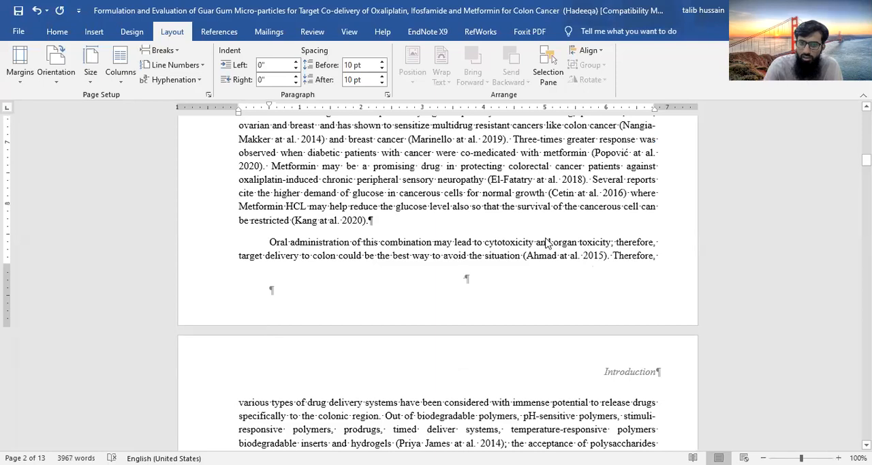
{"action": "left_click", "coordinate": [412, 52]}
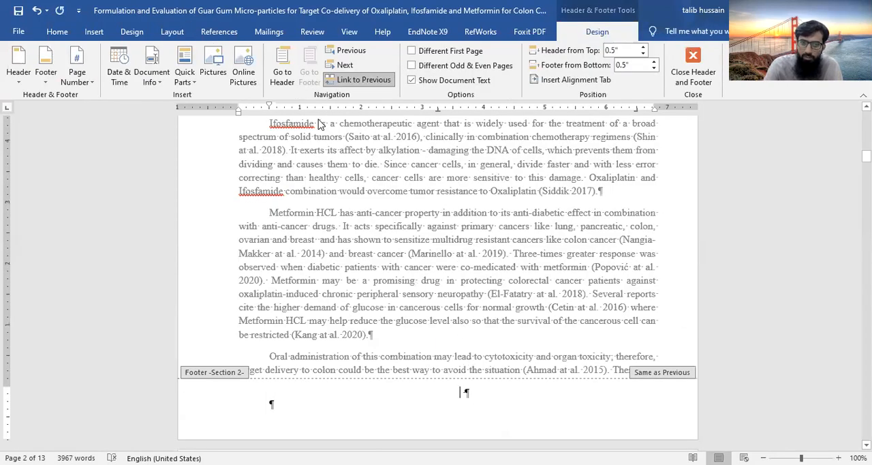
{"action": "left_click", "coordinate": [348, 83]}
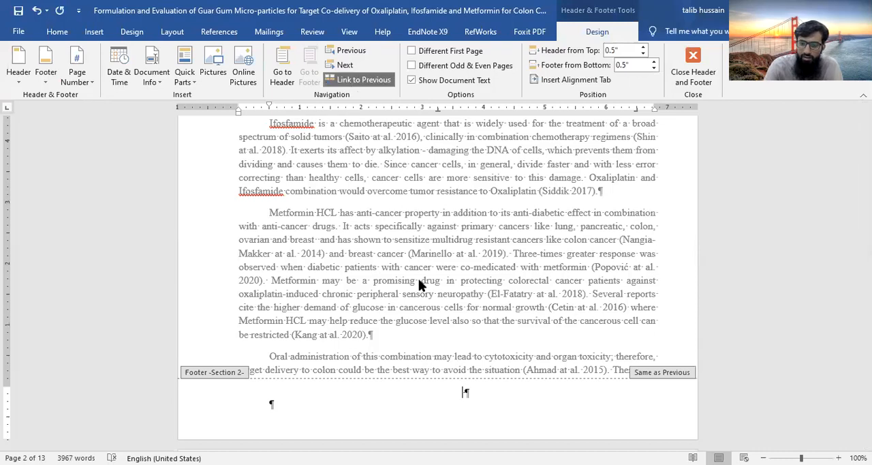
Set the Introduction section's page numbering to the 1, 2, 3 format, starting at 1
{"action": "left_click", "coordinate": [83, 86]}
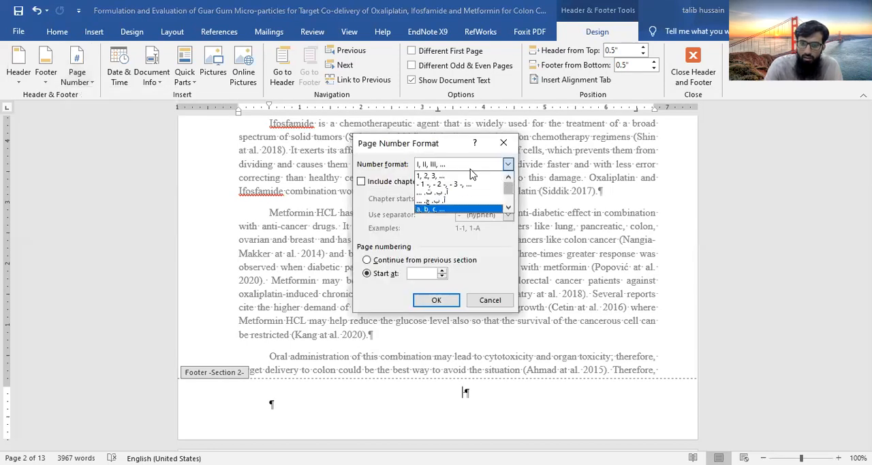
{"action": "left_click", "coordinate": [471, 169]}
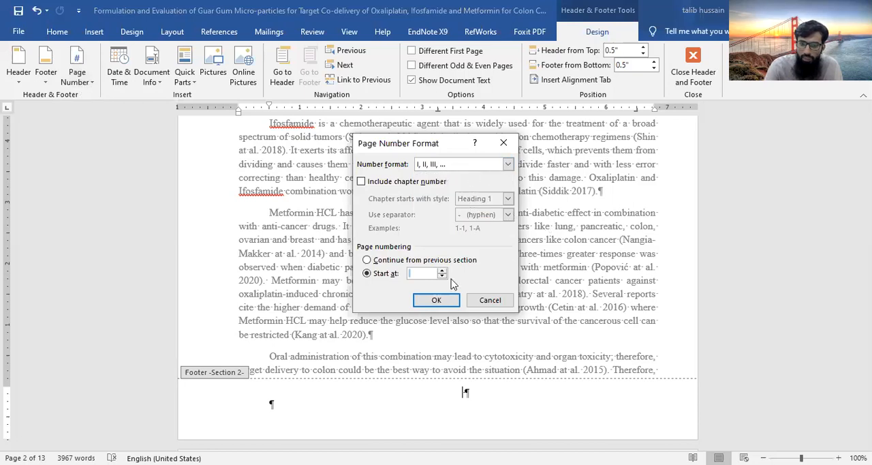
{"action": "left_click", "coordinate": [445, 275]}
{"action": "left_click", "coordinate": [446, 275]}
{"action": "left_click", "coordinate": [510, 164]}
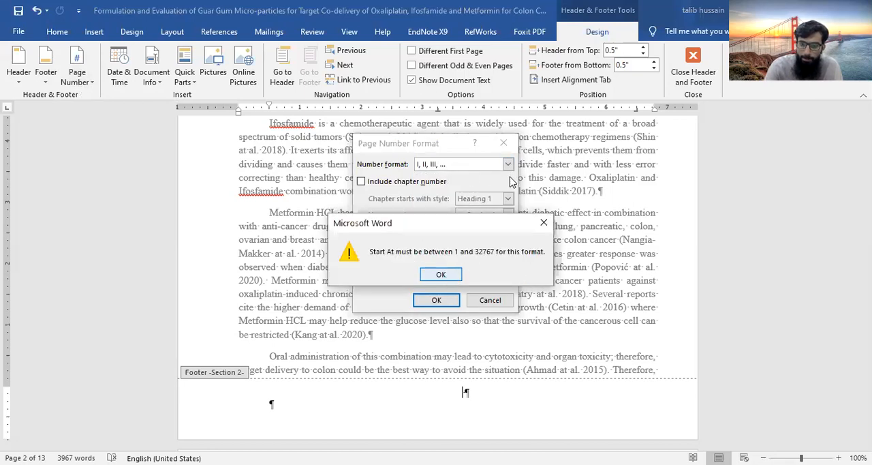
{"action": "left_click", "coordinate": [510, 178]}
{"action": "left_click", "coordinate": [510, 178]}
{"action": "left_click", "coordinate": [510, 178]}
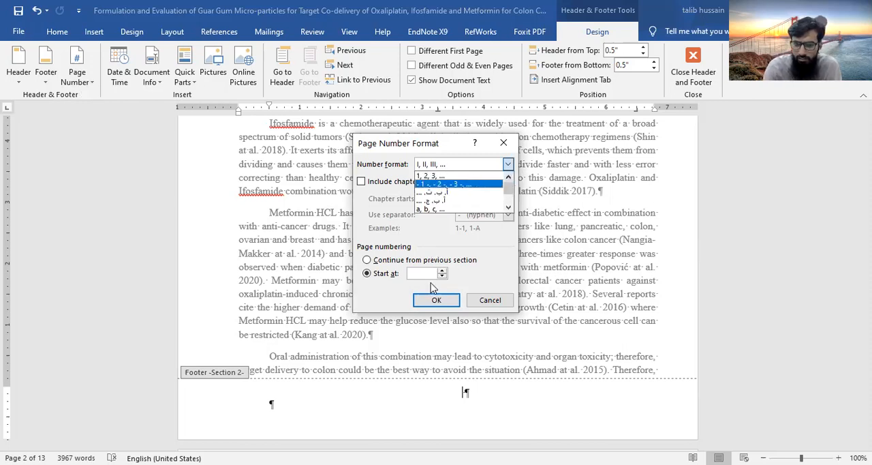
{"action": "left_click", "coordinate": [431, 176]}
{"action": "left_click", "coordinate": [435, 299]}
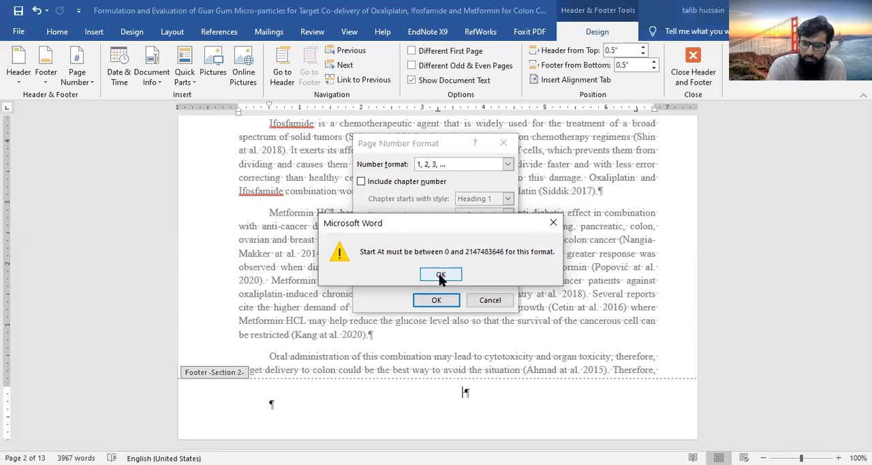
{"action": "left_click", "coordinate": [441, 276]}
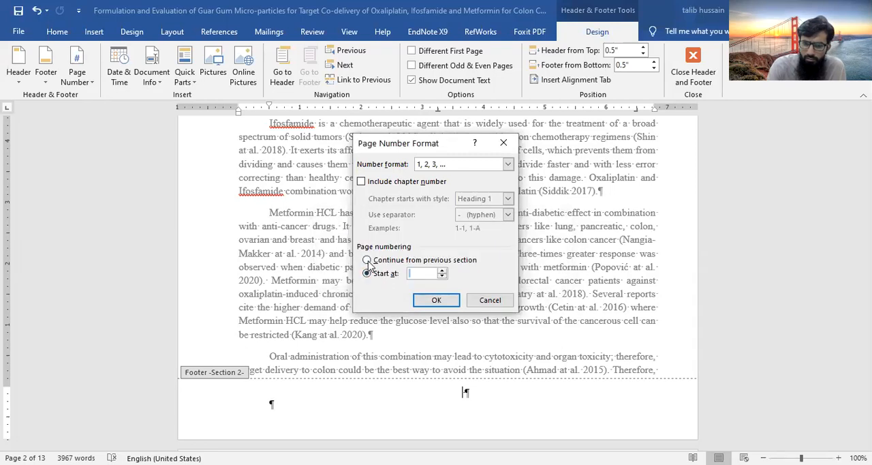
{"action": "left_click", "coordinate": [442, 271]}
{"action": "left_click", "coordinate": [435, 304]}
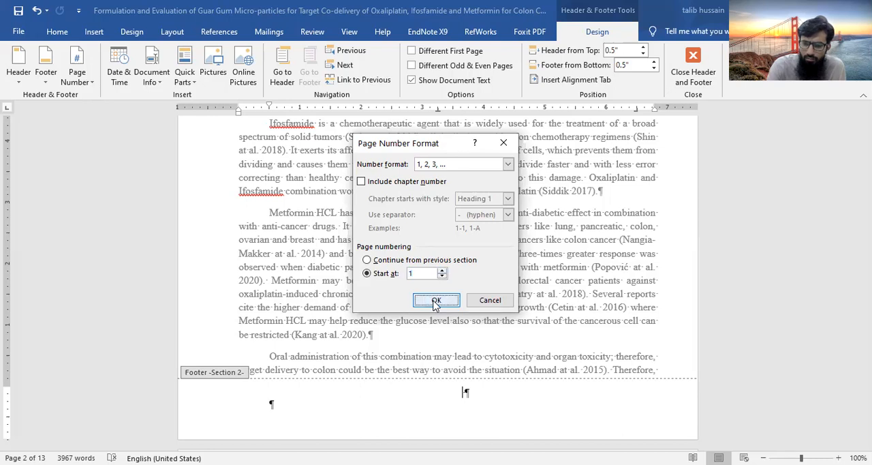
Check the footers of the cover page and the Introduction section, and return to the body text
{"action": "scroll", "coordinate": [463, 270], "scroll_direction": "up", "scroll_amount": 6}
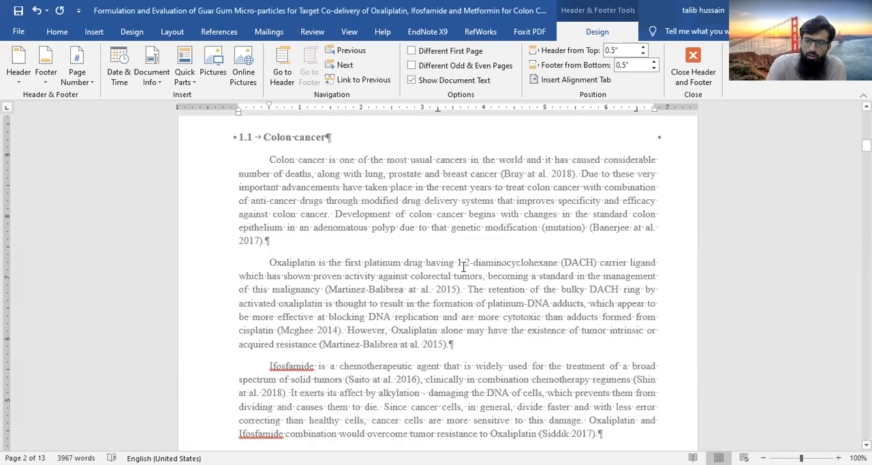
{"action": "scroll", "coordinate": [463, 269], "scroll_direction": "up", "scroll_amount": 12}
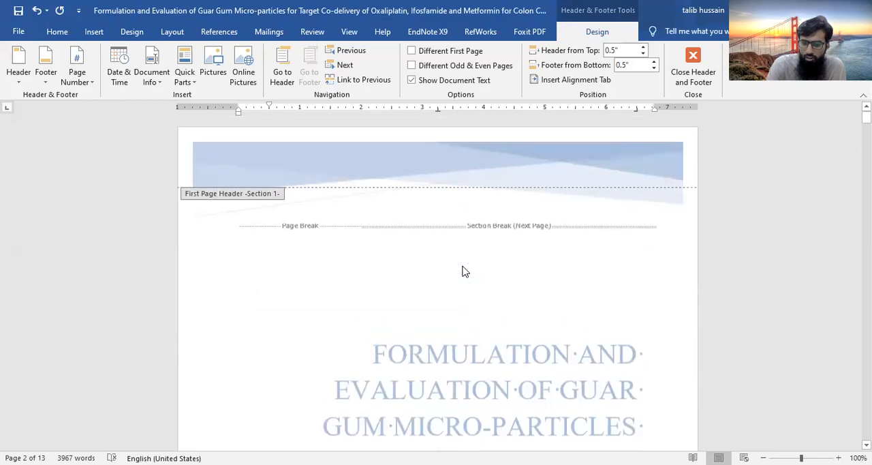
{"action": "scroll", "coordinate": [464, 269], "scroll_direction": "down", "scroll_amount": 15}
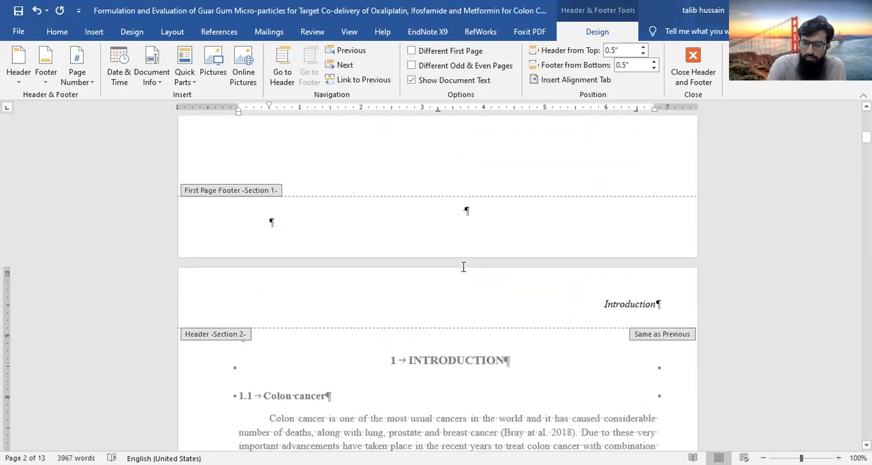
{"action": "double_click", "coordinate": [461, 211]}
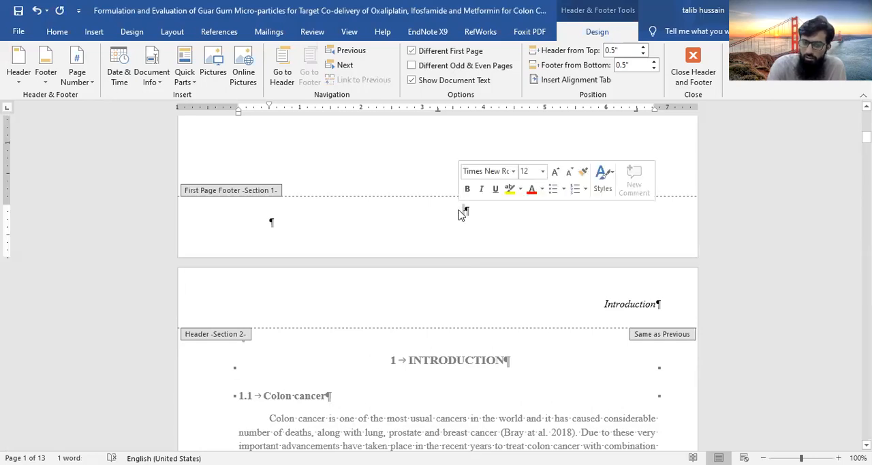
{"action": "scroll", "coordinate": [461, 215], "scroll_direction": "up", "scroll_amount": 17}
{"action": "scroll", "coordinate": [461, 210], "scroll_direction": "down", "scroll_amount": 20}
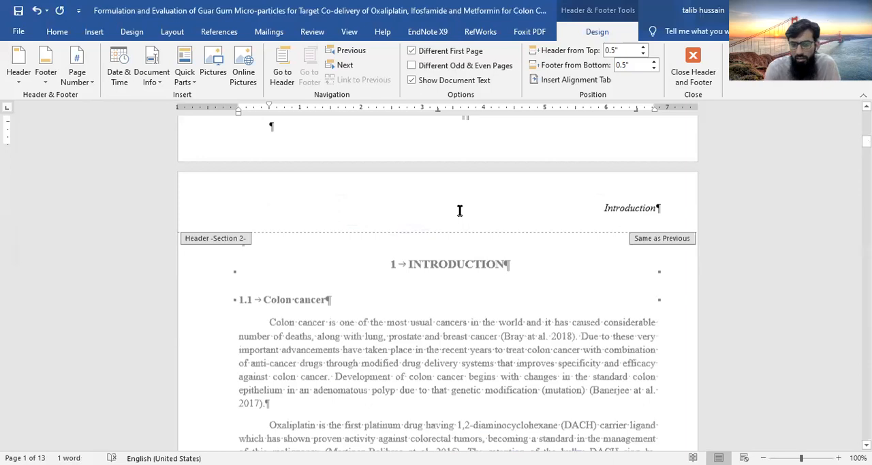
{"action": "scroll", "coordinate": [460, 211], "scroll_direction": "up", "scroll_amount": 2}
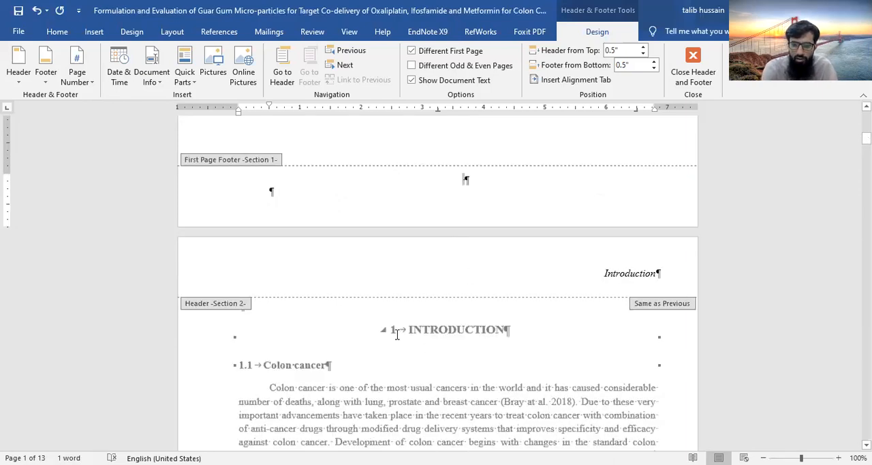
{"action": "scroll", "coordinate": [401, 307], "scroll_direction": "down", "scroll_amount": 10}
{"action": "double_click", "coordinate": [403, 284]}
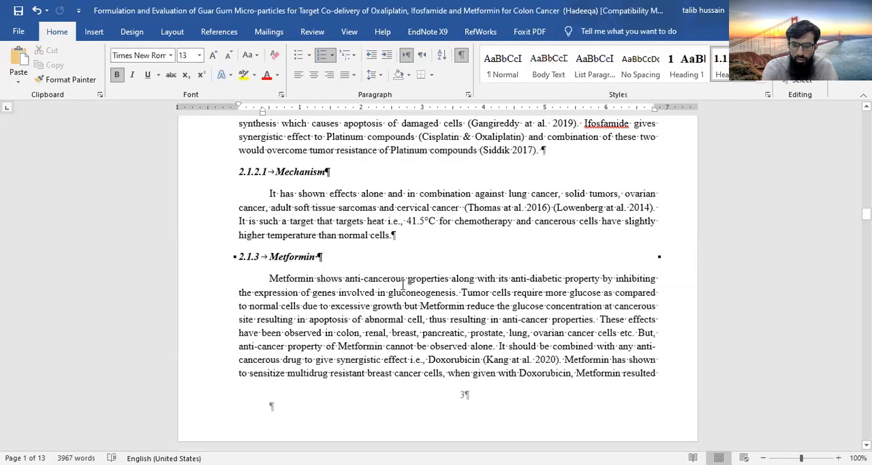
Insert a page break directly before the INTRODUCTION heading
{"action": "scroll", "coordinate": [403, 285], "scroll_direction": "up", "scroll_amount": 5}
{"action": "scroll", "coordinate": [404, 285], "scroll_direction": "up", "scroll_amount": 5}
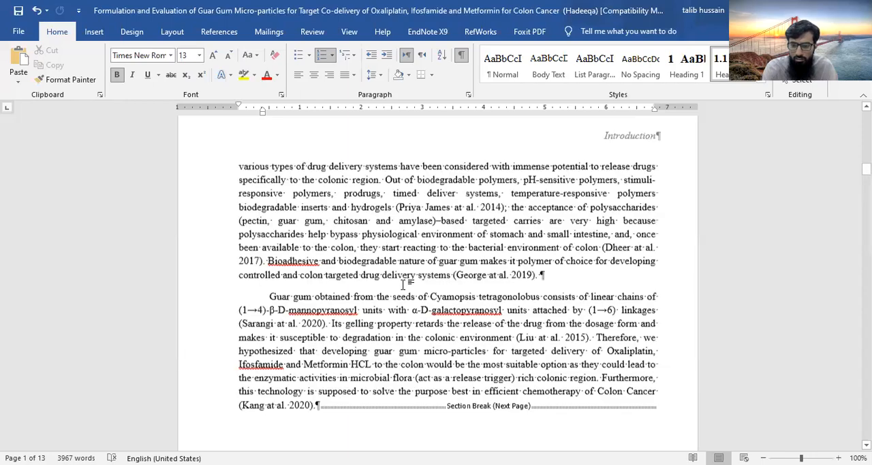
{"action": "scroll", "coordinate": [404, 284], "scroll_direction": "down", "scroll_amount": 7}
{"action": "scroll", "coordinate": [404, 284], "scroll_direction": "up", "scroll_amount": 6}
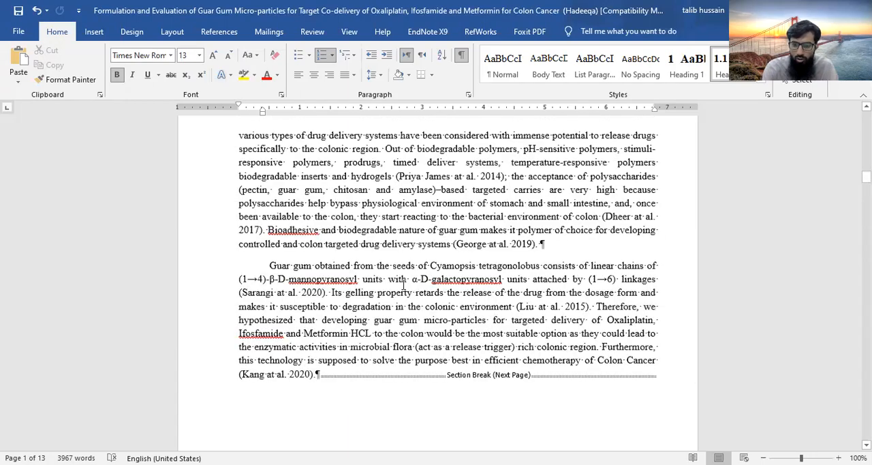
{"action": "scroll", "coordinate": [403, 284], "scroll_direction": "up", "scroll_amount": 10}
{"action": "scroll", "coordinate": [403, 286], "scroll_direction": "up", "scroll_amount": 6}
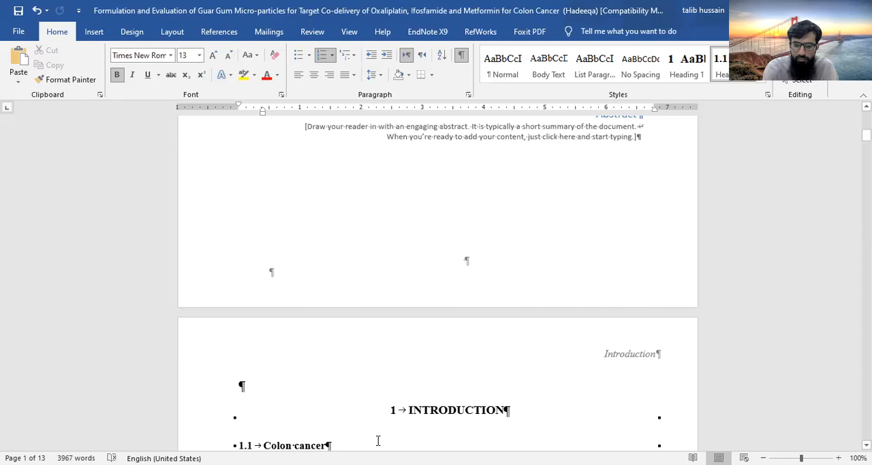
{"action": "scroll", "coordinate": [400, 427], "scroll_direction": "up", "scroll_amount": 2}
{"action": "scroll", "coordinate": [401, 421], "scroll_direction": "down", "scroll_amount": 5}
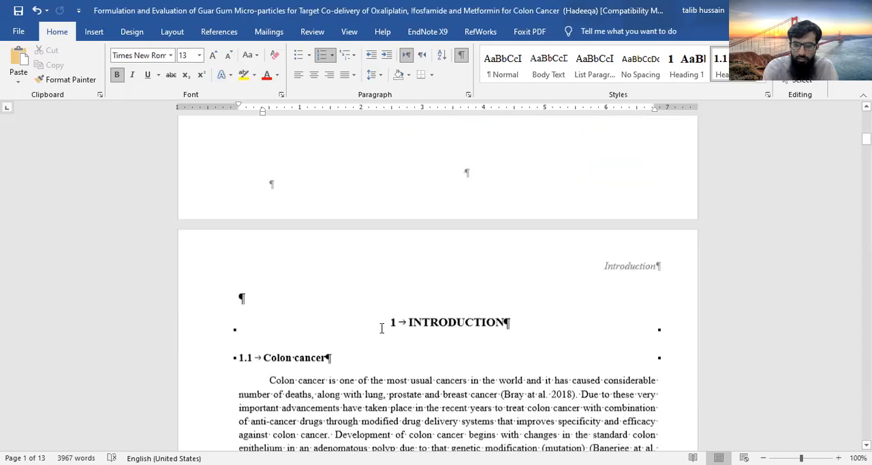
{"action": "left_click", "coordinate": [341, 310]}
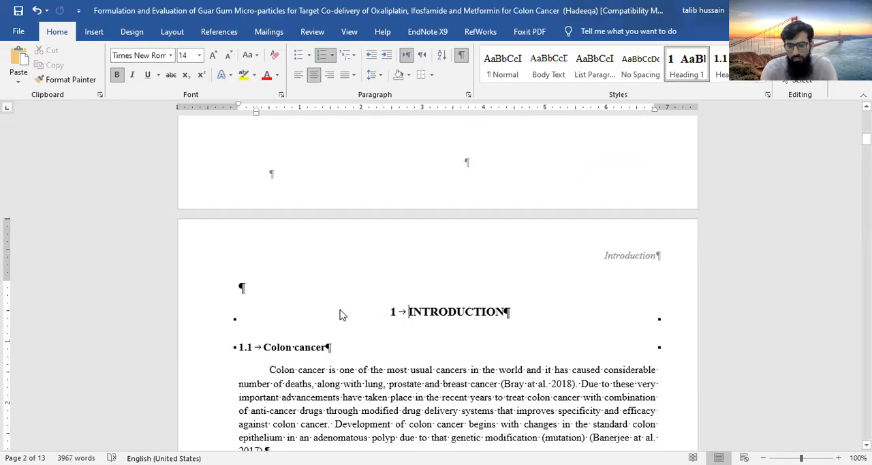
{"action": "key", "text": "ctrl+Return"}
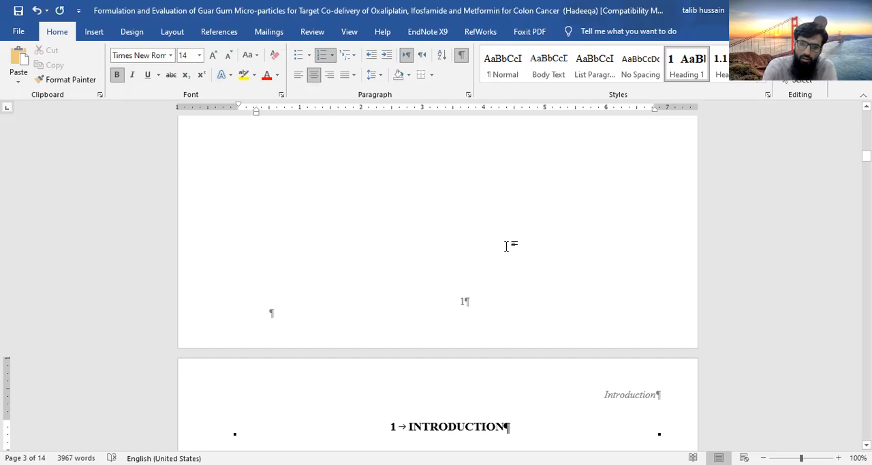
Add the title "Abstract" in front of the page break on the new page before the Introduction
{"action": "scroll", "coordinate": [506, 246], "scroll_direction": "up", "scroll_amount": 4}
{"action": "scroll", "coordinate": [510, 252], "scroll_direction": "up", "scroll_amount": 6}
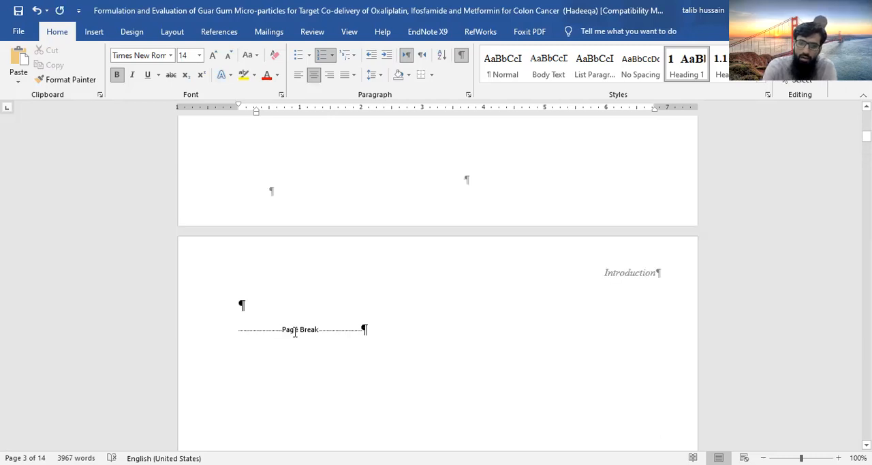
{"action": "left_click", "coordinate": [257, 334]}
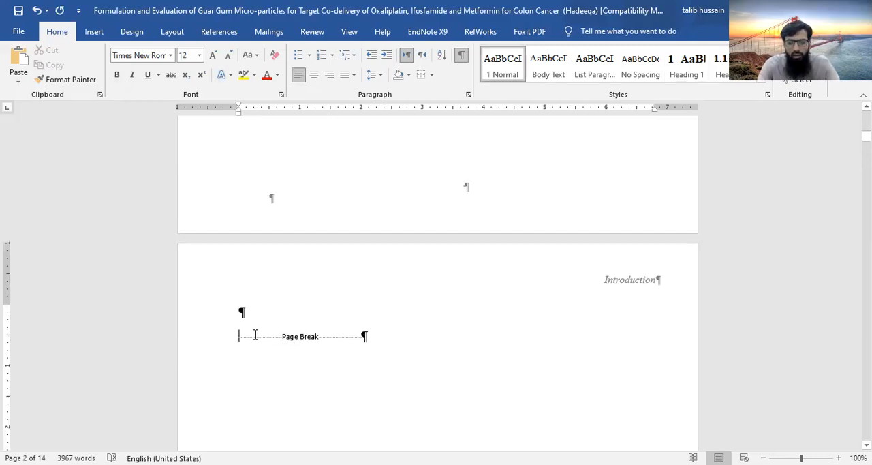
{"action": "type", "text": "Abs"}
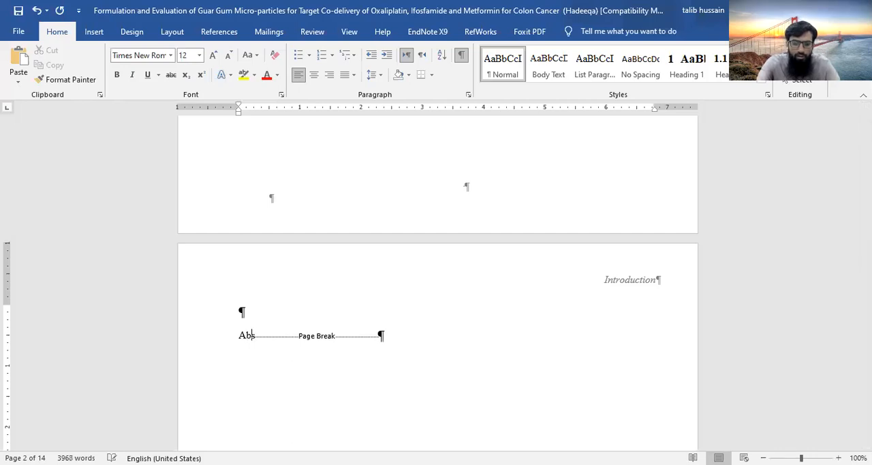
{"action": "type", "text": "tract"}
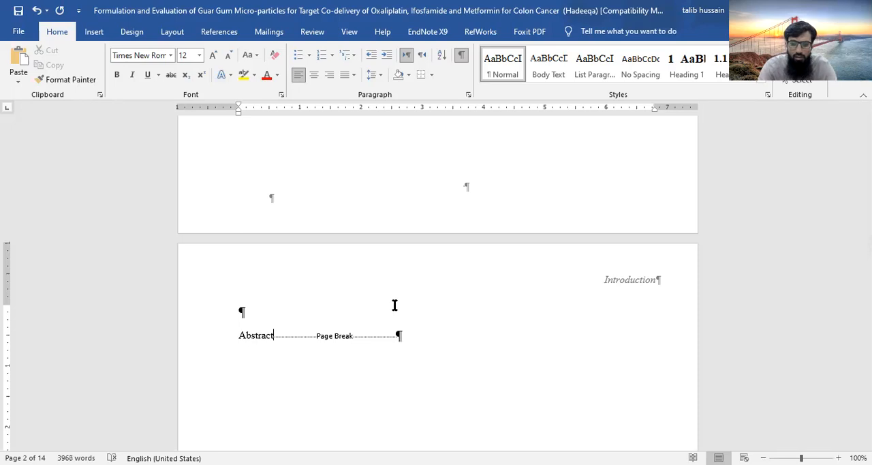
Start a new page after the Abstract with a page break and title it "Dedication"
{"action": "scroll", "coordinate": [397, 310], "scroll_direction": "down", "scroll_amount": 8}
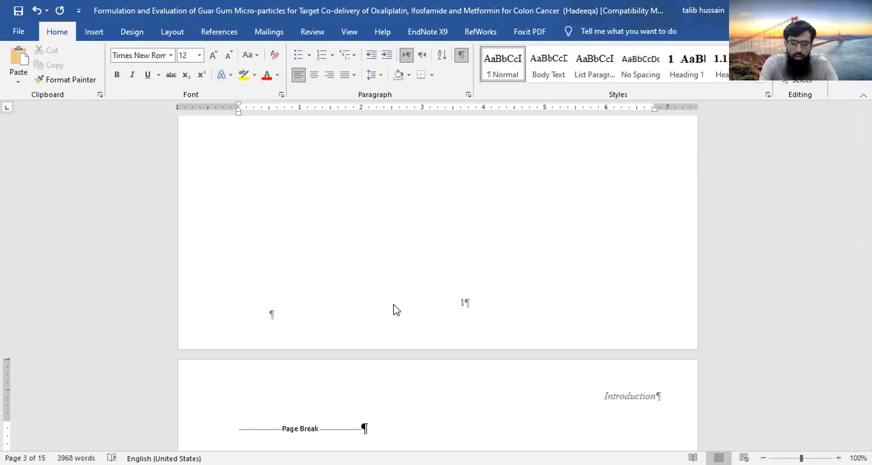
{"action": "type", "text": "Dedication"}
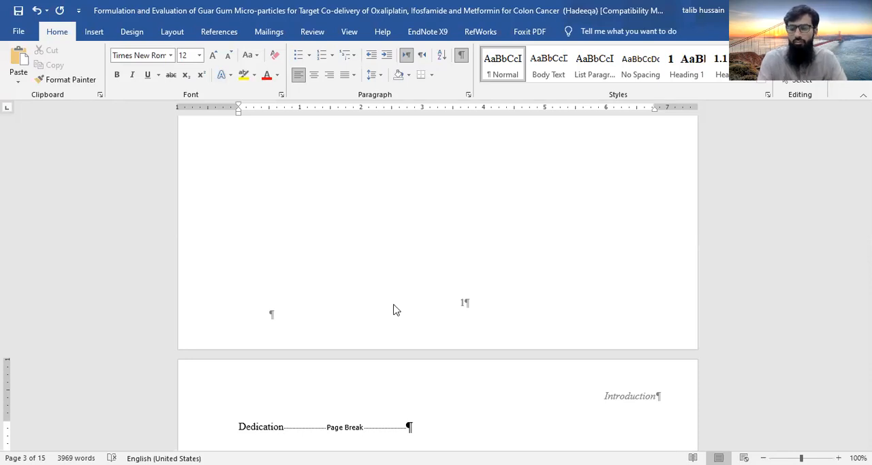
Insert a page break after "Dedication" and title the new page "Acknowledgment"
{"action": "key", "text": "ctrl+Return"}
{"action": "type", "text": "A"}
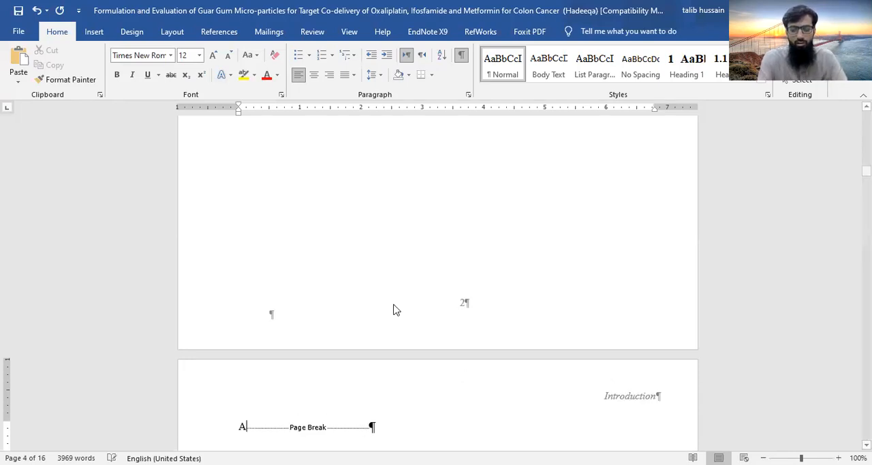
{"action": "type", "text": "cknowledgment"}
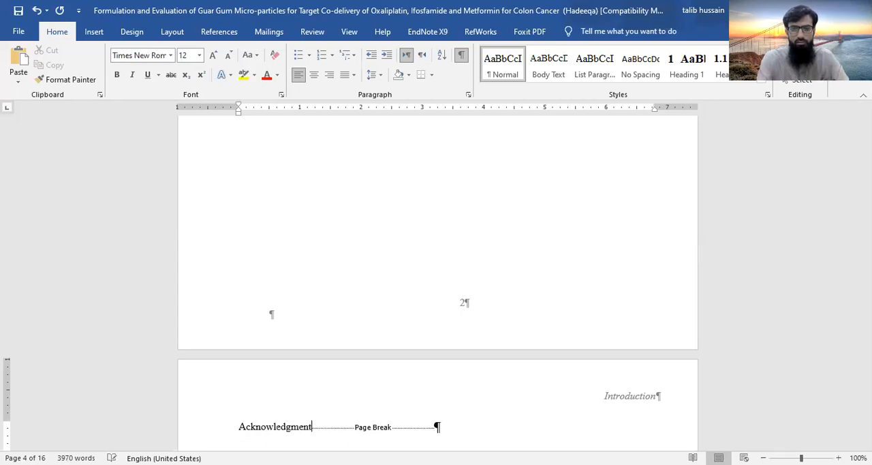
Insert a page break after "Acknowledgment" and title the new page "Table of contents"
{"action": "key", "text": "ctrl+Return"}
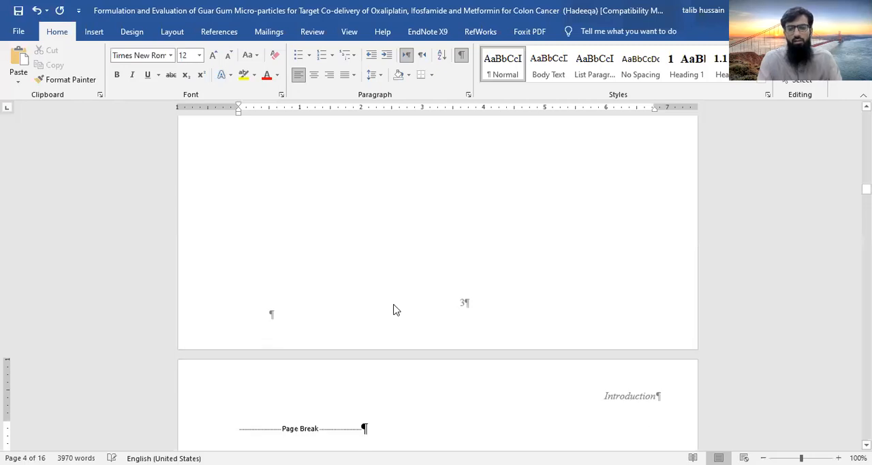
{"action": "type", "text": "T"}
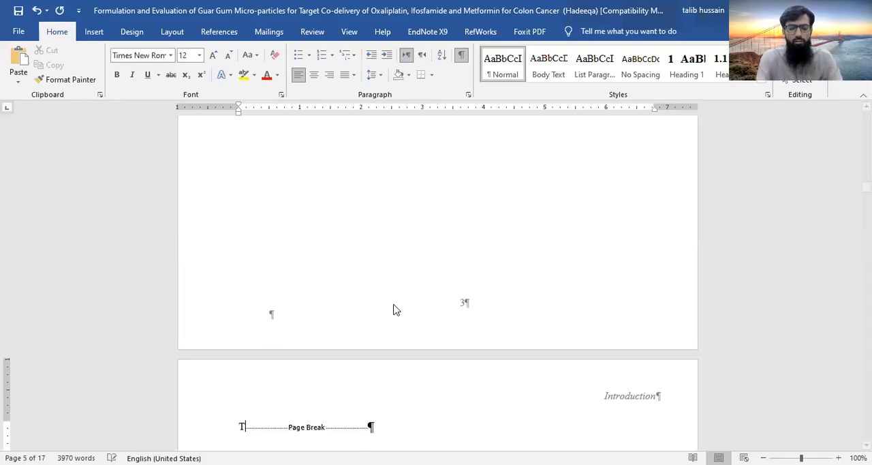
{"action": "type", "text": "able o"}
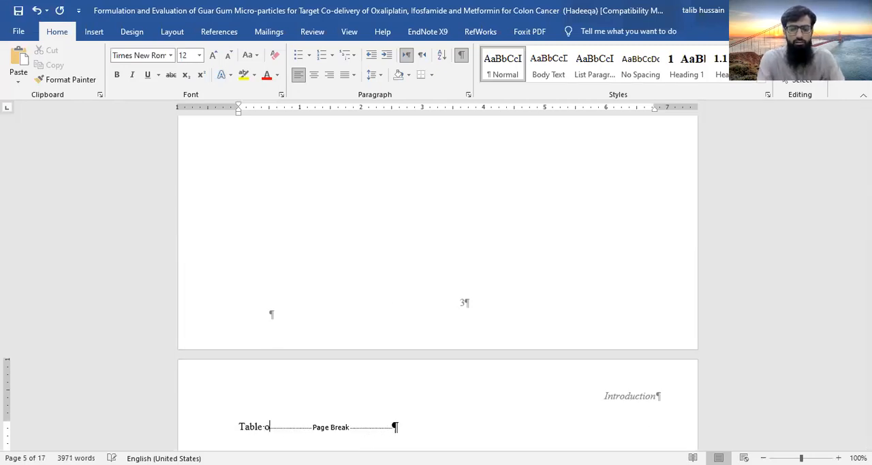
{"action": "type", "text": "f contents"}
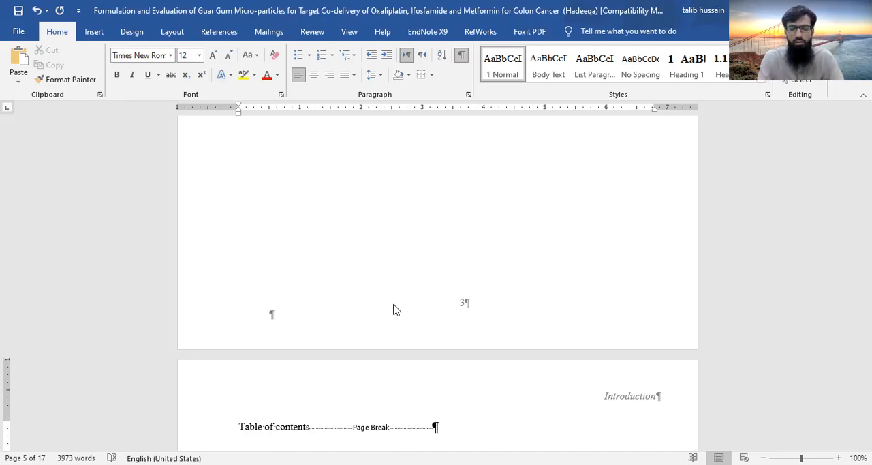
Insert a page break after "Table of contents" and title the new page "List of tables"
{"action": "key", "text": "ctrl+Return"}
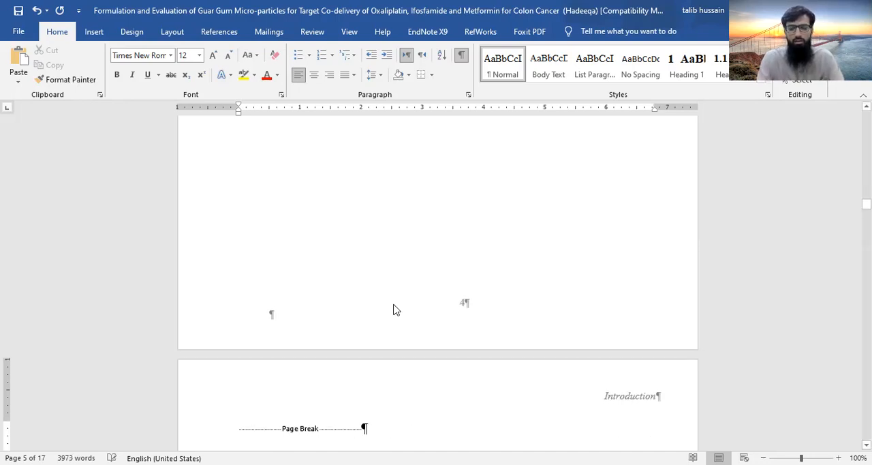
{"action": "type", "text": "List"}
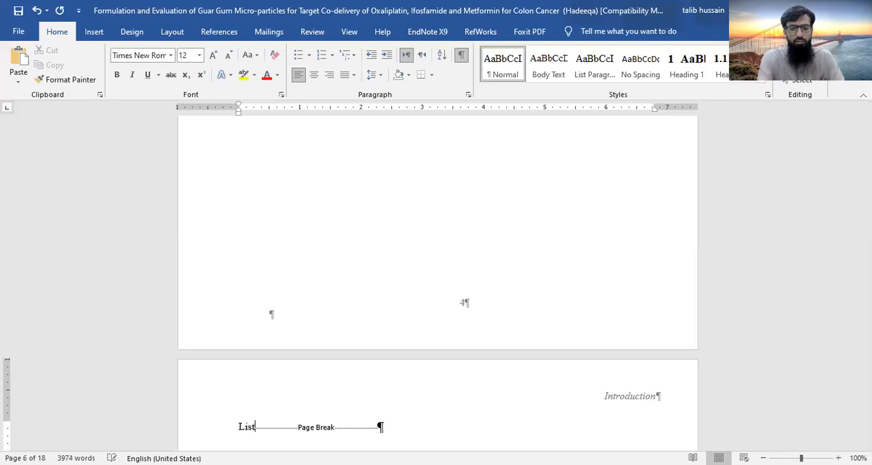
{"action": "type", "text": " of tables"}
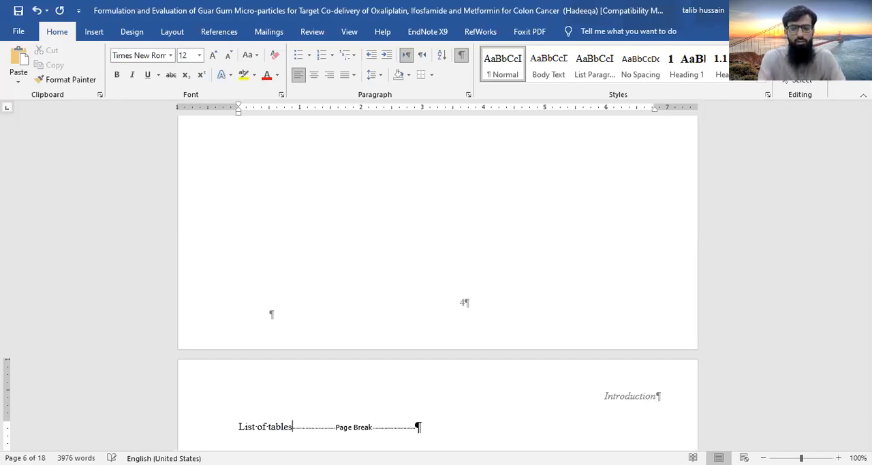
Insert a page break after "List of tables" and title the new page "Table of figures"
{"action": "key", "text": "ctrl+Return"}
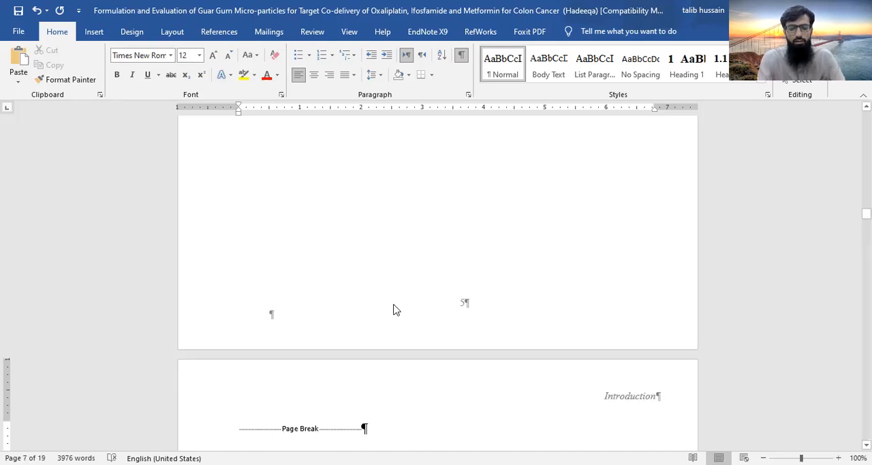
{"action": "type", "text": "Tab"}
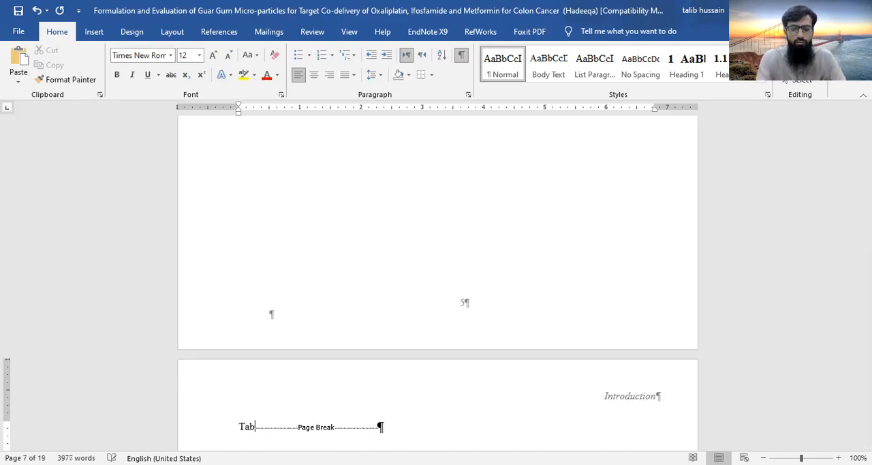
{"action": "type", "text": "le of FU"}
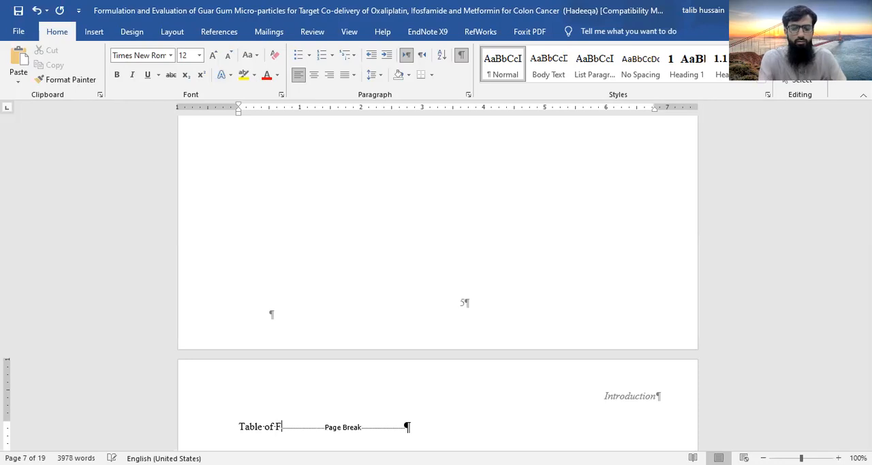
{"action": "key", "text": "BackSpace"}
{"action": "key", "text": "BackSpace"}
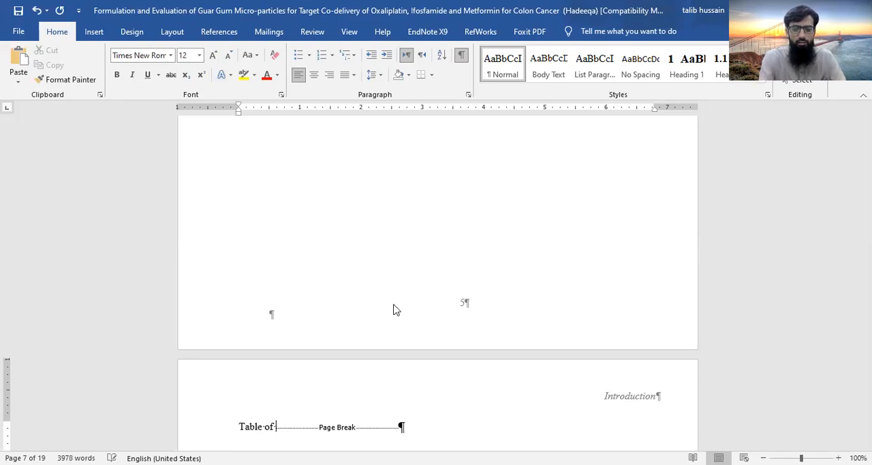
{"action": "type", "text": "fi"}
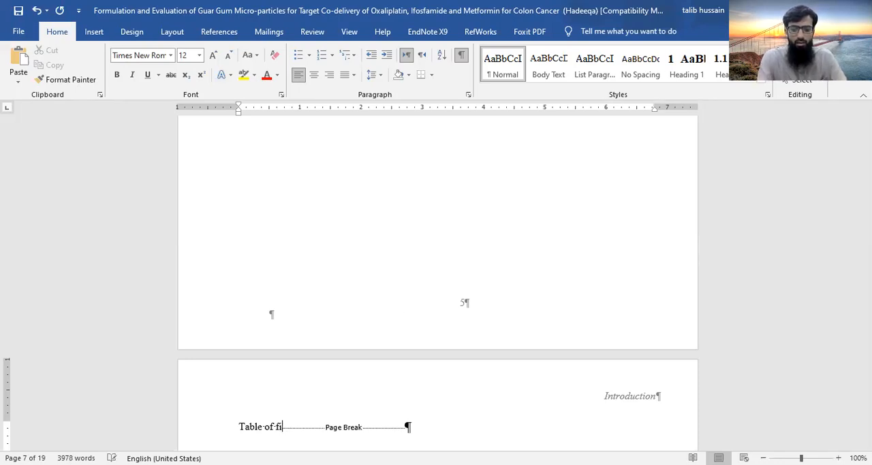
{"action": "type", "text": "gures"}
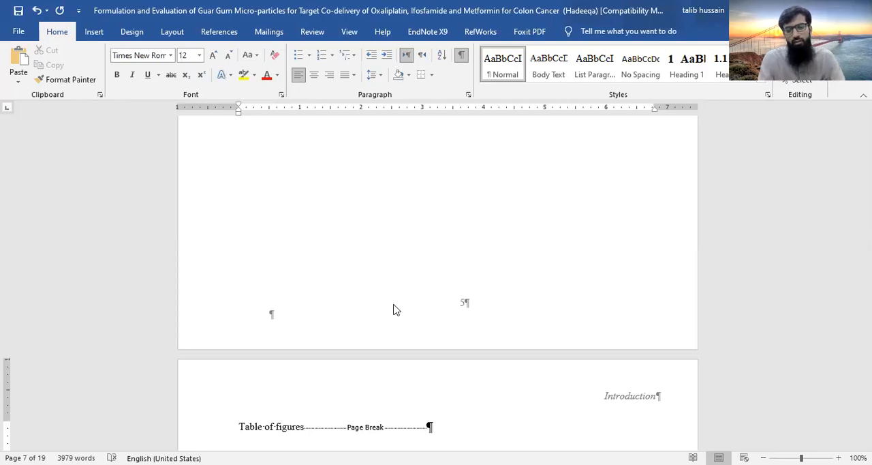
{"action": "scroll", "coordinate": [394, 310], "scroll_direction": "down", "scroll_amount": 15}
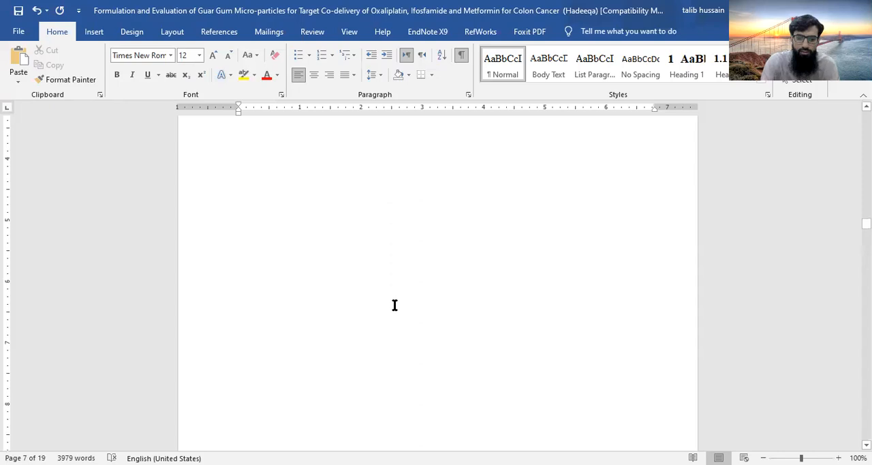
Insert a Next Page section break after "Table of figures" and delete the leftover page break before the Introduction heading
{"action": "scroll", "coordinate": [394, 305], "scroll_direction": "up", "scroll_amount": 10}
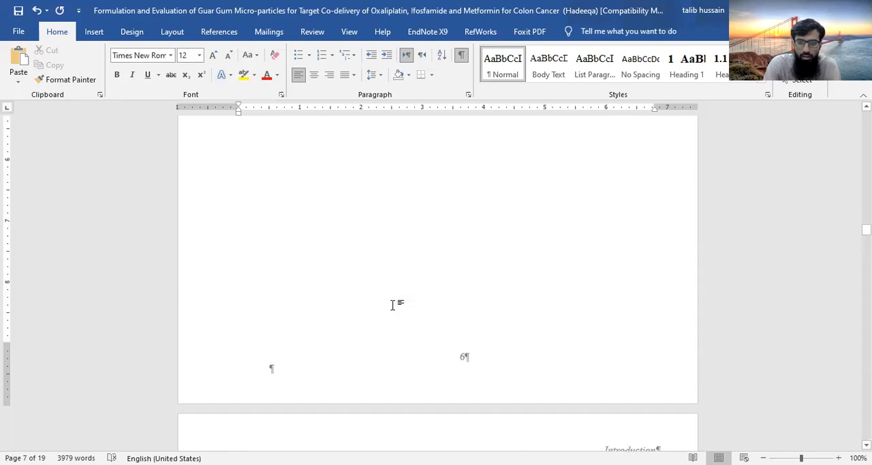
{"action": "scroll", "coordinate": [393, 305], "scroll_direction": "up", "scroll_amount": 5}
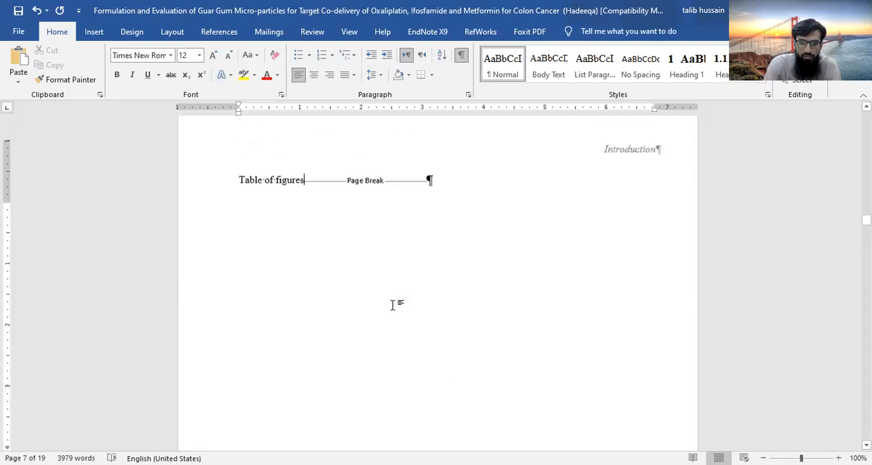
{"action": "left_click", "coordinate": [172, 31]}
{"action": "left_click", "coordinate": [176, 51]}
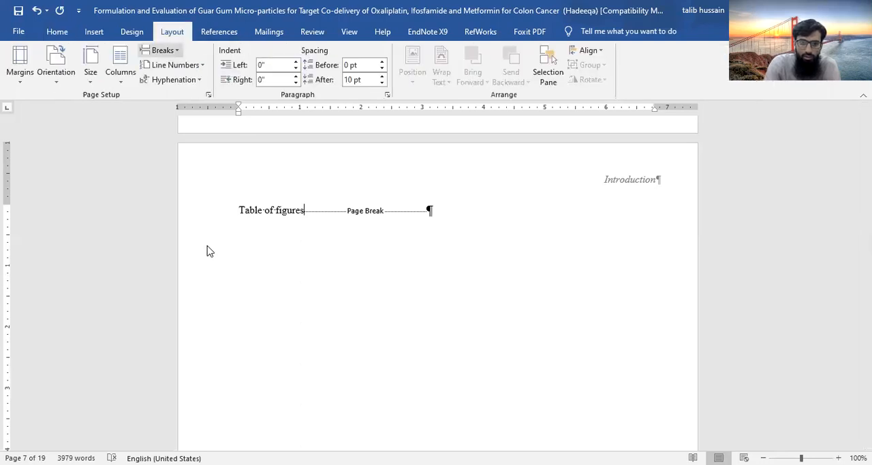
{"action": "left_click", "coordinate": [205, 222]}
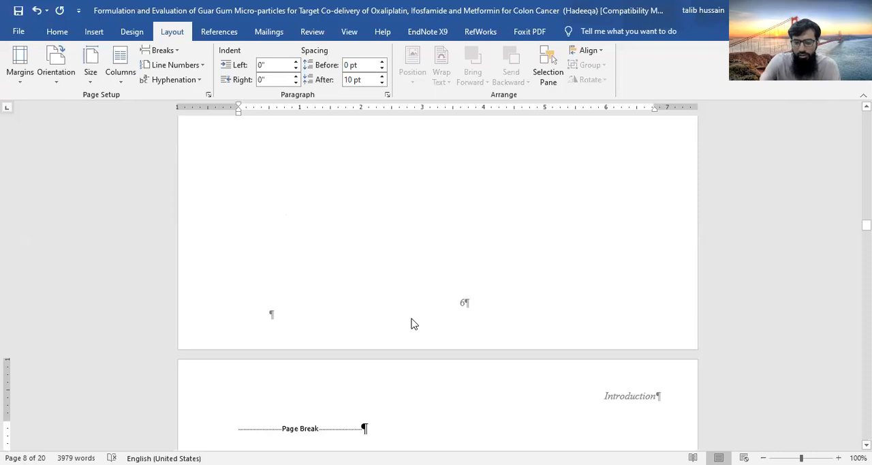
{"action": "key", "text": "Delete"}
{"action": "key", "text": "Delete"}
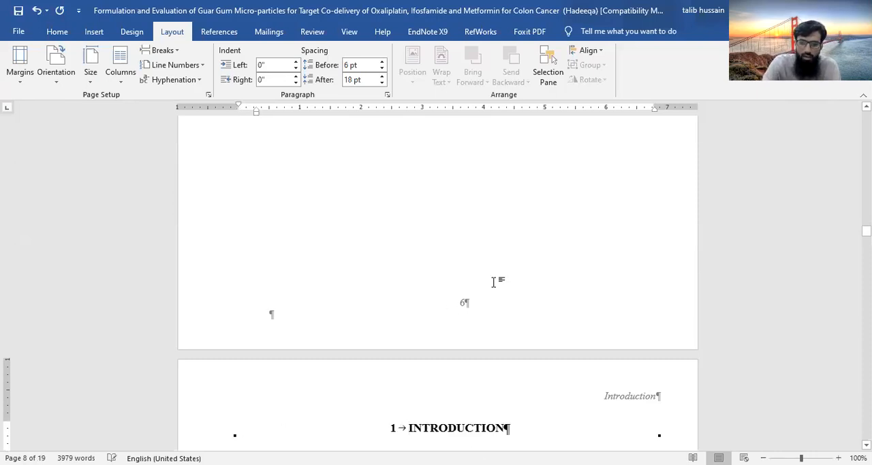
Change the page number format in the Abstract page's Section 2 footer to lowercase Roman numerals (i, ii, iii, ...)
{"action": "scroll", "coordinate": [471, 330], "scroll_direction": "up", "scroll_amount": 12}
{"action": "scroll", "coordinate": [471, 330], "scroll_direction": "up", "scroll_amount": 15}
{"action": "scroll", "coordinate": [471, 329], "scroll_direction": "up", "scroll_amount": 12}
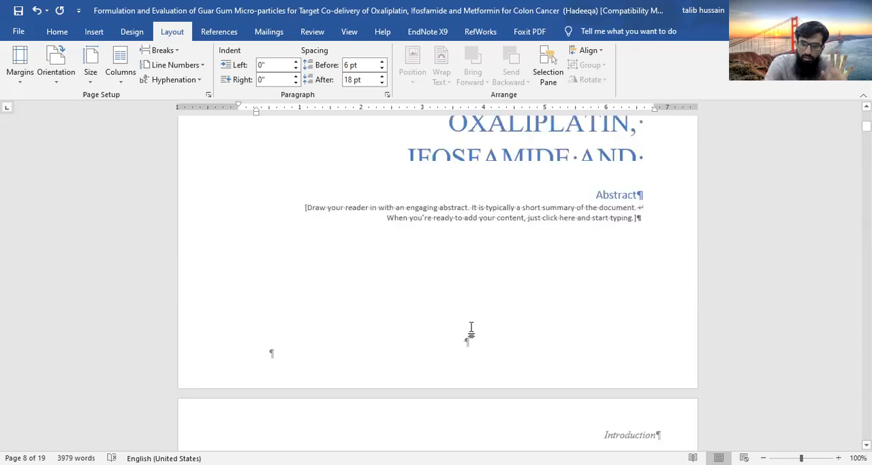
{"action": "scroll", "coordinate": [471, 329], "scroll_direction": "up", "scroll_amount": 5}
{"action": "scroll", "coordinate": [471, 329], "scroll_direction": "down", "scroll_amount": 7}
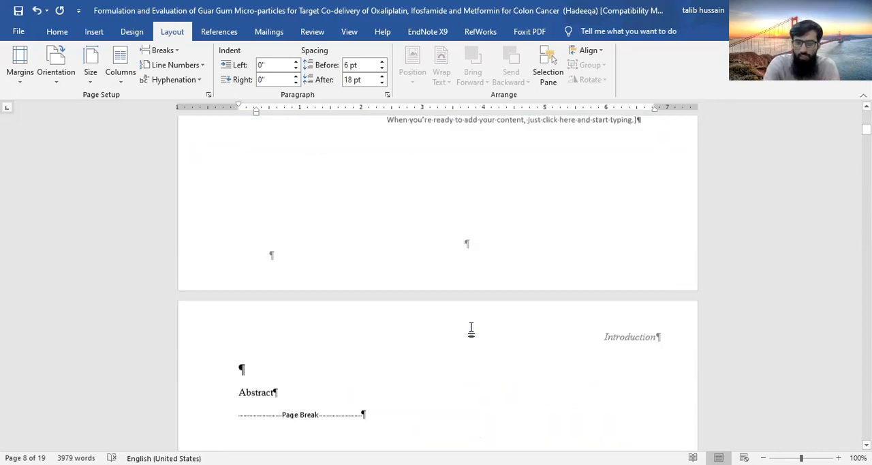
{"action": "scroll", "coordinate": [471, 330], "scroll_direction": "down", "scroll_amount": 7}
{"action": "scroll", "coordinate": [471, 329], "scroll_direction": "up", "scroll_amount": 5}
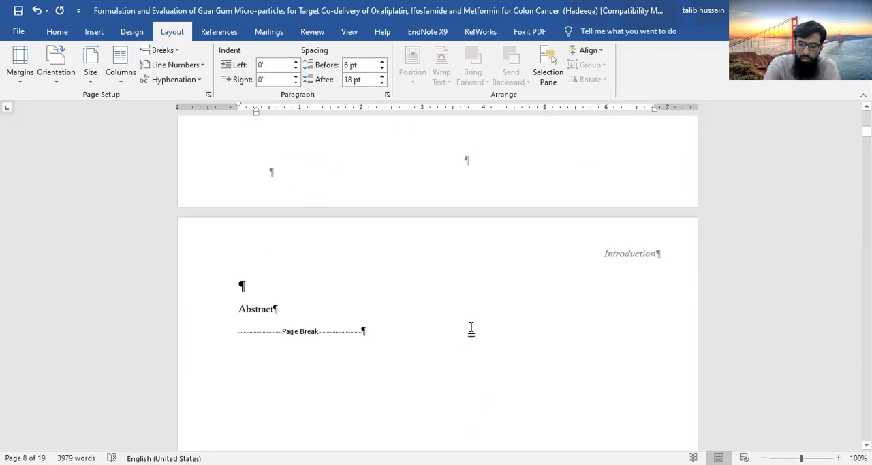
{"action": "scroll", "coordinate": [471, 329], "scroll_direction": "down", "scroll_amount": 7}
{"action": "scroll", "coordinate": [468, 339], "scroll_direction": "down", "scroll_amount": 1}
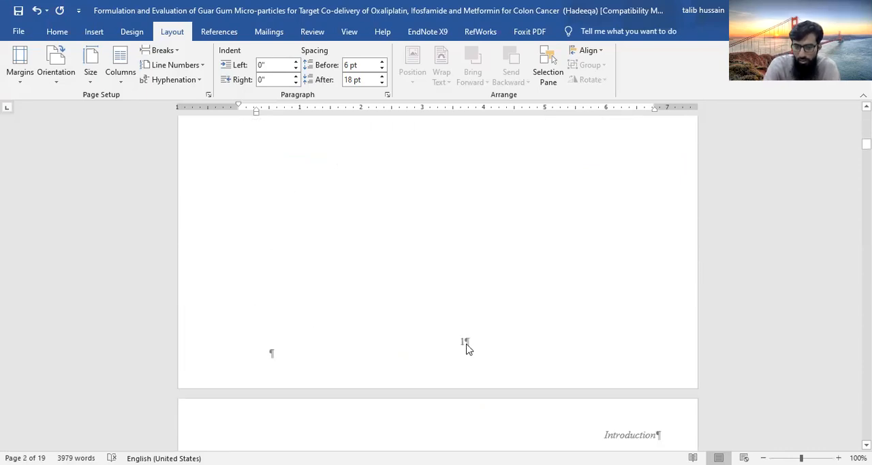
{"action": "double_click", "coordinate": [465, 340]}
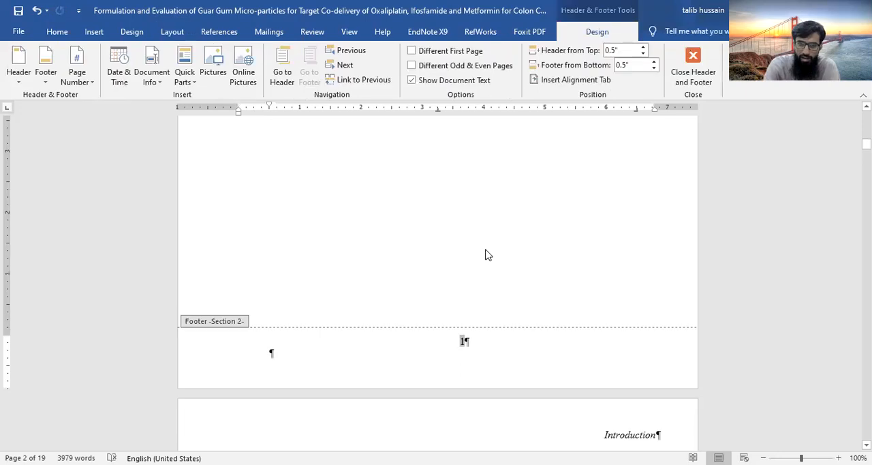
{"action": "left_click", "coordinate": [215, 67]}
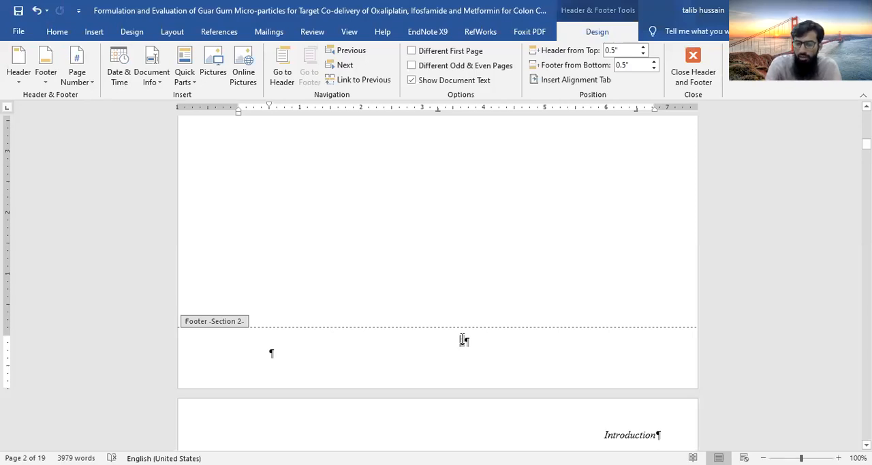
{"action": "left_click", "coordinate": [77, 72]}
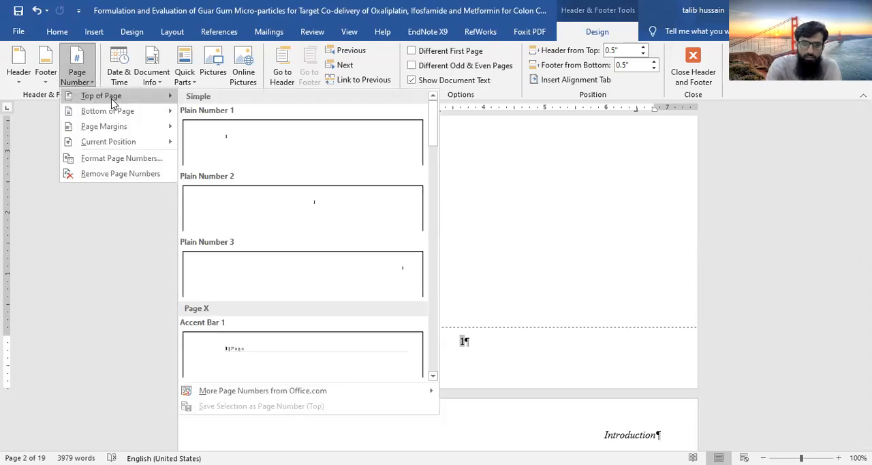
{"action": "left_click", "coordinate": [127, 168]}
{"action": "left_click", "coordinate": [507, 165]}
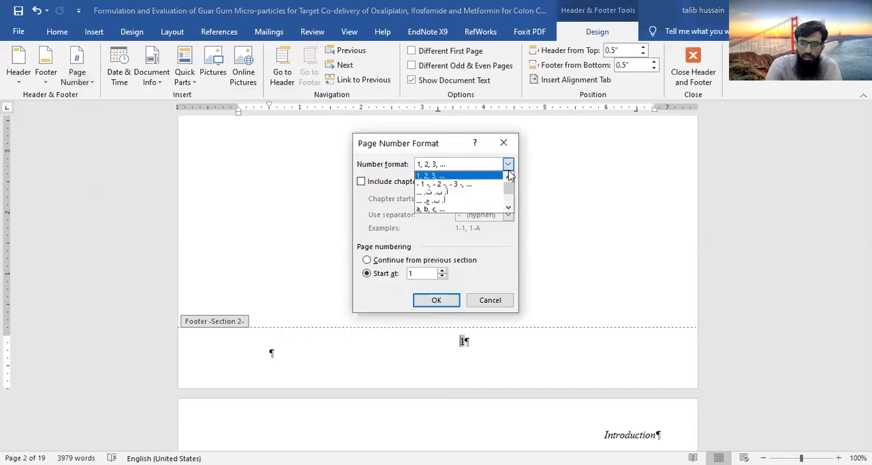
{"action": "left_click", "coordinate": [508, 207]}
{"action": "left_click", "coordinate": [508, 207]}
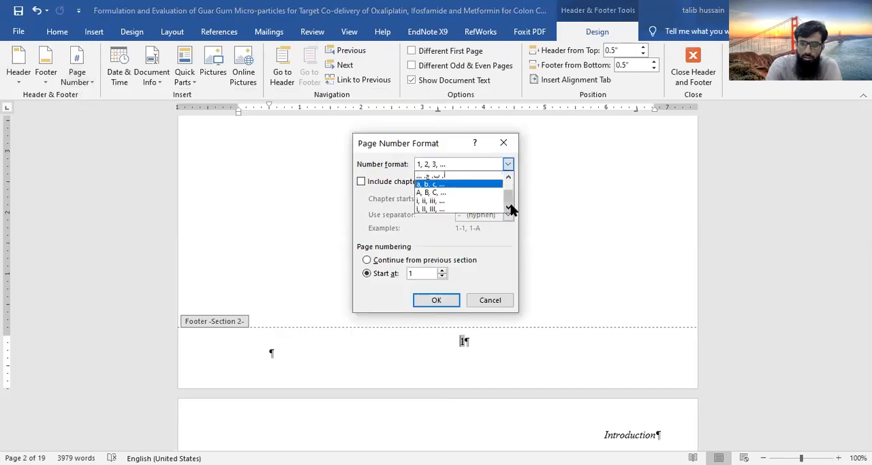
{"action": "left_click", "coordinate": [457, 202]}
{"action": "left_click", "coordinate": [432, 304]}
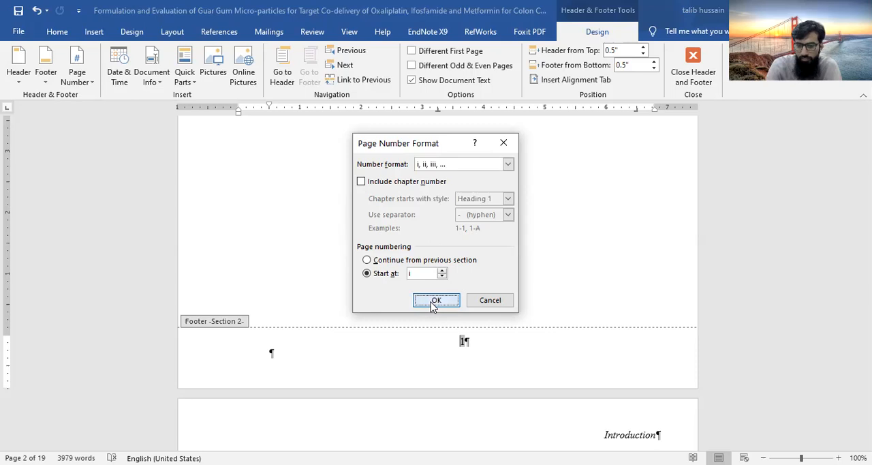
Check the footer page numbers from the cover page through the front matter to the first Introduction pages
{"action": "scroll", "coordinate": [436, 272], "scroll_direction": "up", "scroll_amount": 10}
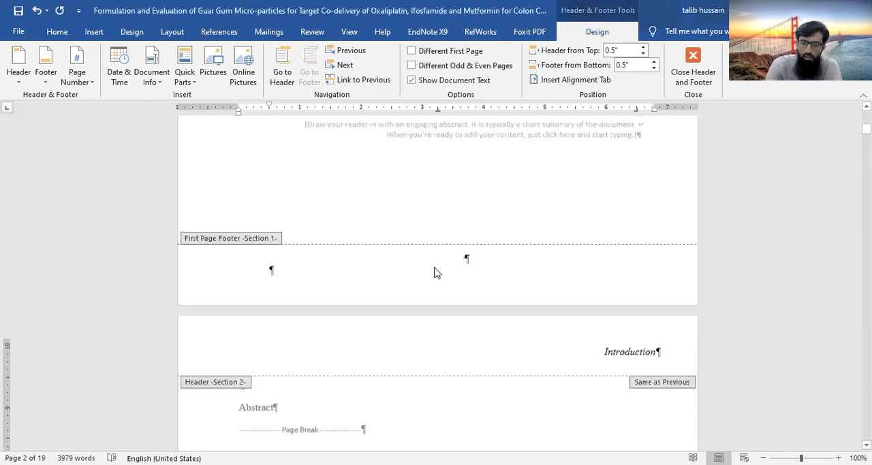
{"action": "scroll", "coordinate": [437, 272], "scroll_direction": "up", "scroll_amount": 8}
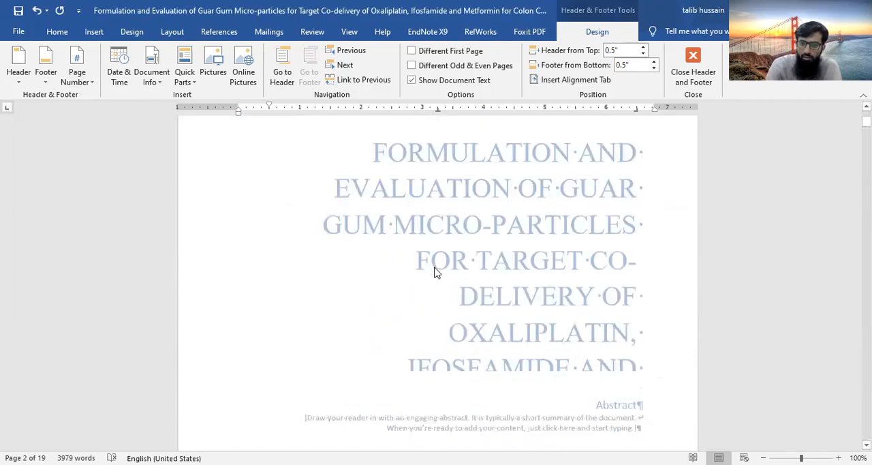
{"action": "scroll", "coordinate": [442, 142], "scroll_direction": "down", "scroll_amount": 8}
{"action": "scroll", "coordinate": [442, 142], "scroll_direction": "down", "scroll_amount": 1}
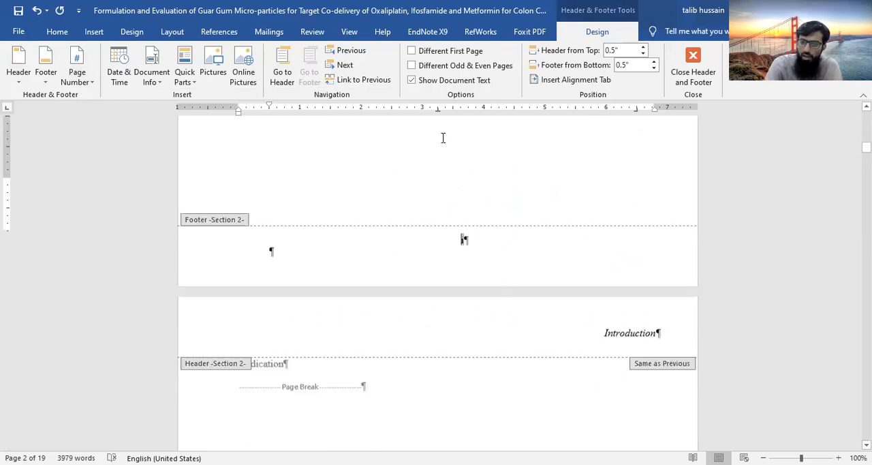
{"action": "scroll", "coordinate": [443, 140], "scroll_direction": "down", "scroll_amount": 6}
{"action": "scroll", "coordinate": [443, 143], "scroll_direction": "down", "scroll_amount": 10}
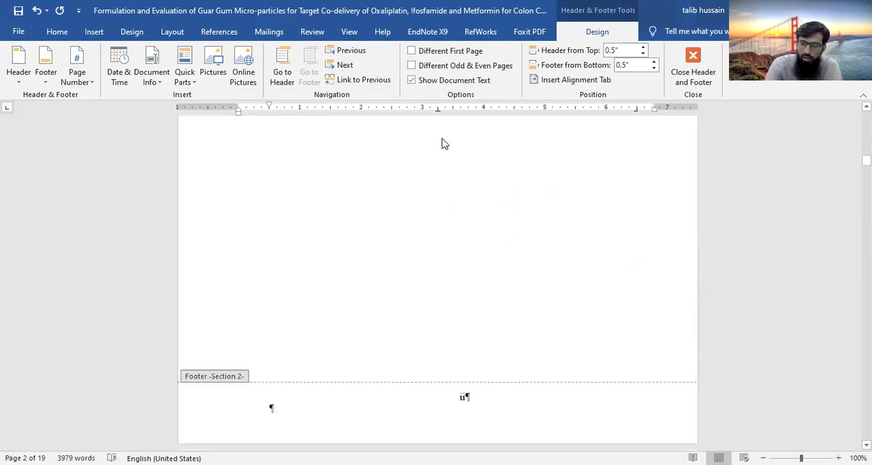
{"action": "scroll", "coordinate": [443, 144], "scroll_direction": "down", "scroll_amount": 7}
{"action": "scroll", "coordinate": [444, 143], "scroll_direction": "down", "scroll_amount": 10}
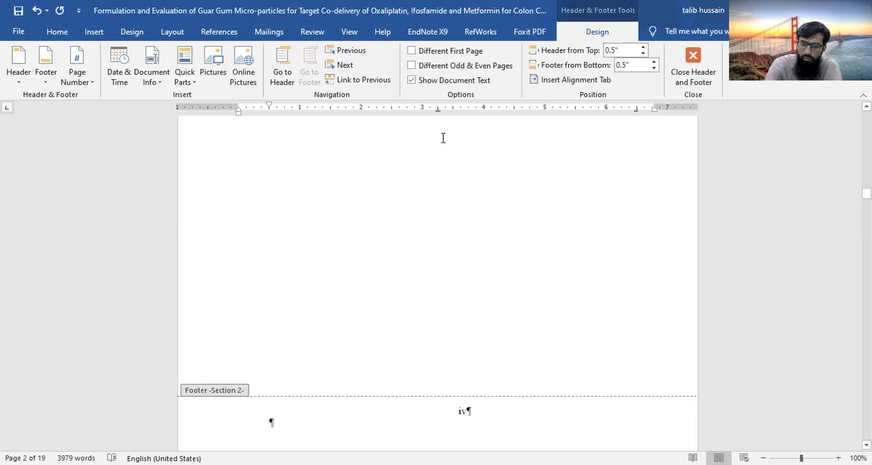
{"action": "scroll", "coordinate": [444, 143], "scroll_direction": "down", "scroll_amount": 5}
{"action": "scroll", "coordinate": [442, 142], "scroll_direction": "down", "scroll_amount": 5}
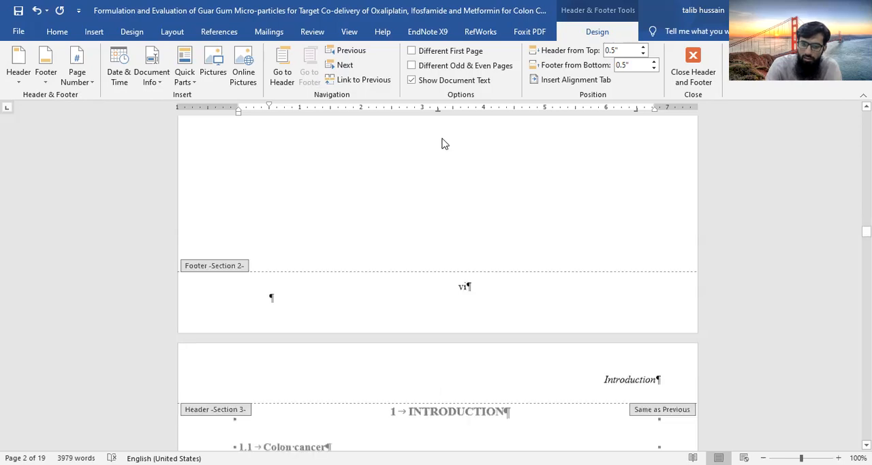
{"action": "scroll", "coordinate": [443, 140], "scroll_direction": "down", "scroll_amount": 5}
{"action": "scroll", "coordinate": [442, 143], "scroll_direction": "down", "scroll_amount": 1}
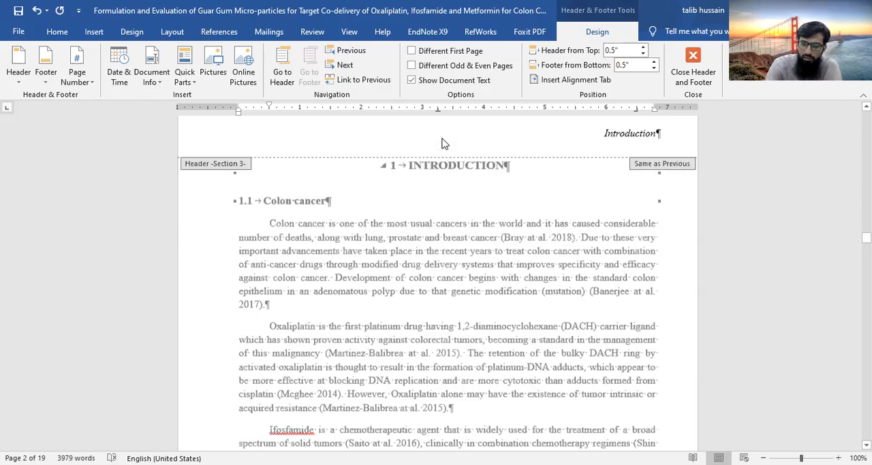
{"action": "scroll", "coordinate": [443, 144], "scroll_direction": "down", "scroll_amount": 10}
{"action": "left_click", "coordinate": [464, 200]}
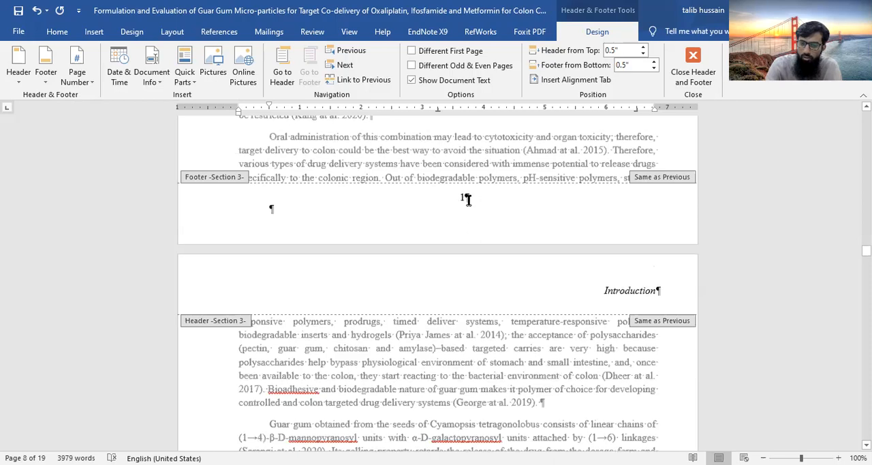
{"action": "scroll", "coordinate": [470, 199], "scroll_direction": "down", "scroll_amount": 3}
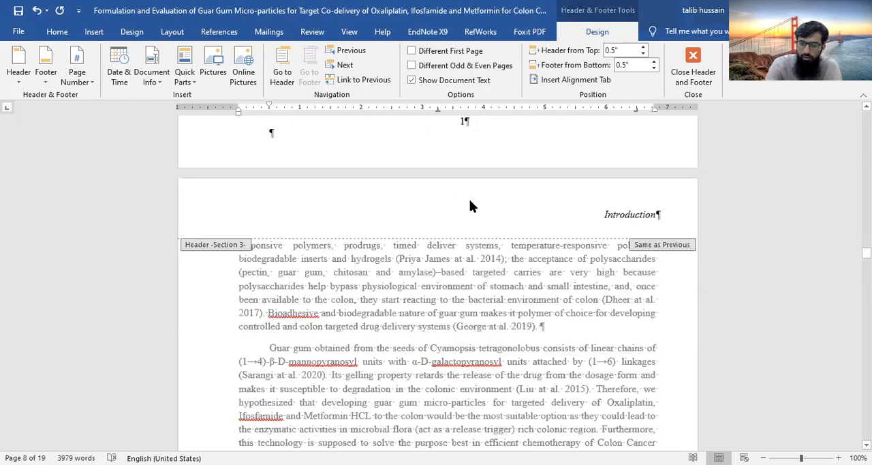
Delete the "Introduction" header text on the Acknowledgment page and return to the document body
{"action": "scroll", "coordinate": [470, 199], "scroll_direction": "up", "scroll_amount": 5}
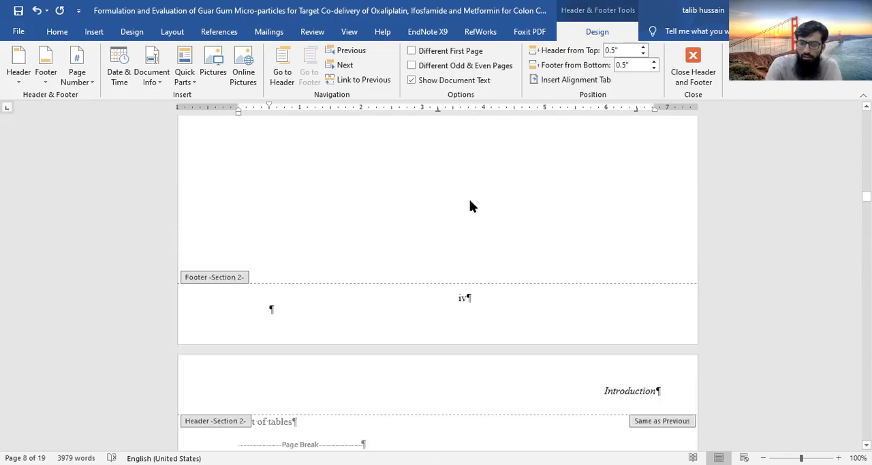
{"action": "scroll", "coordinate": [469, 199], "scroll_direction": "up", "scroll_amount": 10}
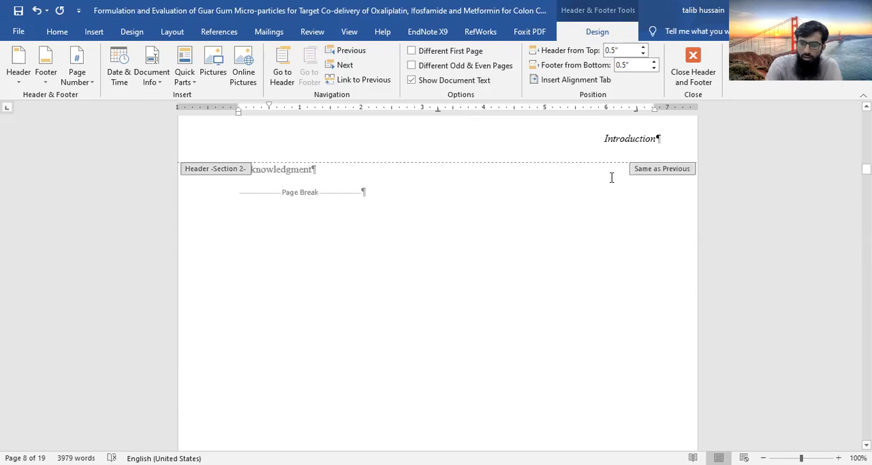
{"action": "scroll", "coordinate": [606, 189], "scroll_direction": "up", "scroll_amount": 1}
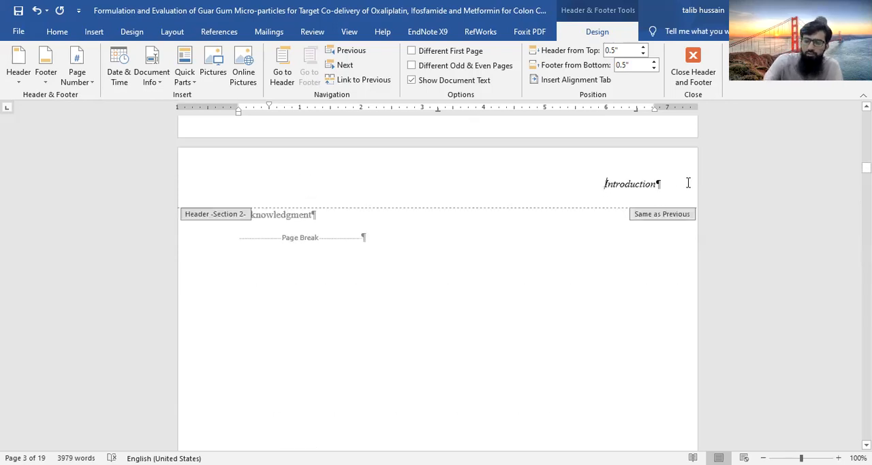
{"action": "left_click_drag", "start_coordinate": [606, 185], "coordinate": [689, 183]}
{"action": "key", "text": "BackSpace"}
{"action": "double_click", "coordinate": [373, 310]}
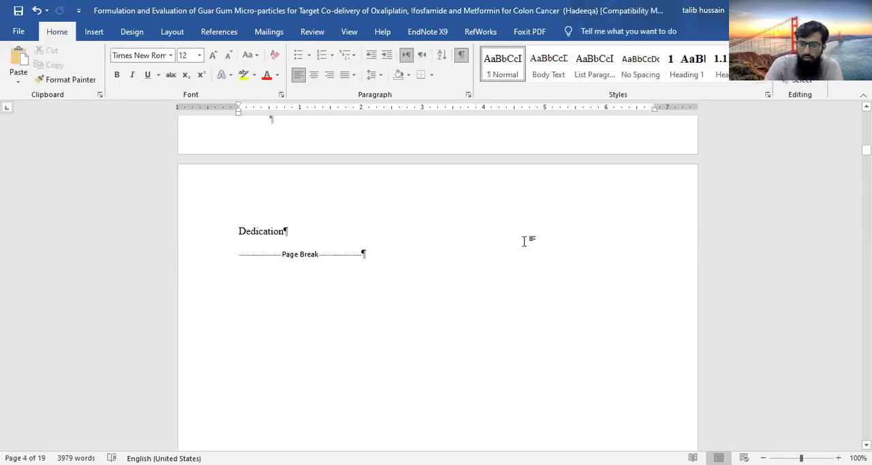
Examine the headers and page numbers on the cover page, every front-matter page and the Introduction section
{"action": "scroll", "coordinate": [525, 242], "scroll_direction": "down", "scroll_amount": 3}
{"action": "scroll", "coordinate": [525, 242], "scroll_direction": "up", "scroll_amount": 10}
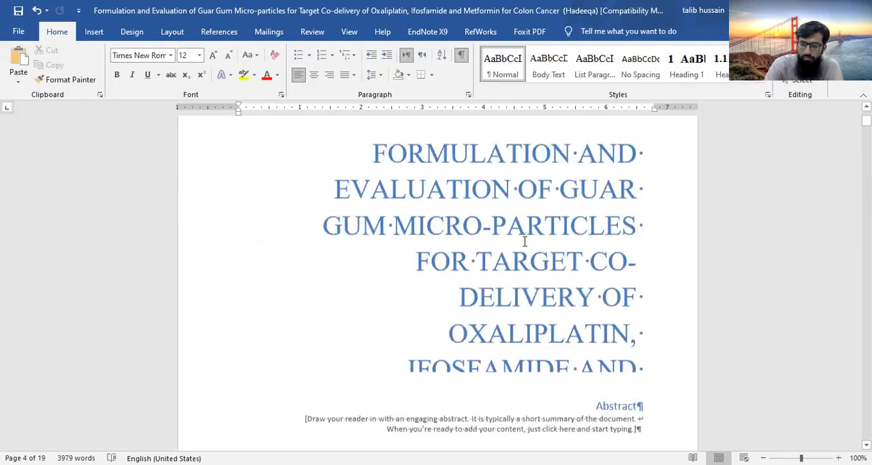
{"action": "scroll", "coordinate": [525, 241], "scroll_direction": "down", "scroll_amount": 5}
{"action": "scroll", "coordinate": [525, 241], "scroll_direction": "down", "scroll_amount": 5}
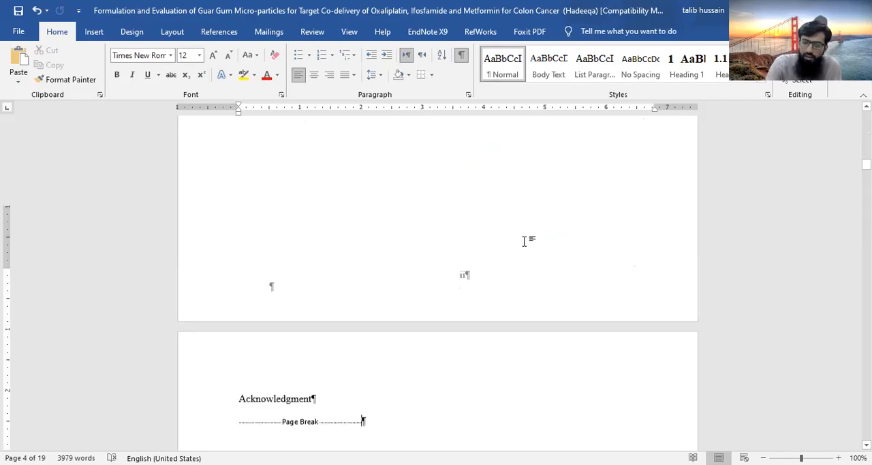
{"action": "scroll", "coordinate": [524, 242], "scroll_direction": "down", "scroll_amount": 15}
{"action": "scroll", "coordinate": [525, 244], "scroll_direction": "down", "scroll_amount": 10}
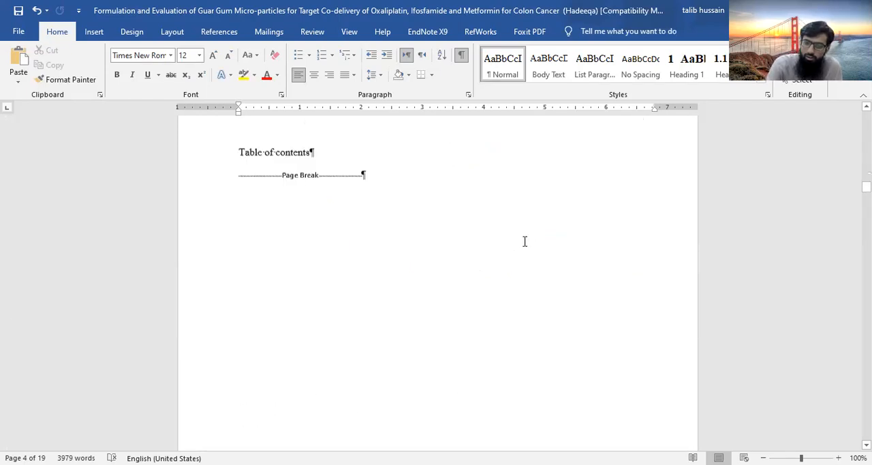
{"action": "scroll", "coordinate": [524, 244], "scroll_direction": "down", "scroll_amount": 15}
{"action": "scroll", "coordinate": [525, 241], "scroll_direction": "down", "scroll_amount": 10}
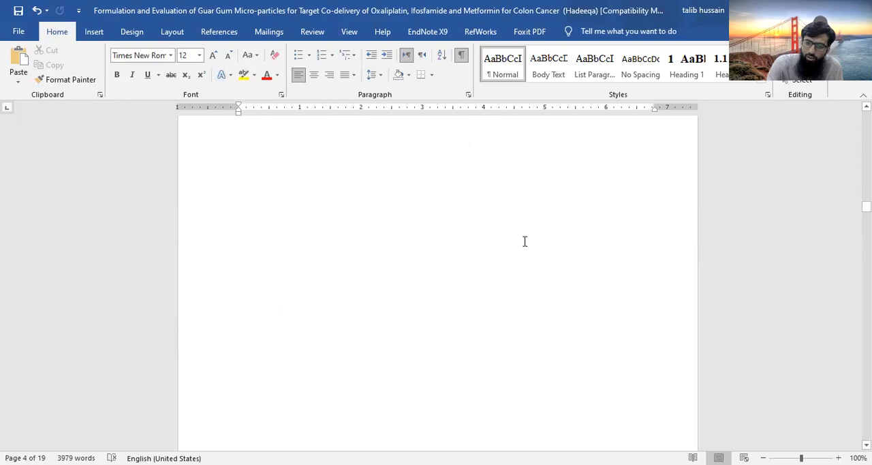
{"action": "scroll", "coordinate": [525, 242], "scroll_direction": "down", "scroll_amount": 5}
{"action": "scroll", "coordinate": [525, 241], "scroll_direction": "down", "scroll_amount": 10}
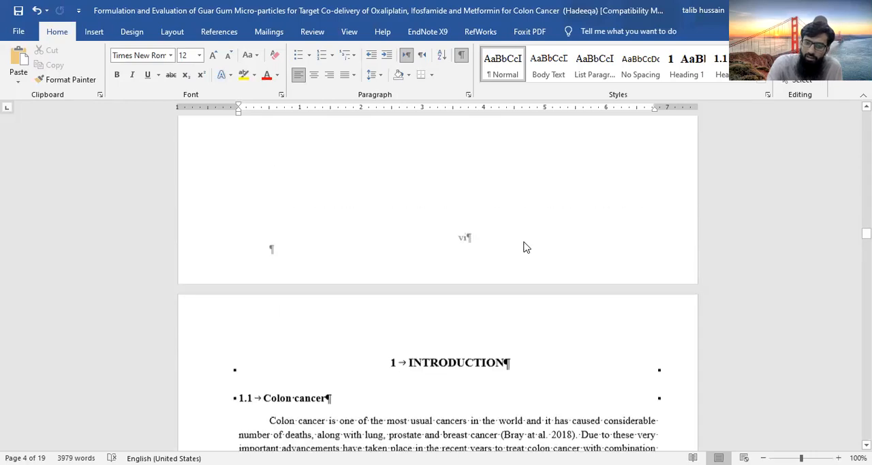
{"action": "scroll", "coordinate": [525, 241], "scroll_direction": "down", "scroll_amount": 3}
{"action": "scroll", "coordinate": [525, 241], "scroll_direction": "down", "scroll_amount": 10}
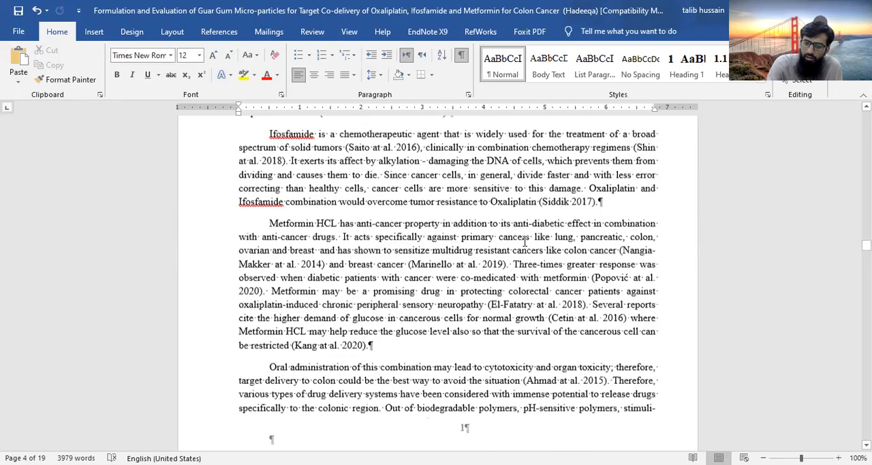
{"action": "scroll", "coordinate": [525, 241], "scroll_direction": "down", "scroll_amount": 6}
{"action": "scroll", "coordinate": [524, 242], "scroll_direction": "down", "scroll_amount": 15}
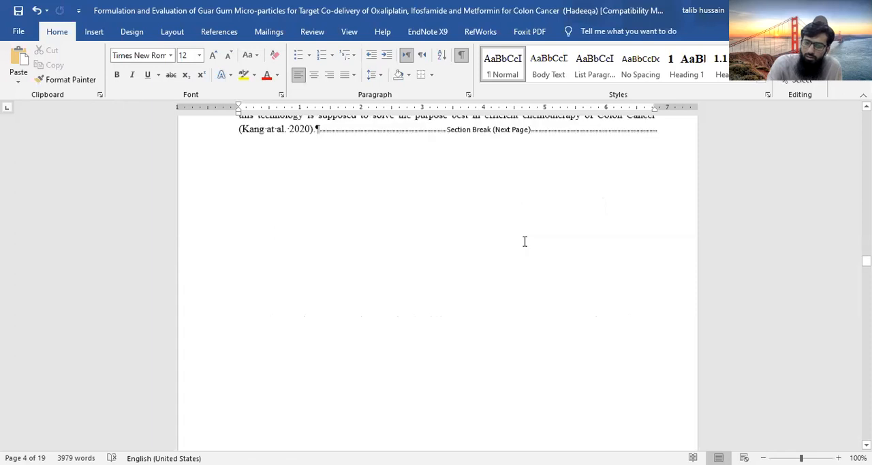
Open the Section 3 header on the second Introduction page and unlink it from the previous section's header
{"action": "scroll", "coordinate": [524, 241], "scroll_direction": "up", "scroll_amount": 16}
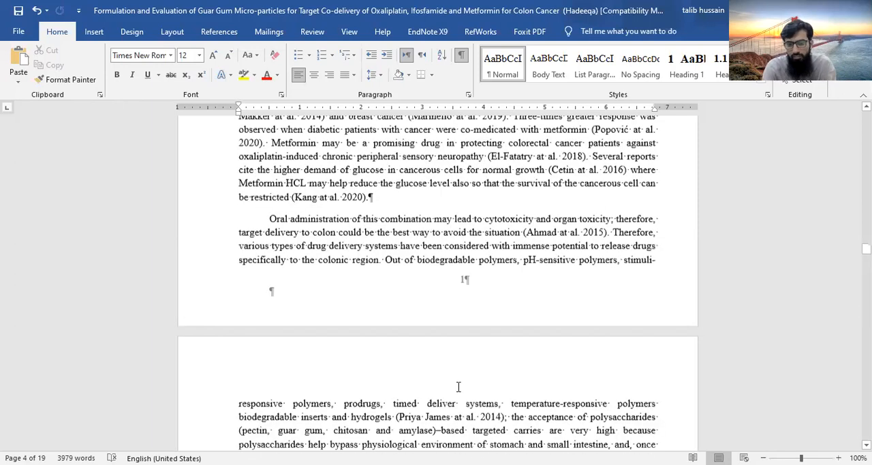
{"action": "left_click", "coordinate": [458, 386]}
{"action": "double_click", "coordinate": [477, 377]}
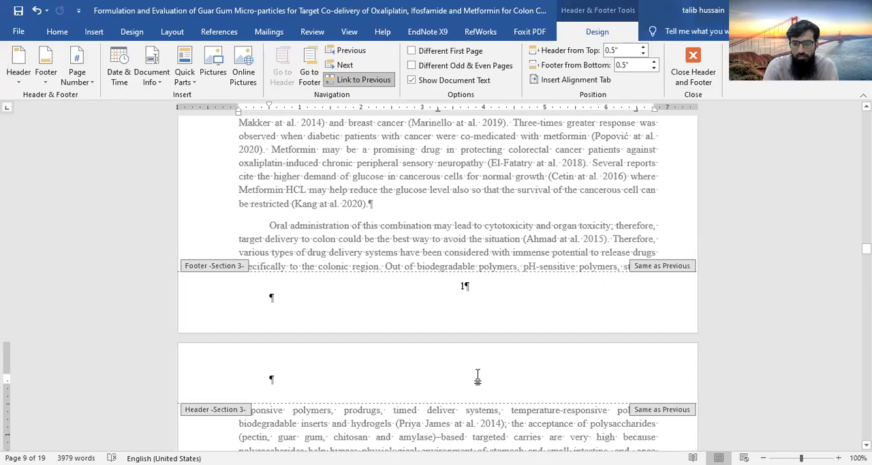
{"action": "left_click", "coordinate": [366, 85]}
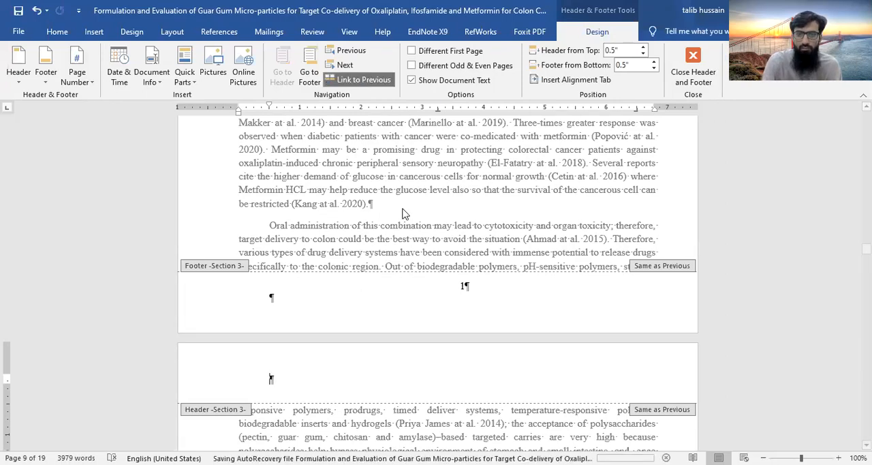
Enter "Introduction" as the header text of Section 3
{"action": "scroll", "coordinate": [395, 286], "scroll_direction": "down", "scroll_amount": 5}
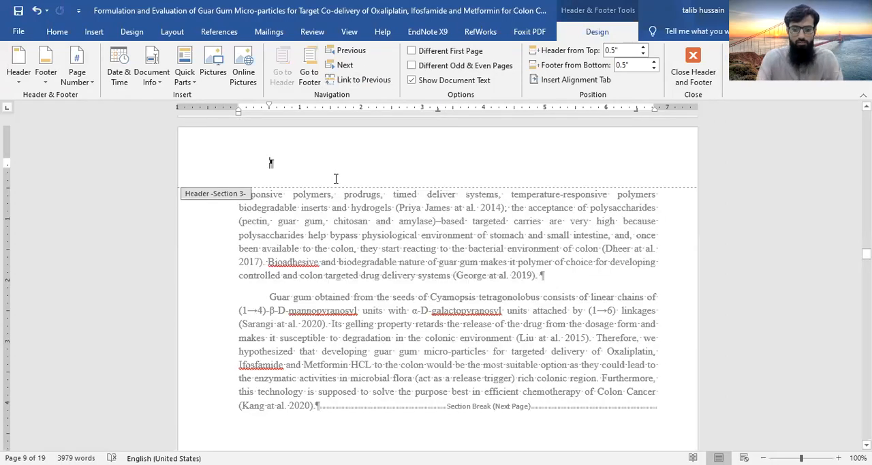
{"action": "left_click", "coordinate": [273, 163]}
{"action": "type", "text": "Intro"}
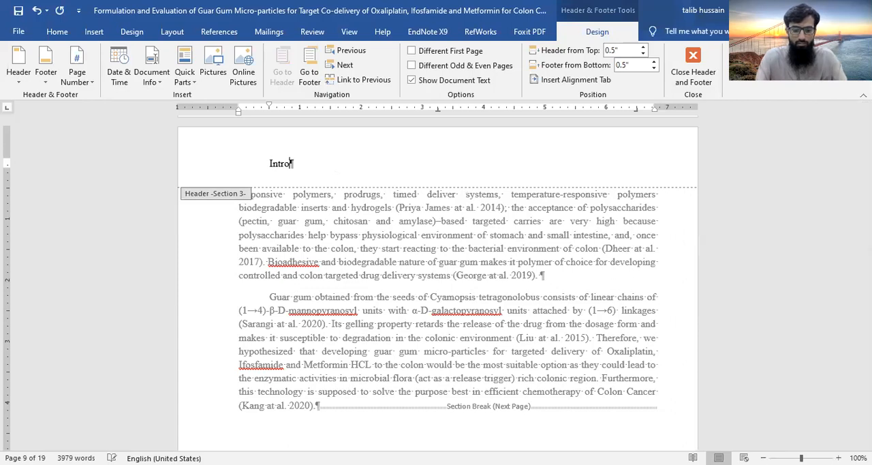
{"action": "type", "text": "duction"}
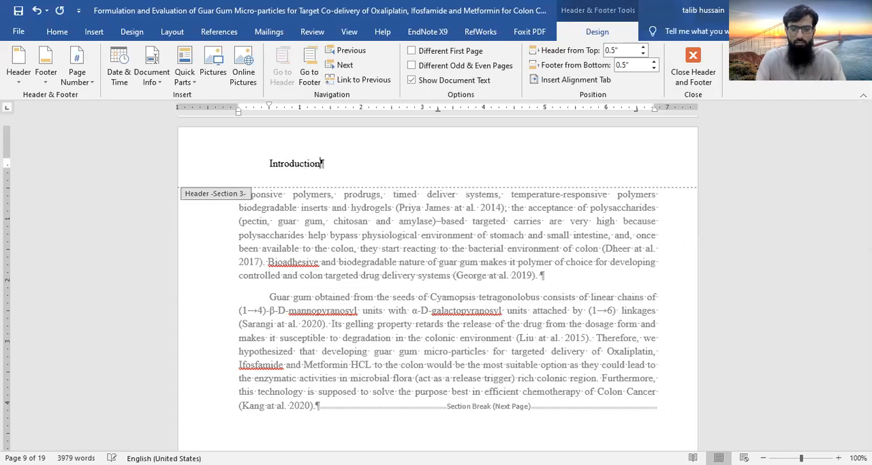
Italicize the "Introduction" text in the Section 3 header and align it to the right margin
{"action": "key", "text": "ctrl+a"}
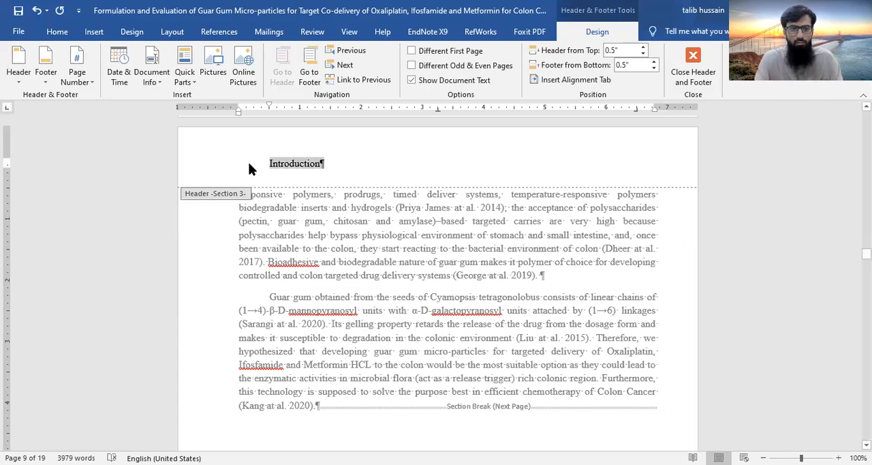
{"action": "left_click", "coordinate": [57, 32]}
{"action": "left_click", "coordinate": [132, 75]}
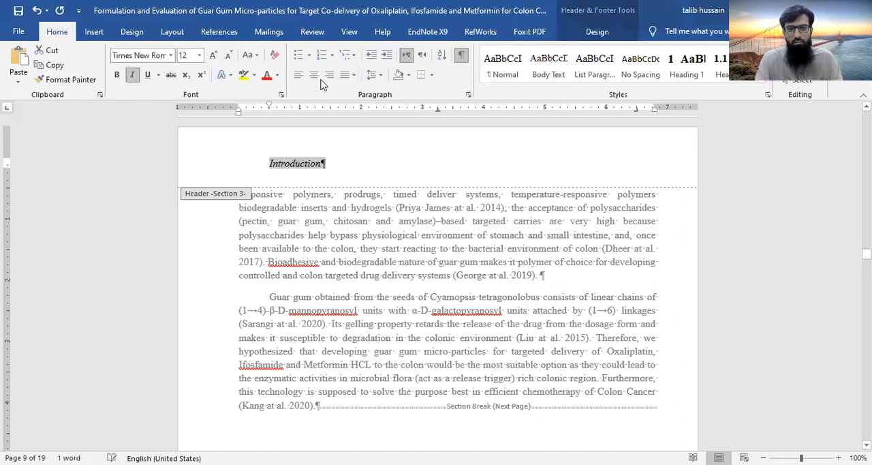
{"action": "key", "text": "Left"}
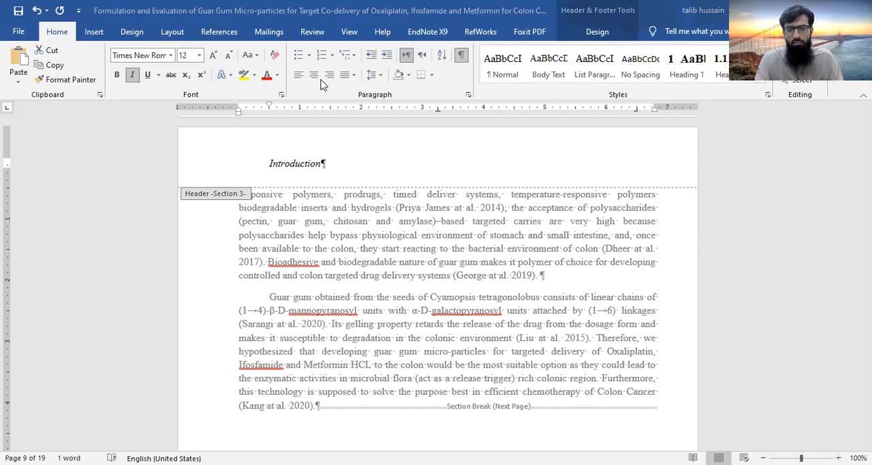
{"action": "left_click", "coordinate": [329, 74]}
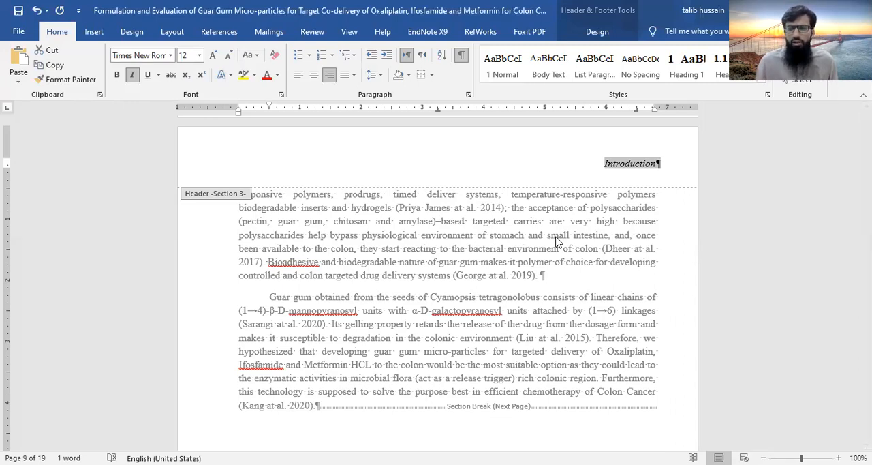
{"action": "left_click", "coordinate": [557, 30]}
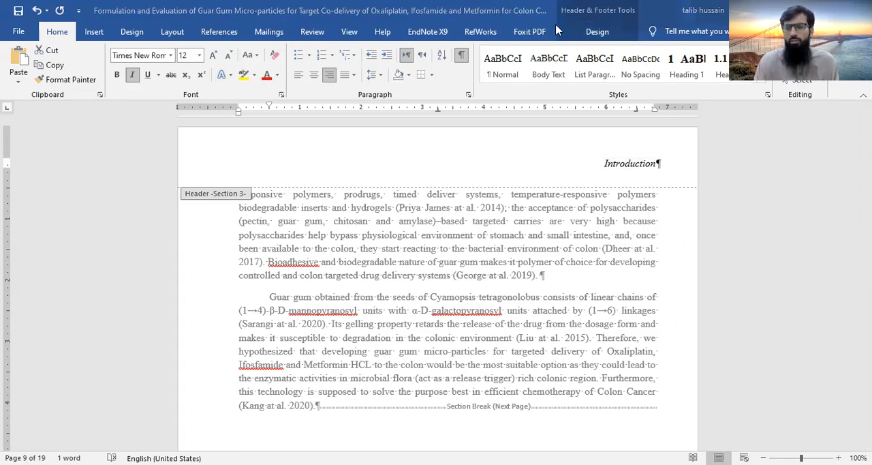